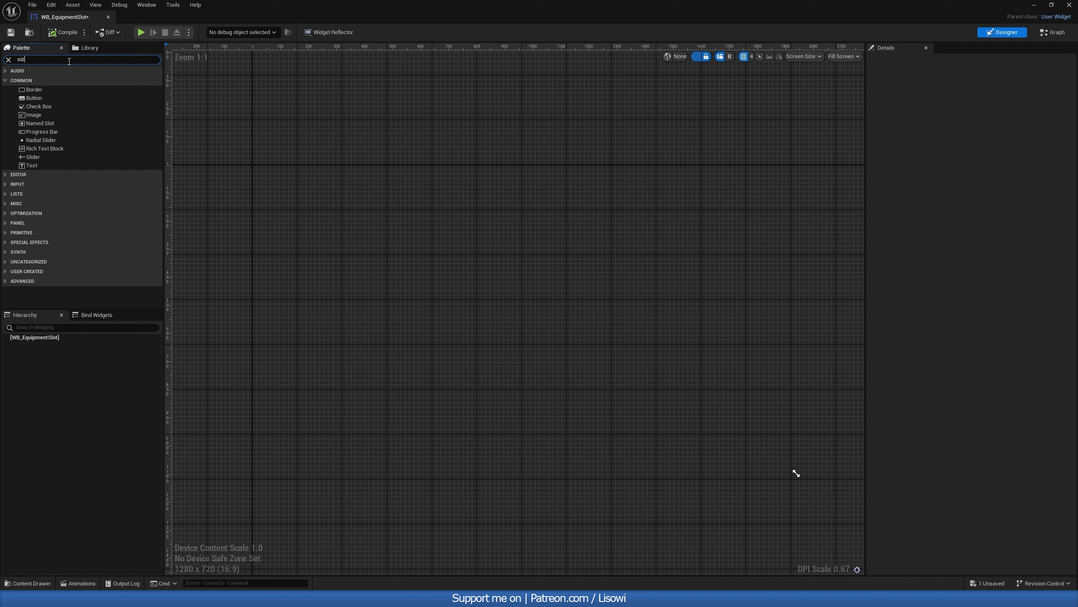
Add a Size Box as the root of the widget and override both its width and height to 60.
text(e)
drag(51, 80, 58, 349)
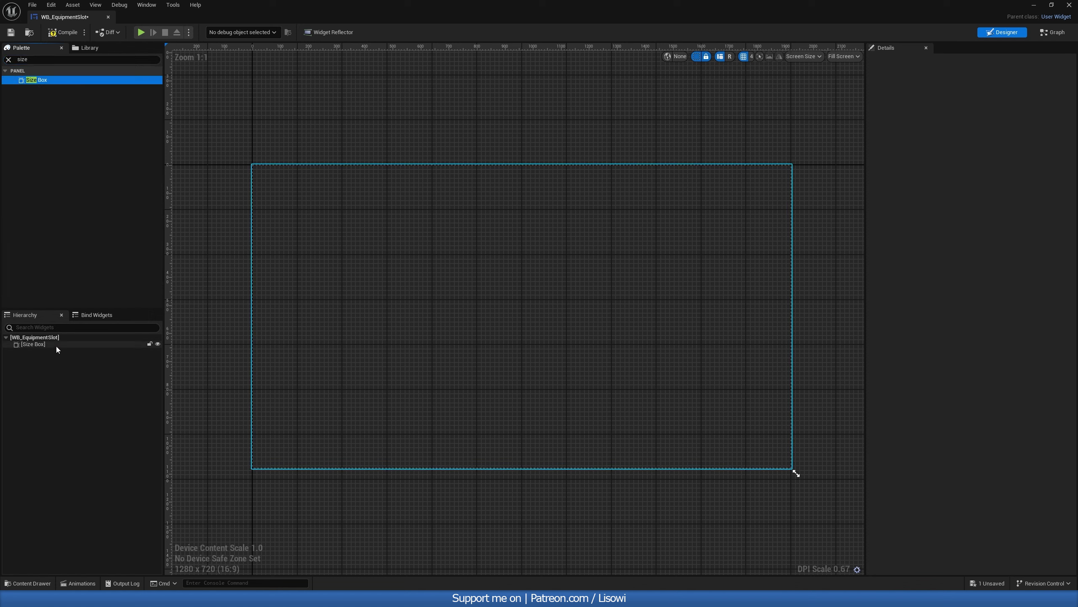
click(879, 101)
click(878, 113)
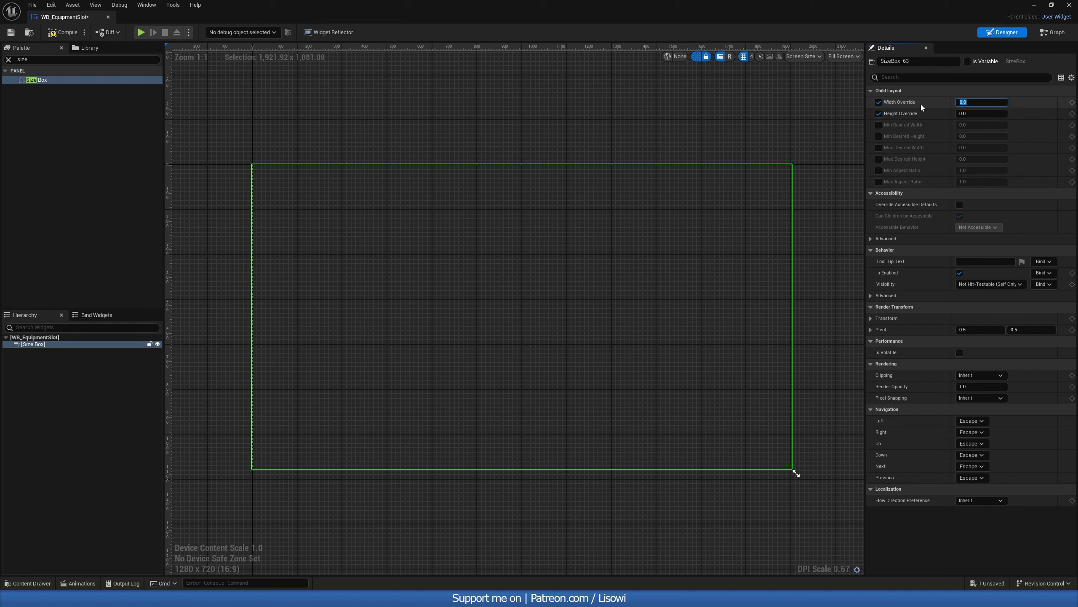
text(60)
click(991, 114)
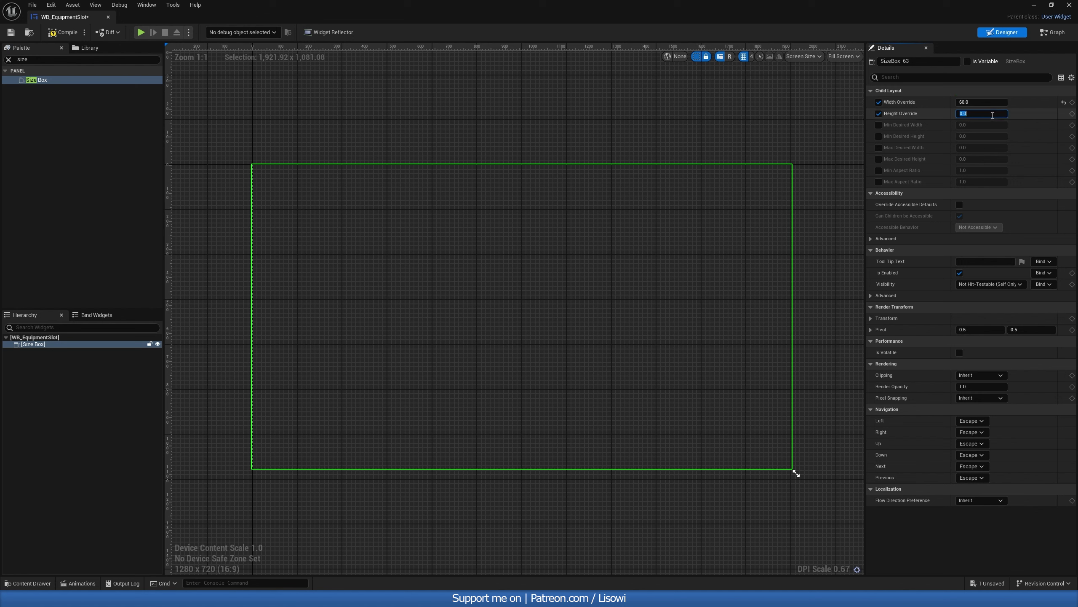
text(60)
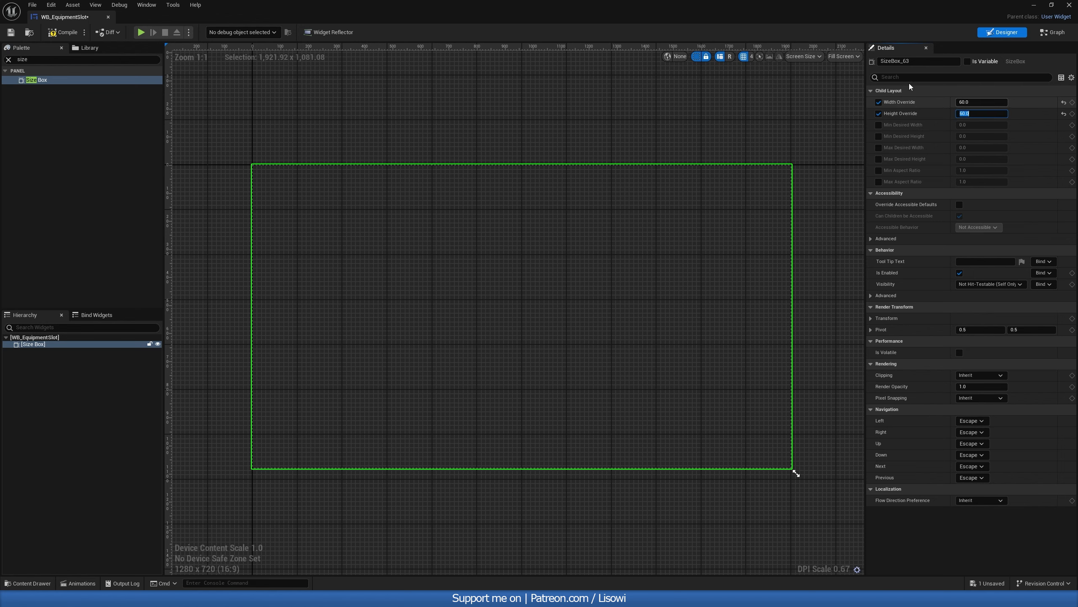
Switch the designer preview from filling the screen to the Desired size.
click(845, 57)
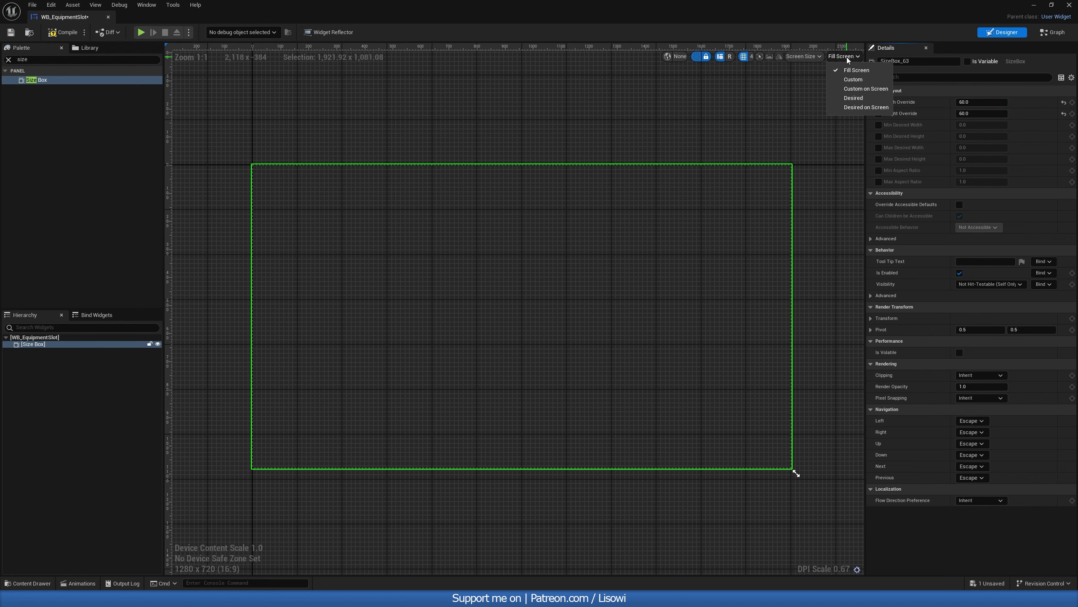
click(854, 97)
scroll(376, 229, up, 7)
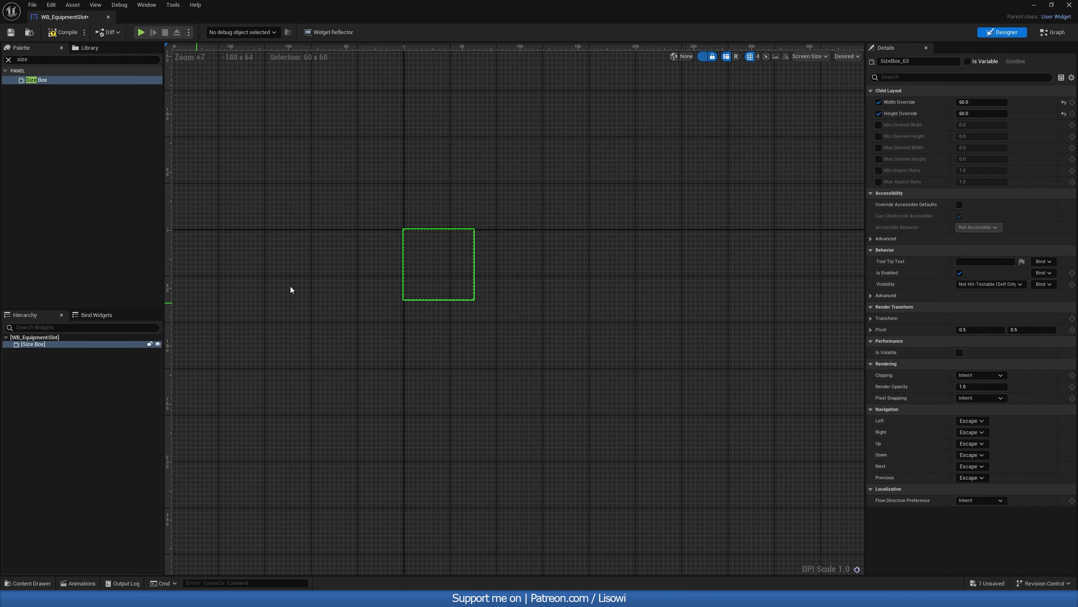
scroll(288, 232, up, 2)
Place a Button inside the Size Box and set its style's Normal Padding and Pressed Padding to 0.
drag(28, 60, 34, 347)
text(bu)
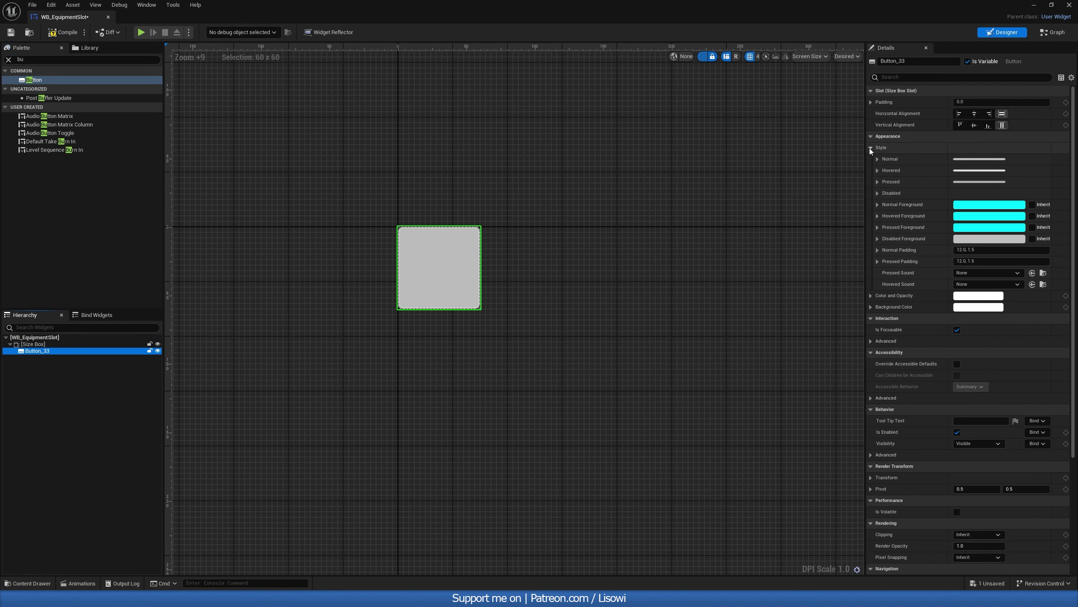
click(1000, 251)
text(0)
click(973, 262)
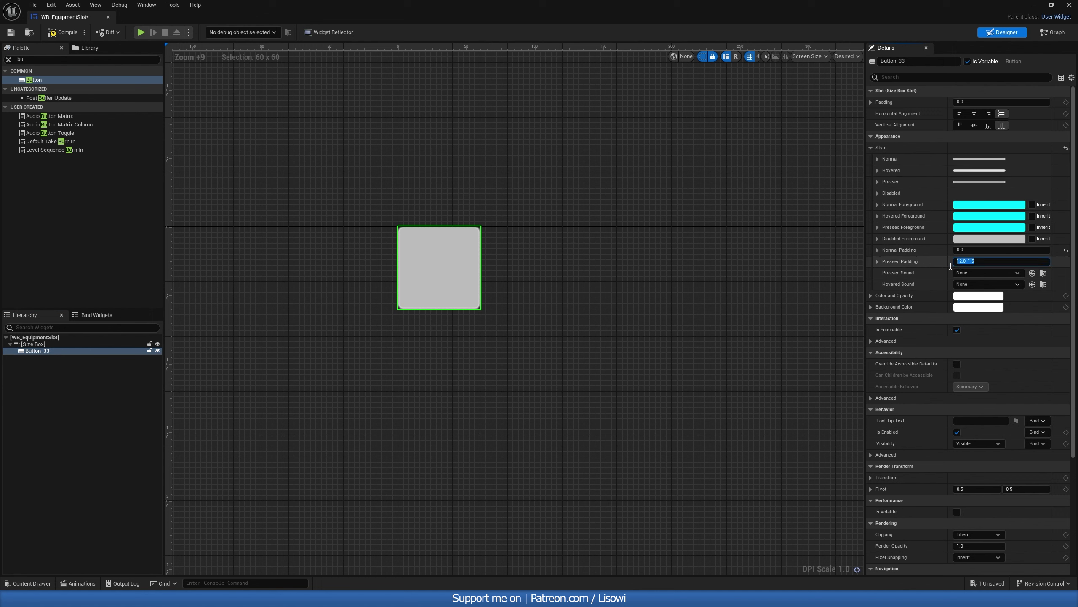
text(0)
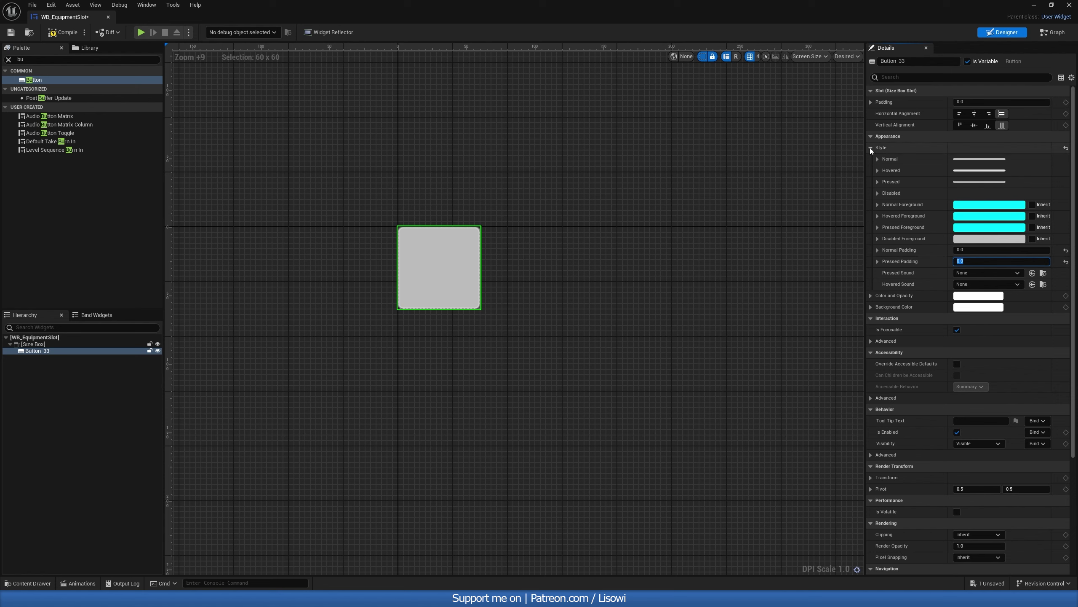
Make the button's Background Color fully transparent by setting its alpha to 0.
click(870, 147)
click(976, 170)
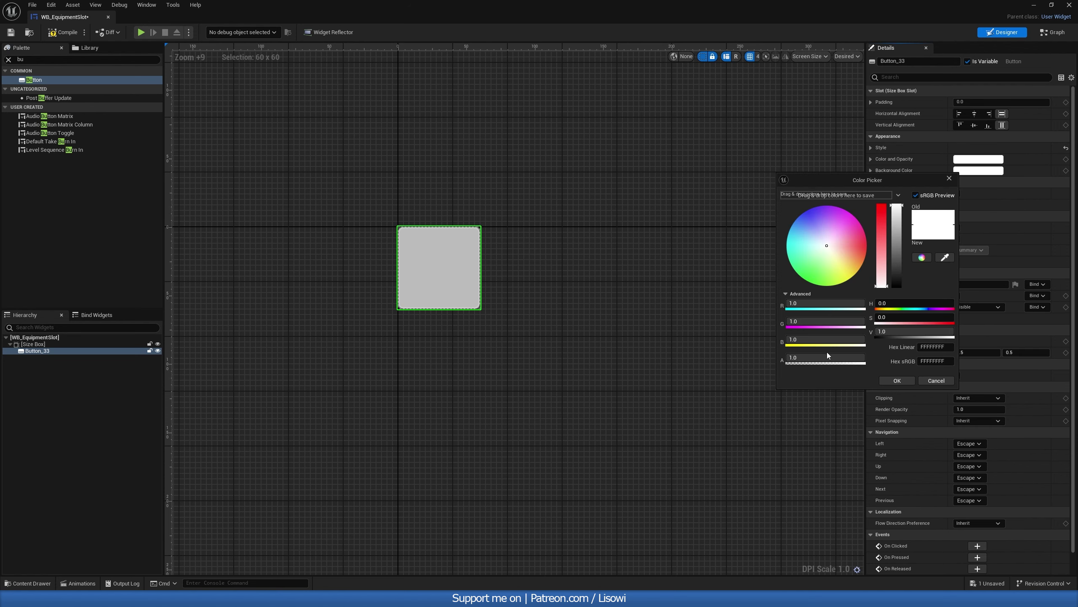
click(824, 357)
text(0)
click(896, 380)
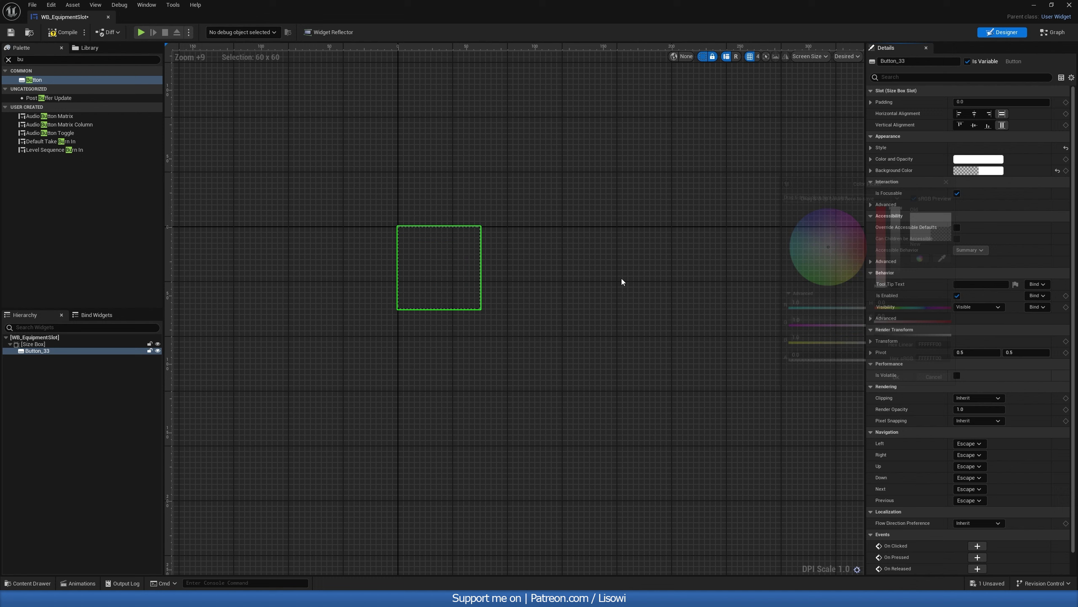
Place a Border inside the button in the widget hierarchy.
click(497, 188)
right_drag(497, 189, 481, 181)
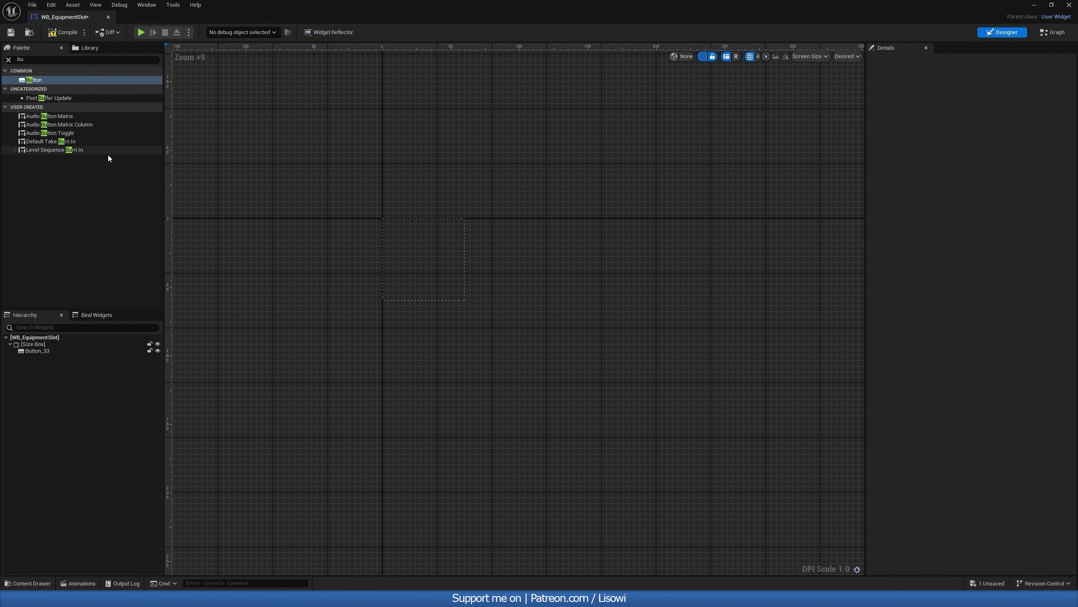
click(13, 60)
text(bor)
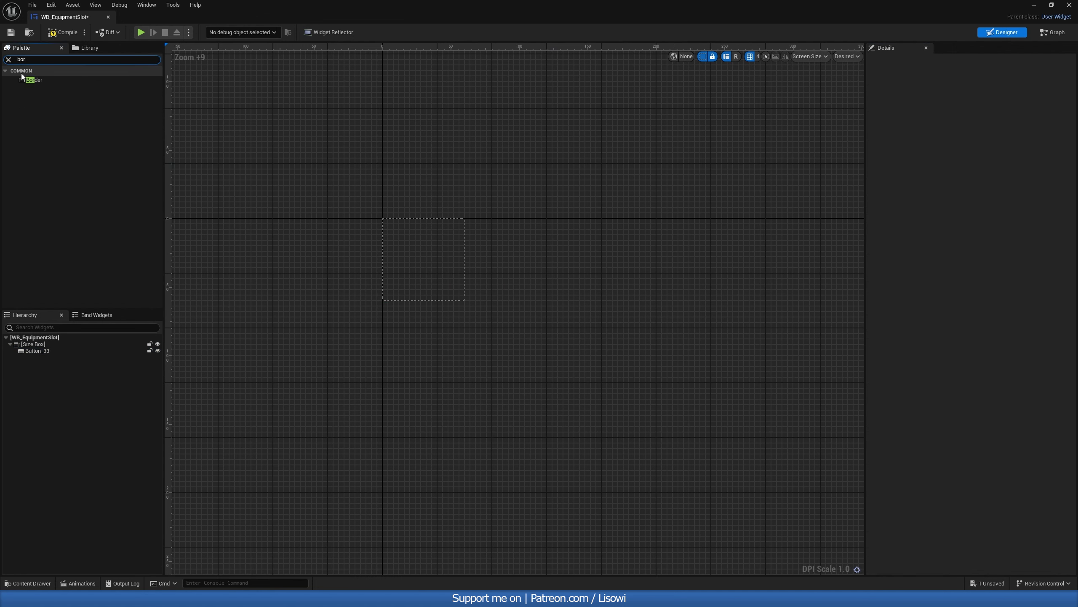
drag(35, 80, 47, 354)
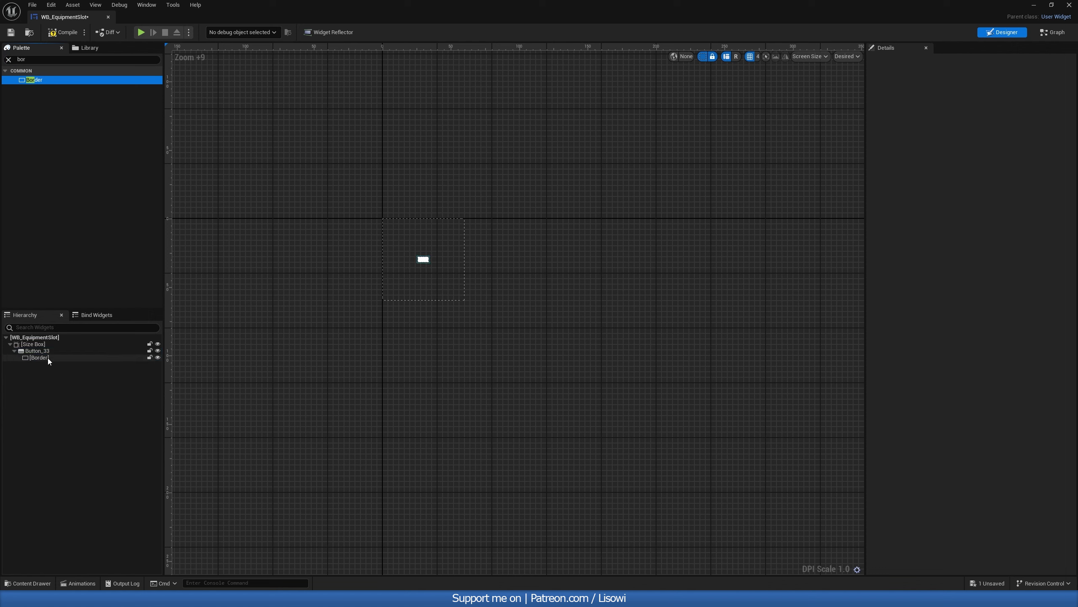
Rename the button as Button_EquipmentSlot.
click(47, 351)
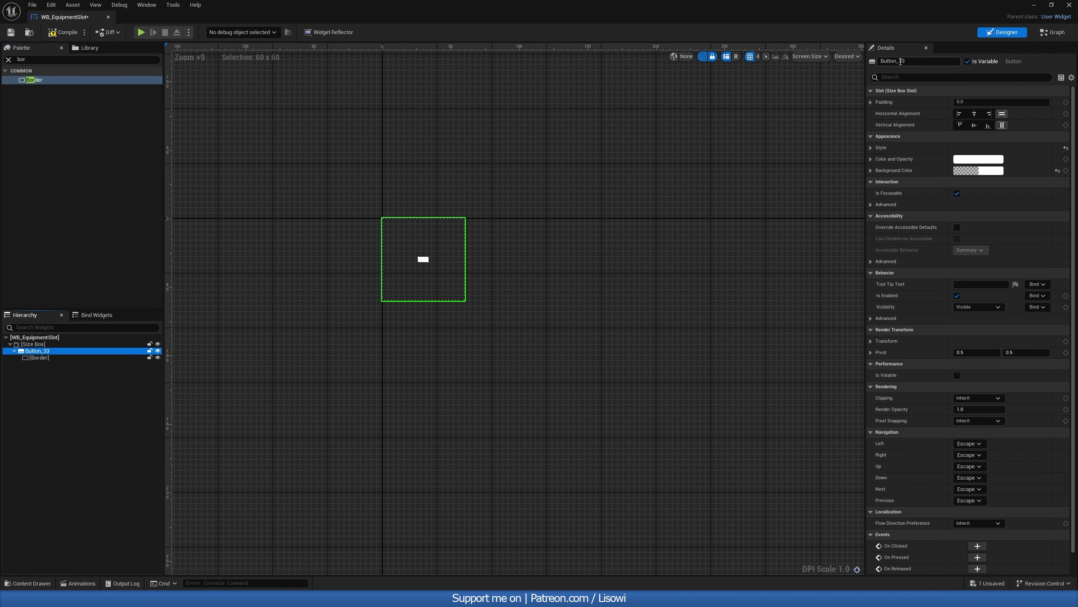
drag(901, 62, 932, 62)
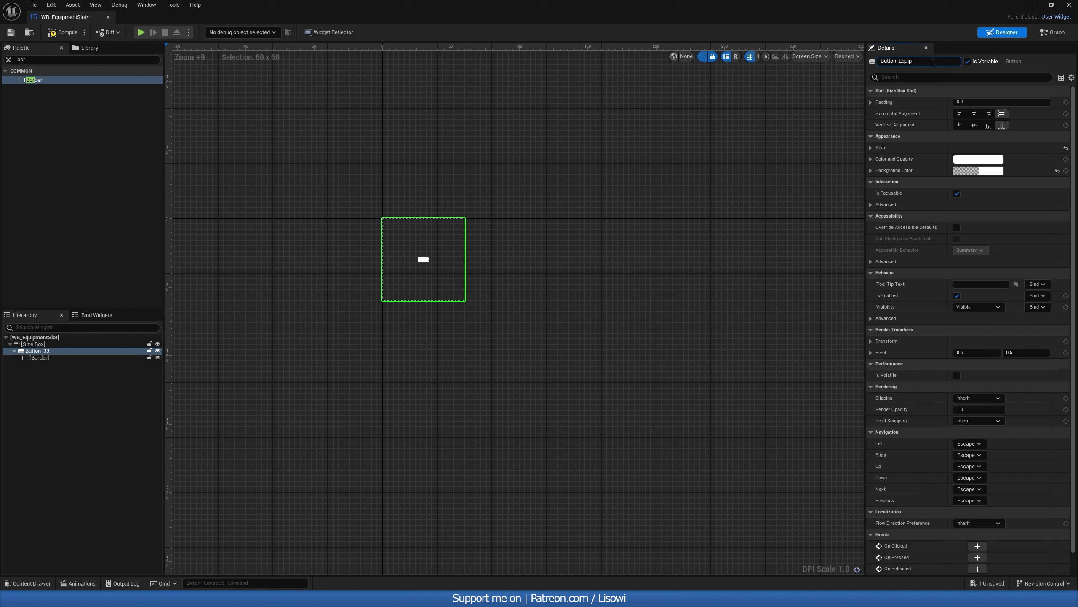
text(EquipmentSlot)
key(Return)
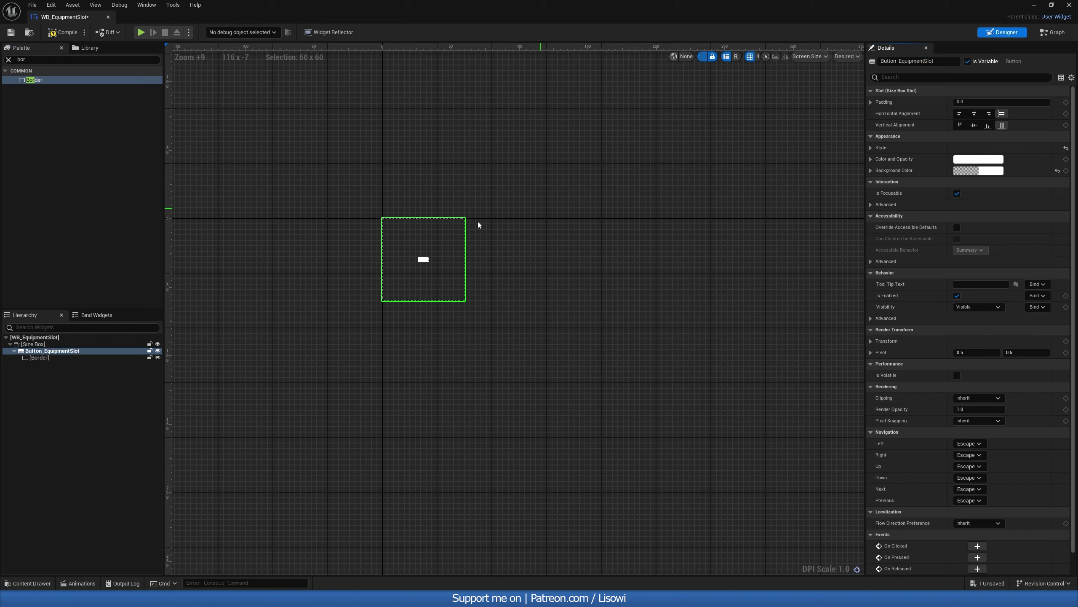
Make the Border fill the button slot horizontally and vertically, with its slot padding set to 0.
click(42, 357)
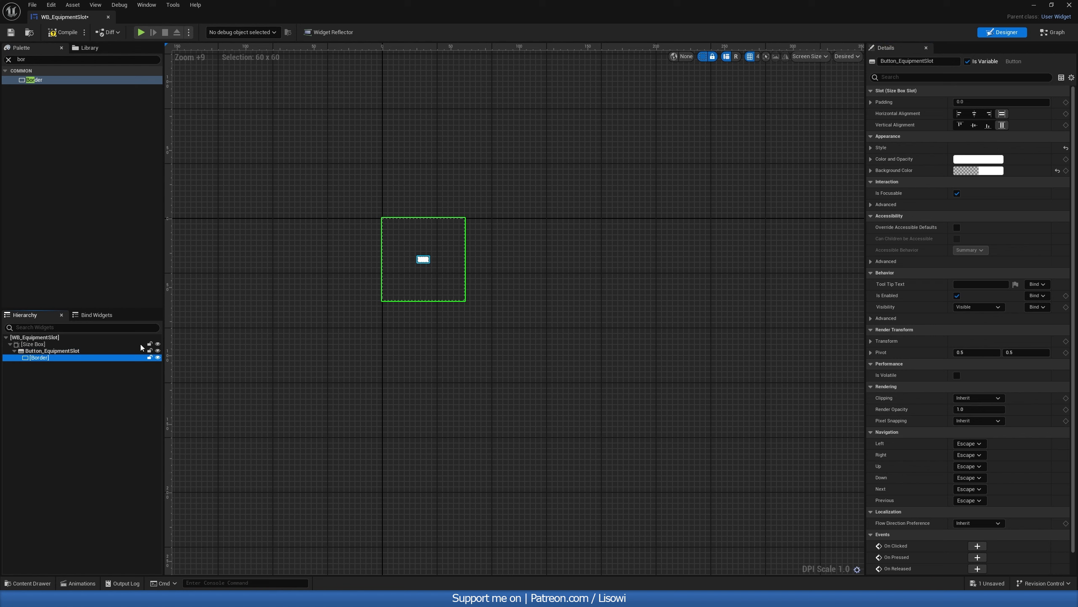
click(1002, 114)
click(1002, 125)
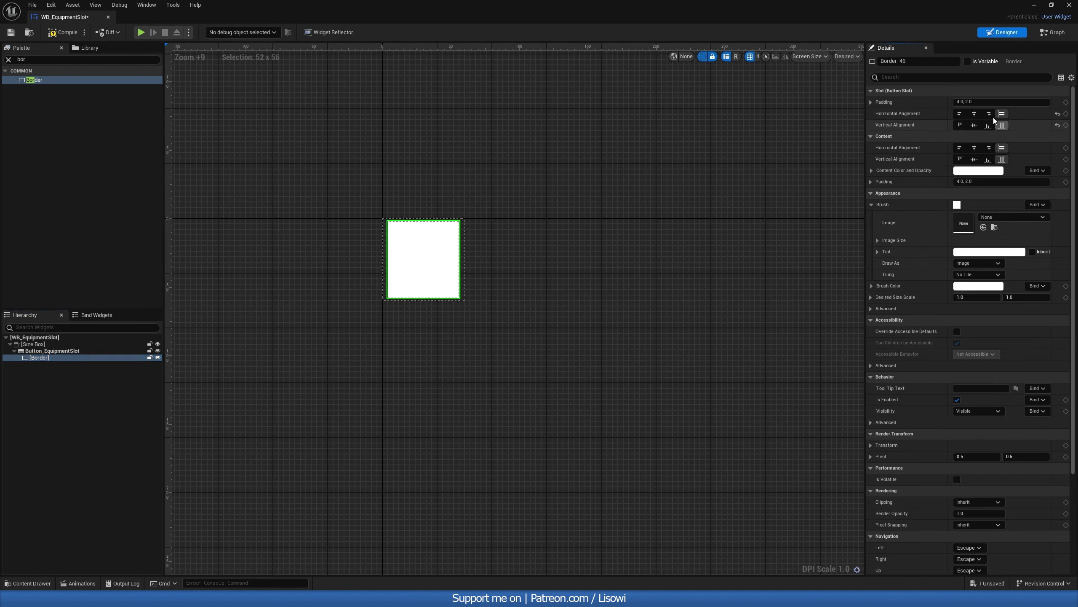
click(960, 102)
text(0)
key(Return)
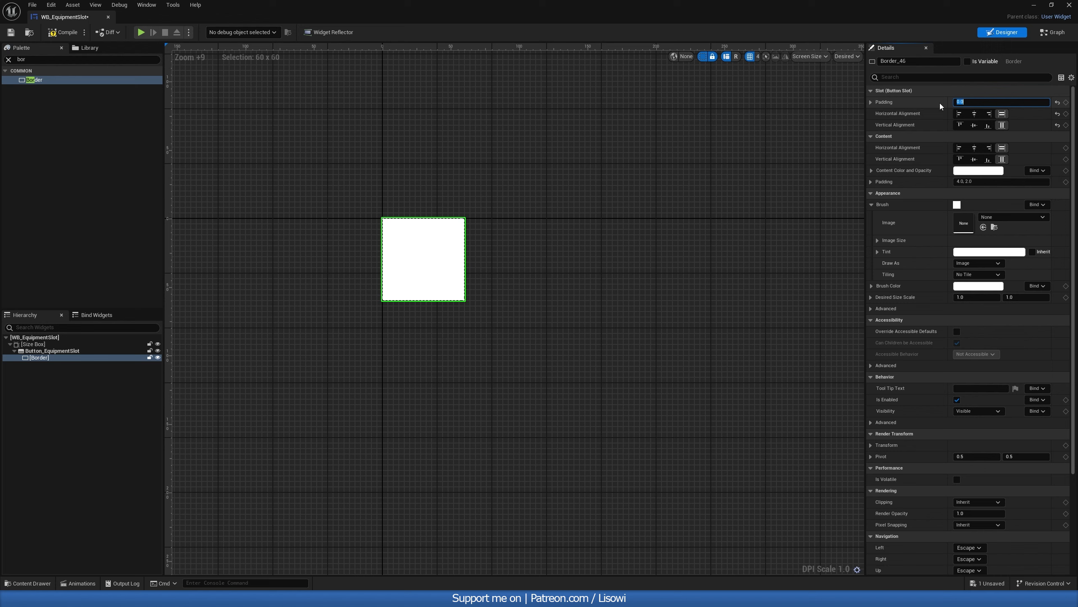
Set the Border's Brush Color to the sRGB hex value 5F828AFF.
scroll(463, 284, up, 3)
scroll(463, 285, up, 1)
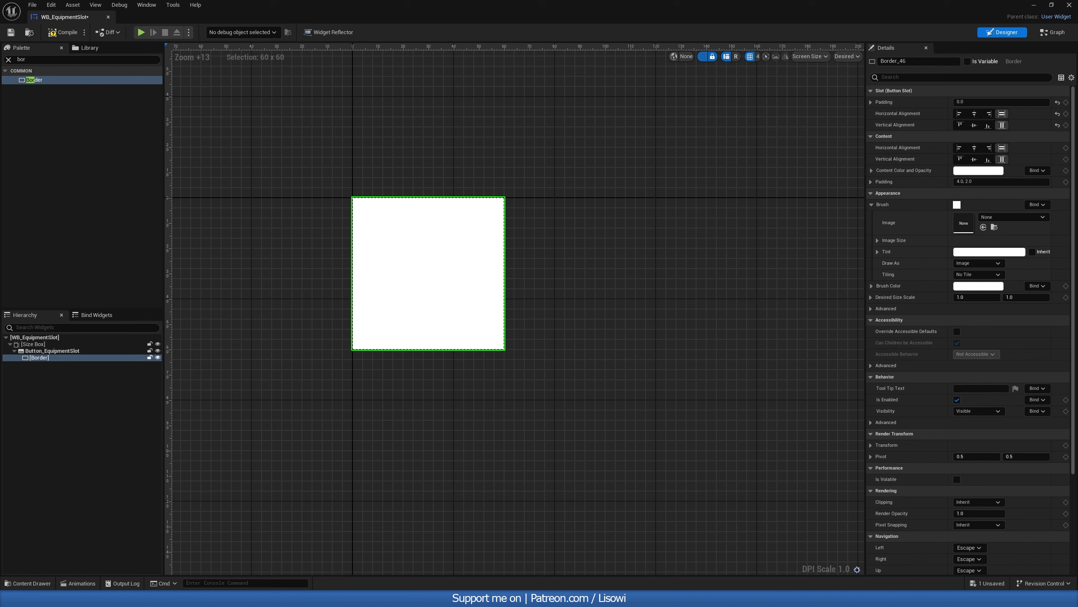
click(968, 286)
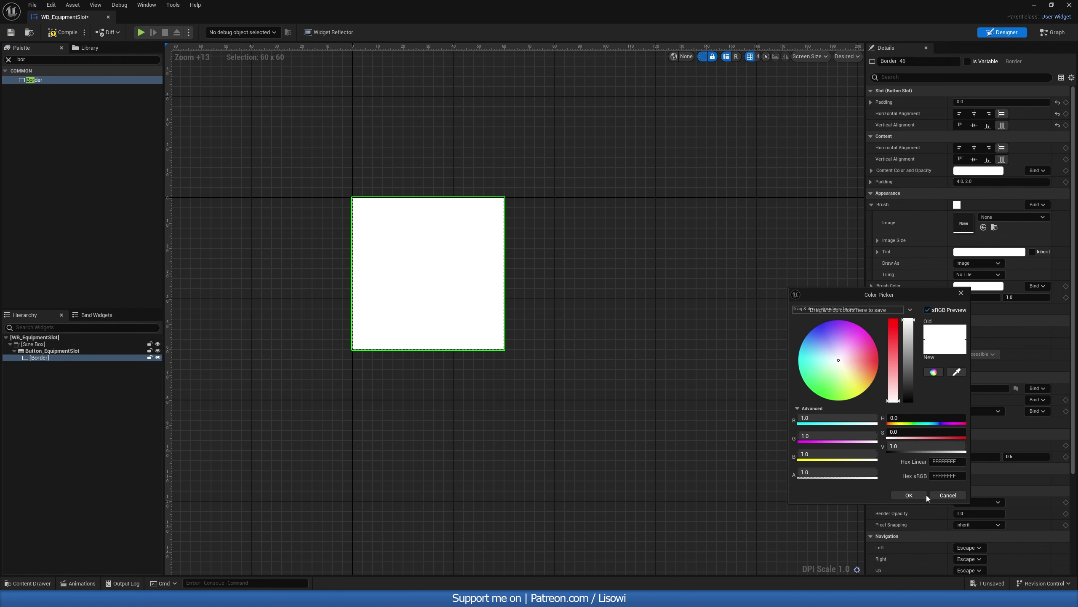
click(933, 475)
text(5F828AFF)
click(909, 495)
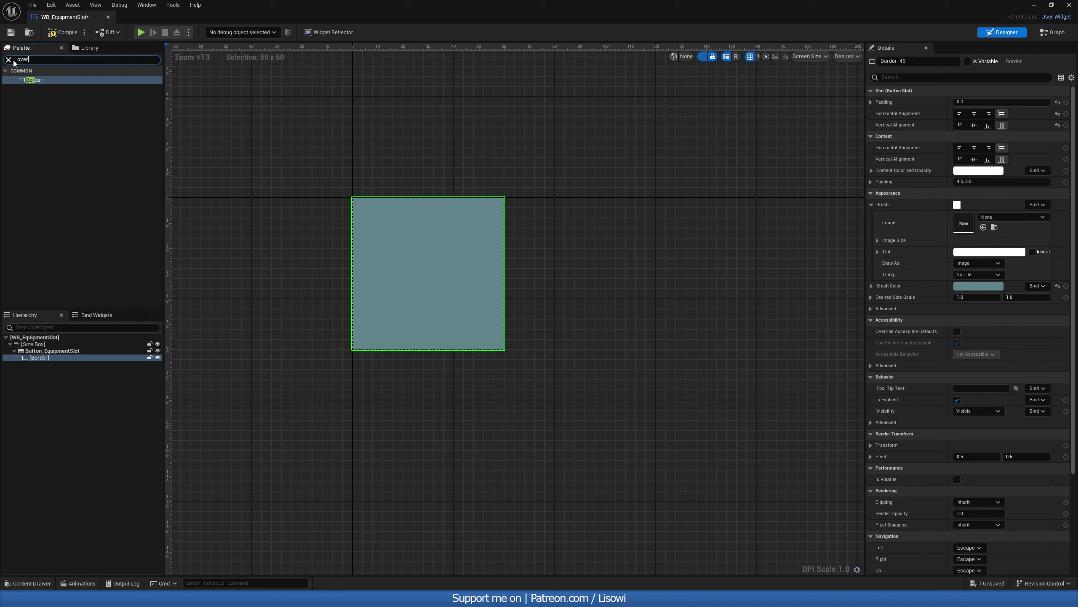
Place an Overlay inside the Border and set its slot padding to 0.
drag(35, 79, 46, 361)
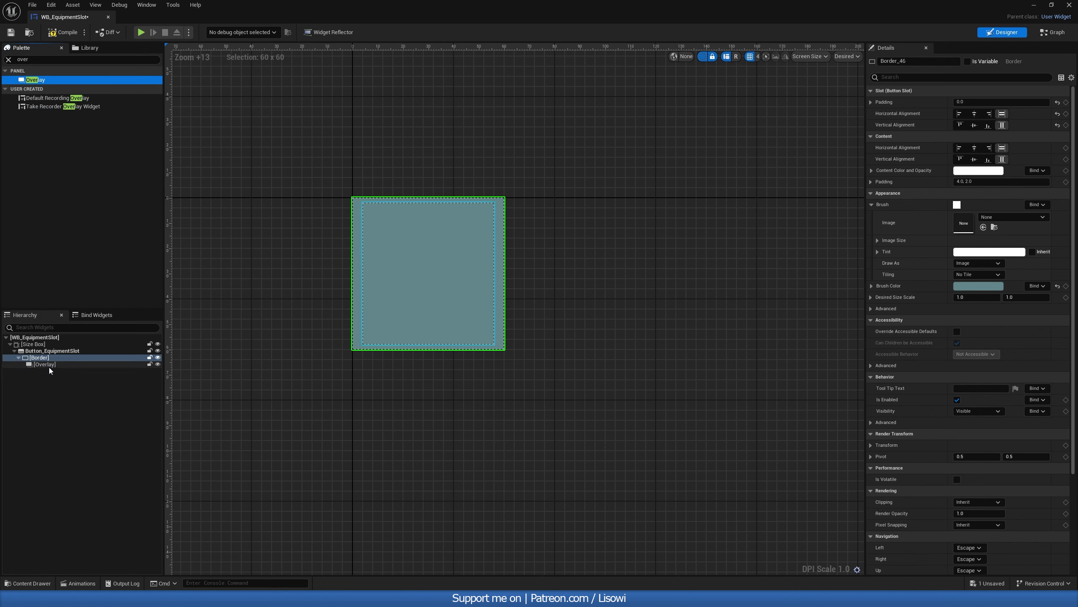
click(48, 365)
click(957, 102)
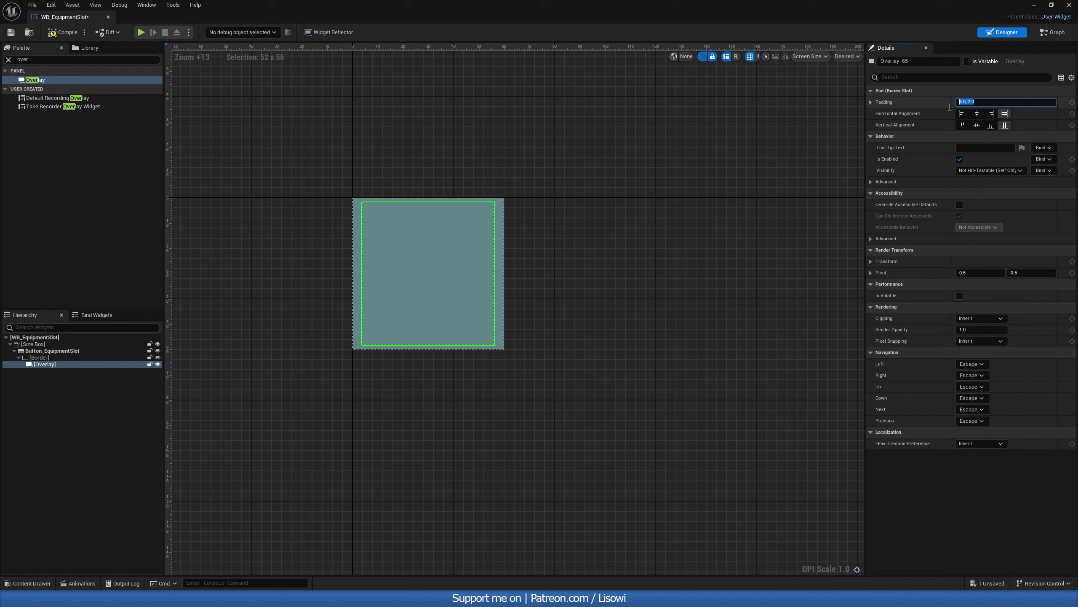
key(Return)
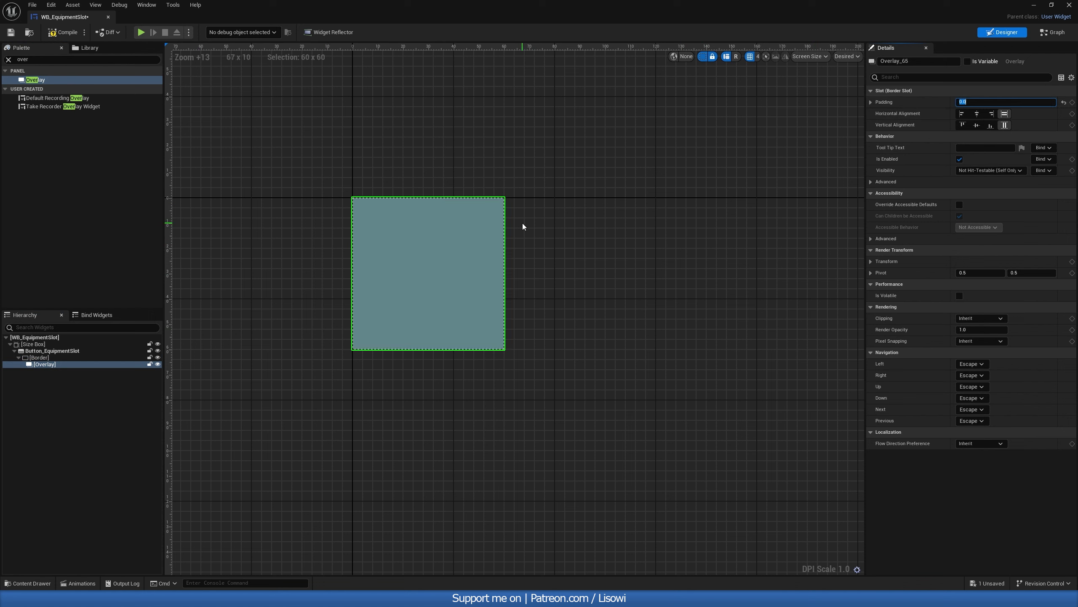
Place an Image inside the Overlay and select it for editing.
click(29, 59)
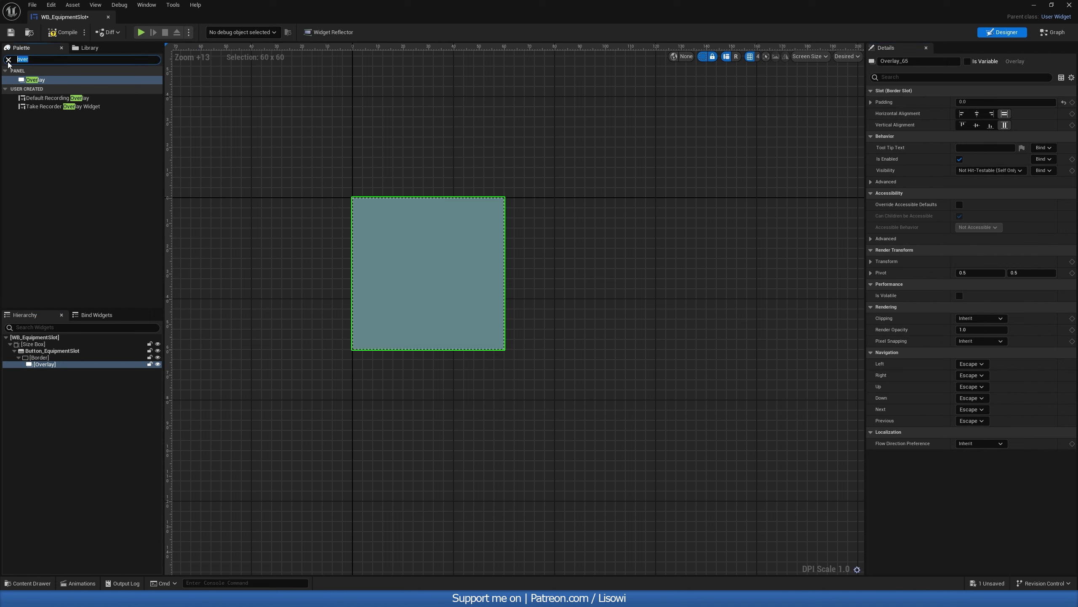
text(im)
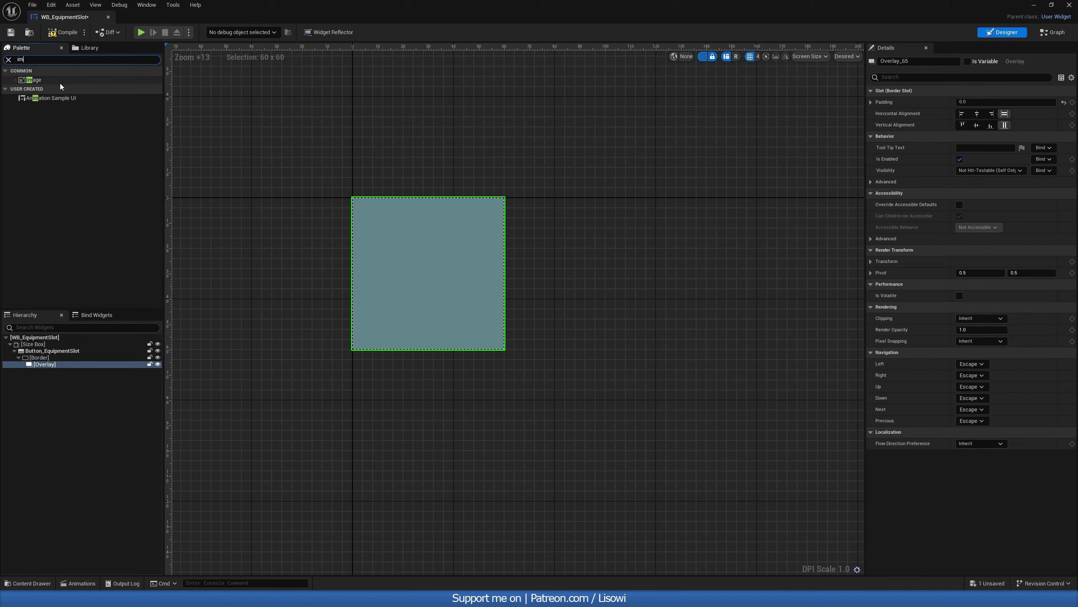
drag(34, 80, 53, 372)
click(130, 371)
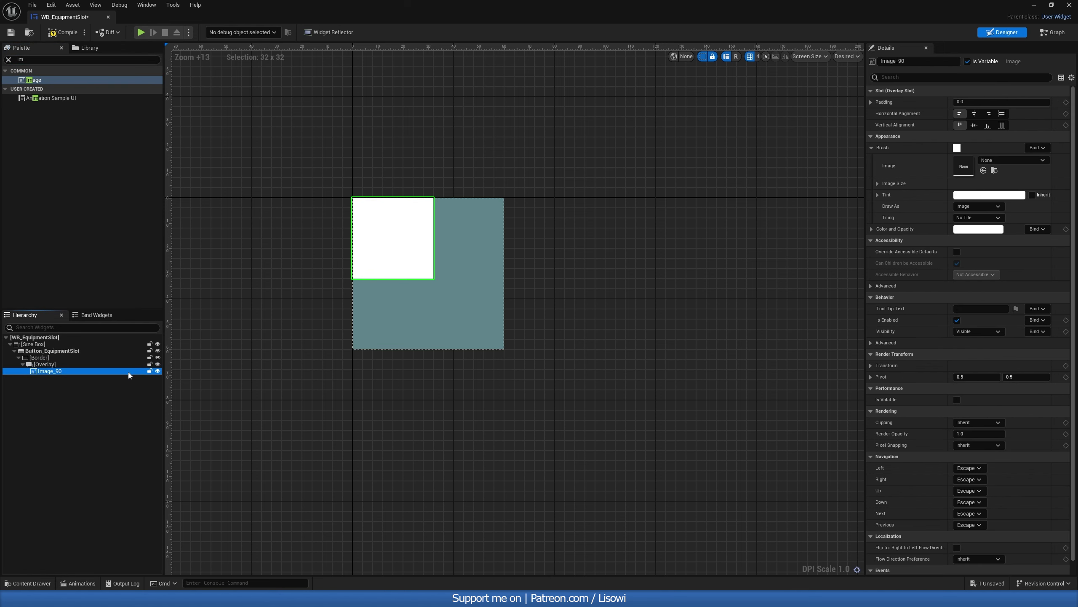
Make the image fill the Overlay in both directions with a padding of 4, and rename it as Img_EmptySlot.
click(1002, 113)
click(1002, 125)
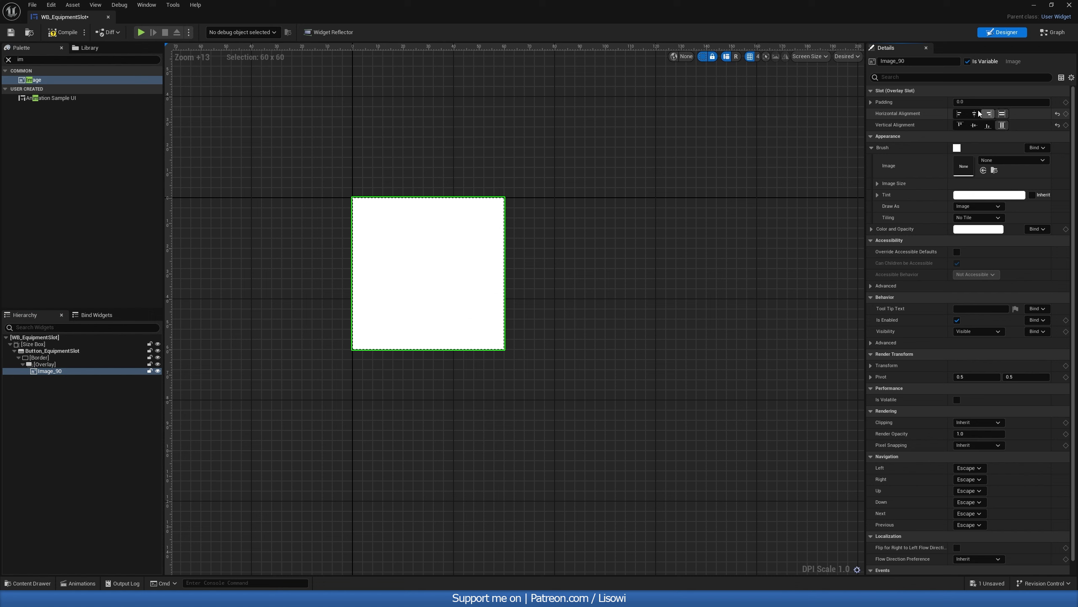
click(955, 102)
key(Return)
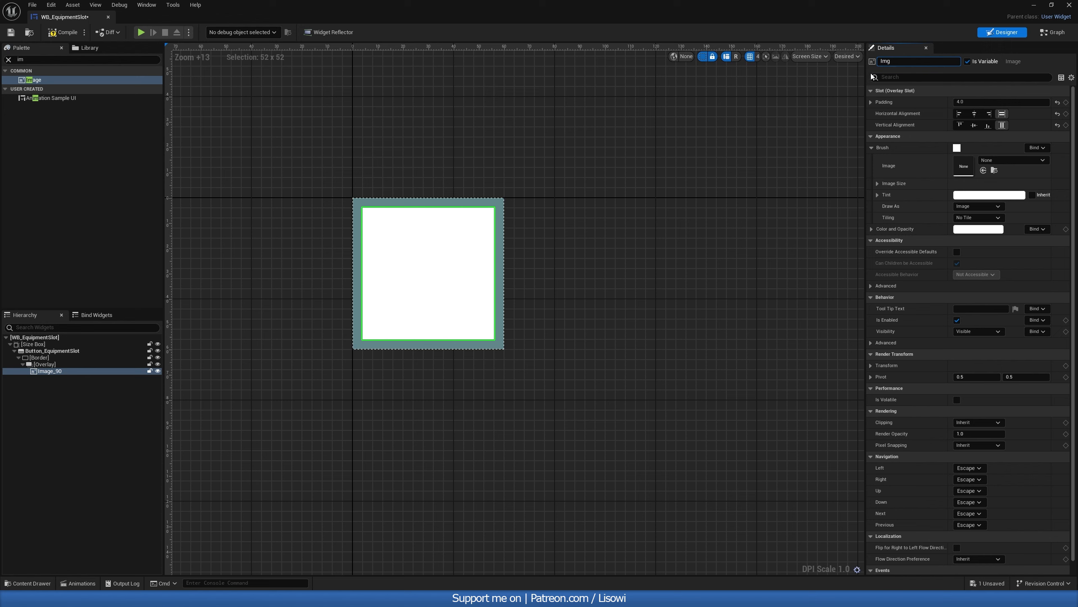
text(Img_EmptySlot)
key(Return)
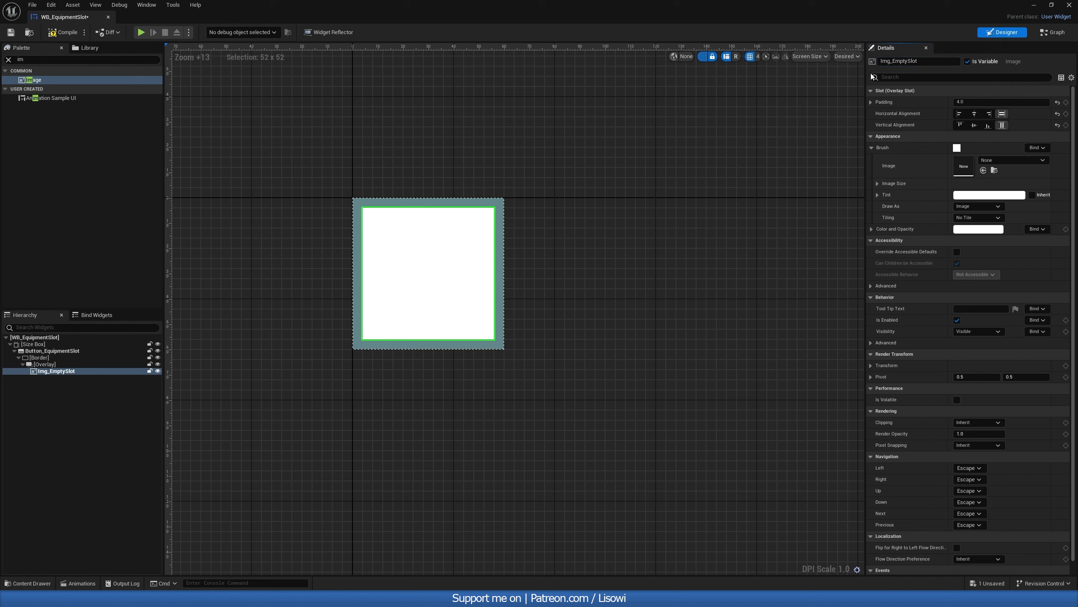
Duplicate Img_EmptySlot within the Overlay, name the copy Img_EquipmentSlot, and reselect the original image.
click(45, 364)
click(56, 371)
click(45, 364)
key(ctrl+v)
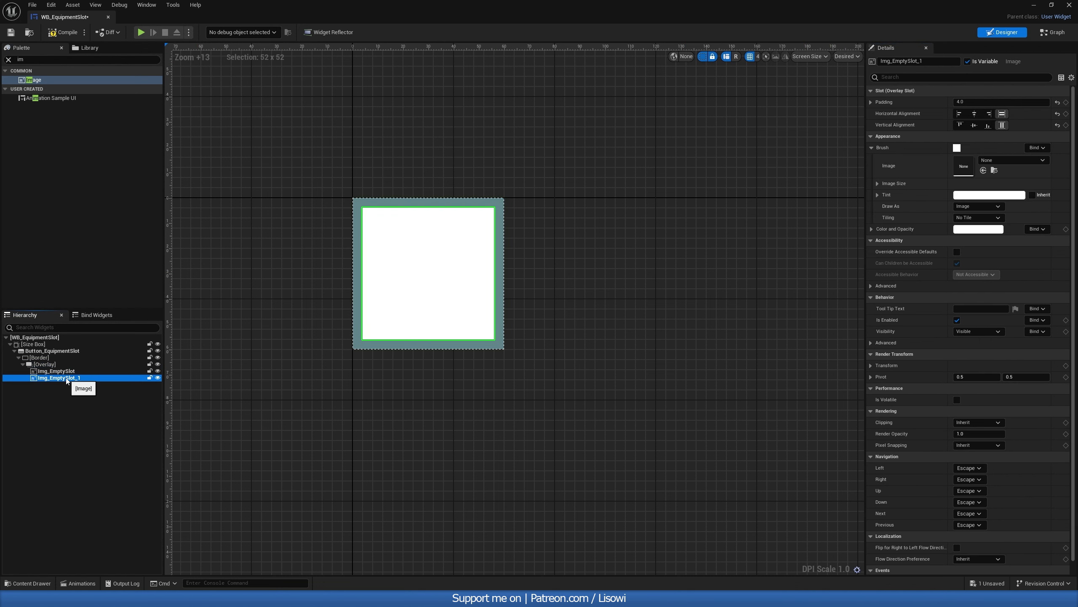
click(914, 61)
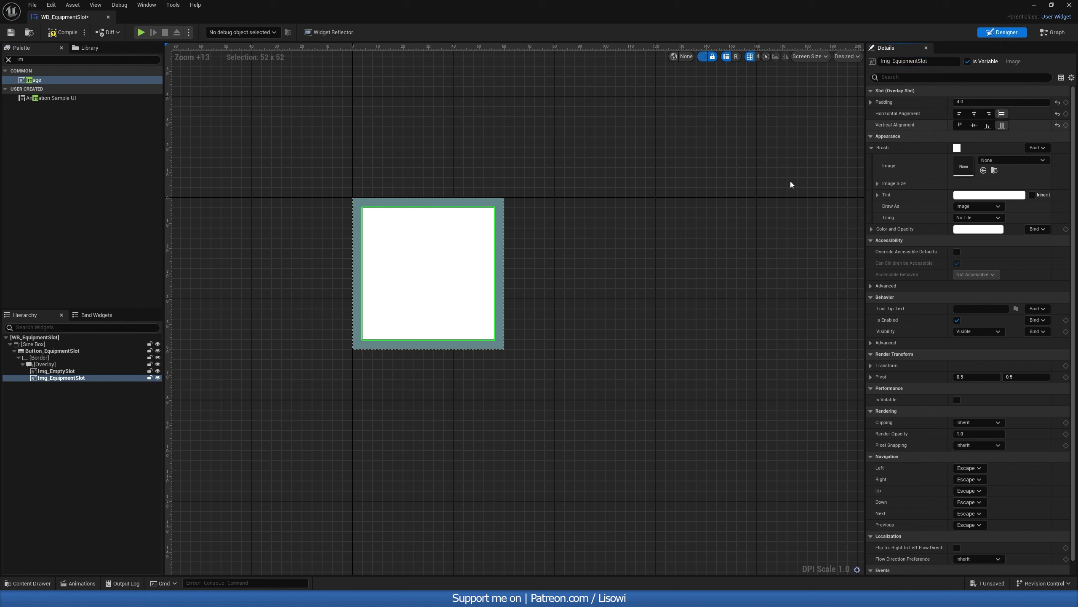
click(68, 371)
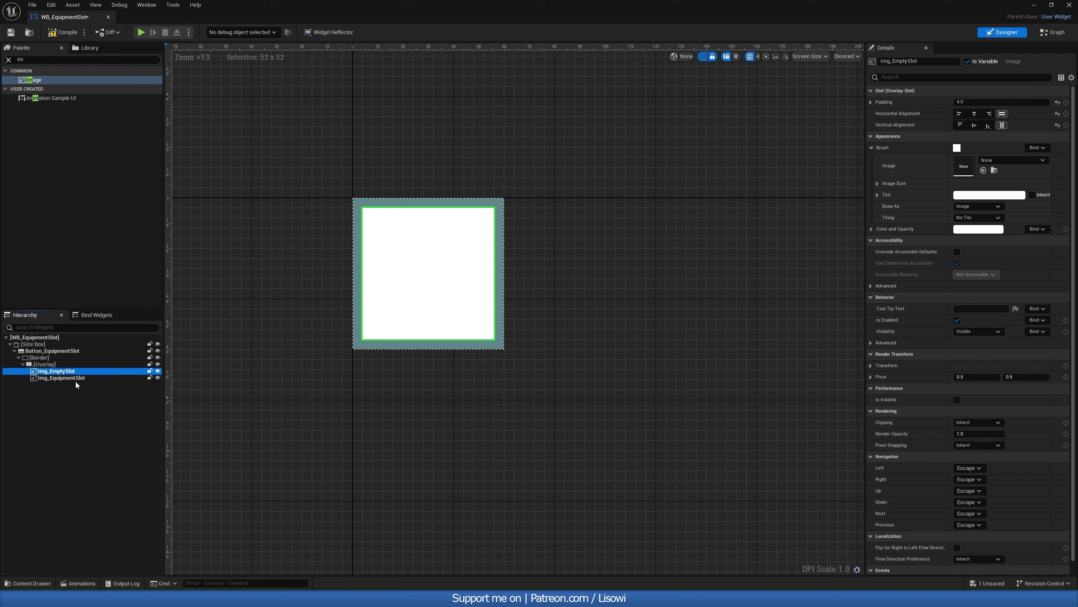
Check the visibility options of Img_EmptySlot, keep it set to Visible, and deselect the image.
click(77, 378)
click(77, 373)
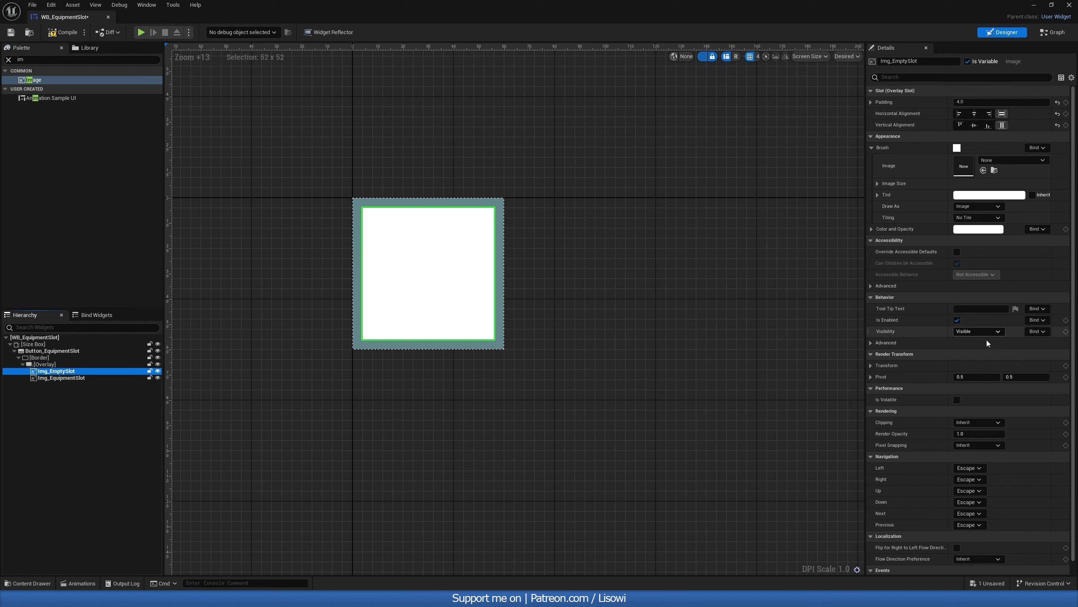
scroll(991, 385, down, 1)
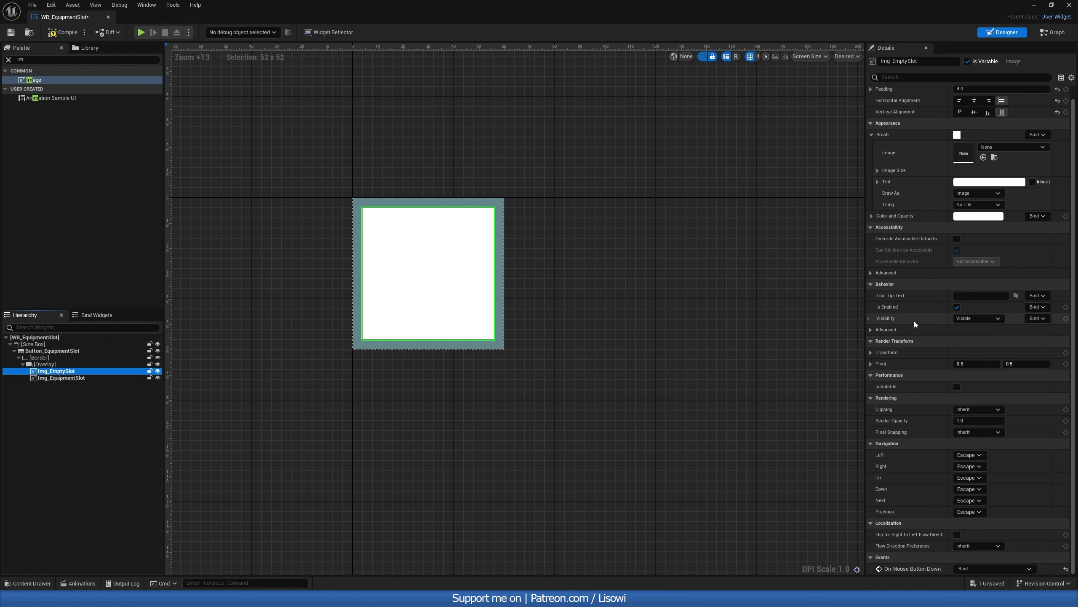
click(979, 319)
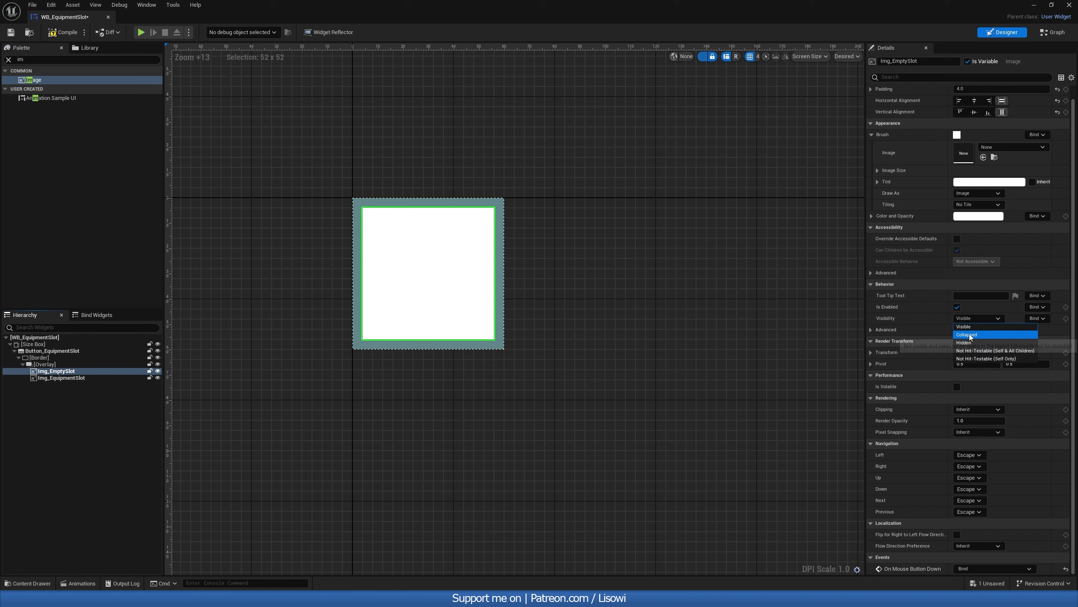
click(975, 330)
right_drag(640, 277, 633, 304)
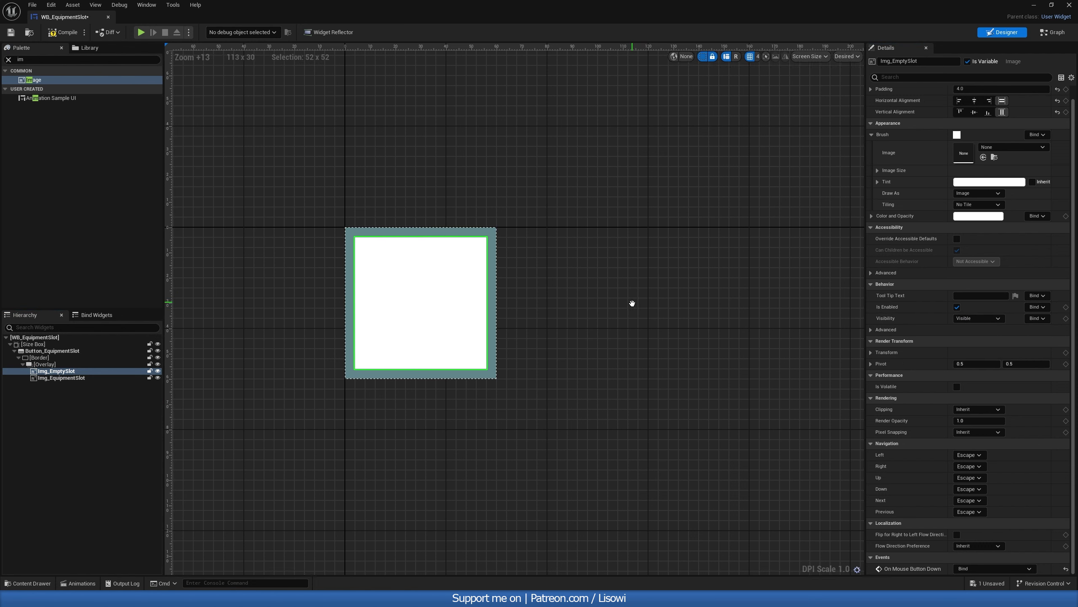
click(589, 251)
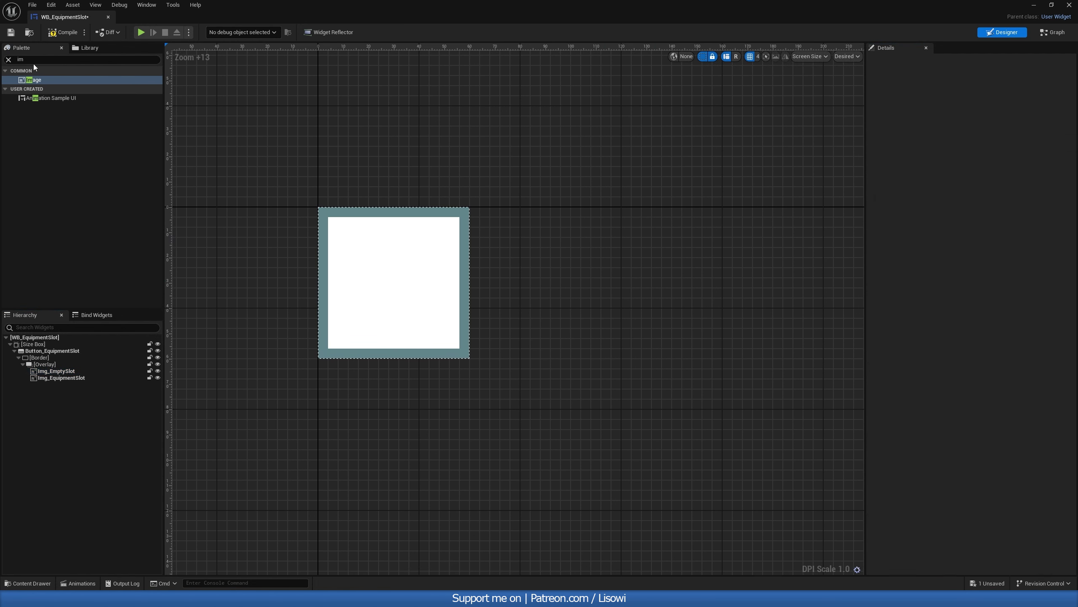
Clear the widget palette search, then compile and save WB_EquipmentSlot.
click(52, 59)
key(BackSpace)
key(BackSpace)
click(62, 32)
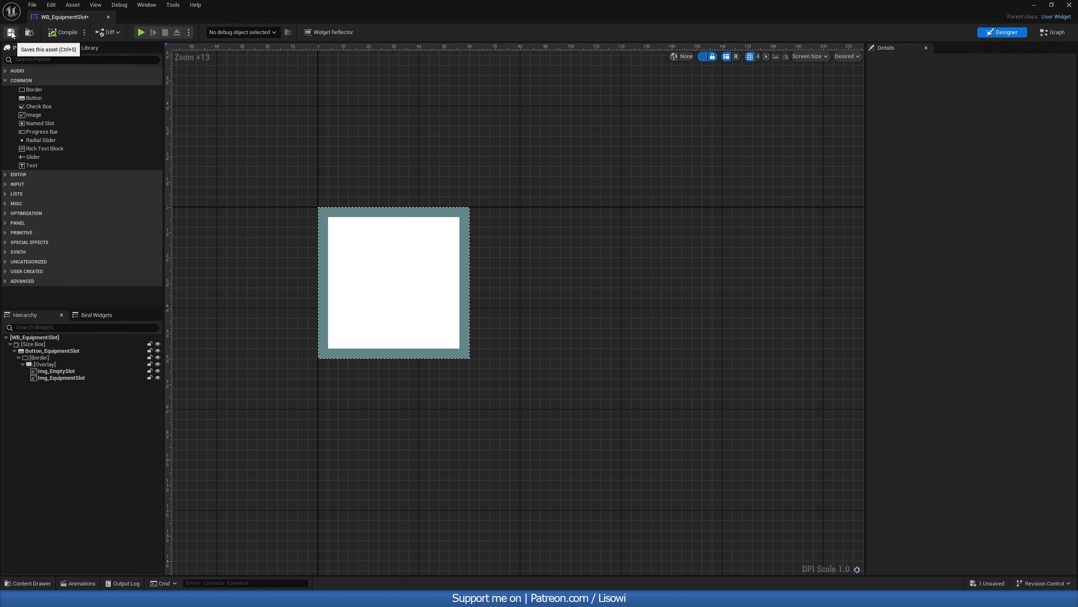
click(11, 33)
right_drag(490, 216, 481, 214)
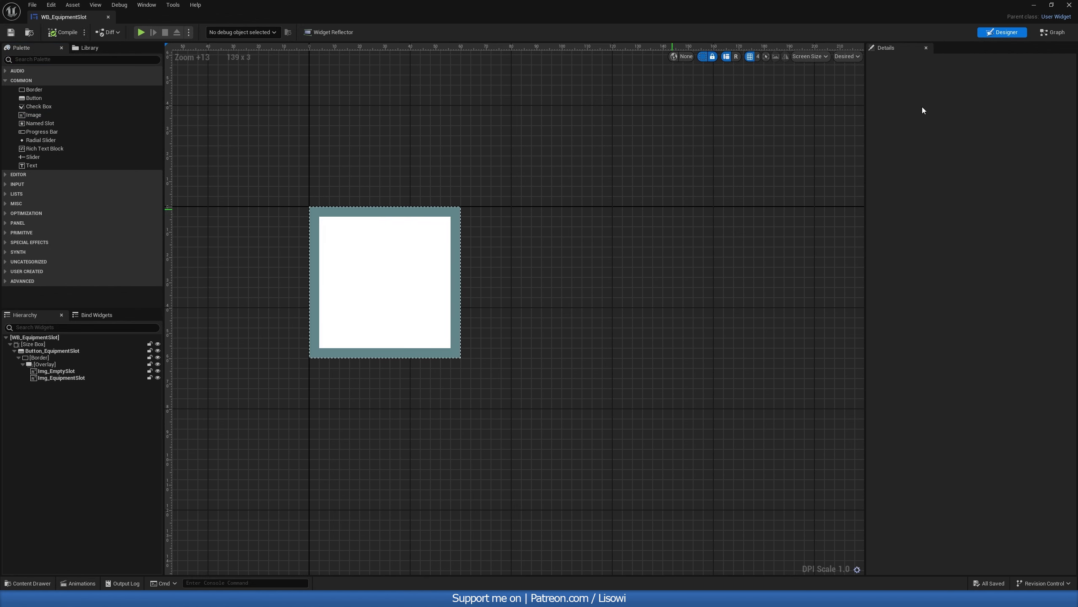
In the widget's event graph, delete Event Tick and Event Pre Construct, and move Event Construct up into their place.
click(1053, 32)
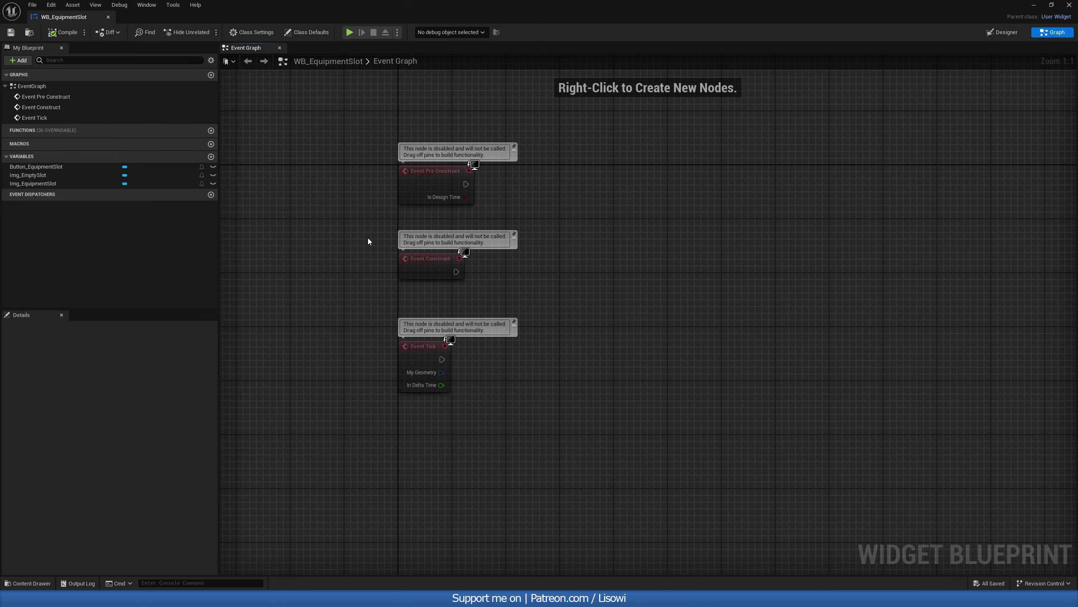
right_drag(531, 289, 499, 341)
drag(512, 460, 333, 386)
key(Delete)
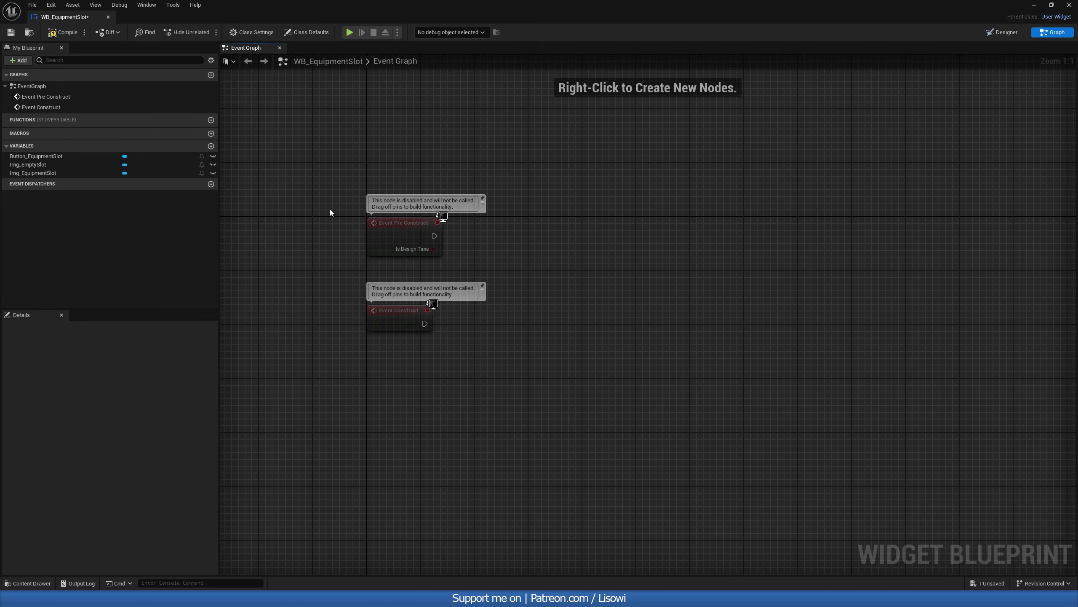
drag(330, 209, 511, 268)
key(Delete)
drag(384, 319, 398, 231)
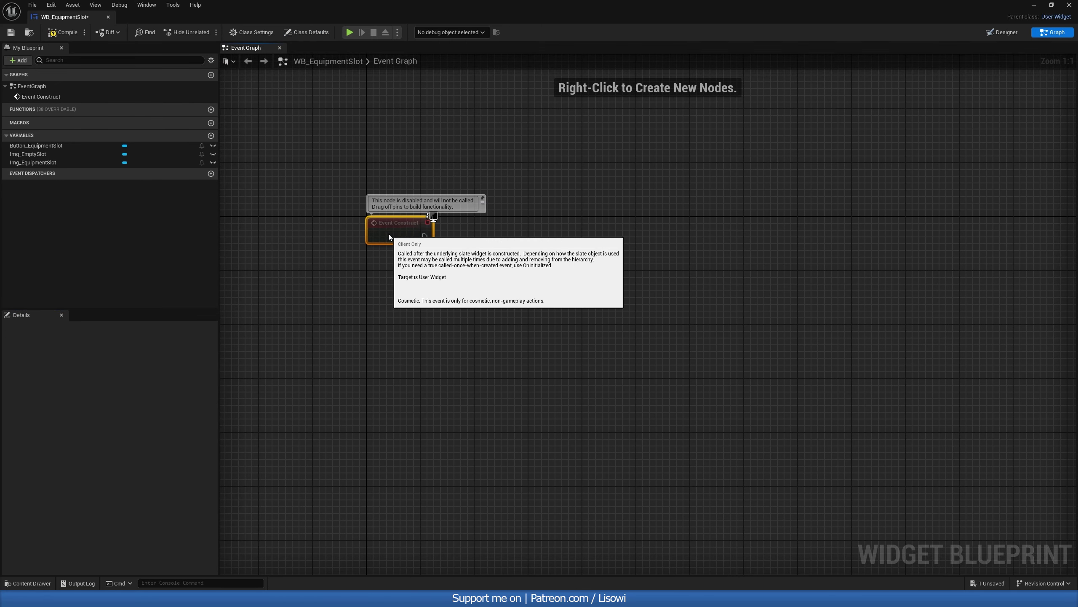
right_drag(485, 260, 434, 309)
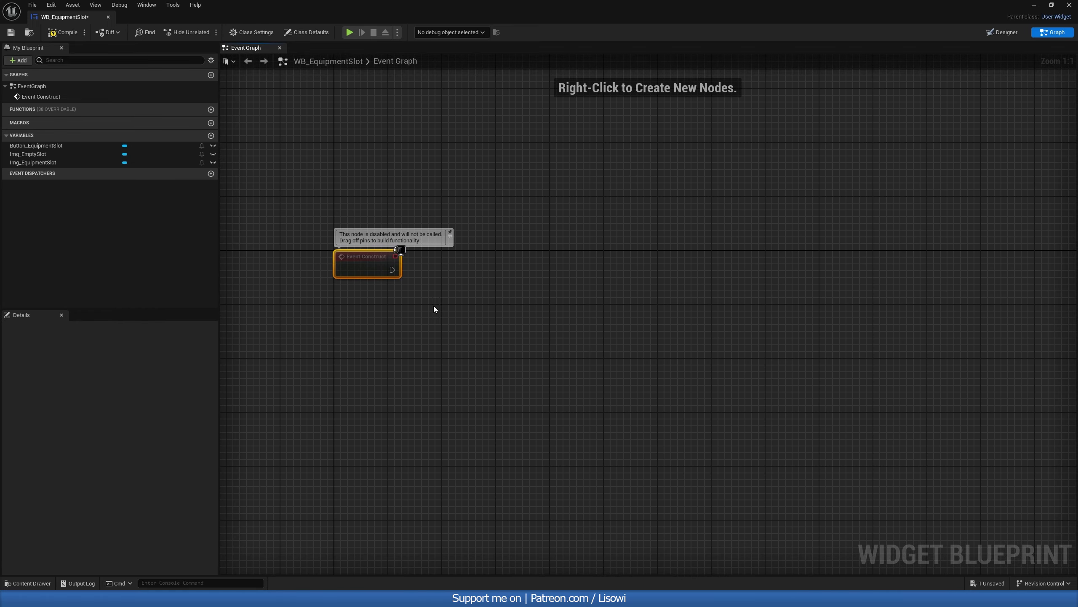
Create a new variable named ItemID and set its type to Name.
click(211, 136)
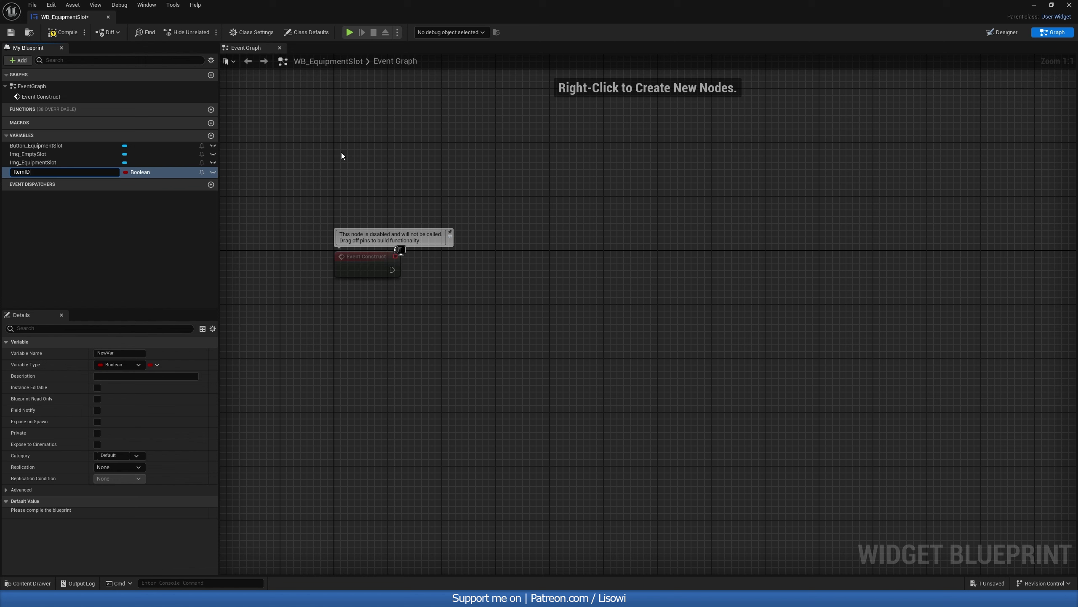
text(ItemID)
key(Return)
click(124, 366)
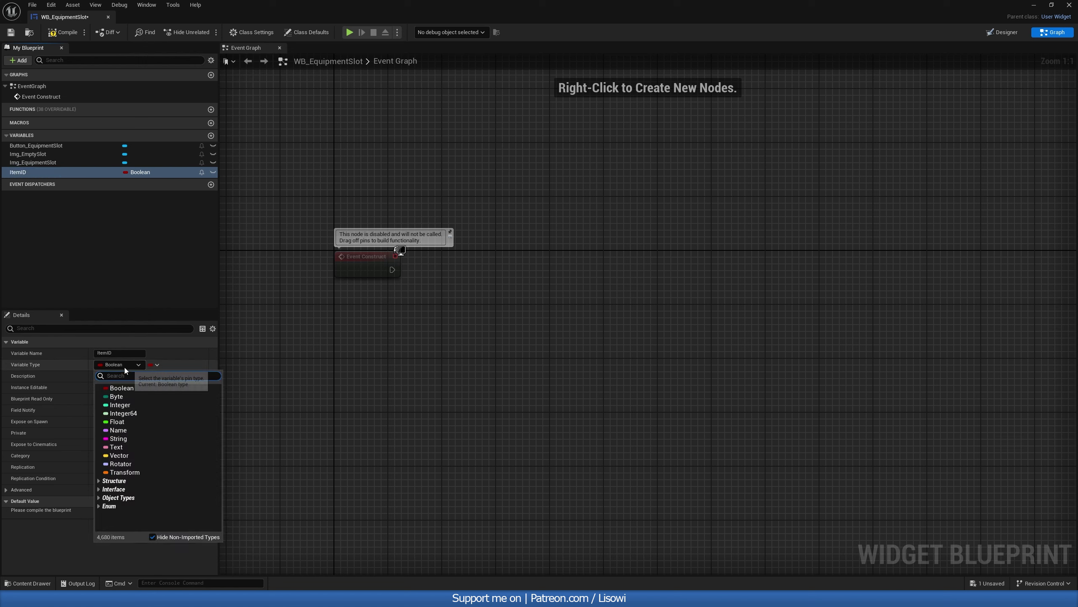
click(118, 430)
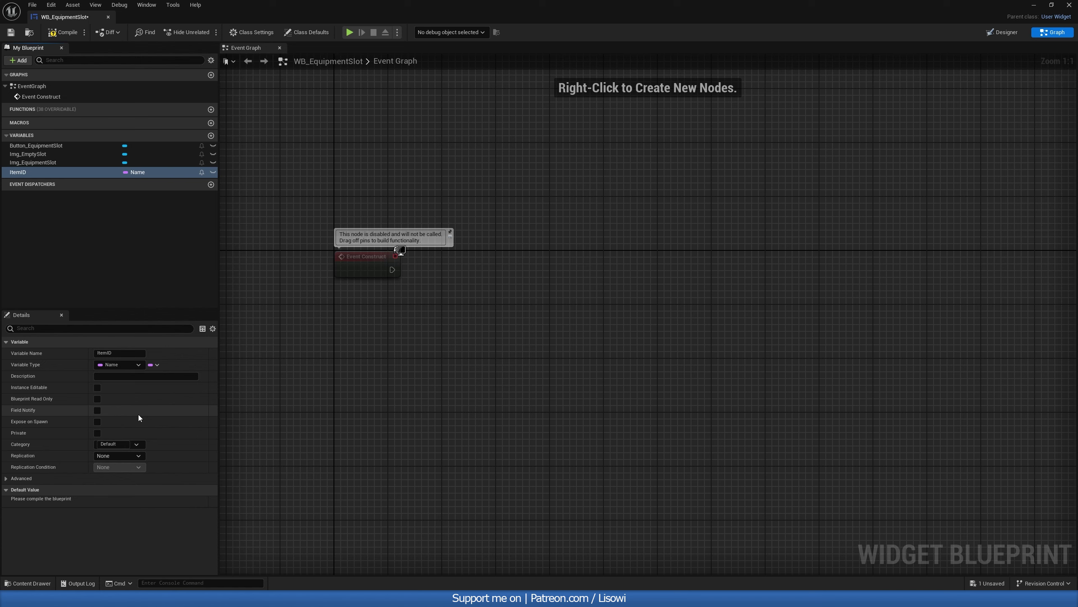
Make ItemID instance editable and exposed on spawn, then save the blueprint.
click(98, 387)
click(98, 421)
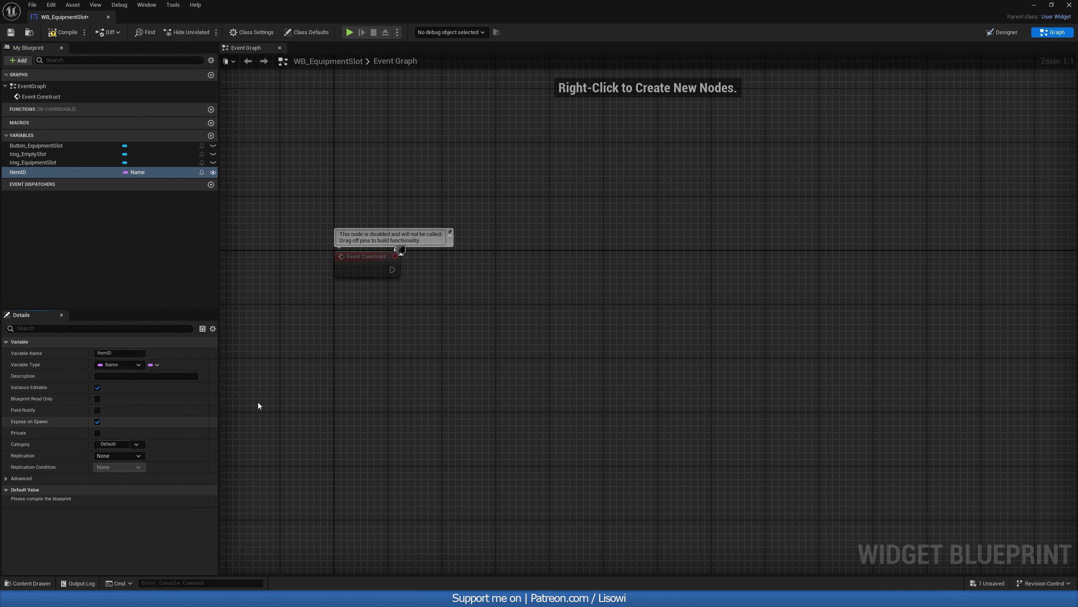
right_drag(428, 199, 313, 179)
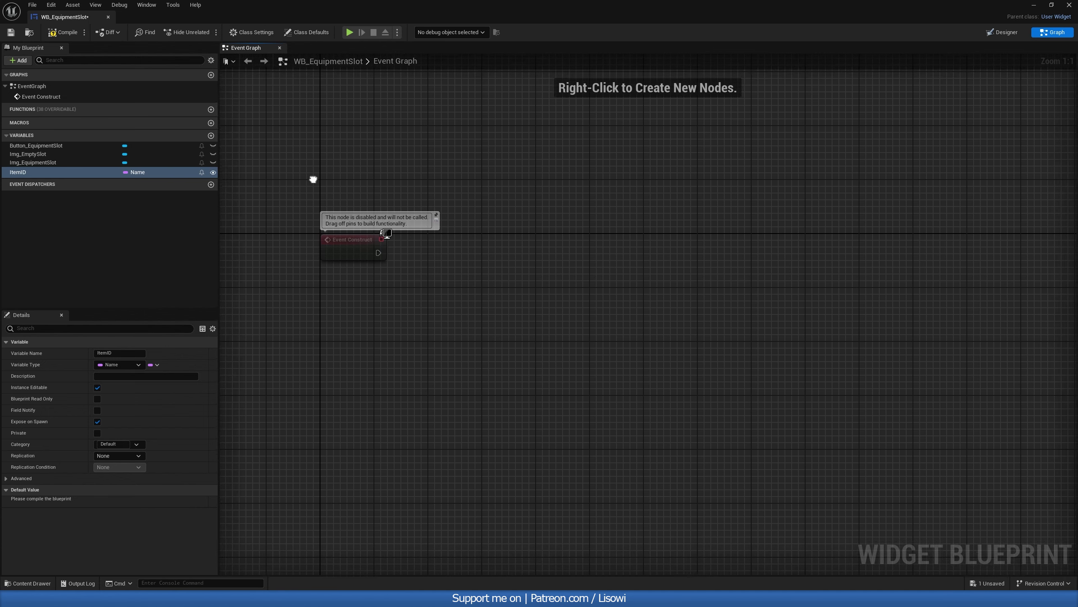
key(ctrl+s)
Run a Get Data Table Row node from Event Construct, with ItemID as the row name and DT_EquipmentData as the table.
ctrl+drag(30, 173, 446, 280)
click(456, 340)
text(get data table row)
key(Return)
drag(545, 316, 538, 276)
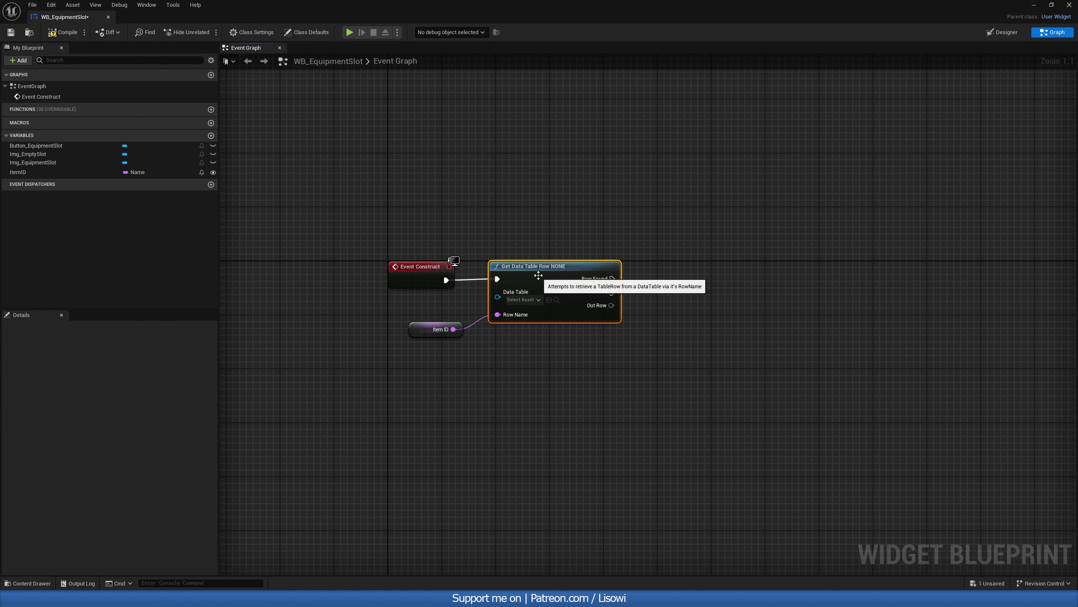
right_drag(539, 275, 493, 274)
click(467, 338)
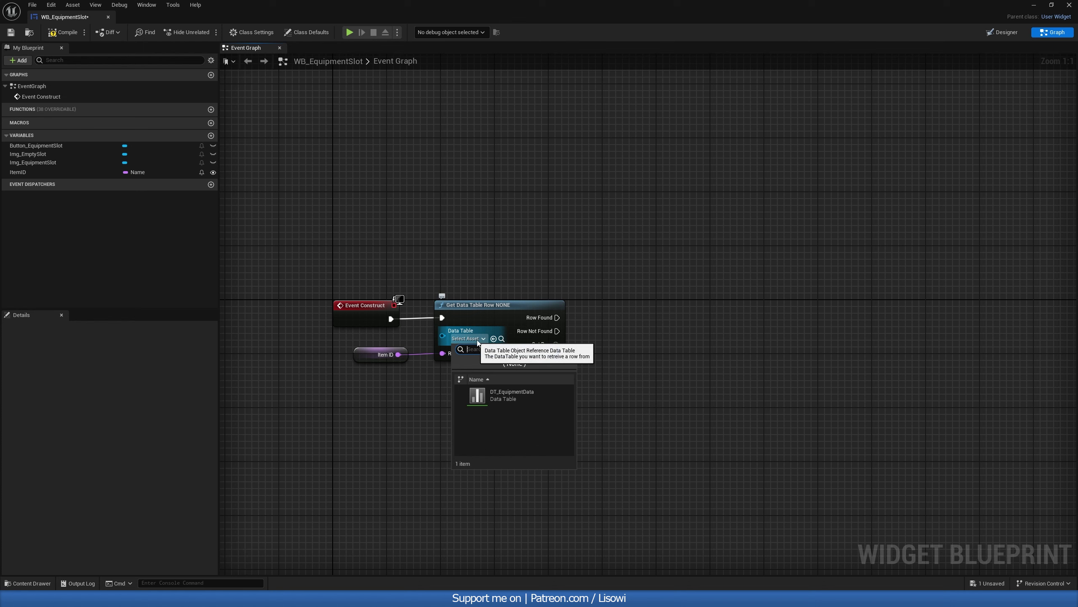
click(479, 395)
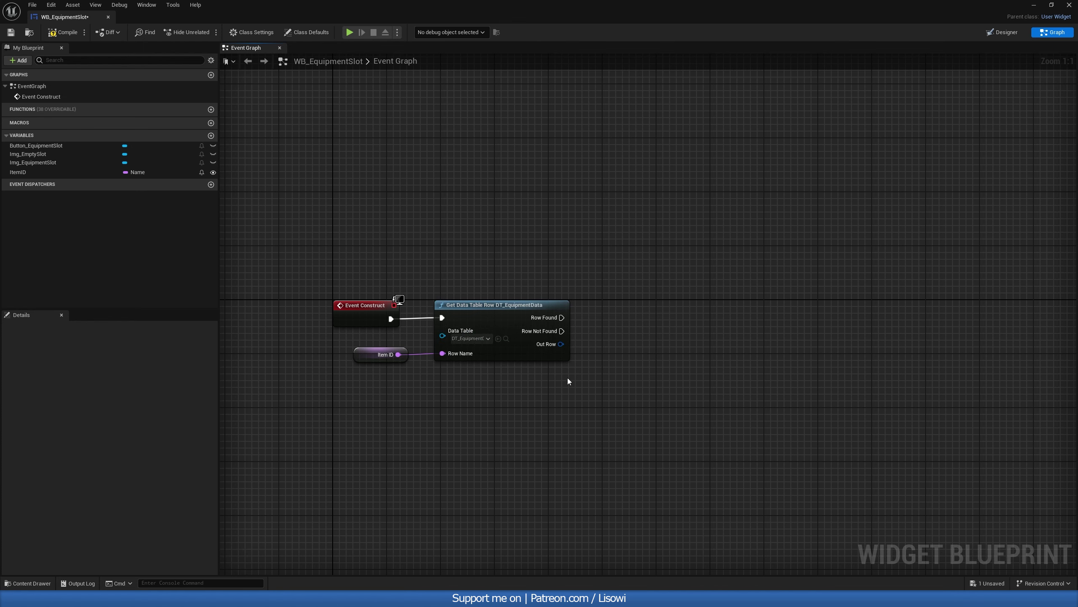
Add a Break S_EquipmentInfo node connected to the Out Row output of the data table row node.
right_drag(569, 381, 405, 390)
drag(396, 352, 455, 390)
text(brea)
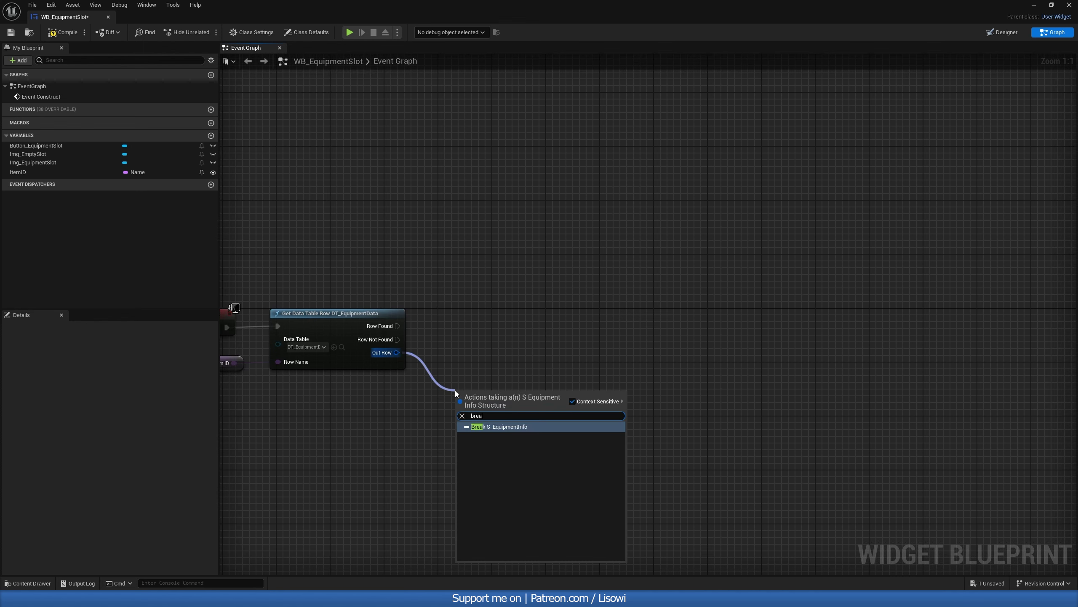
key(Return)
right_drag(474, 367, 546, 344)
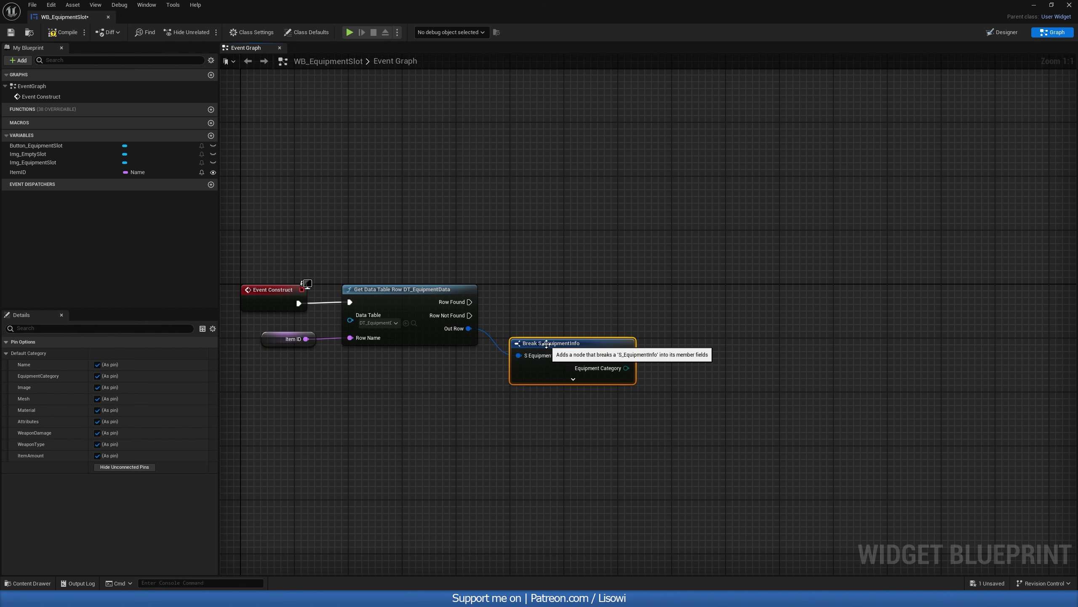
right_drag(397, 400, 467, 383)
drag(507, 392, 368, 318)
right_drag(506, 364, 403, 347)
click(410, 346)
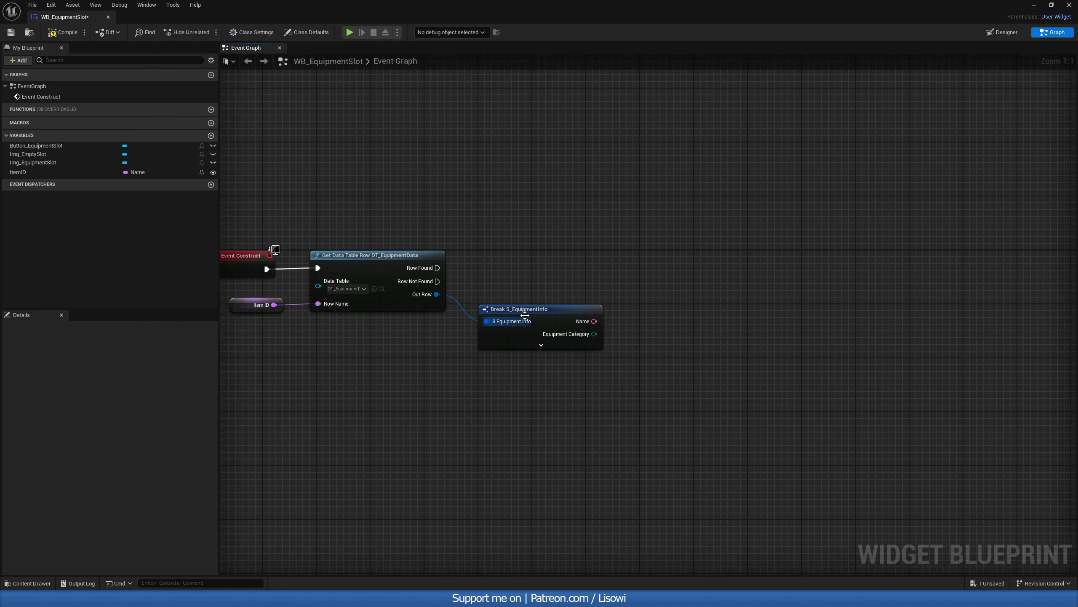
Hide the unconnected pins of the Break S_EquipmentInfo node and expose only the Image pin.
click(525, 314)
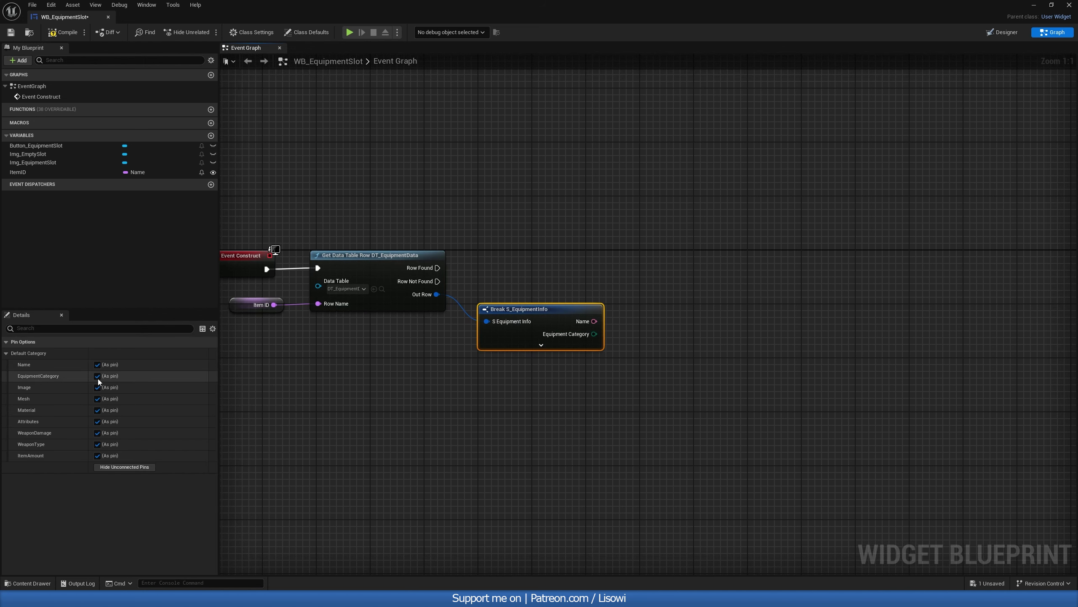
click(121, 467)
click(97, 387)
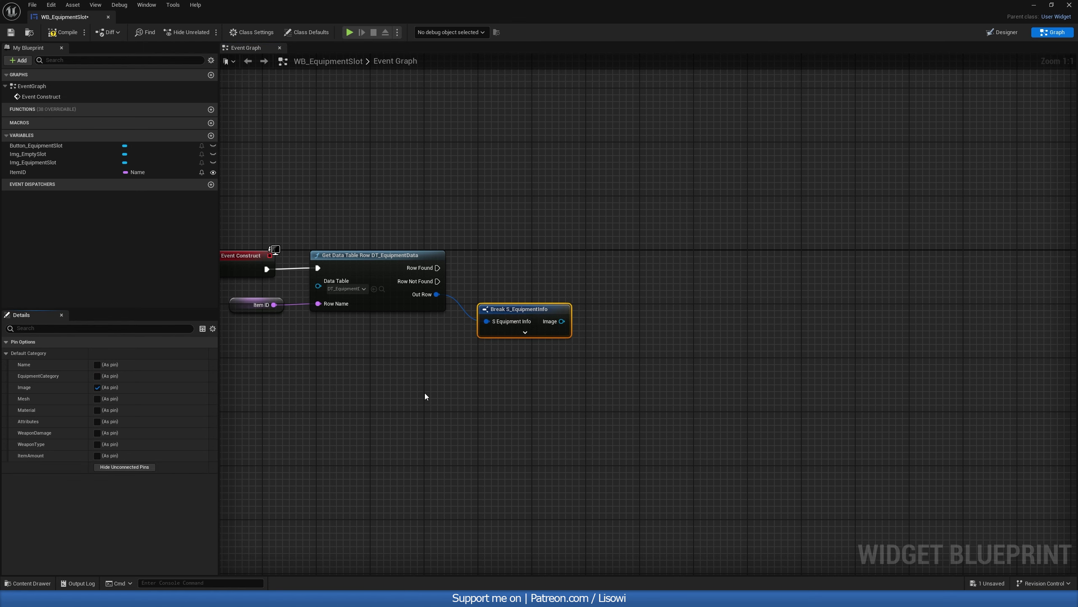
right_drag(425, 393, 424, 429)
right_drag(521, 332, 475, 333)
Add a Branch node to the far side of the Break node and run it from Row Found.
click(517, 305)
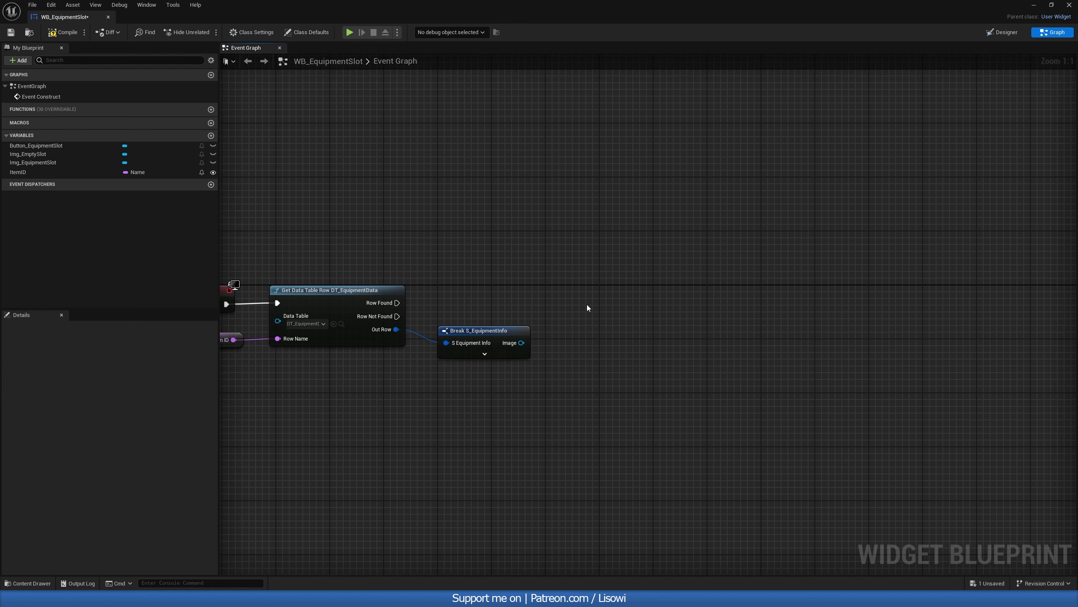
click(615, 289)
drag(397, 303, 693, 300)
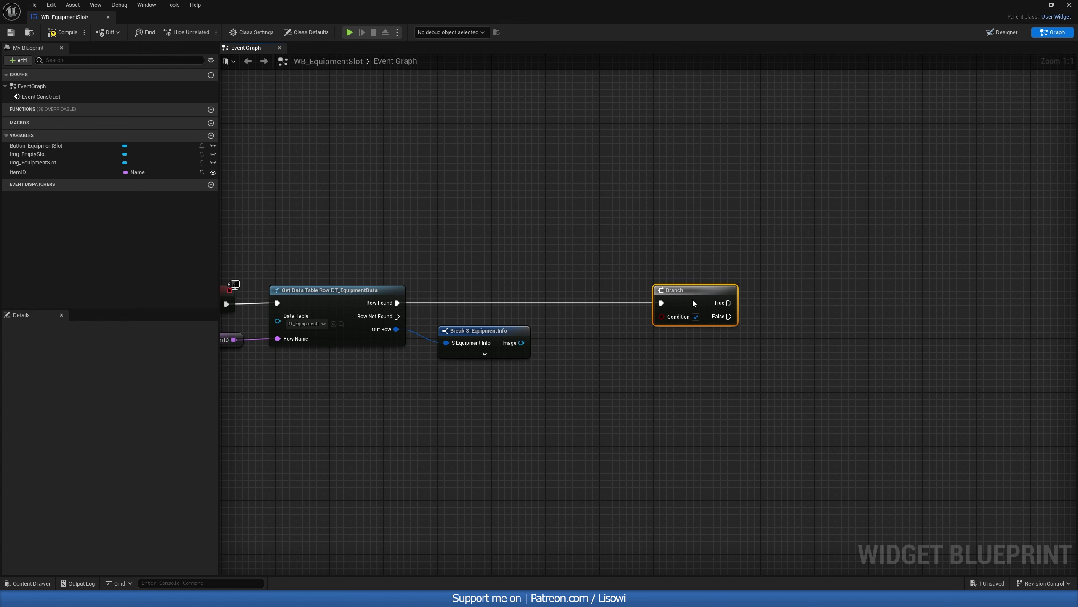
Compare the Image output with the None_01 texture using an Equal node, and connect the result to the Branch condition.
drag(522, 343, 572, 350)
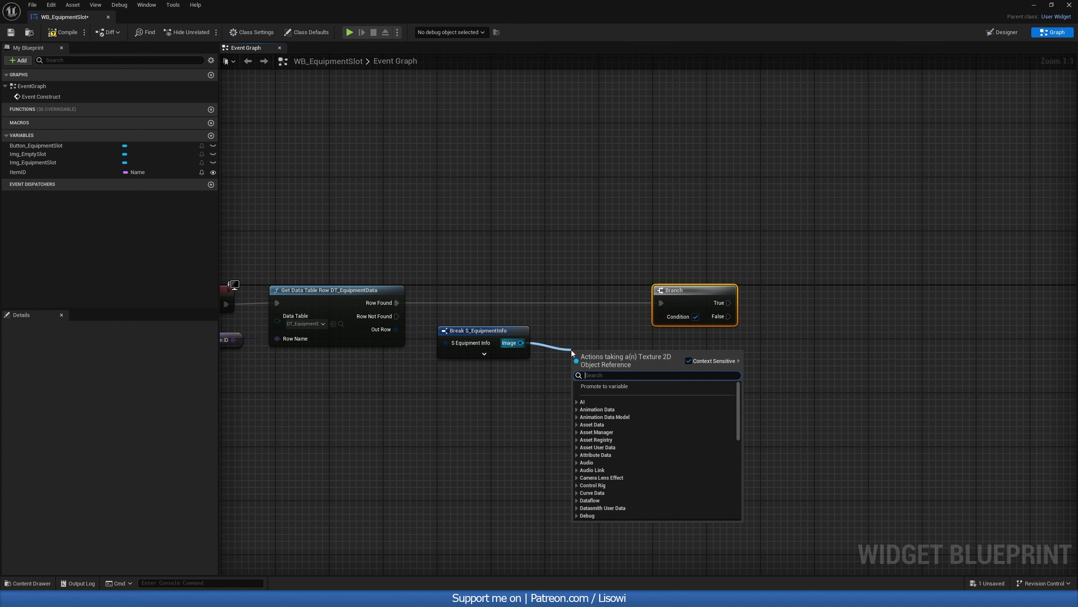
text(==)
key(Return)
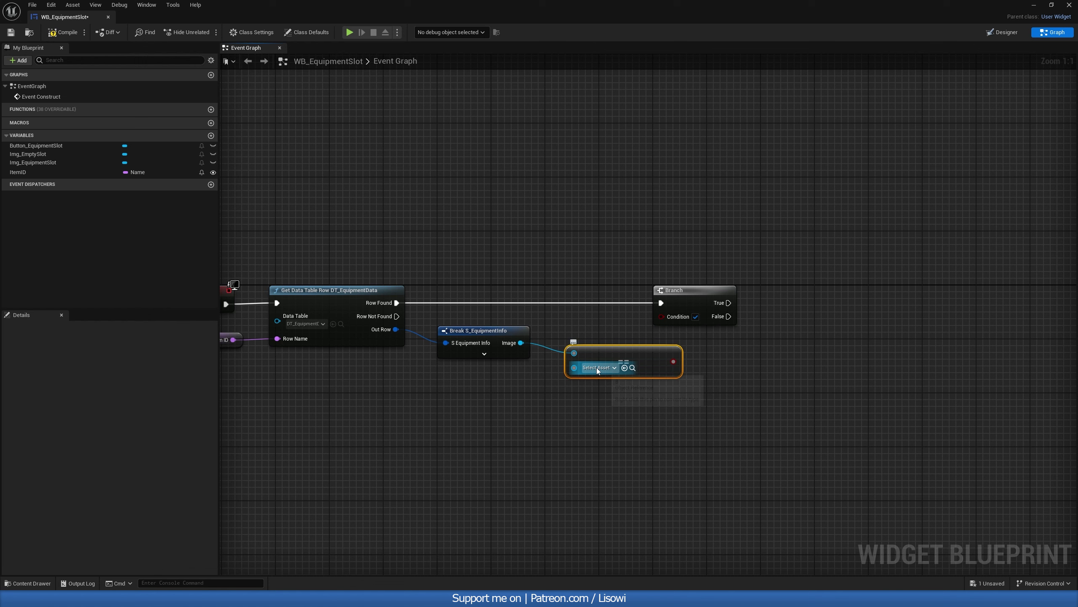
click(598, 368)
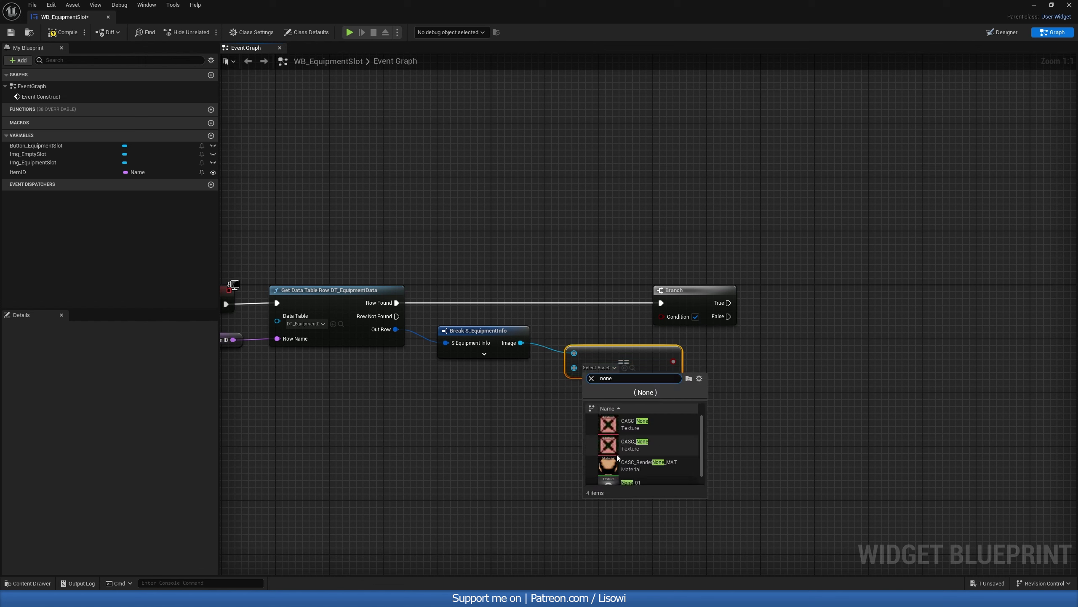
click(628, 425)
drag(665, 362, 672, 319)
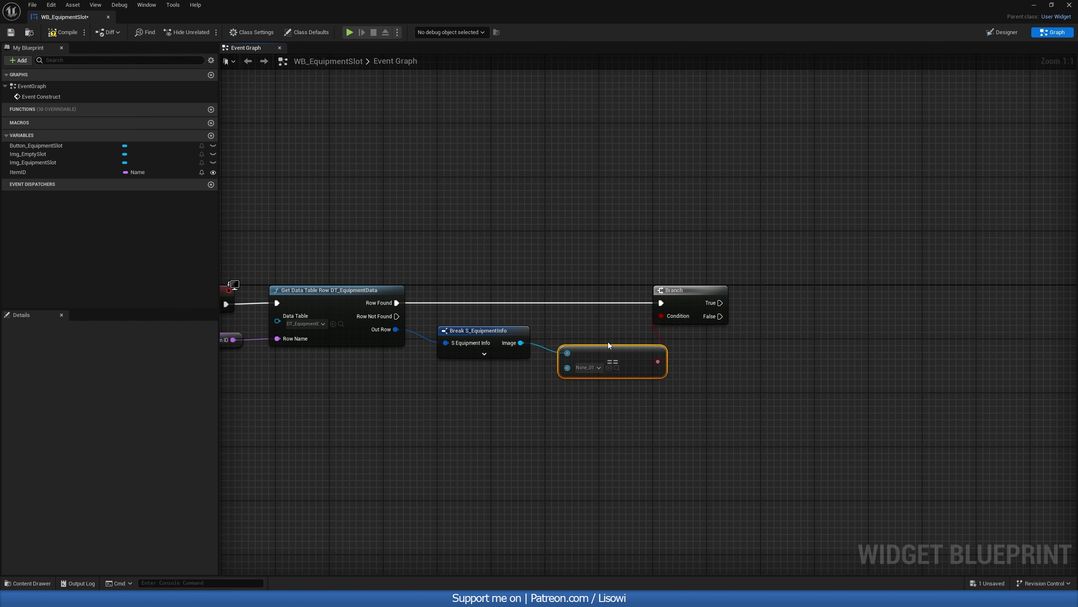
Tidy the Break S_EquipmentInfo and Equal nodes into a compact row below the wire between Row Found and the Branch.
drag(619, 354, 581, 342)
drag(482, 330, 460, 329)
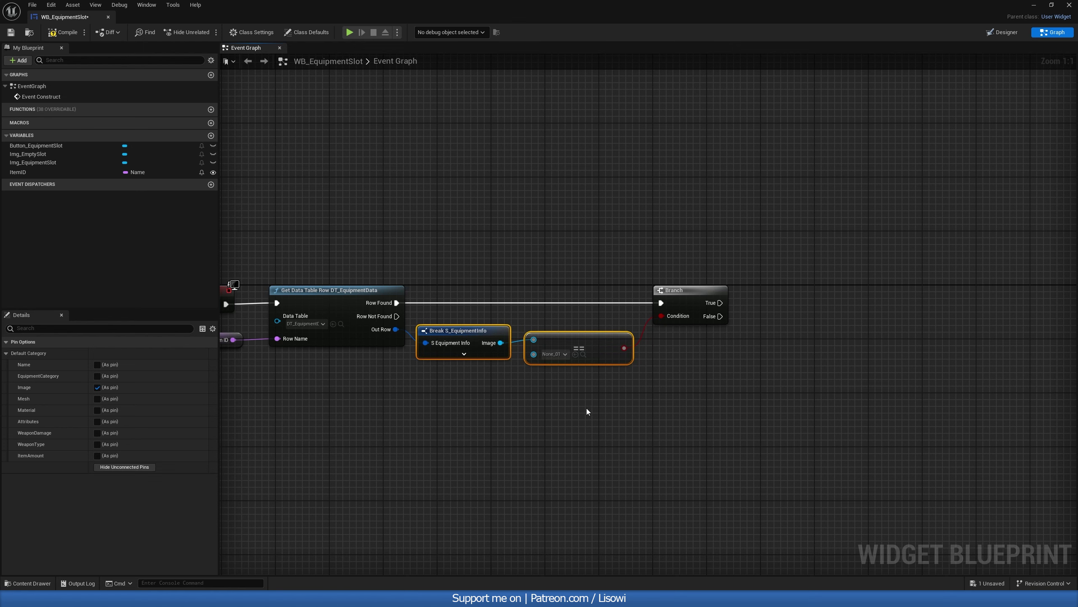
click(548, 354)
drag(548, 354, 541, 354)
ctrl+click(457, 331)
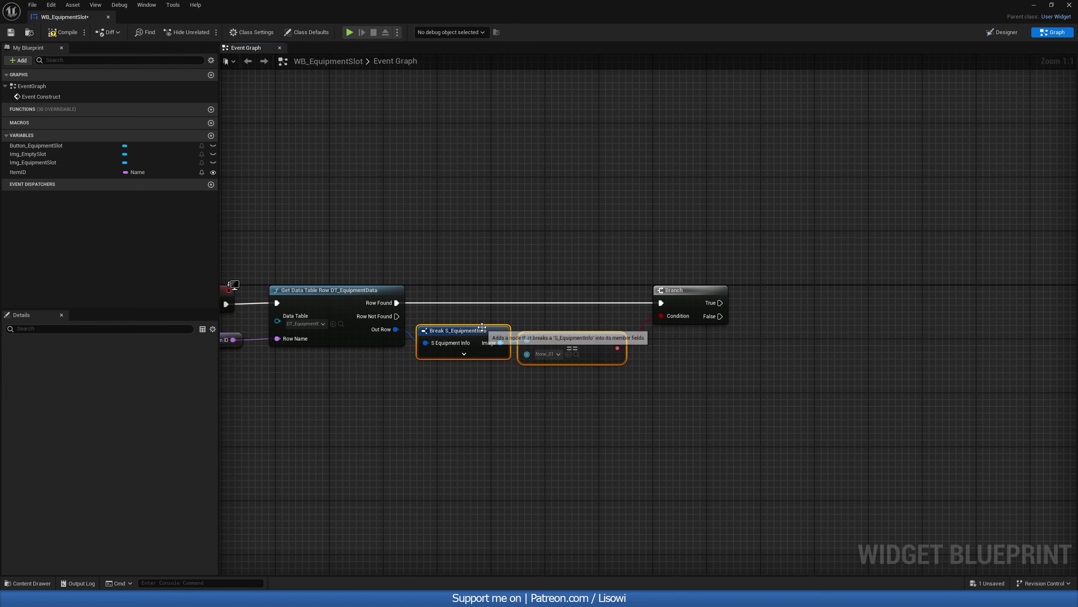
drag(467, 331, 473, 331)
click(521, 289)
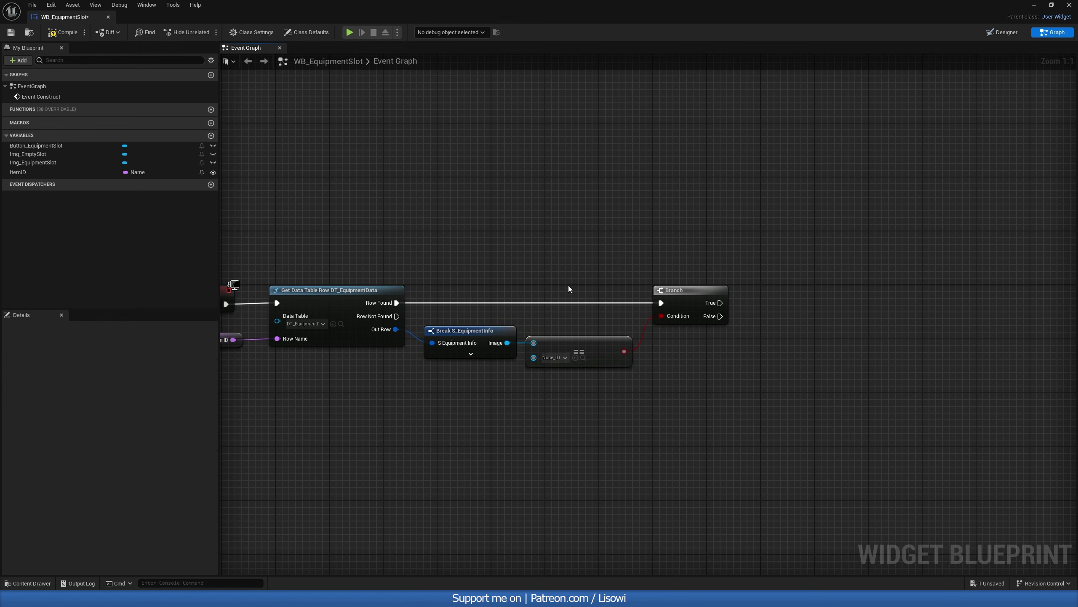
Add an Img_EmptySlot getter above the data table row and create a Set Brush from Texture node from it.
right_drag(569, 289, 518, 285)
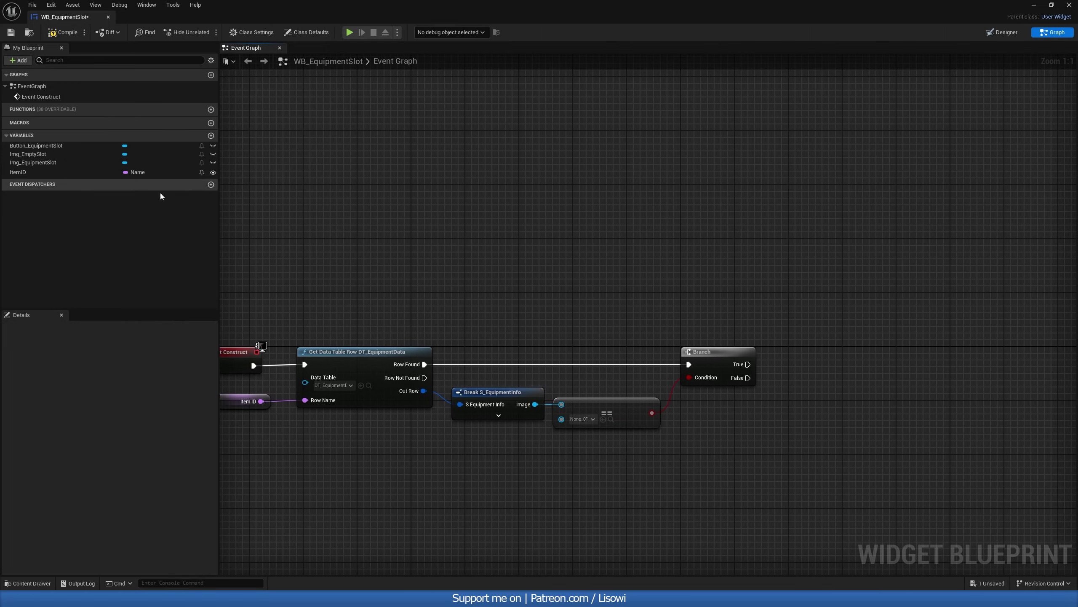
ctrl+drag(28, 154, 366, 234)
drag(440, 233, 449, 220)
text(set br)
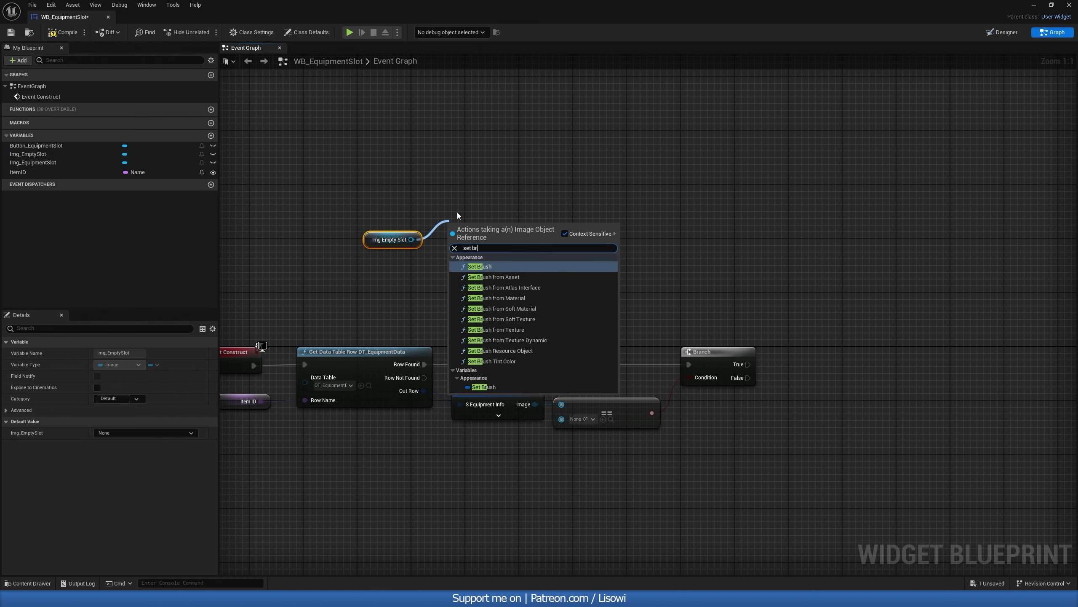
text(ush from)
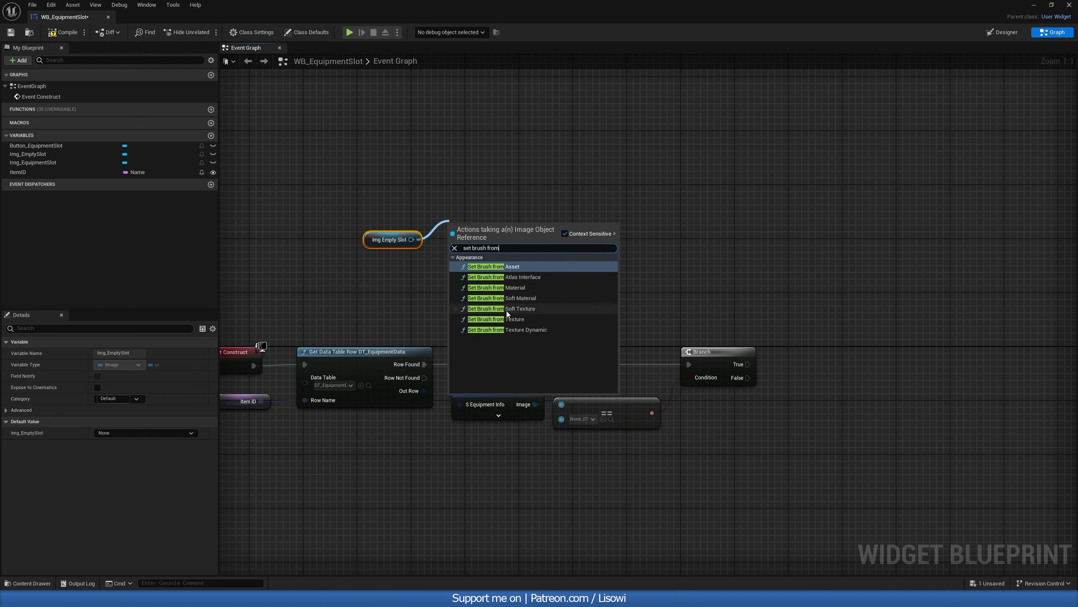
click(515, 319)
Run Set Brush from Texture from Row Not Found and move it with its getter farther from the data table node.
drag(425, 377, 453, 243)
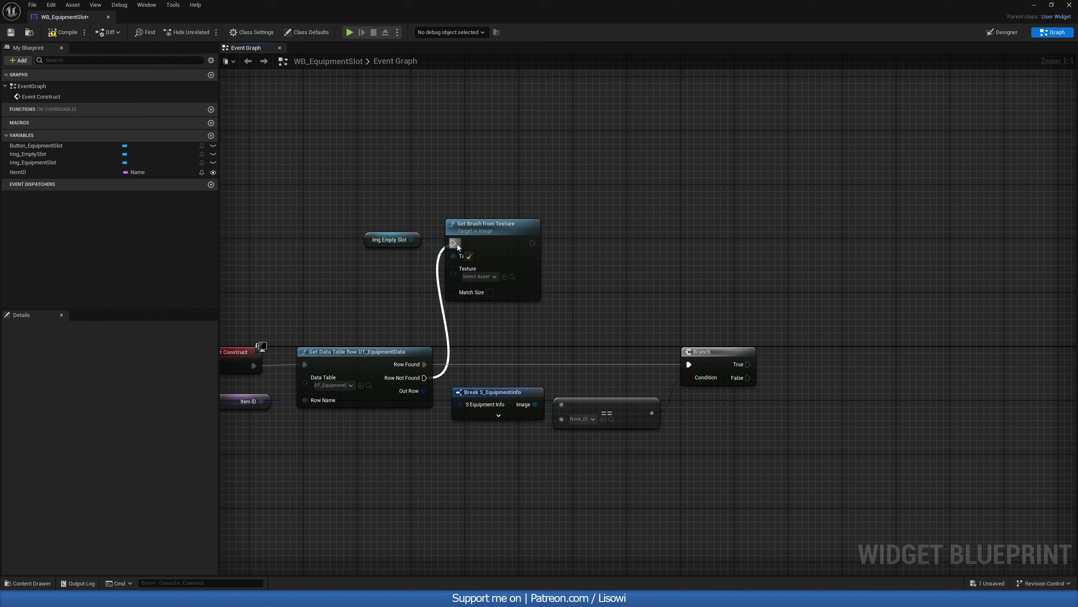
drag(357, 208, 550, 306)
mouse_move(502, 241)
mouse_down()
mouse_move(564, 237)
mouse_move(575, 208)
mouse_up()
click(535, 277)
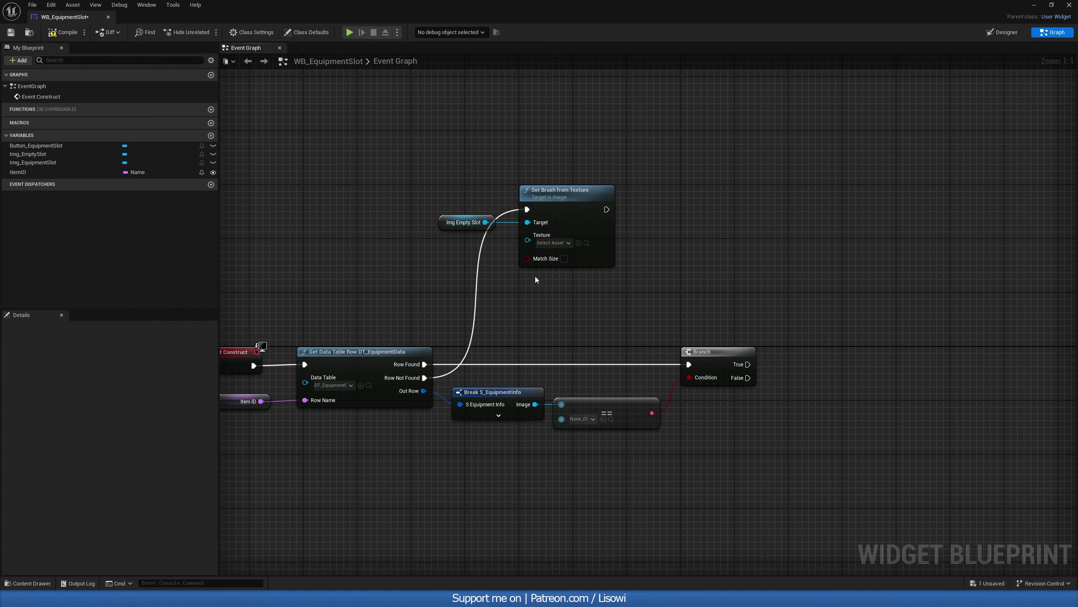
Promote the Texture input of Set Brush from Texture to a variable named EmptySlot and make it instance editable.
right_drag(535, 277, 557, 294)
drag(550, 256, 455, 273)
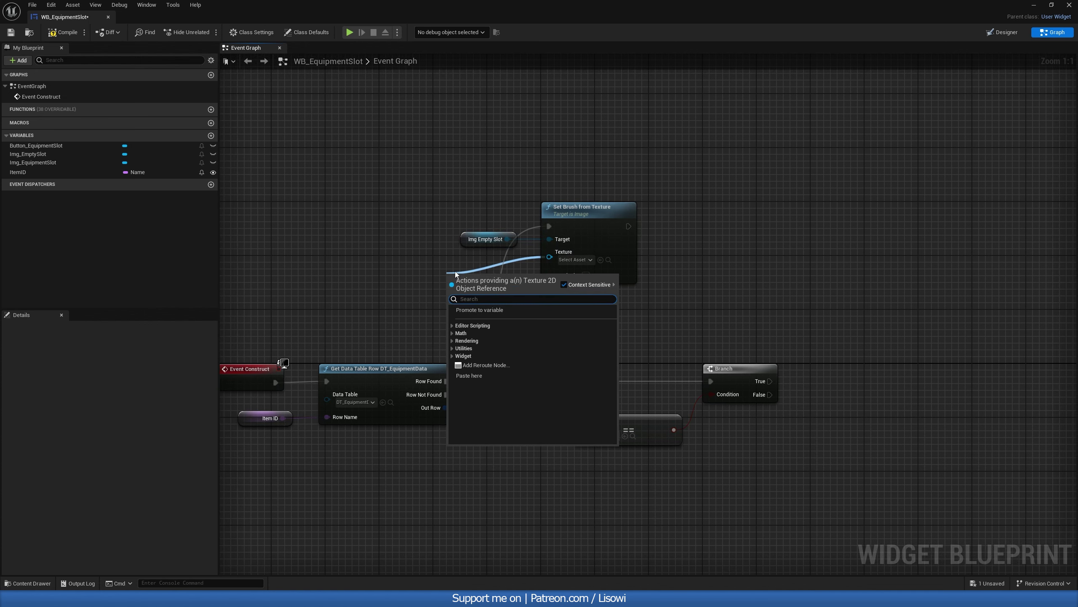
click(486, 310)
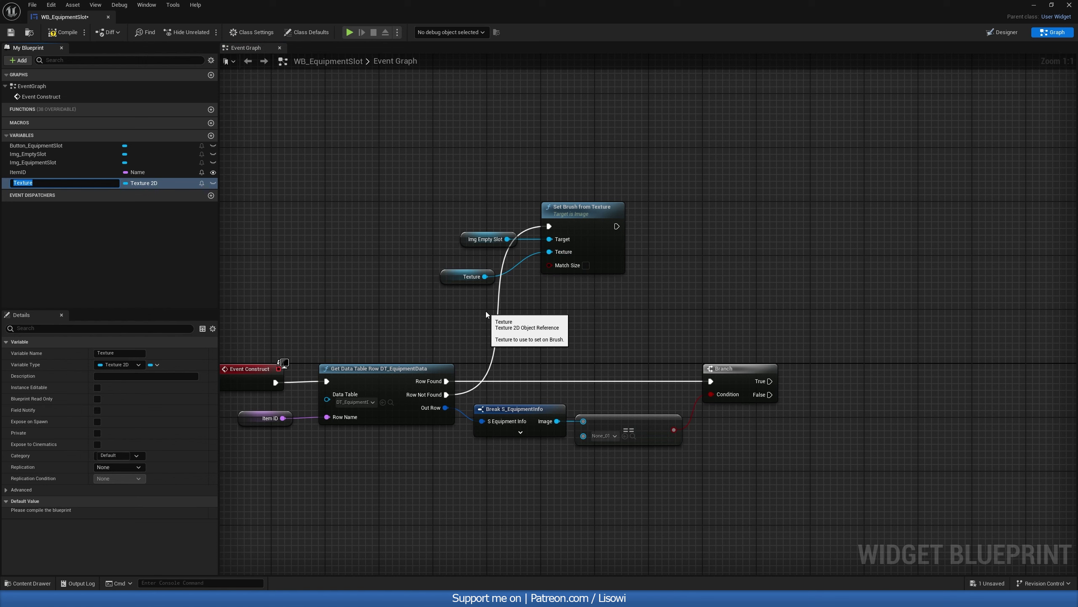
text(EmptySlot)
key(Return)
click(97, 387)
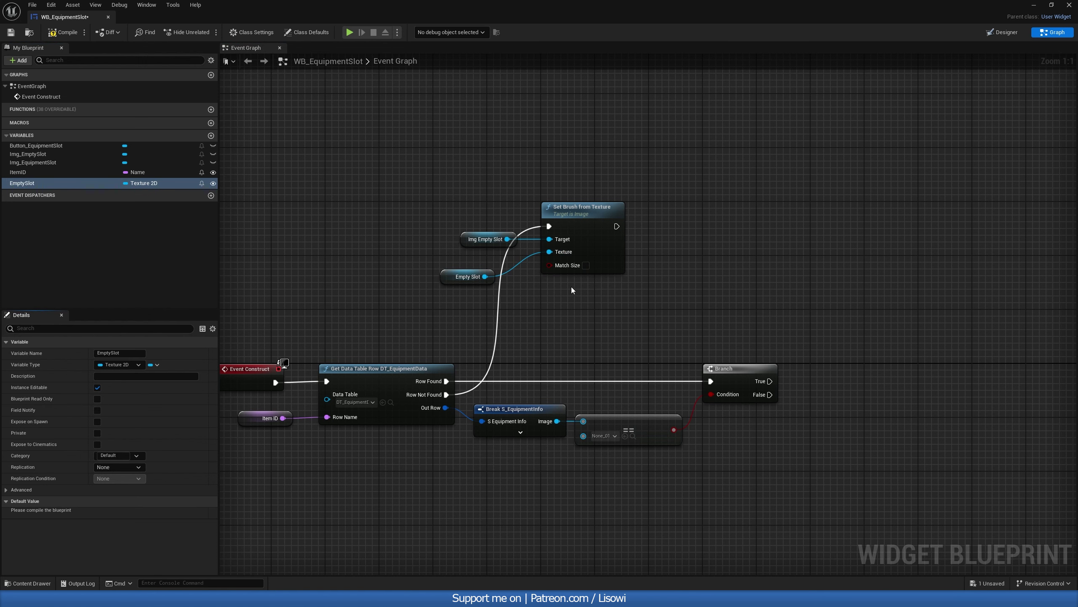
Align the Empty Slot getter just under the Img Empty Slot getter beside Set Brush from Texture.
drag(468, 276, 487, 252)
drag(450, 193, 630, 280)
right_drag(597, 306, 482, 339)
click(525, 307)
Duplicate the Img Empty Slot getter, create a Set Visibility node from the copy, and straighten the wire between them.
click(363, 264)
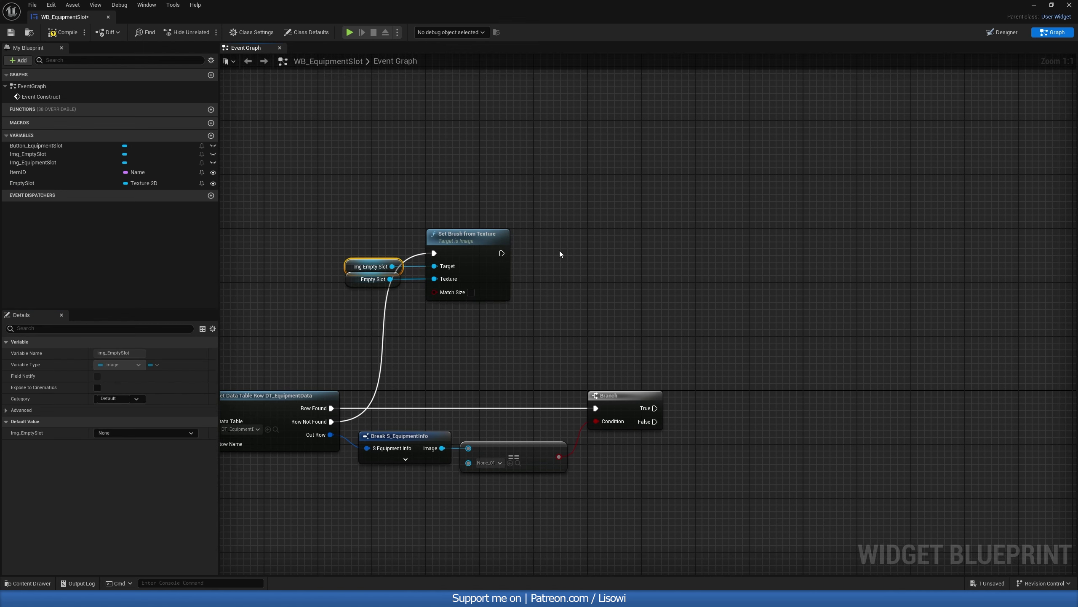
key(ctrl+c)
key(ctrl+v)
drag(607, 256, 647, 260)
text(set vis)
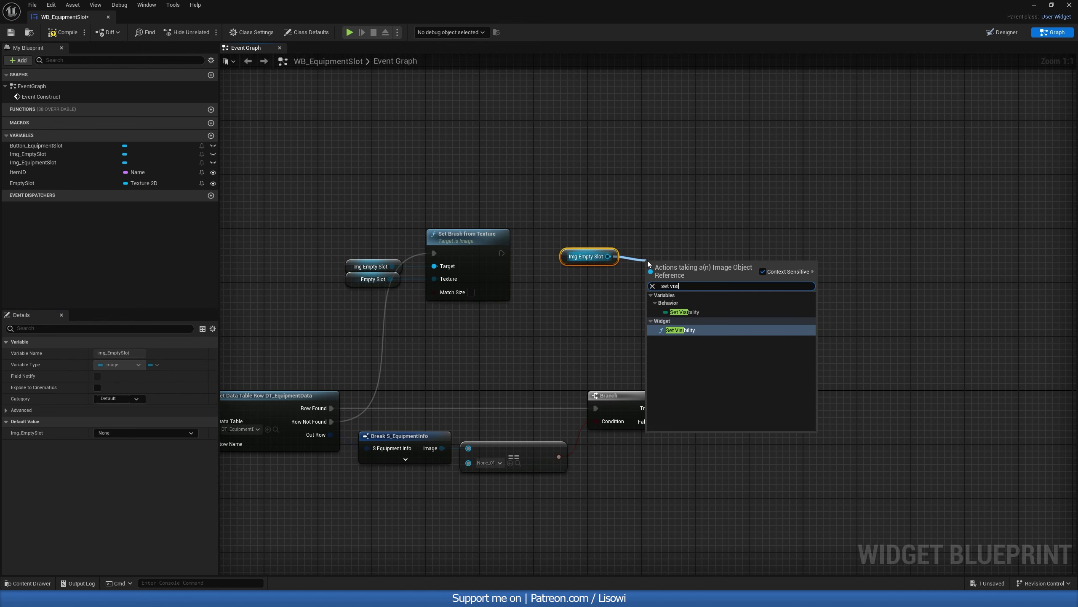
key(Return)
drag(551, 212, 695, 294)
key(q)
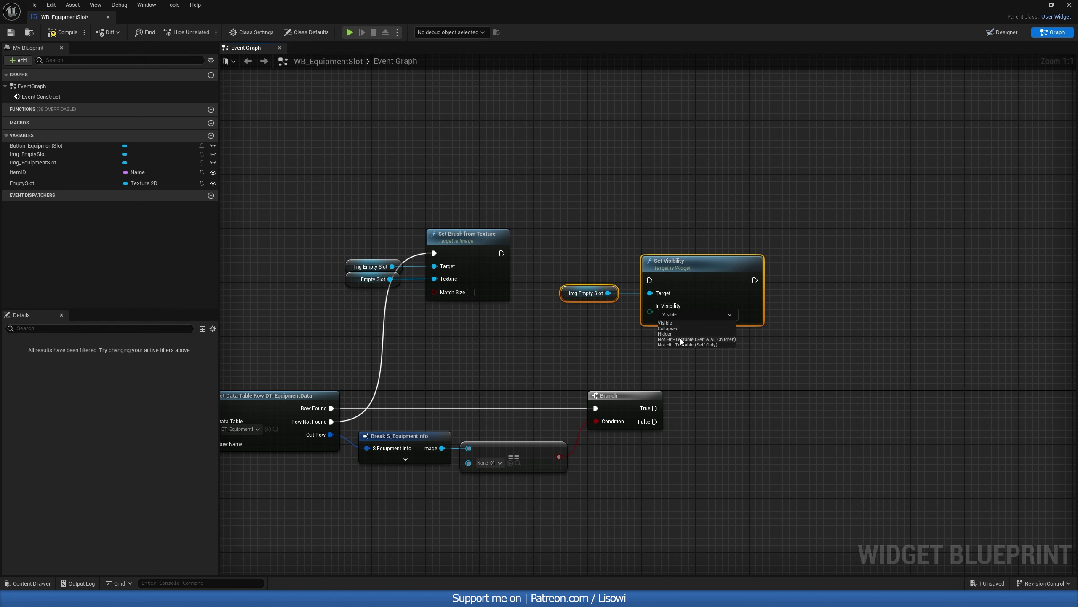
Run the Img Empty Slot Set Visibility node after Set Brush from Texture, keep it on Visible, and move the pair closer.
click(613, 284)
drag(613, 283, 627, 283)
mouse_move(502, 253)
mouse_down()
mouse_move(649, 280)
mouse_move(643, 259)
mouse_up()
shift+click(691, 287)
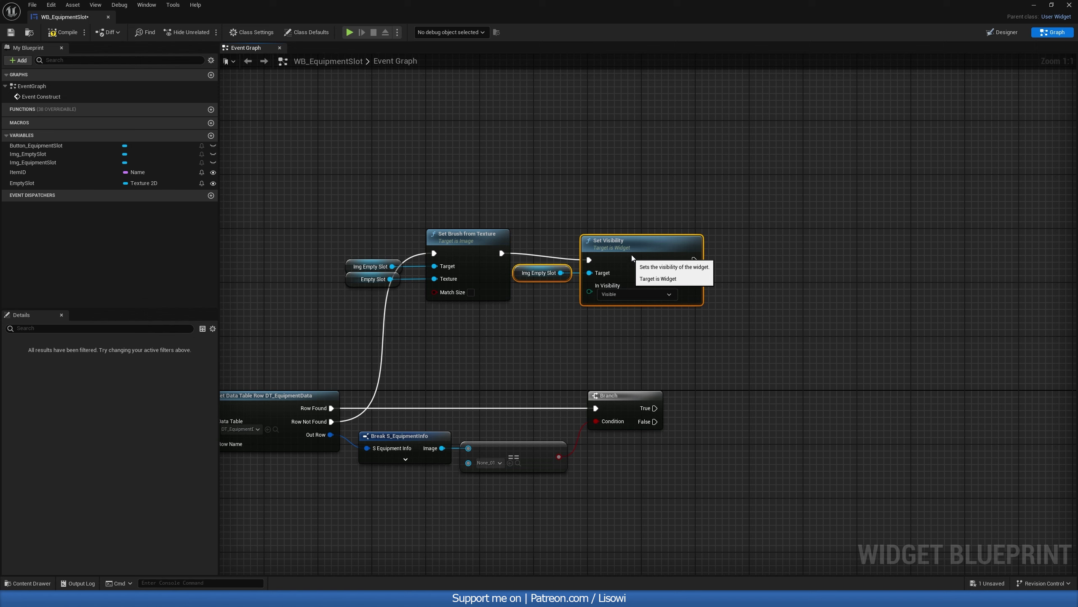
click(743, 340)
right_drag(743, 340, 599, 346)
Add an Img_EquipmentSlot getter, connect it to the target of a copied Set Visibility node, and set that node to Collapsed.
drag(33, 162, 576, 308)
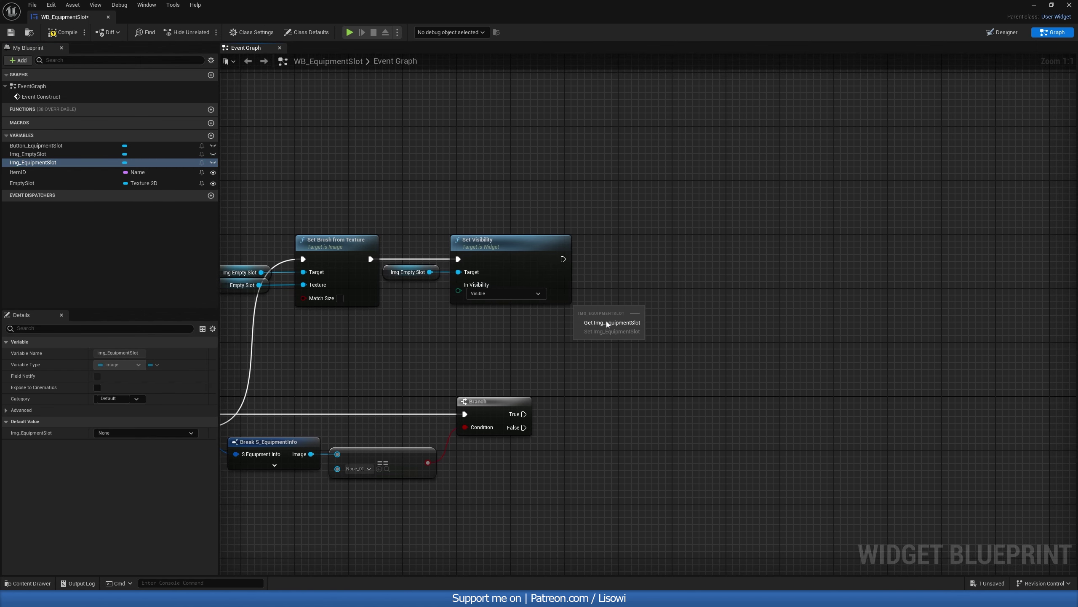
click(603, 315)
click(534, 264)
key(ctrl+c)
key(ctrl+v)
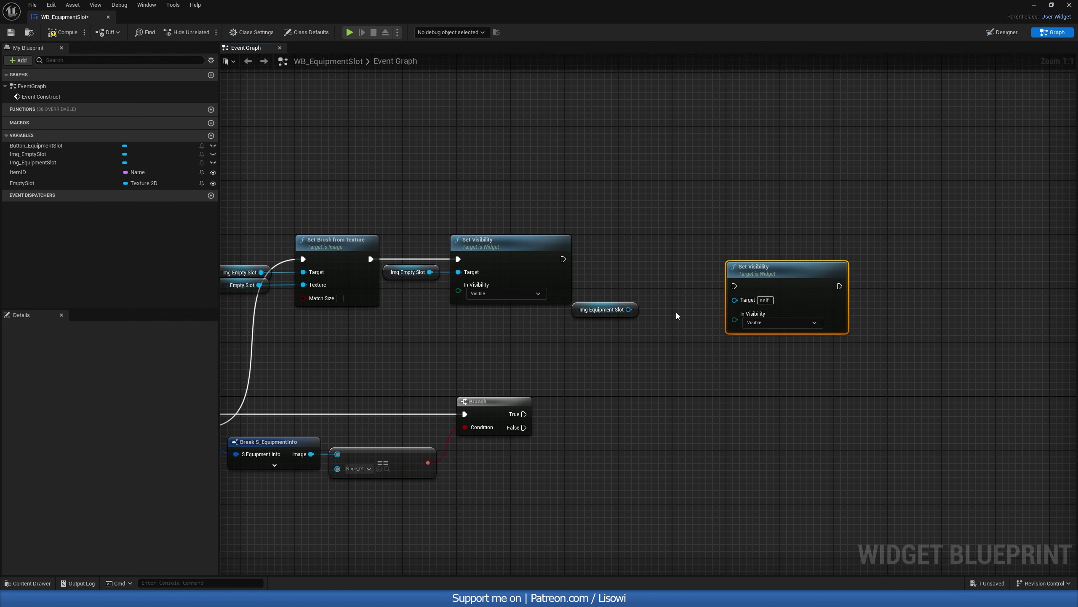
drag(629, 310, 735, 300)
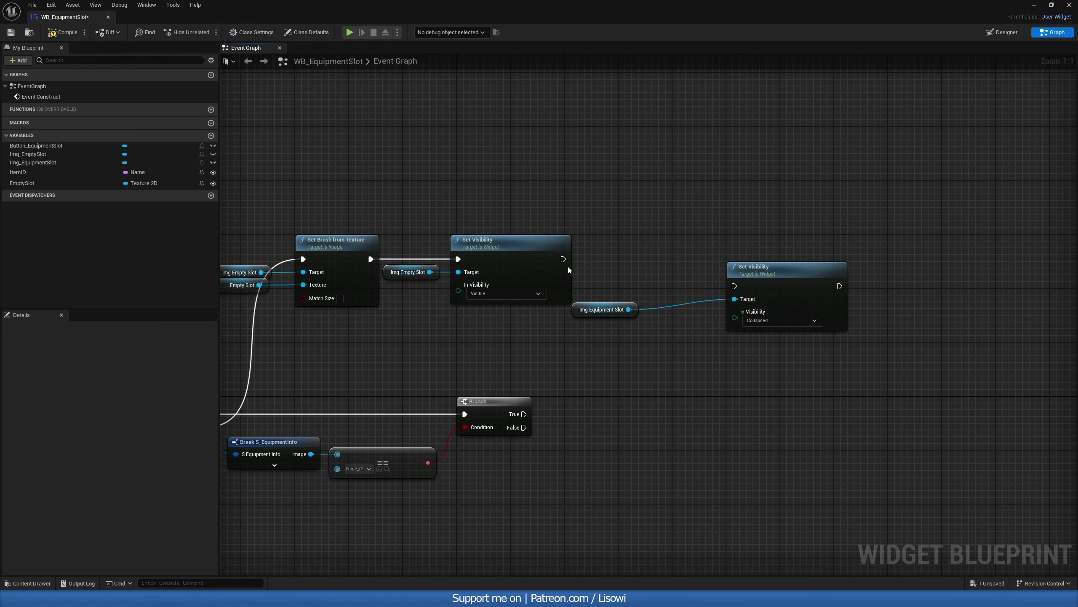
Run the Collapsed Set Visibility node after the Visible one and align it and its Img Equipment Slot getter with the row.
drag(563, 259, 712, 251)
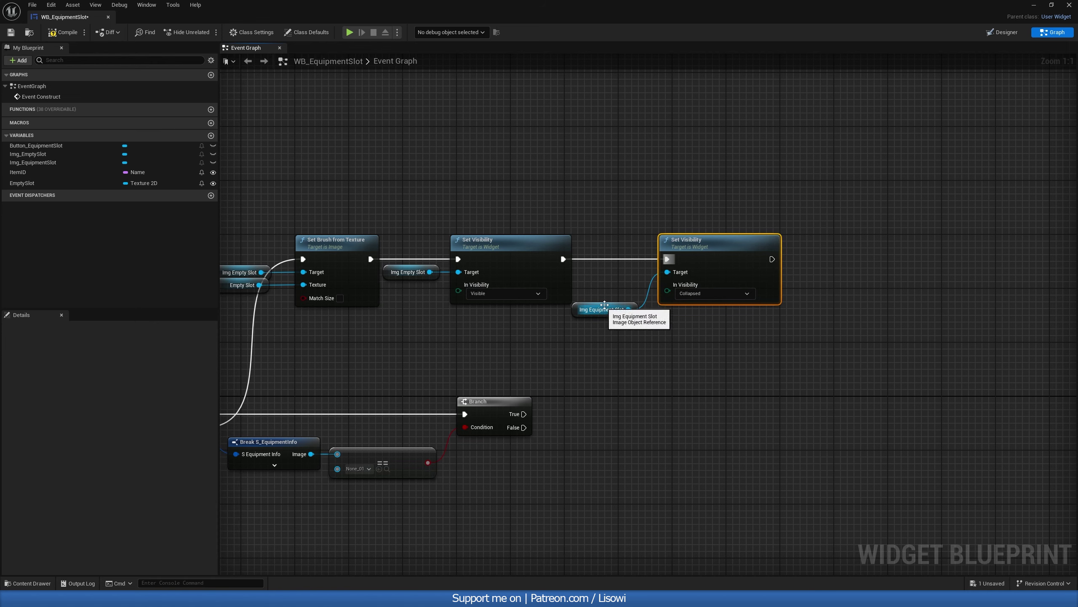
drag(601, 310, 613, 272)
ctrl+click(698, 300)
click(696, 317)
right_drag(696, 317, 571, 273)
right_click(571, 273)
Create a custom event named SetEmptySlot and run it into the Set Brush from Texture node.
right_drag(622, 341, 808, 383)
right_click(364, 225)
text(custom event)
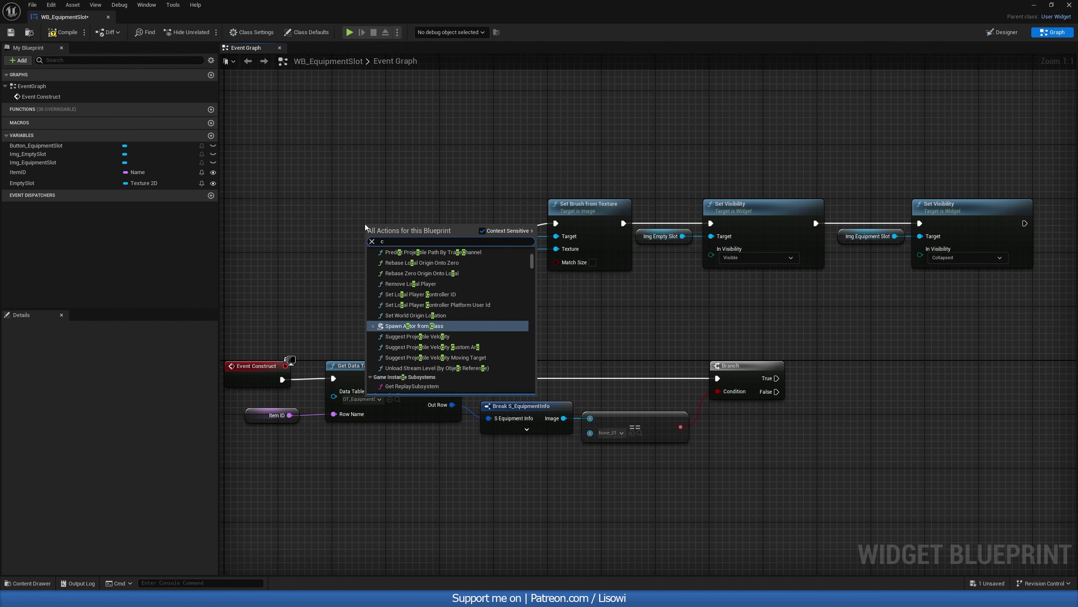
key(Return)
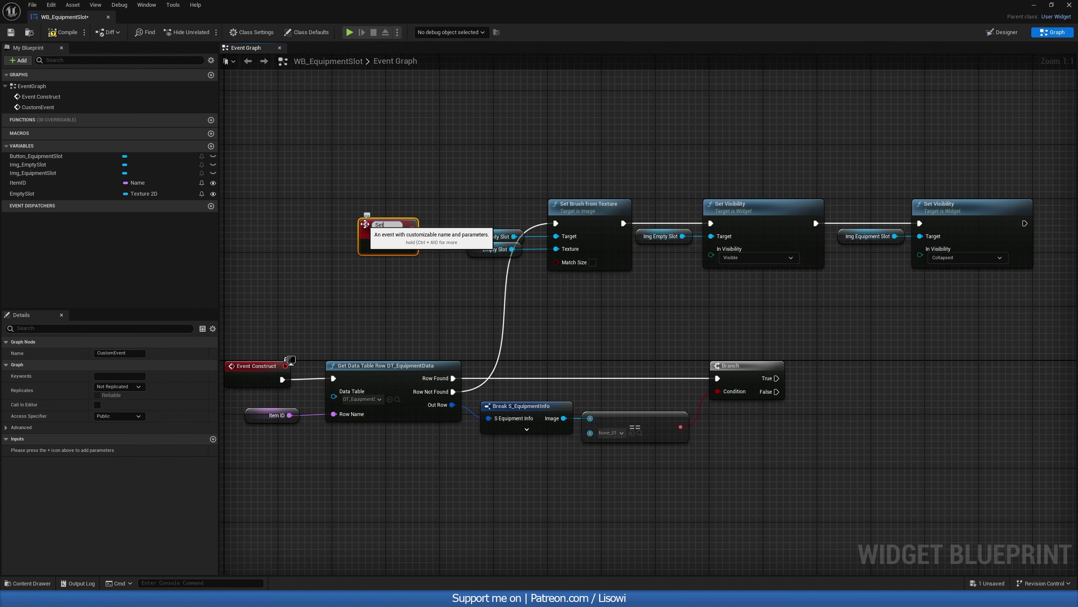
text(SetEmptySlot)
key(Return)
drag(410, 244, 555, 223)
Arrange the SetEmptySlot row and add a Set Empty Slot call run from the Branch's True output.
mouse_move(484, 186)
right_down()
mouse_move(381, 158)
mouse_move(300, 114)
mouse_move(216, 106)
right_up()
drag(101, 109, 510, 299)
right_drag(512, 242, 641, 326)
drag(267, 153, 832, 284)
right_drag(626, 326, 636, 213)
click(574, 309)
right_drag(575, 308, 586, 286)
right_drag(689, 324, 539, 301)
scroll(534, 230, down, 1)
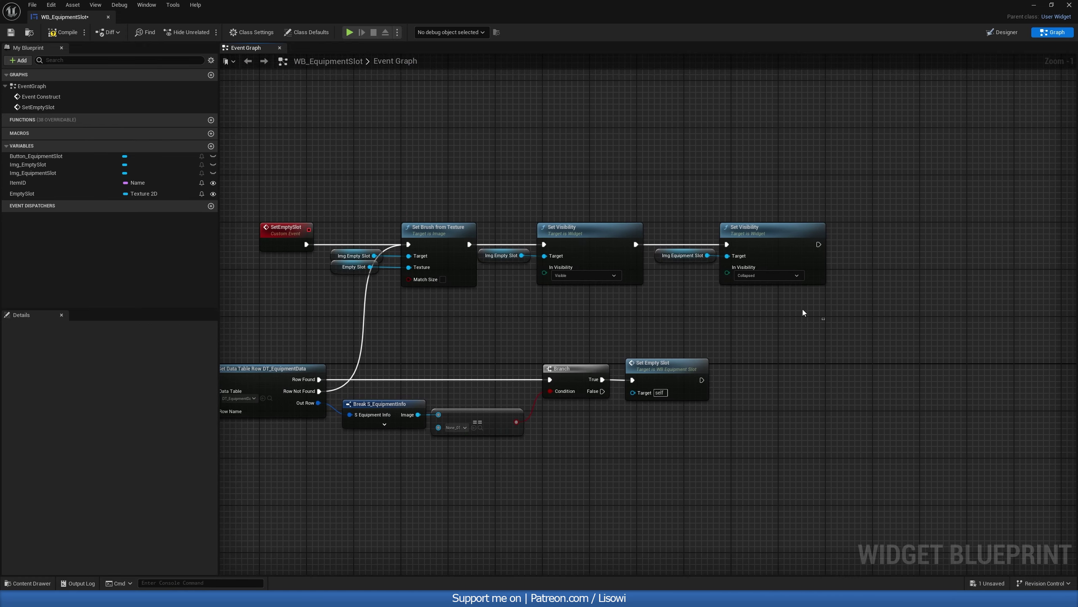
Duplicate the Set Brush from Texture and Set Visibility chain below the Branch and delete the copied getters feeding Set Brush from Texture.
drag(823, 319, 361, 184)
right_drag(643, 460, 558, 337)
key(ctrl+c)
key(ctrl+v)
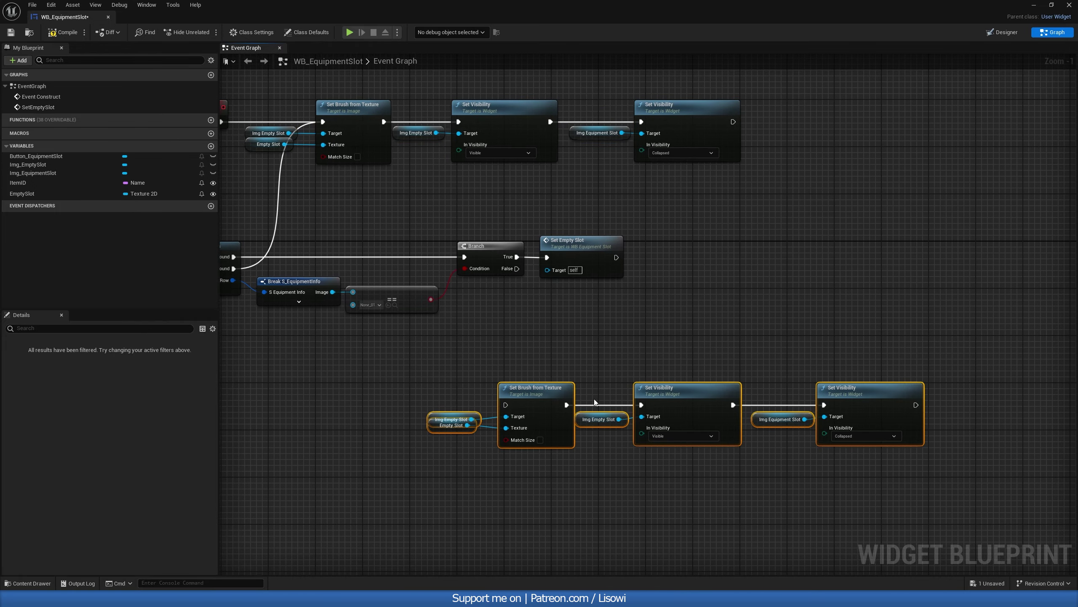
right_drag(595, 401, 594, 368)
click(451, 386)
key(Delete)
Run the copied chain from the Branch's False output and position its nodes below the Set Empty Slot call.
drag(874, 462, 489, 339)
drag(508, 354, 519, 313)
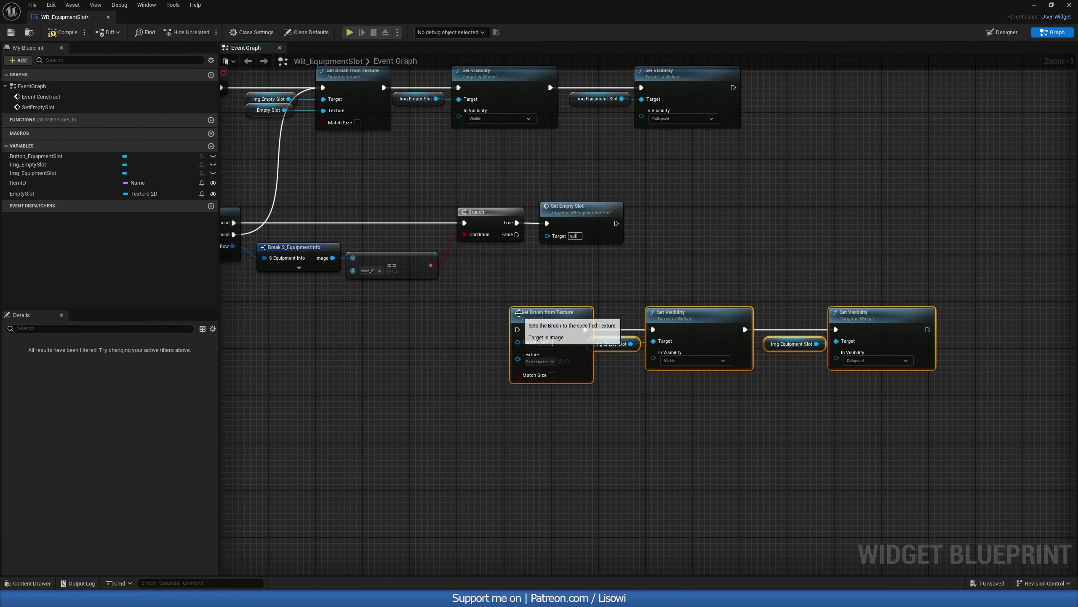
mouse_move(517, 234)
mouse_down()
mouse_move(529, 243)
mouse_move(518, 330)
mouse_move(564, 294)
mouse_up()
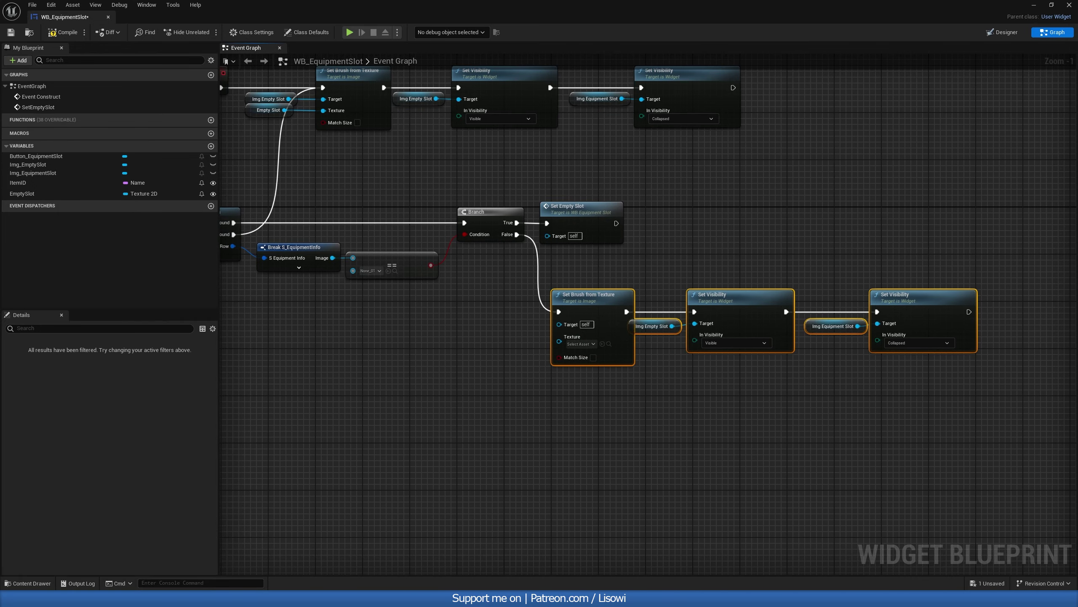
right_drag(914, 397, 834, 384)
drag(835, 384, 708, 317)
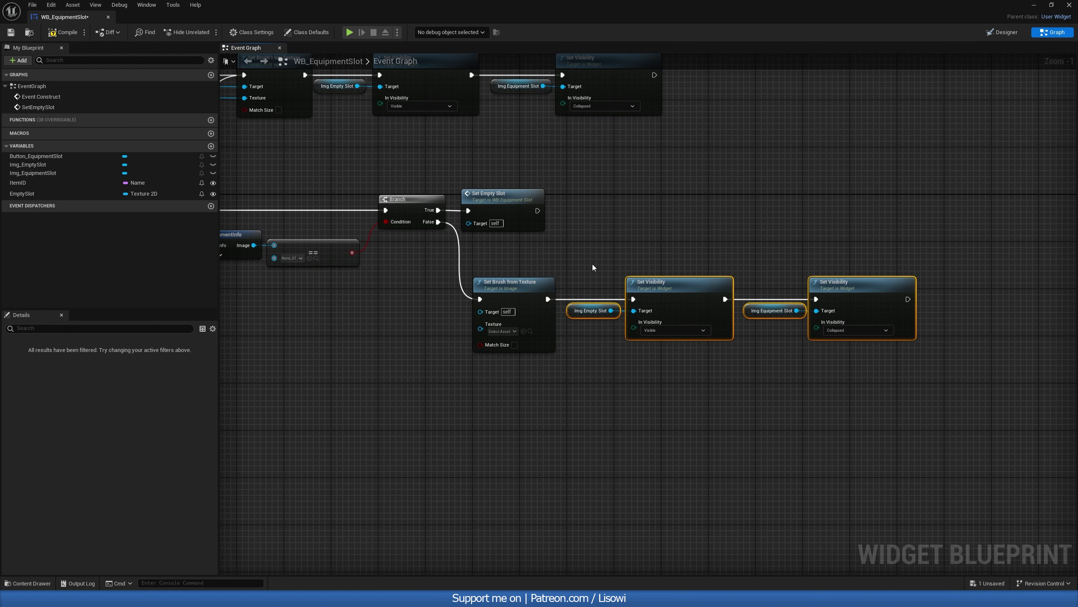
scroll(592, 298, up, 1)
drag(621, 258, 571, 316)
In the copied chain, set Img Empty Slot's visibility to Collapsed and Img Equipment Slot's visibility to Visible.
click(679, 332)
click(659, 348)
drag(959, 353, 787, 284)
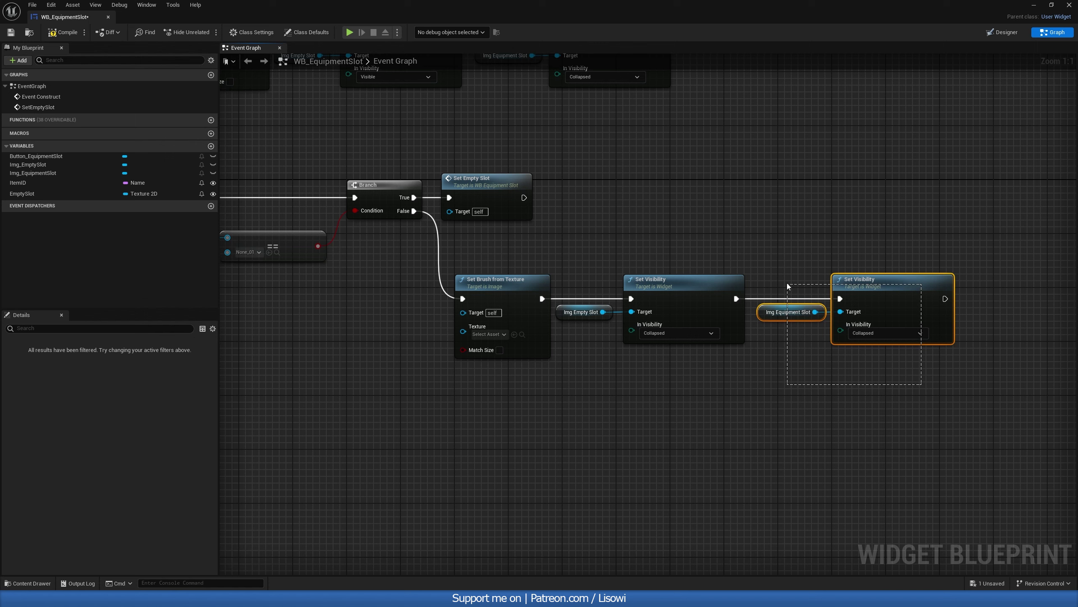
click(788, 284)
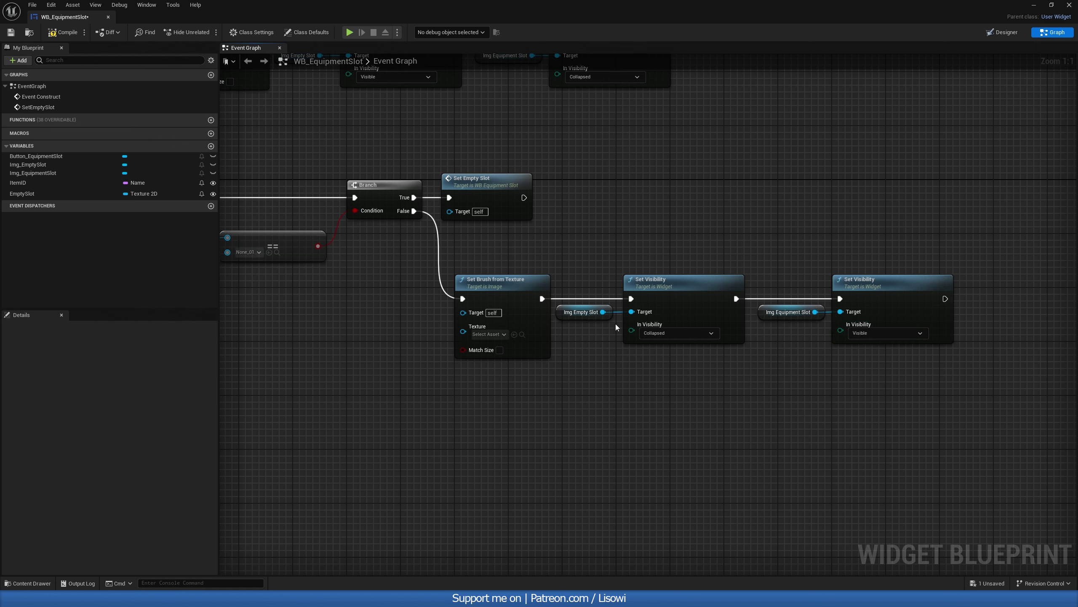
Connect the Break node's Image output to the False-branch Set Brush from Texture node and route the wire below through a reroute node.
right_drag(488, 269, 759, 289)
right_drag(641, 350, 650, 310)
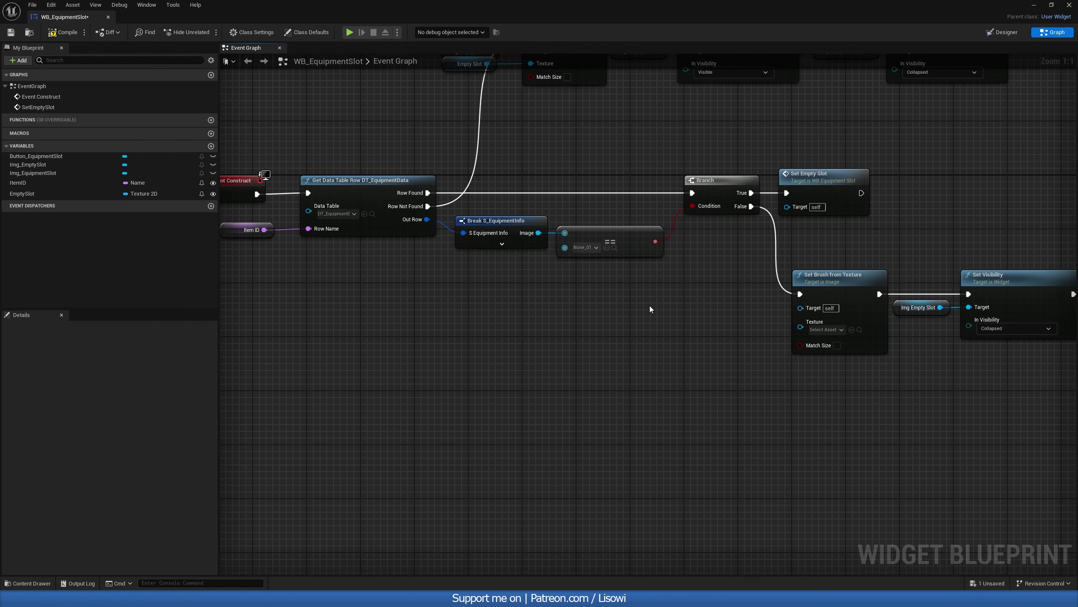
drag(535, 237, 800, 326)
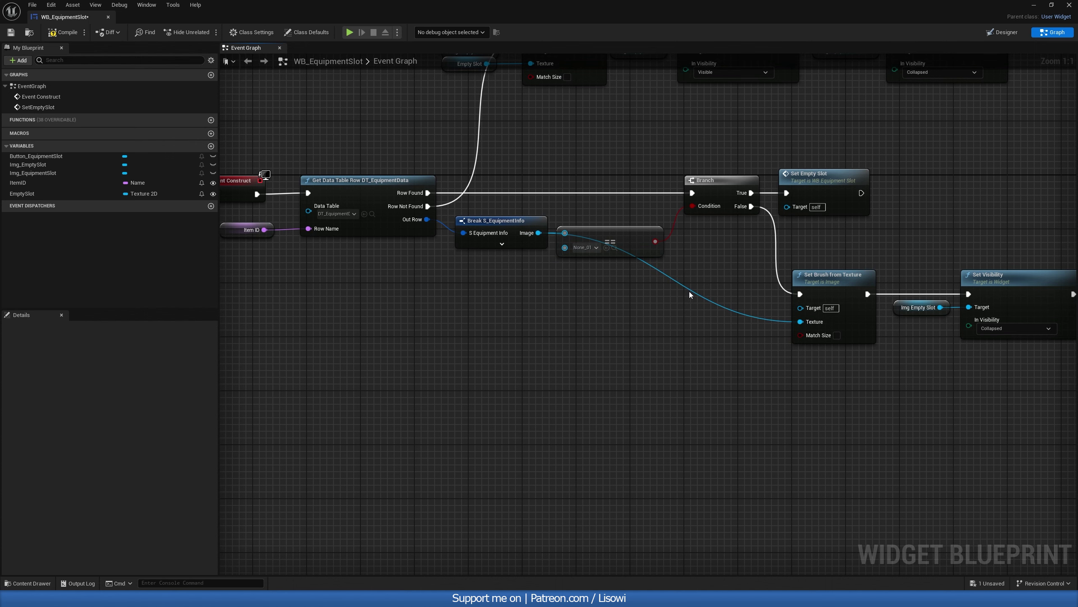
double_click(689, 292)
drag(686, 287, 612, 321)
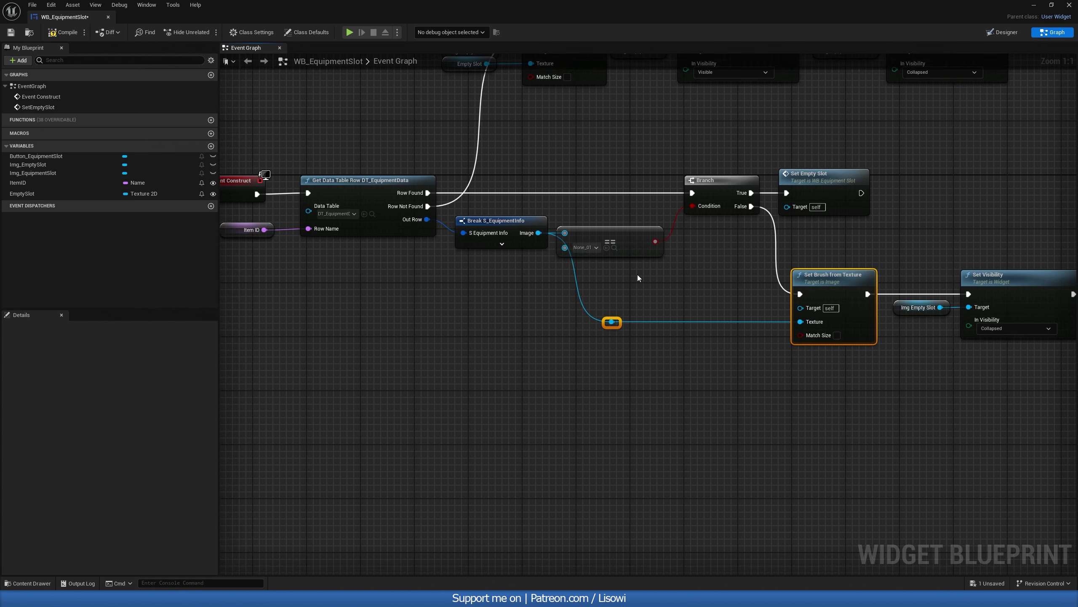
Use Img_EquipmentSlot as the target of the False-branch Set Brush from Texture node and save the widget blueprint.
right_drag(819, 297, 740, 310)
drag(55, 176, 720, 320)
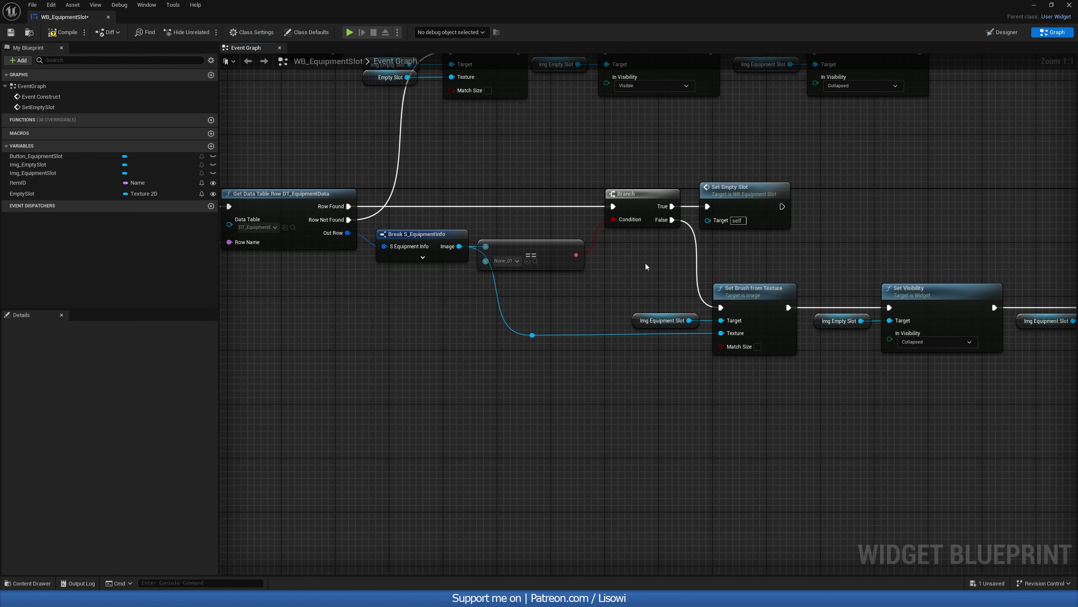
scroll(645, 266, down, 3)
right_drag(585, 306, 615, 299)
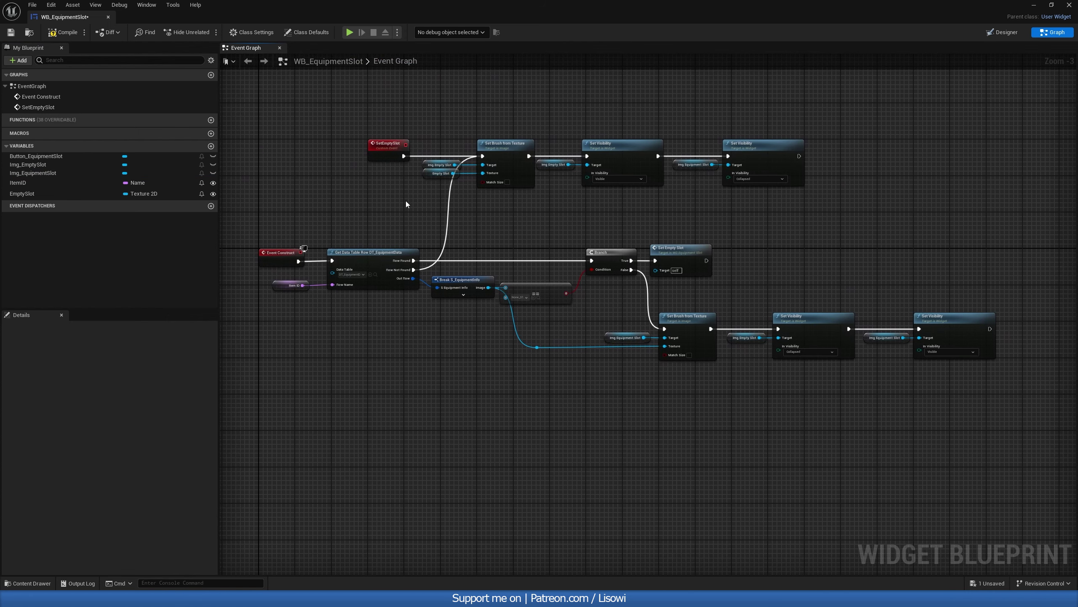
right_drag(406, 204, 458, 190)
click(10, 33)
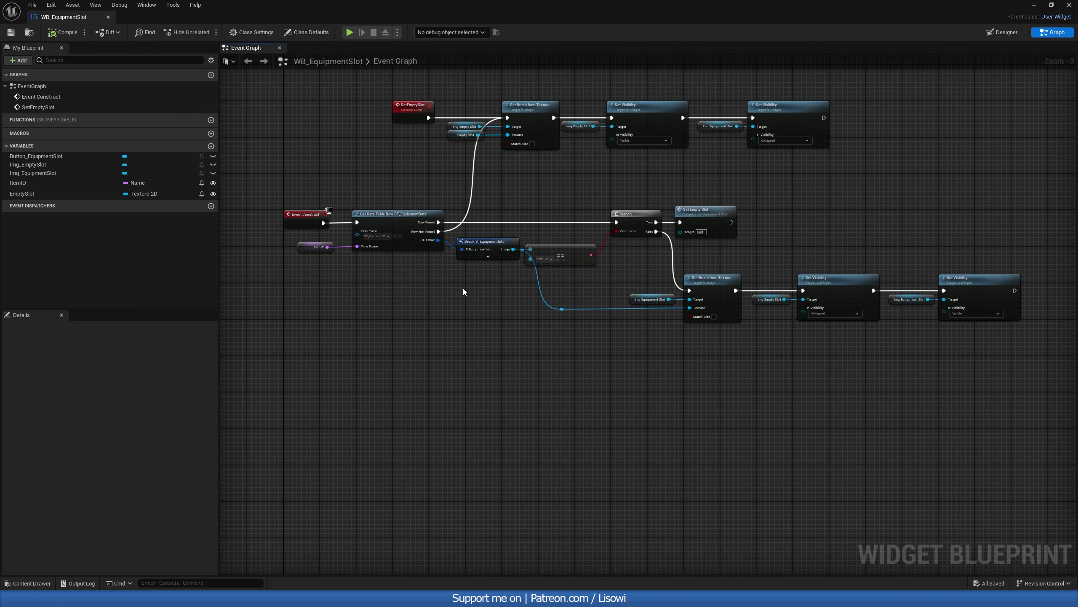
Add a variable named EquipmentCategory and set its type to the E Equipment Category enum.
scroll(463, 292, up, 2)
right_drag(464, 292, 526, 319)
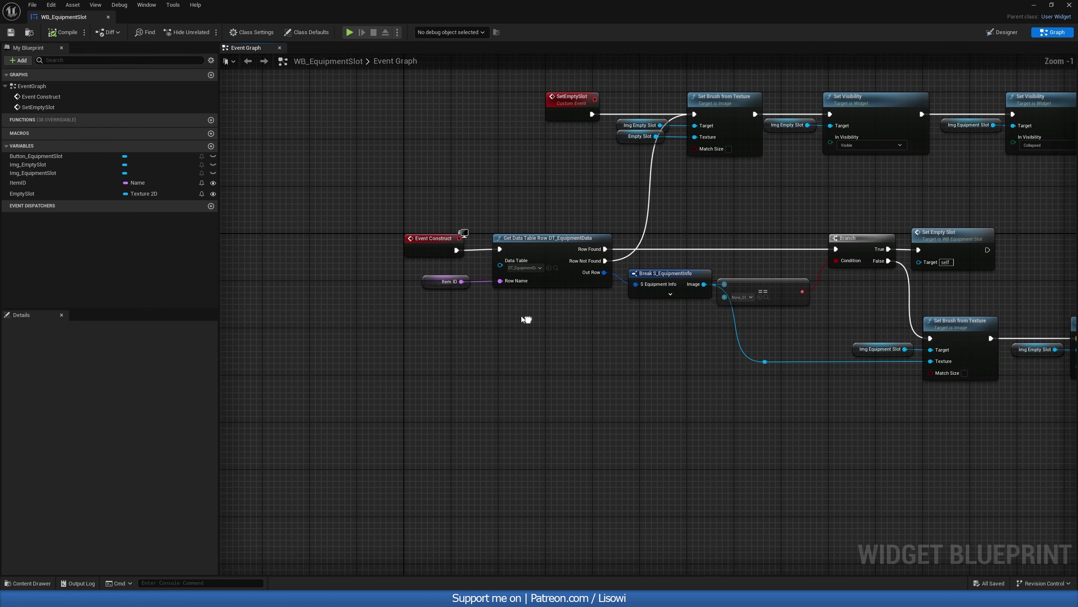
click(211, 146)
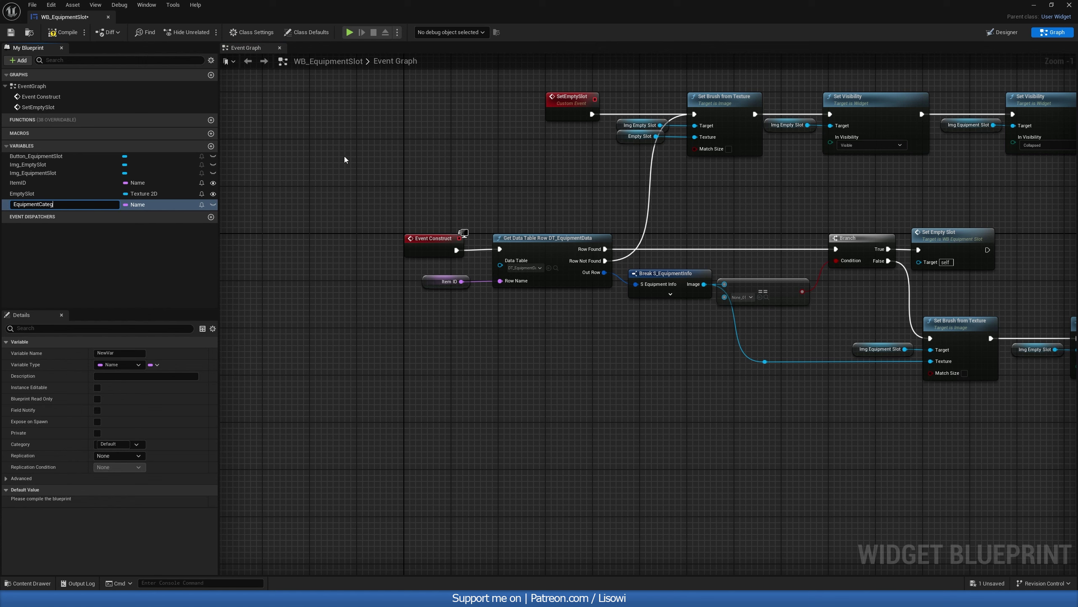
click(149, 205)
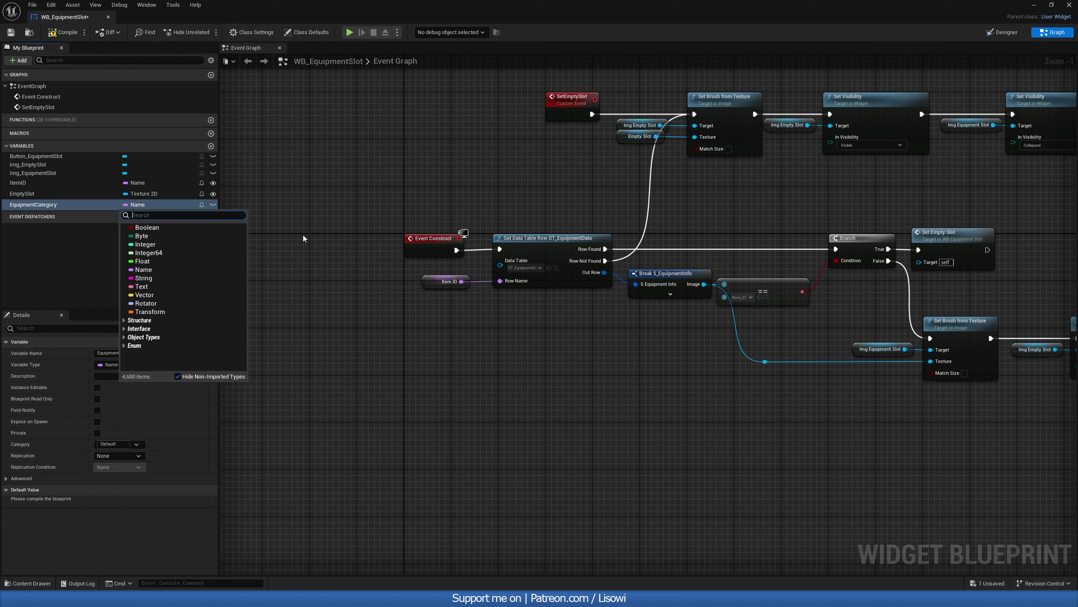
text(E_Eq)
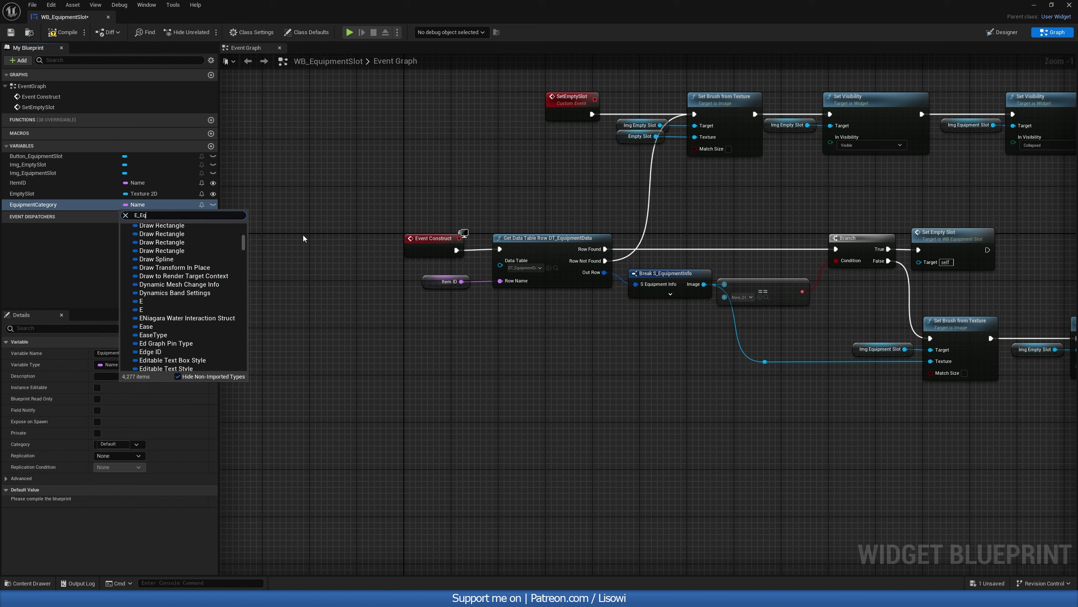
text(ui)
click(178, 237)
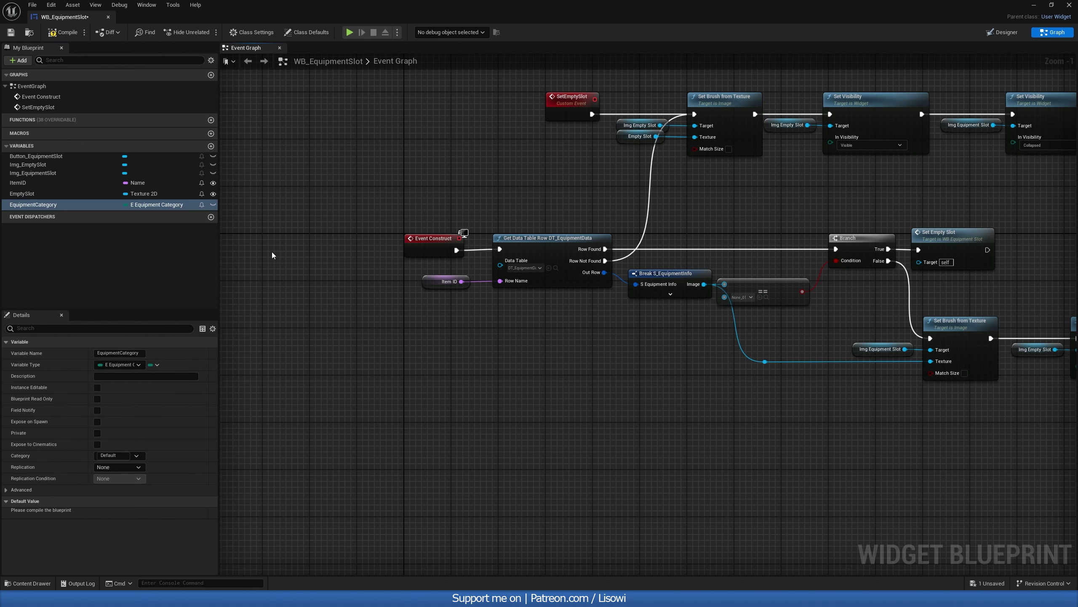
Make EquipmentCategory instance editable and exposed on spawn, and compile and save the widget blueprint.
click(97, 387)
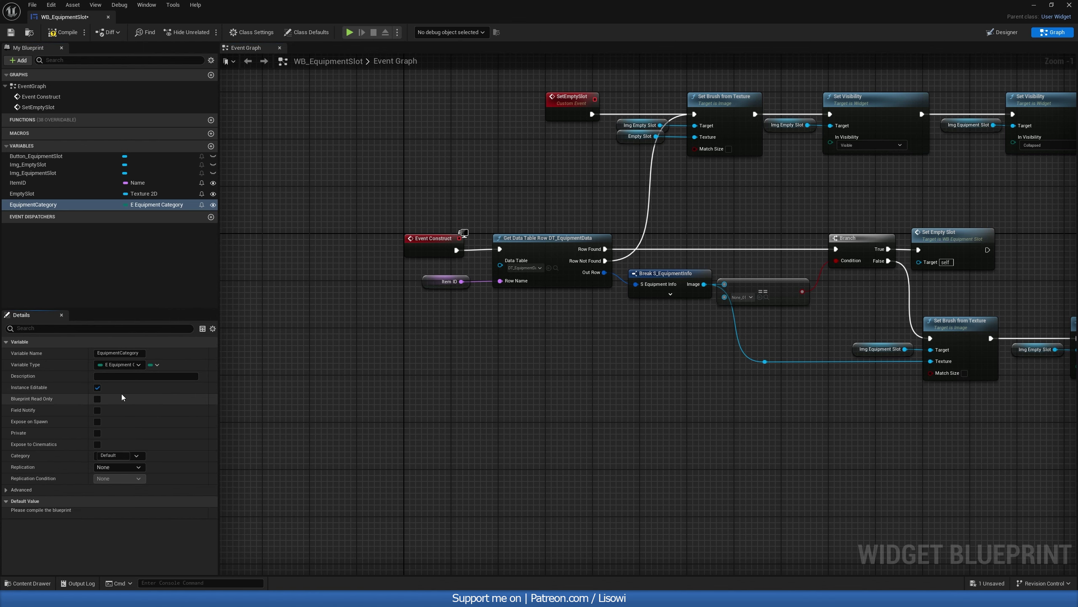
click(97, 421)
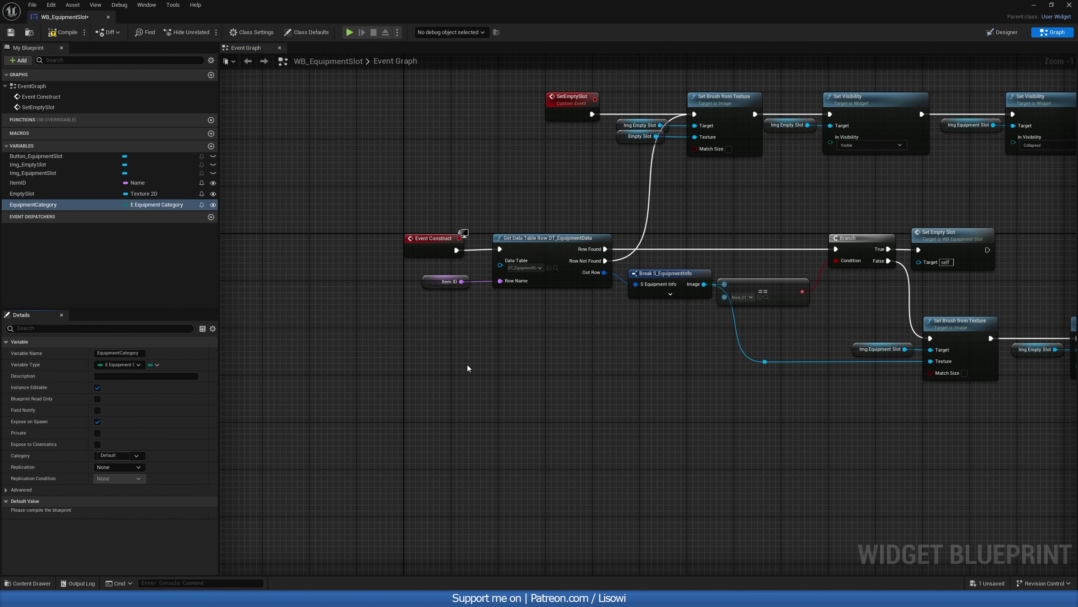
key(Home)
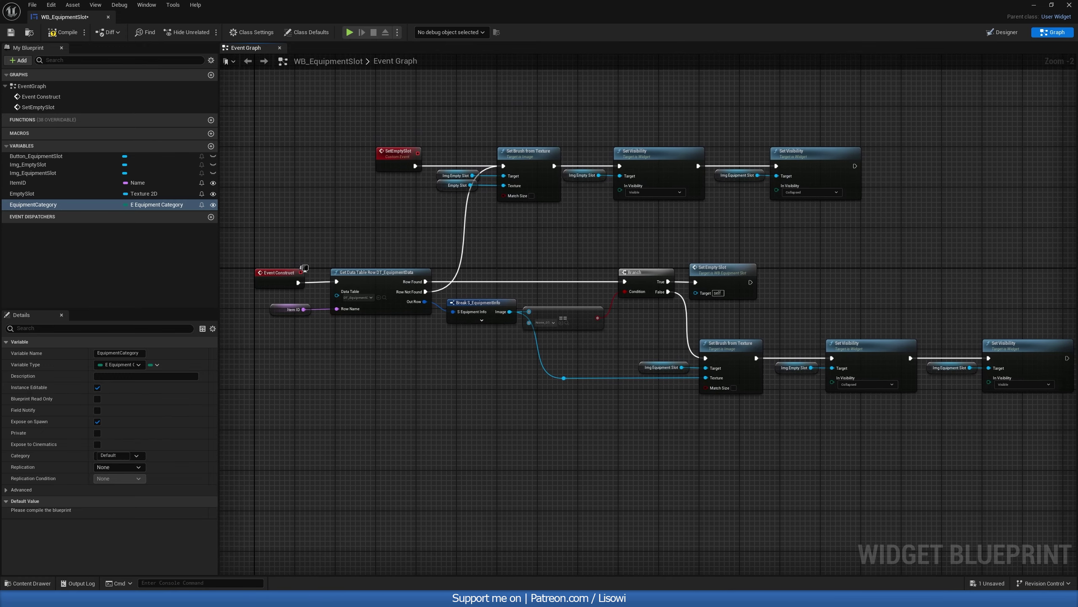
click(62, 32)
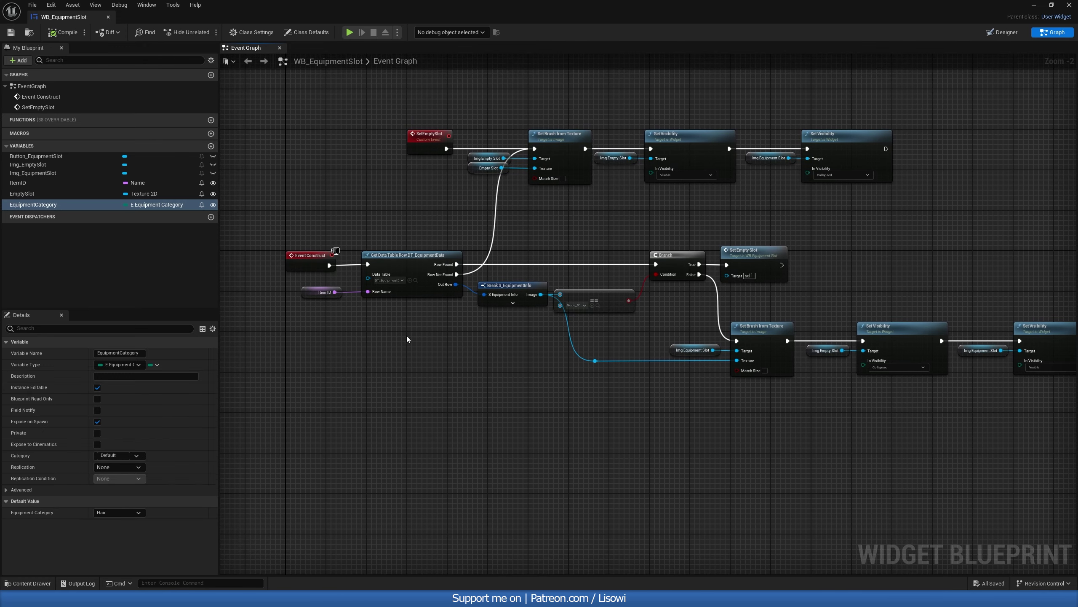
right_drag(407, 339, 408, 311)
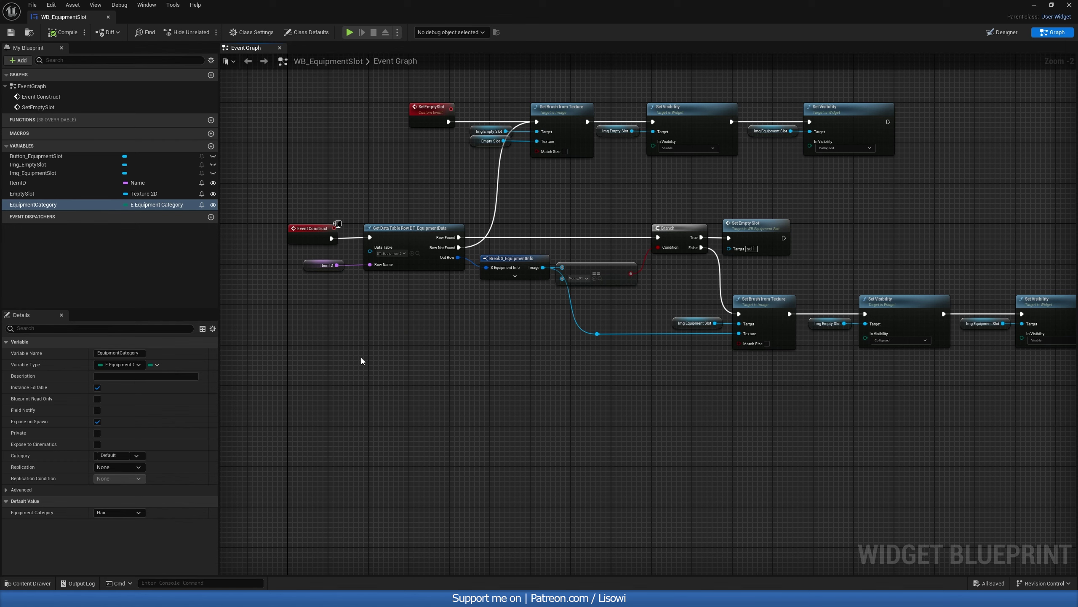
Open the WB_wardrobe widget blueprint and add a Vertical Box inside Box_MiddleColumn.
click(28, 583)
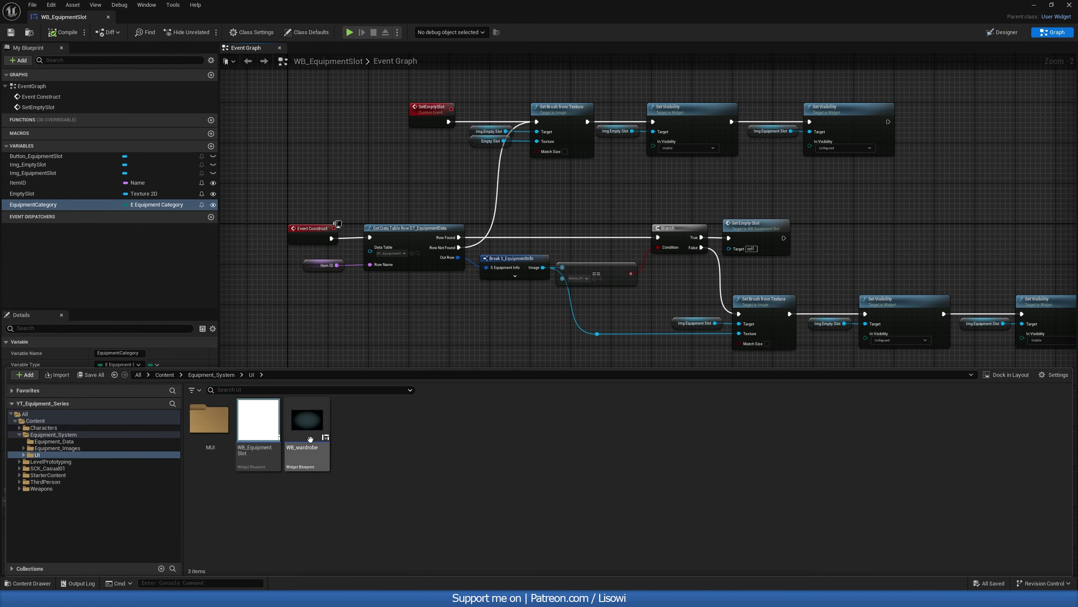
double_click(310, 439)
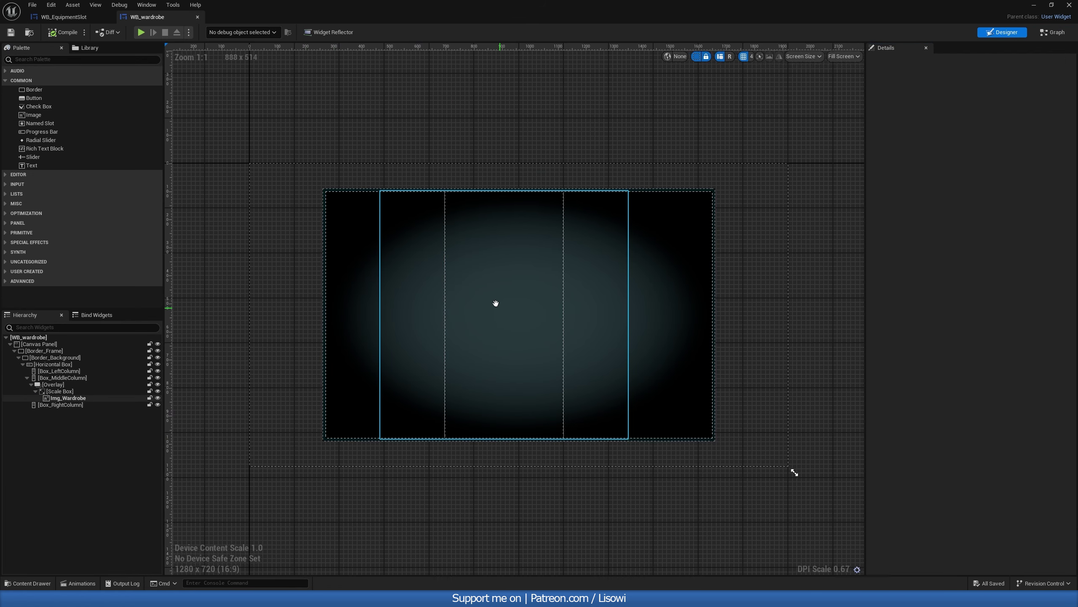
scroll(477, 310, up, 2)
click(70, 377)
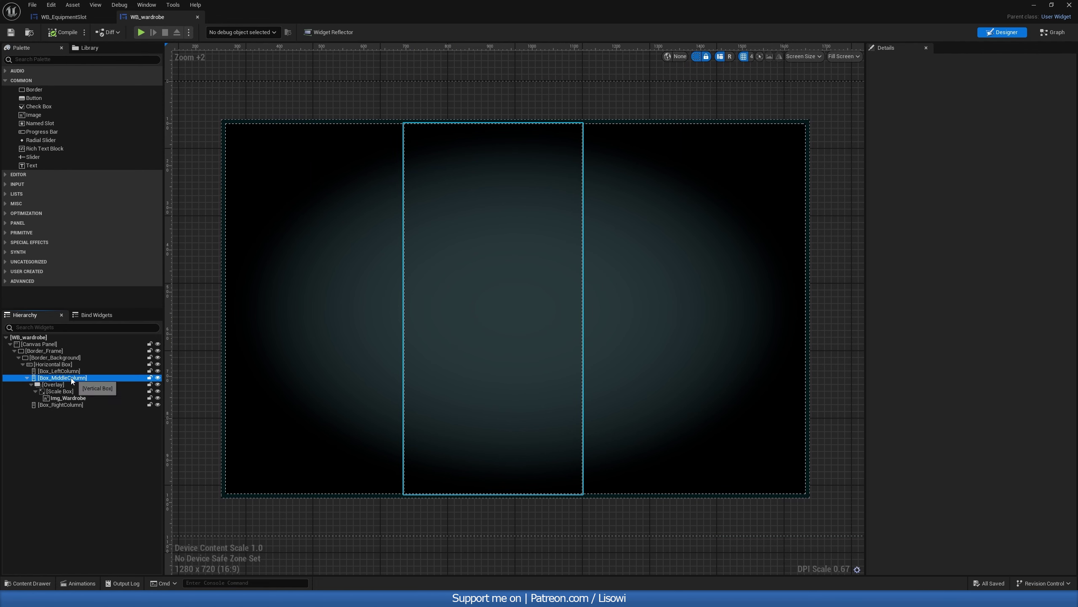
click(63, 62)
text(verti)
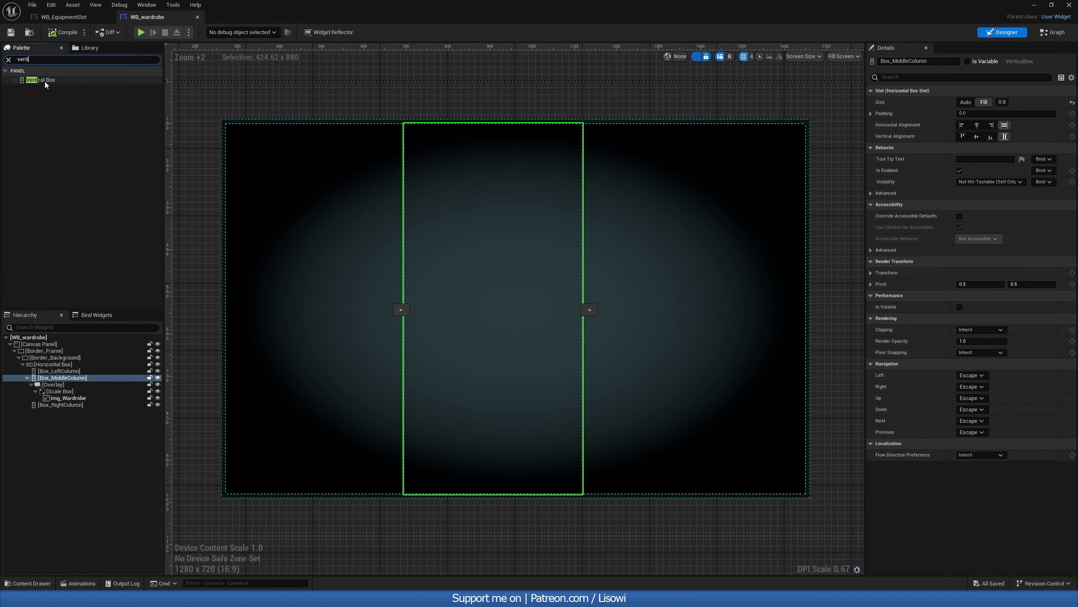
drag(44, 81, 67, 389)
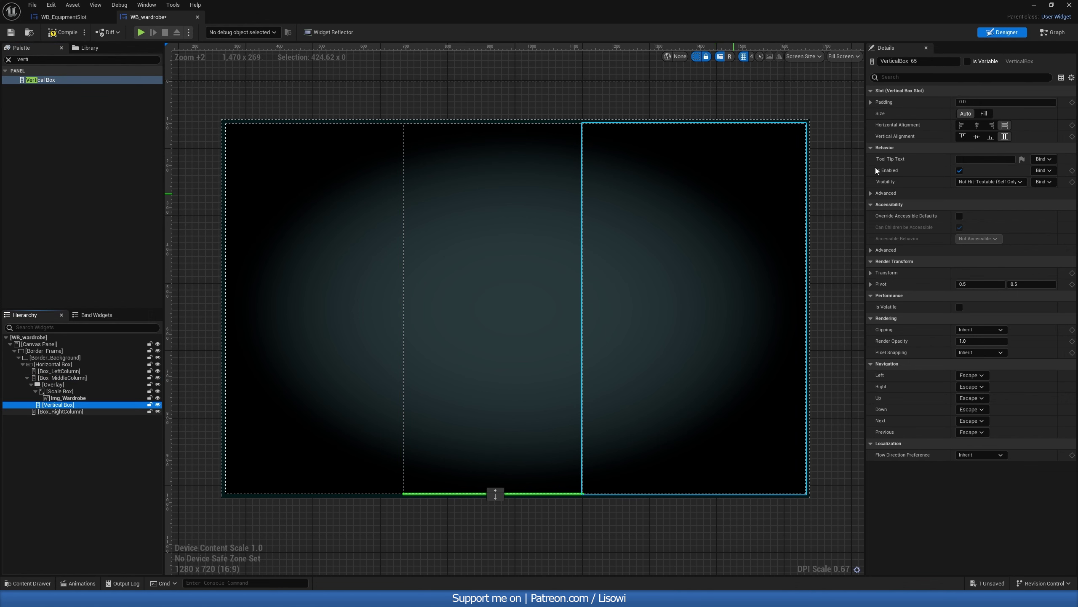
Move the new Vertical Box into the Overlay and have it fill the slot horizontally and vertically.
click(984, 114)
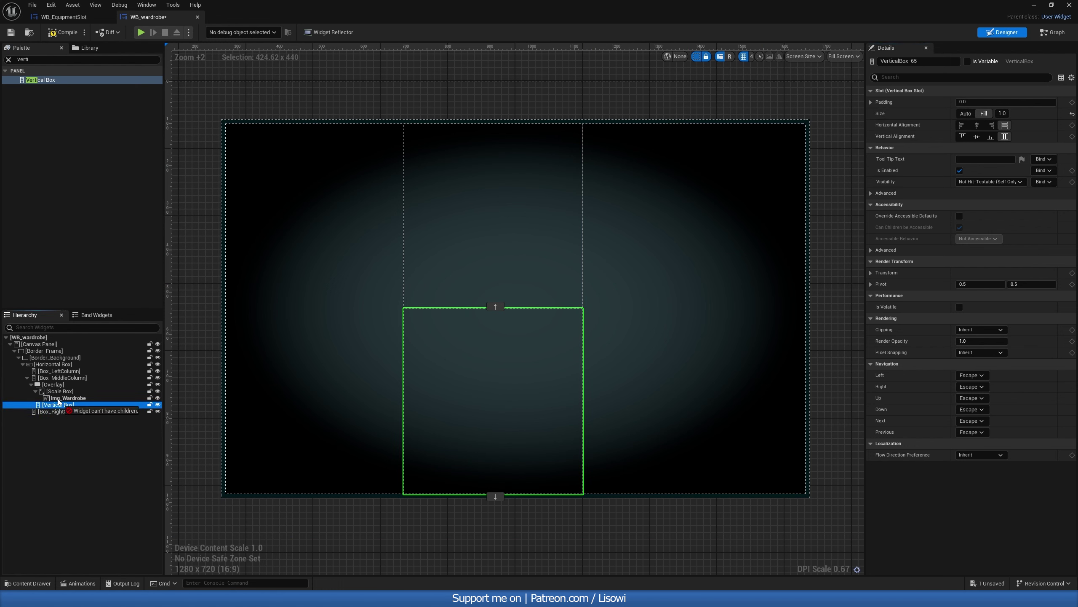
drag(58, 402, 51, 384)
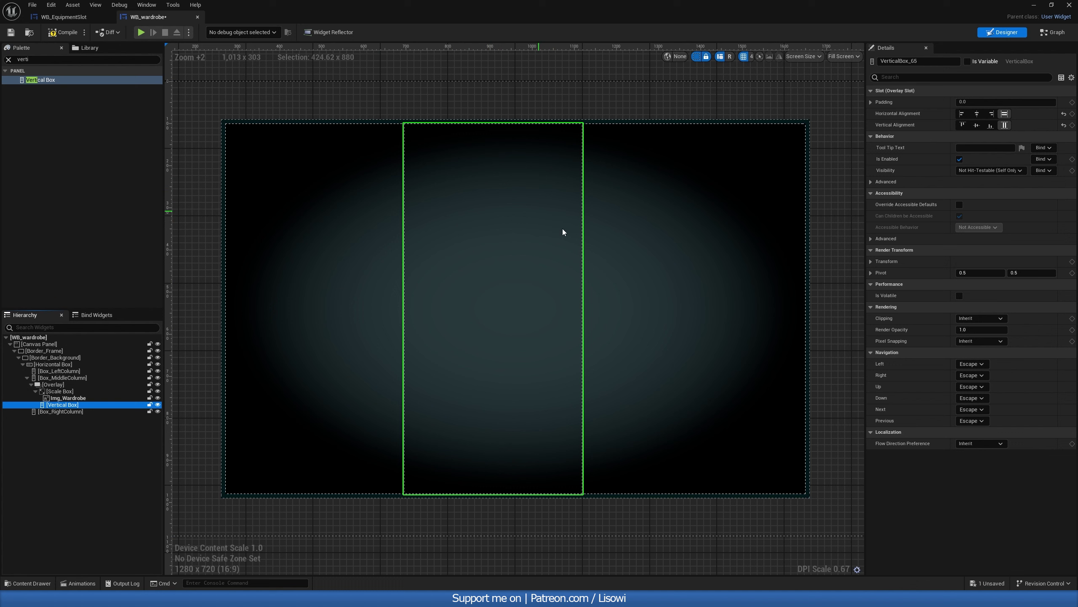
right_drag(466, 271, 449, 280)
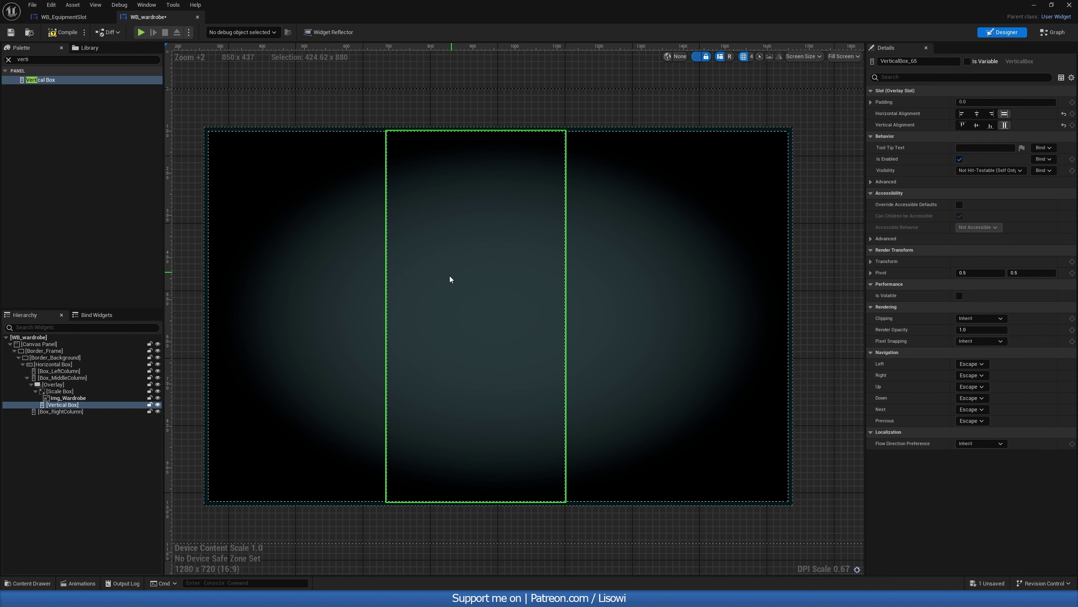
Add a Horizontal Box inside the Overlay's Vertical Box.
click(8, 60)
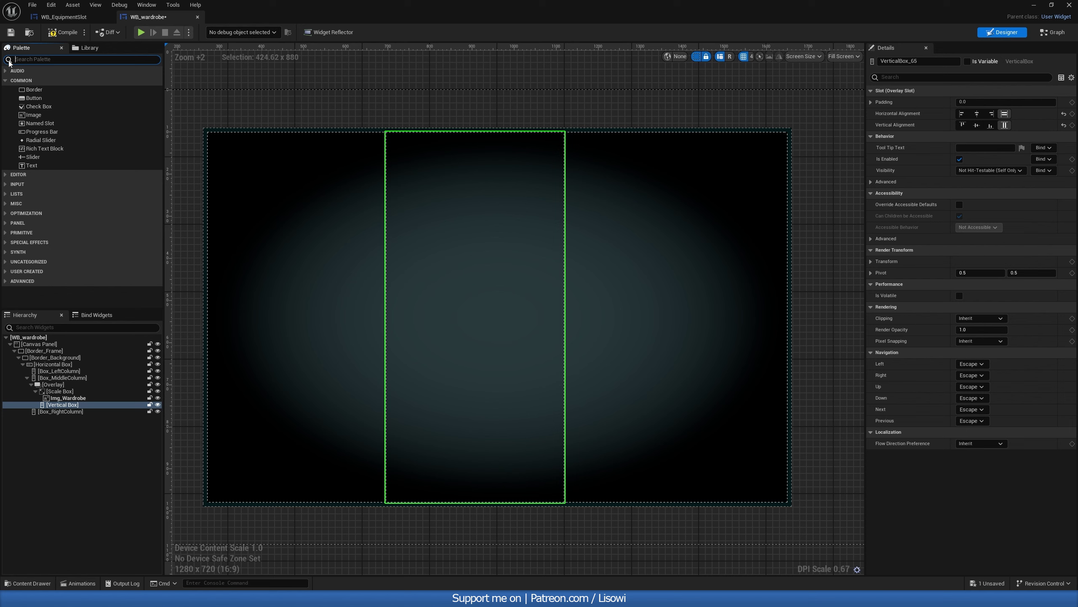
text(hori)
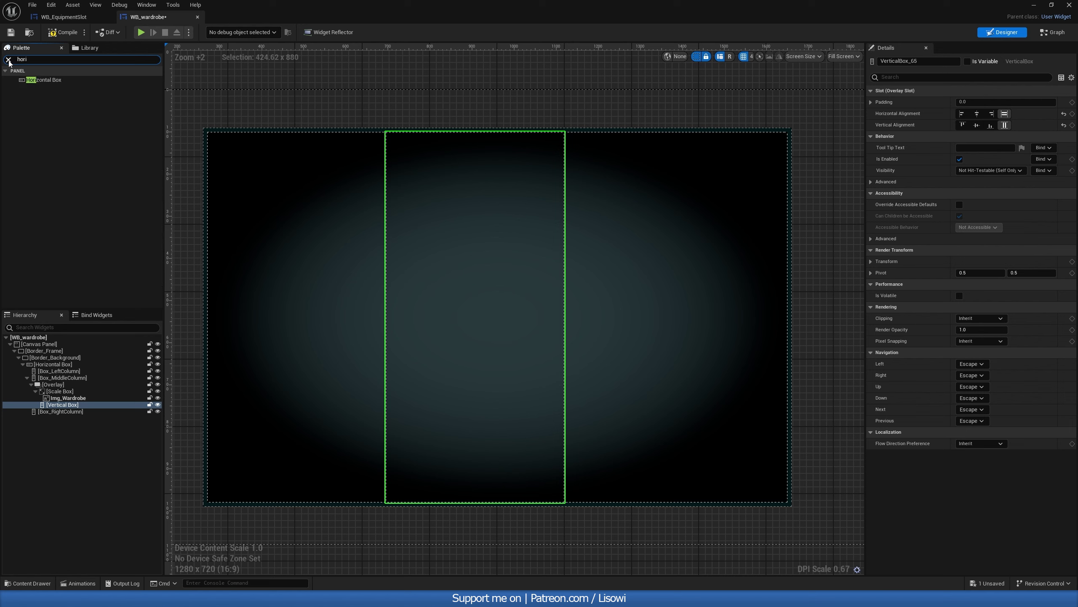
drag(43, 80, 179, 183)
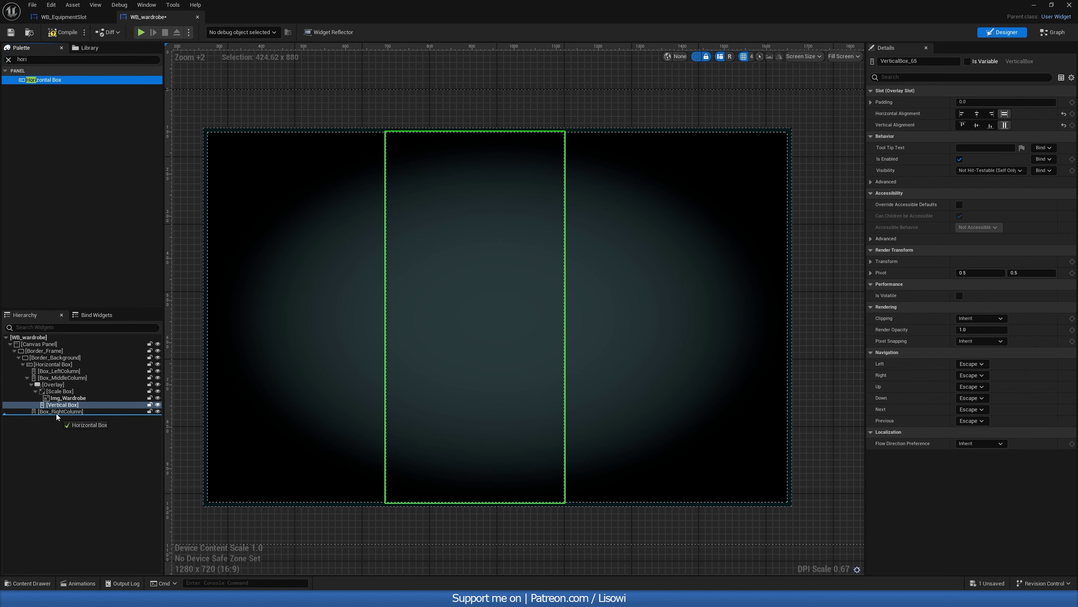
drag(57, 417, 67, 405)
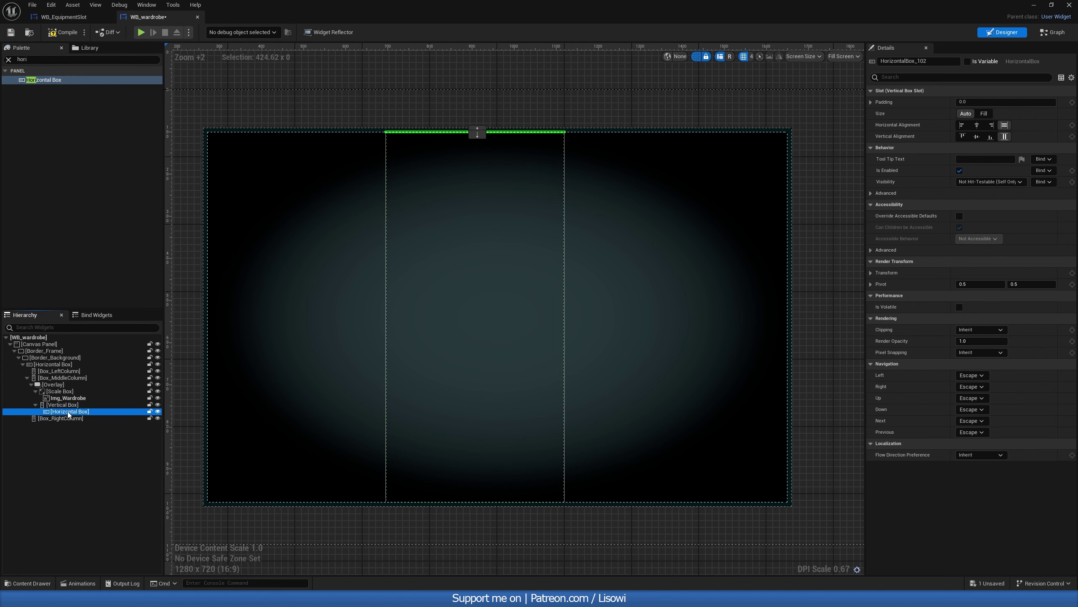
Duplicate the Horizontal Box three times and set the size of all four boxes to Fill.
key(ctrl+d)
key(ctrl+d)
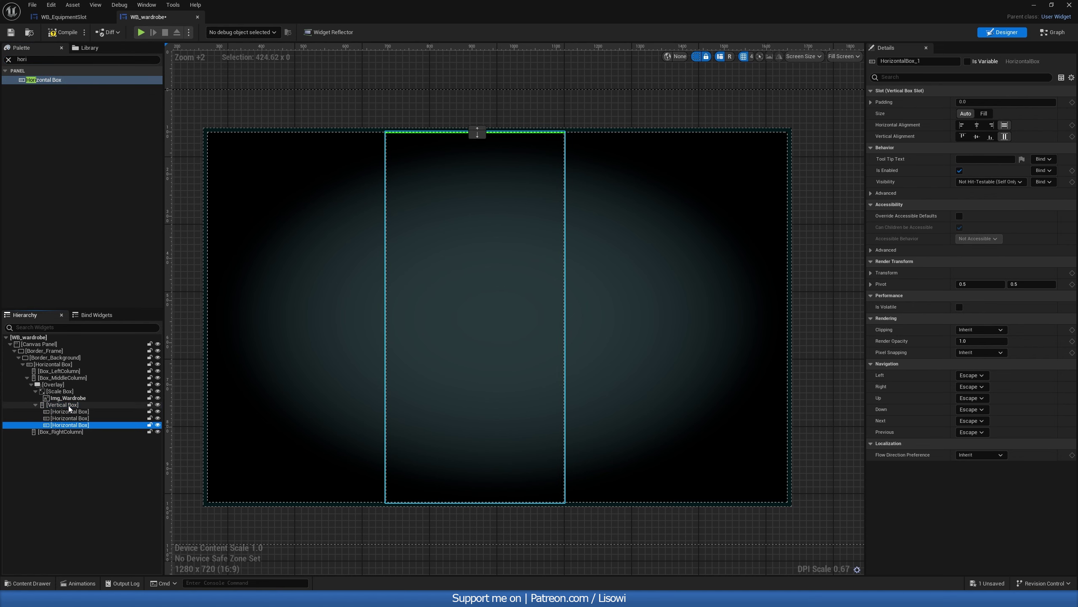
key(ctrl+d)
shift+click(69, 411)
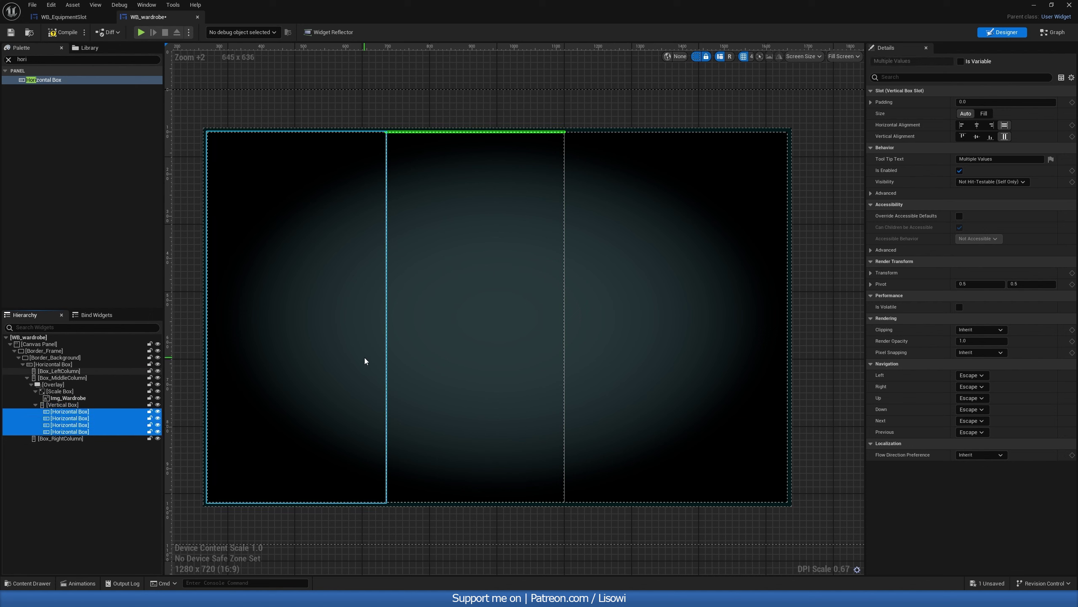
click(984, 113)
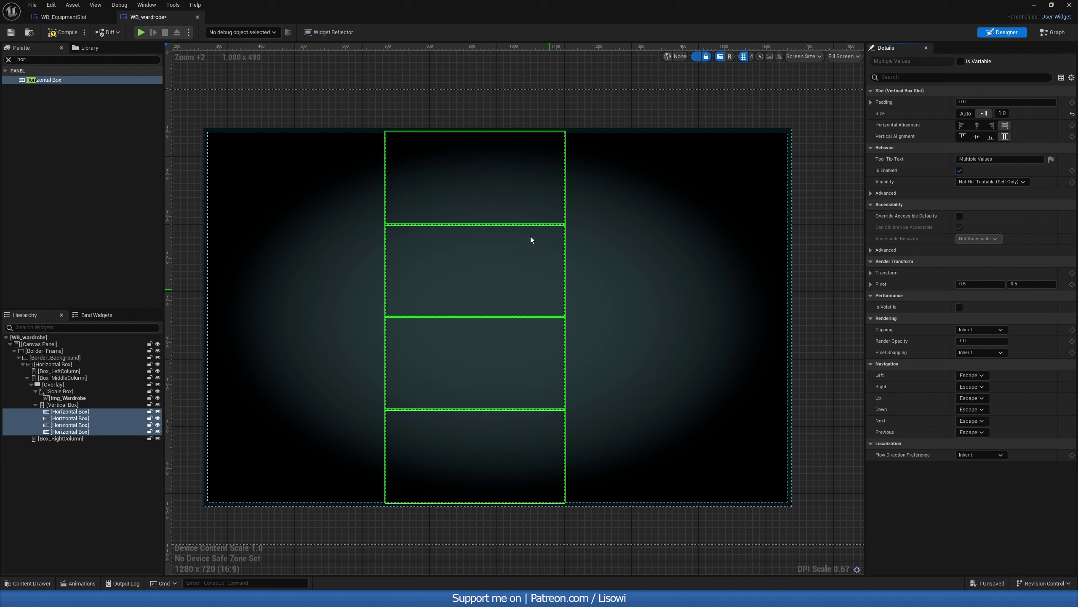
Reduce the topmost Horizontal Box's fill size and set the second Horizontal Box's fill size to 1.1.
click(469, 207)
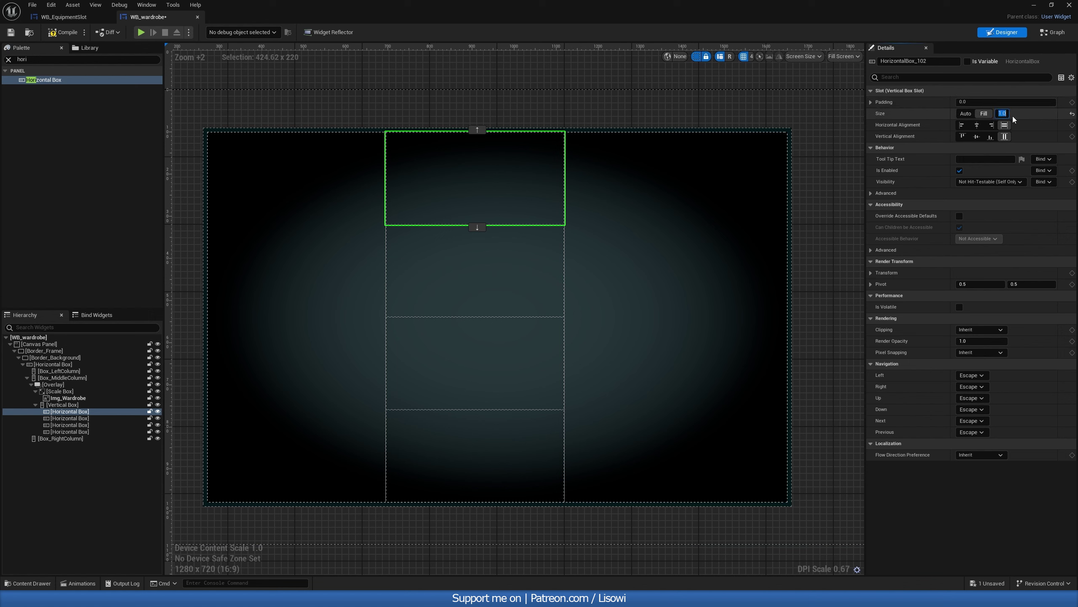
key(Return)
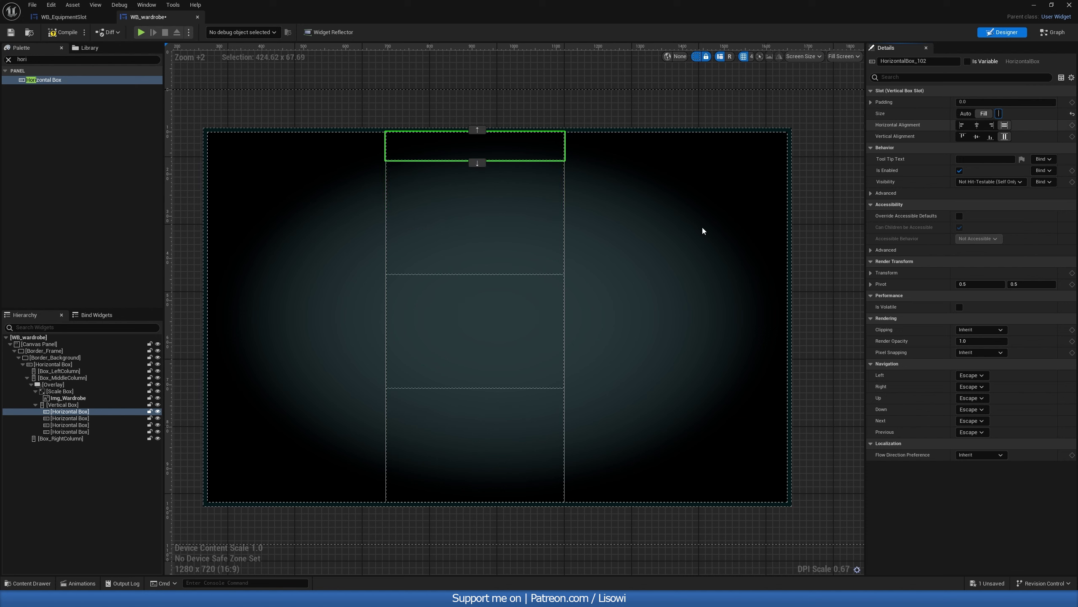
click(502, 238)
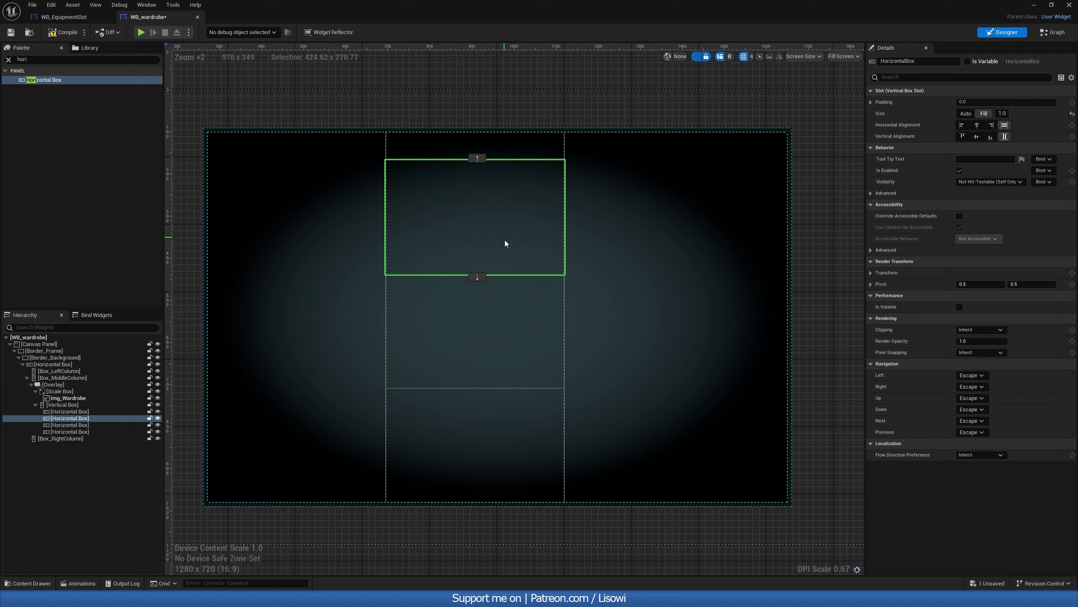
click(1002, 113)
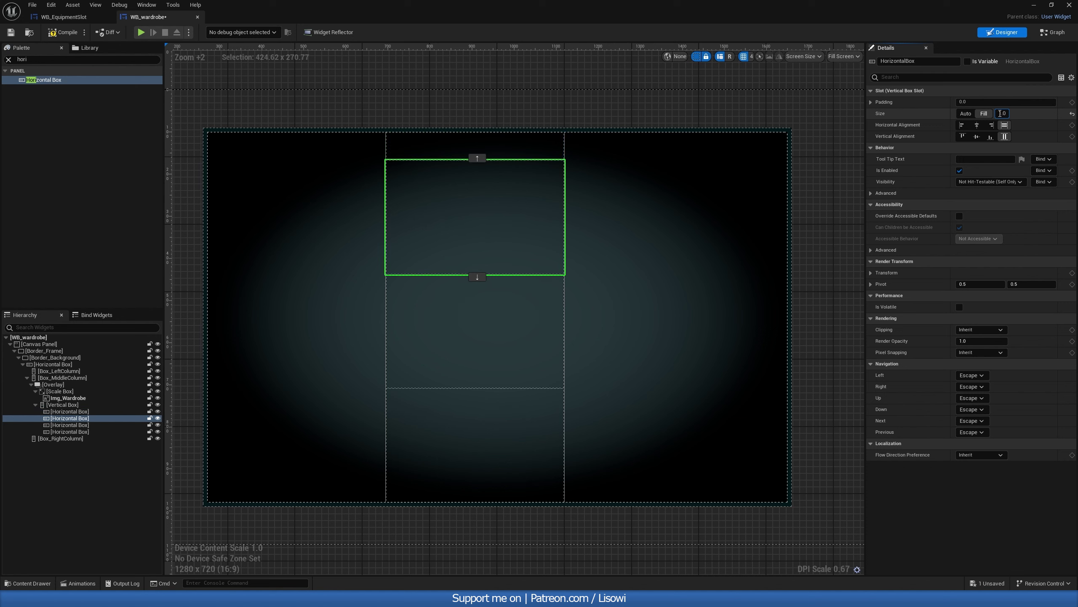
text(1.1)
key(Return)
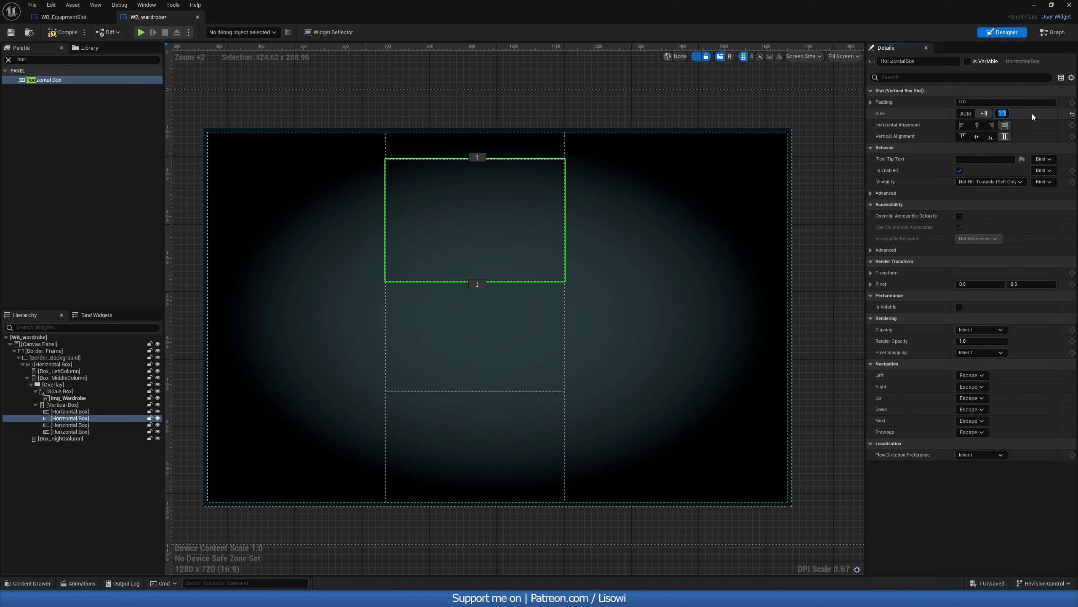
Set the third Horizontal Box's fill size to 0.25 and the fourth Horizontal Box's fill size to 0.2.
click(471, 338)
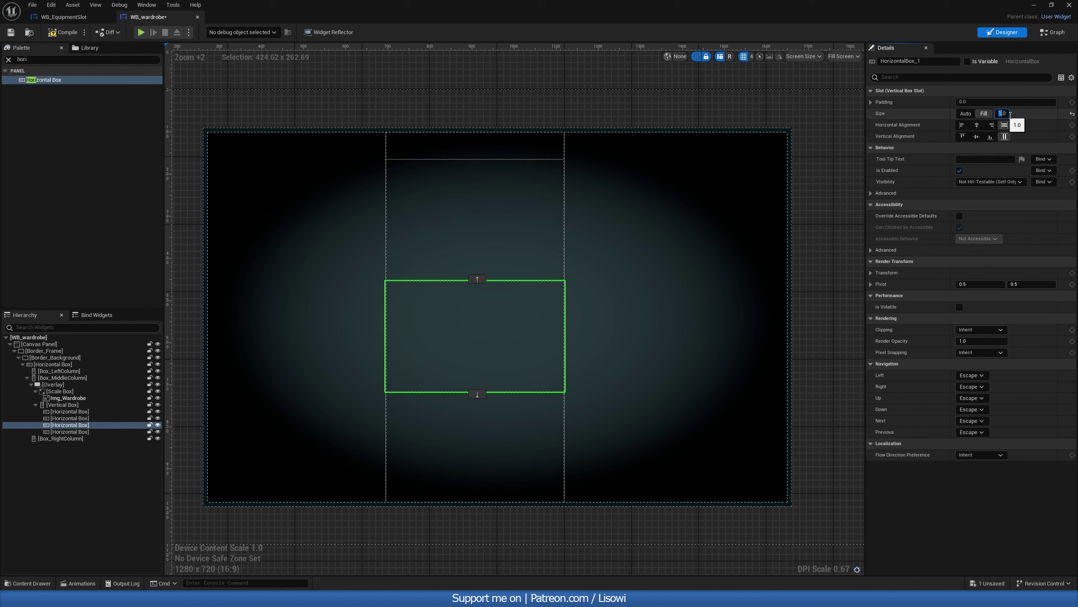
text(.25)
key(Return)
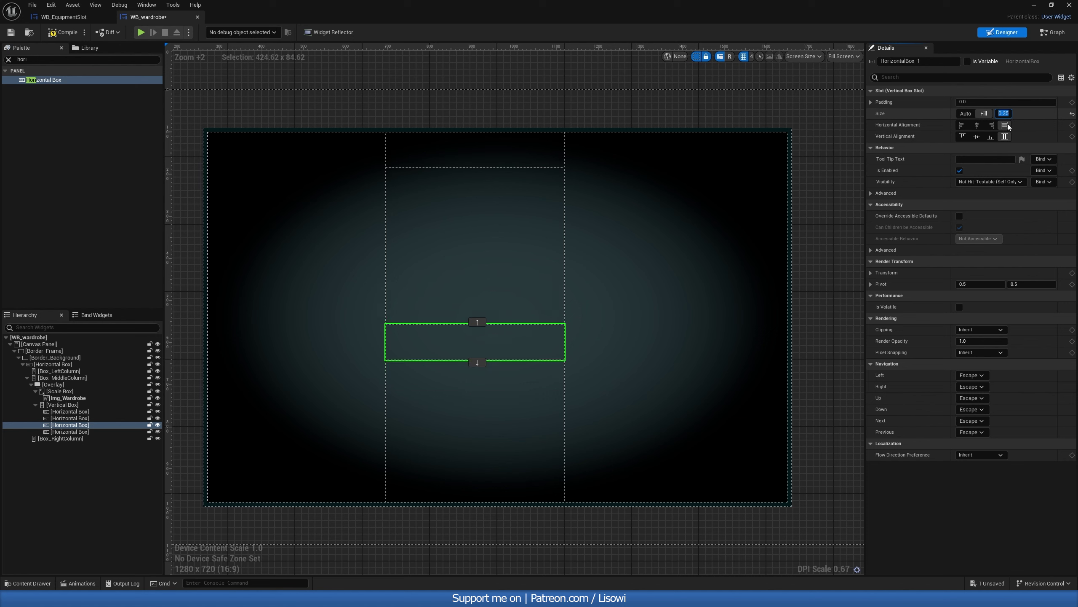
click(474, 422)
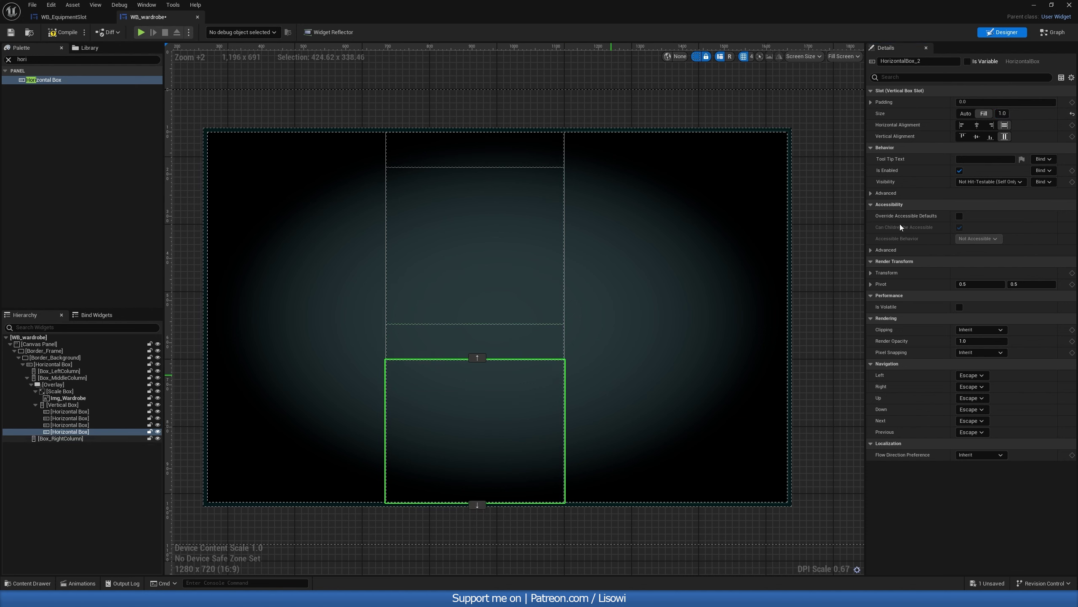
text(.2)
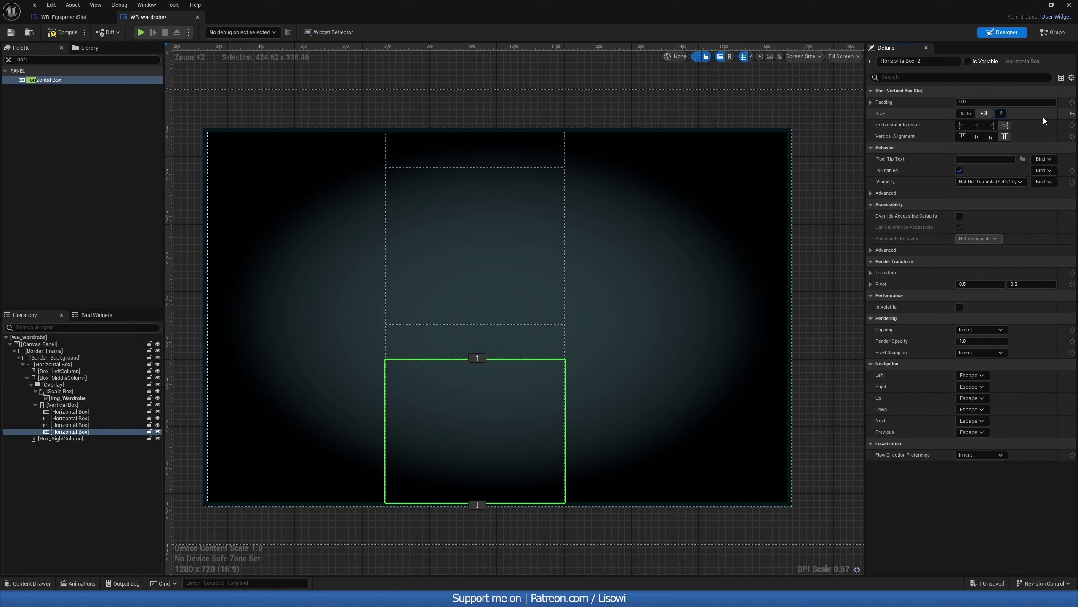
key(Return)
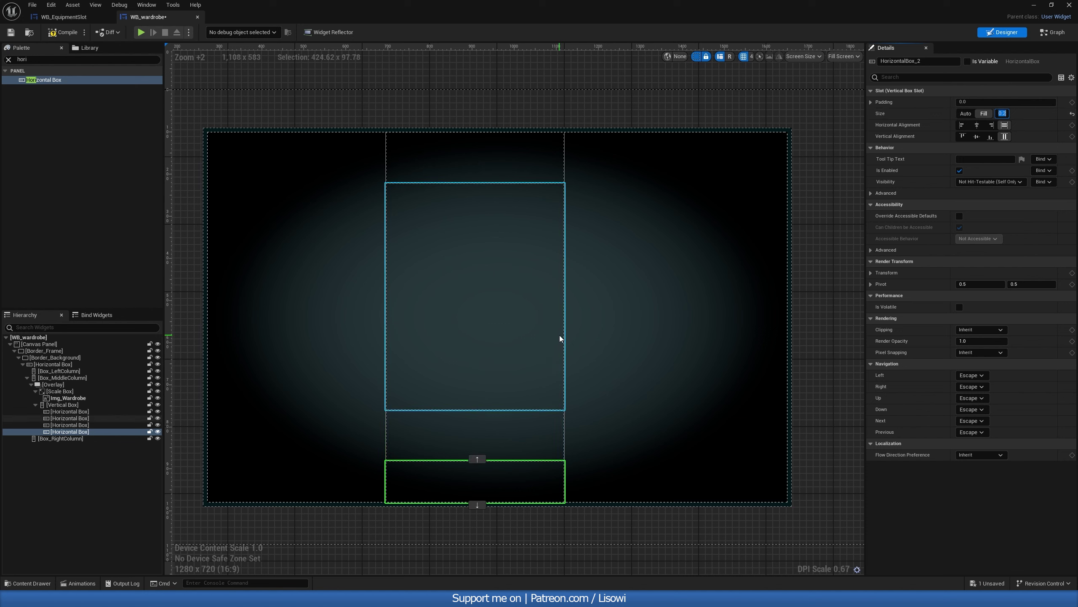
Rename the topmost Horizontal Box in the Overlay's Vertical Box as Box_Row1.
click(72, 411)
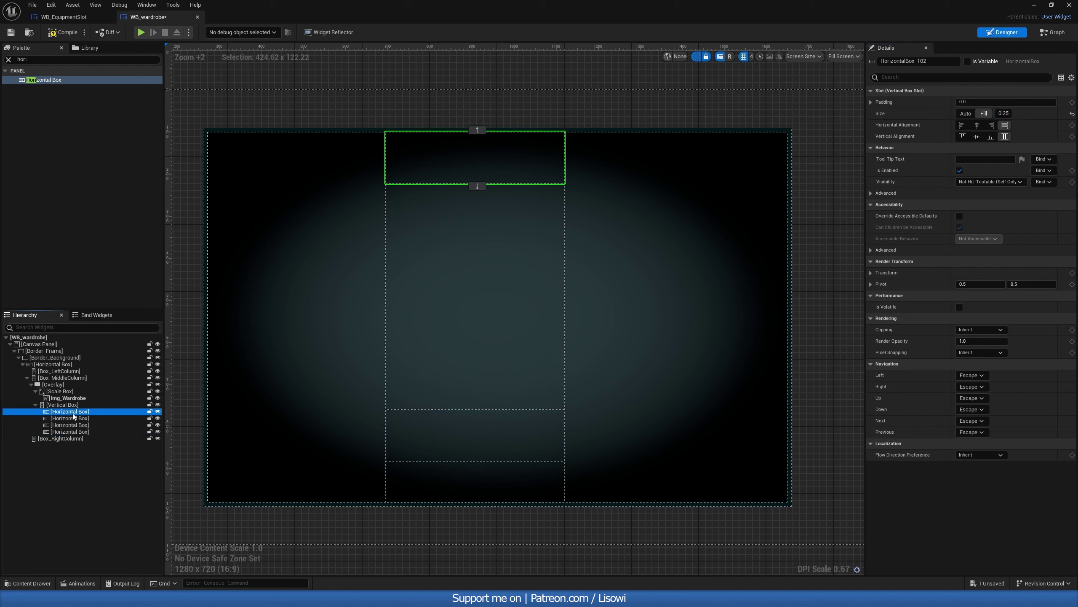
click(900, 61)
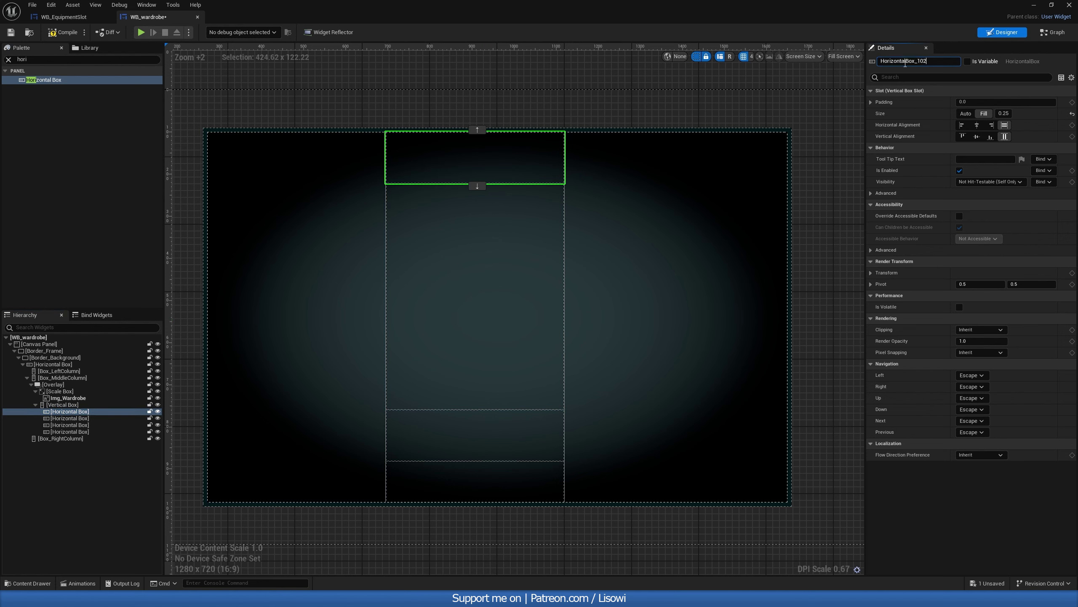
key(Return)
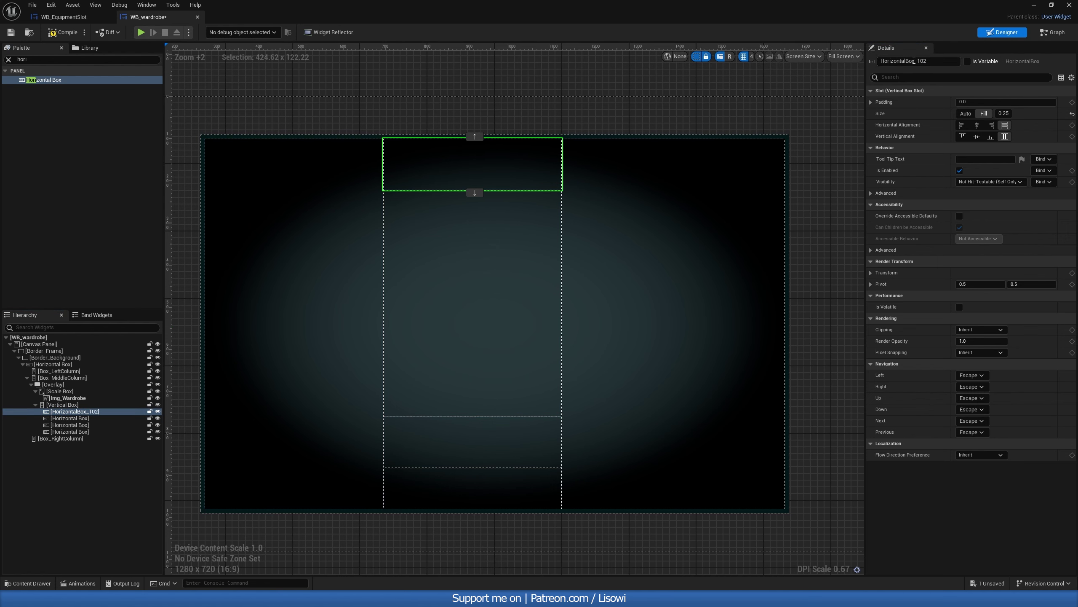
click(878, 63)
text(Box_Row1)
key(Return)
Rename the second Horizontal Box, the tall one below Box_Row1, as Box_Row2.
click(523, 252)
click(912, 62)
text(Box_Row1)
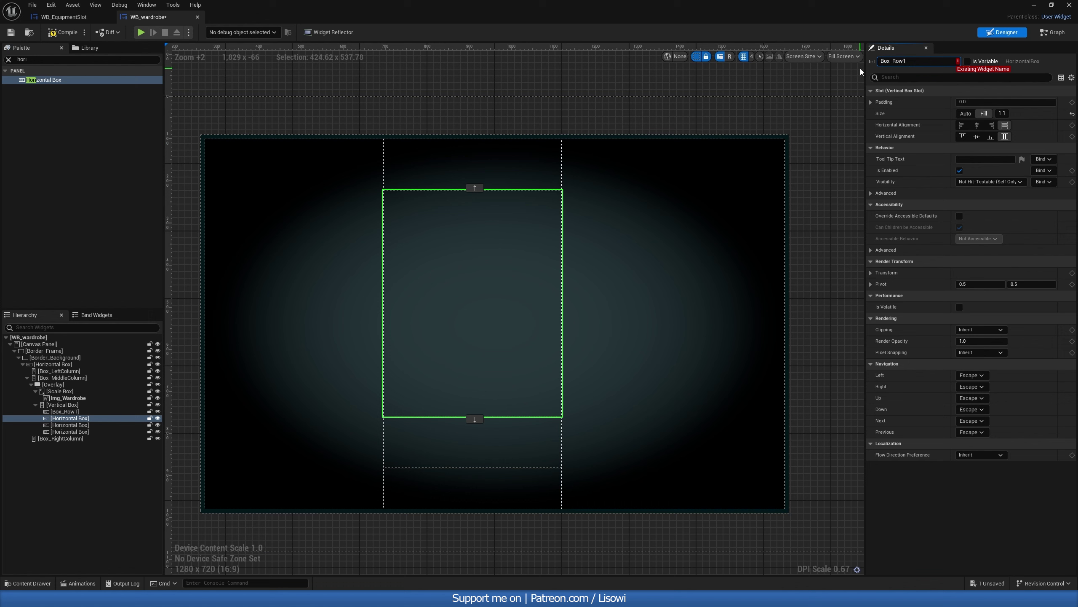
key(BackSpace)
text(2)
key(Return)
Rename the third Horizontal Box, directly below Box_Row2, as Box_Row3.
click(481, 448)
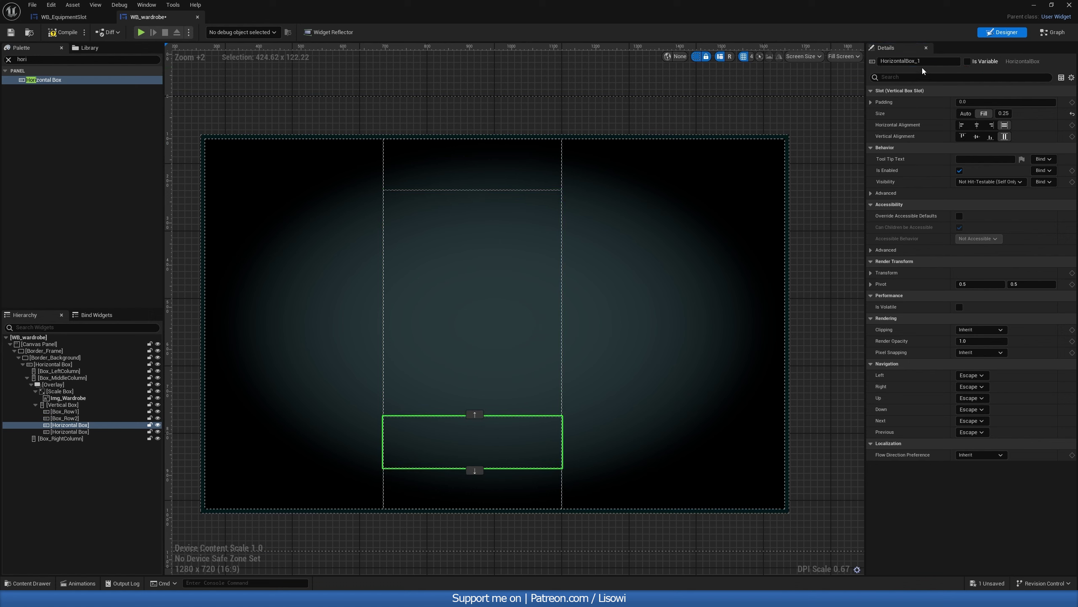
click(921, 65)
text(Box_Row1)
key(BackSpace)
text(3)
key(Return)
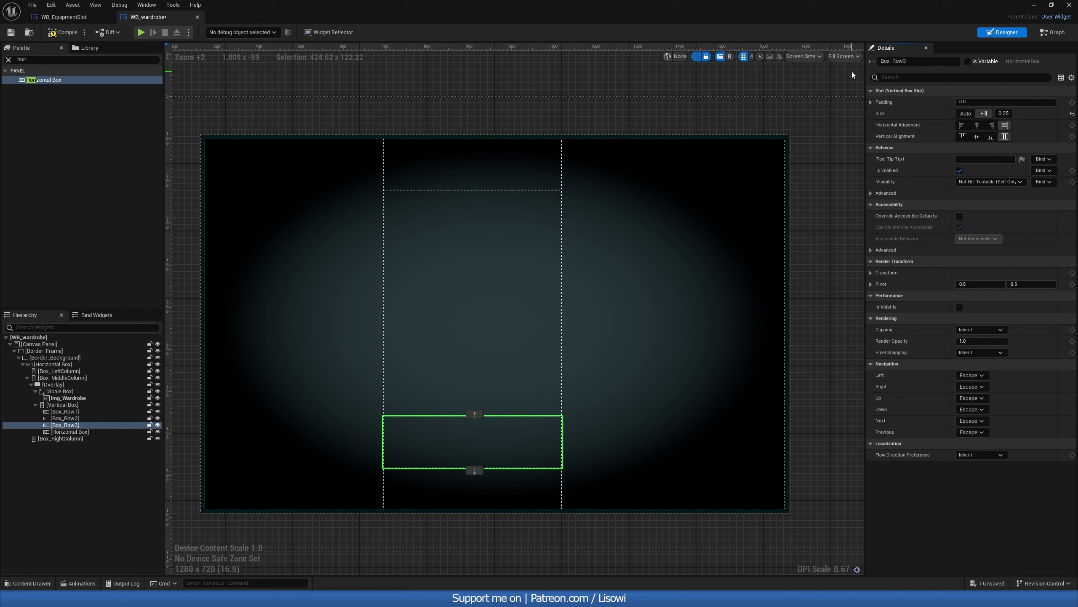
Rename the lowest Horizontal Box in the middle column as Box_Row4.
click(522, 472)
click(919, 62)
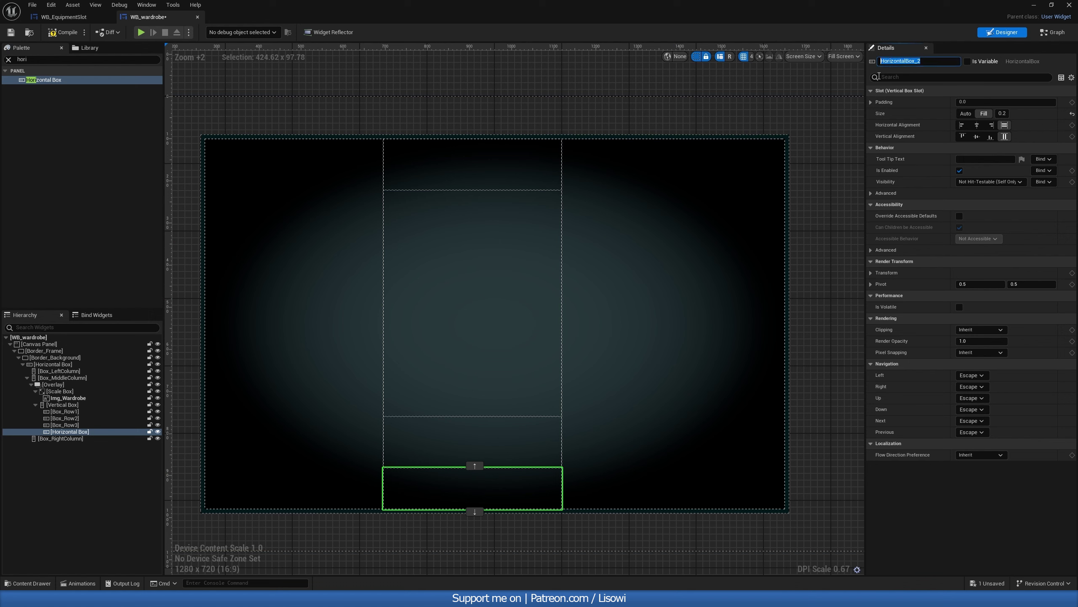
text(Box_Row1)
key(BackSpace)
text(4)
key(Return)
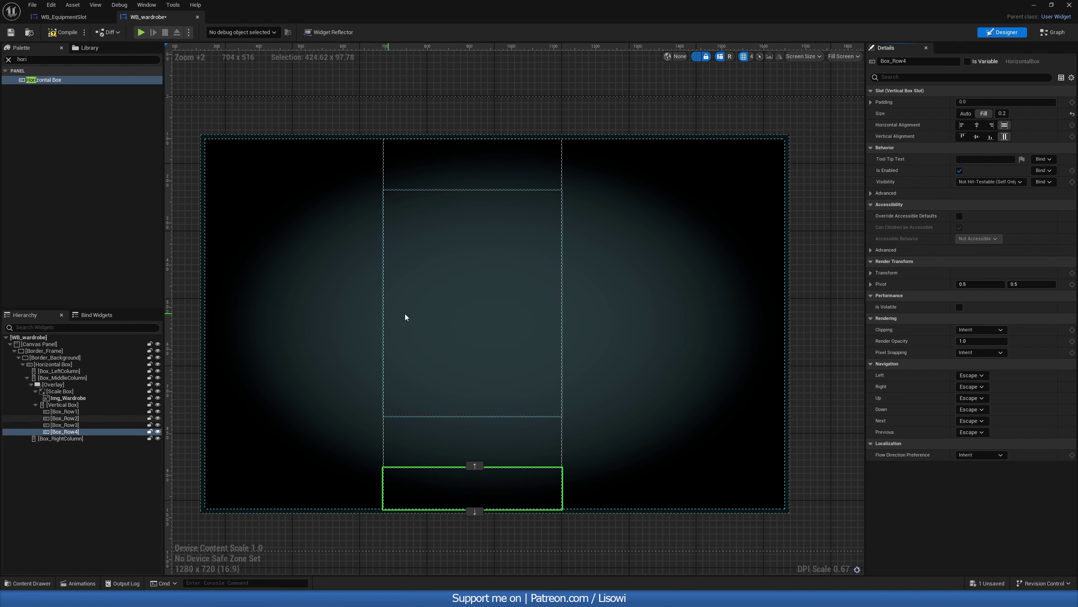
Add a Text widget inside Box_Row1, centred horizontally and vertically, with its size set to Fill.
click(90, 411)
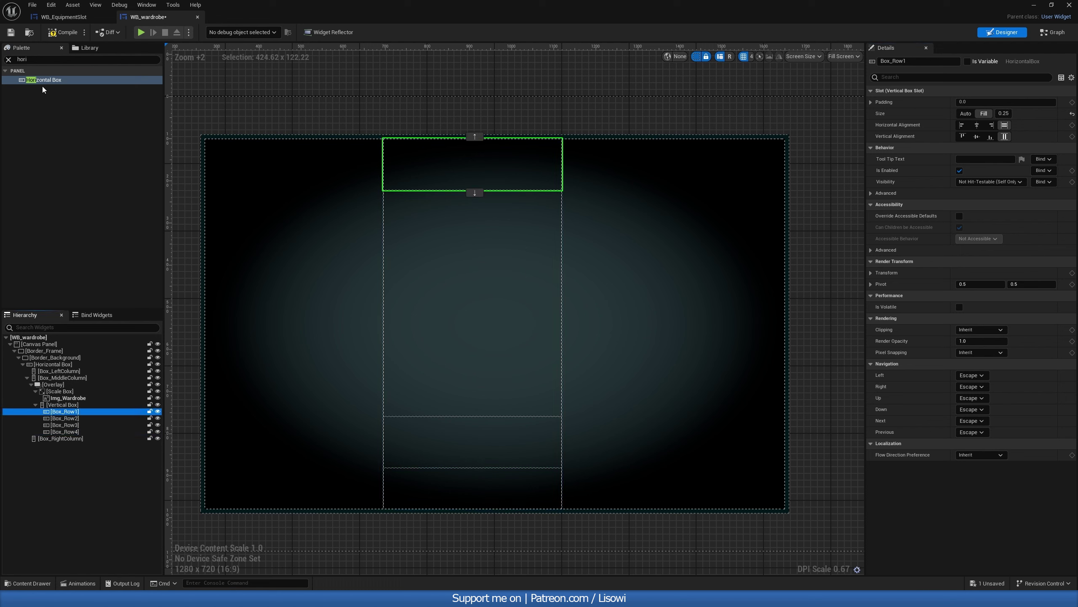
click(9, 60)
text(text)
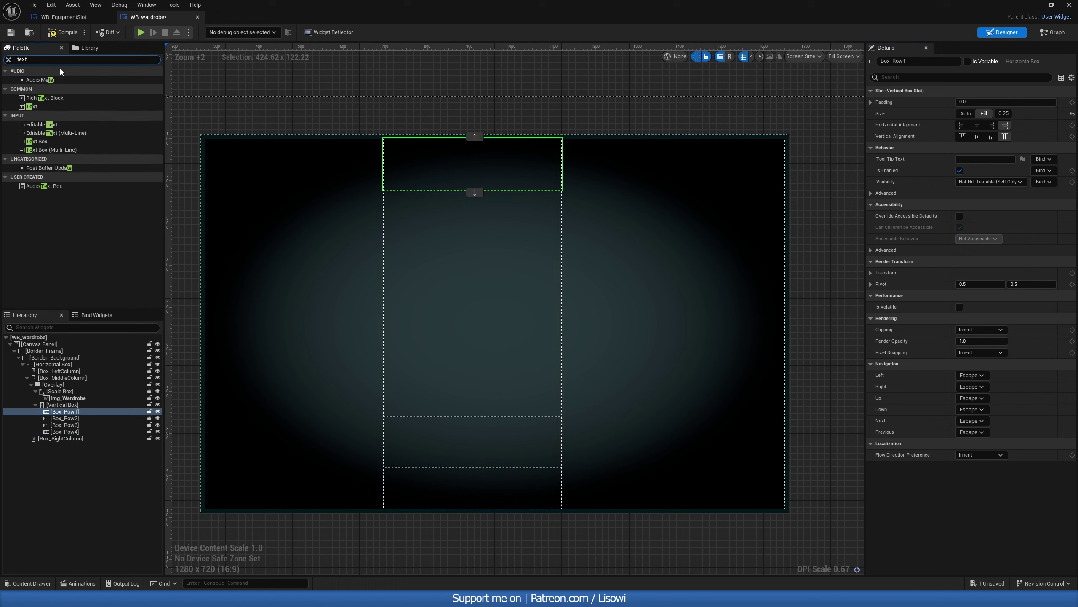
drag(32, 89, 67, 411)
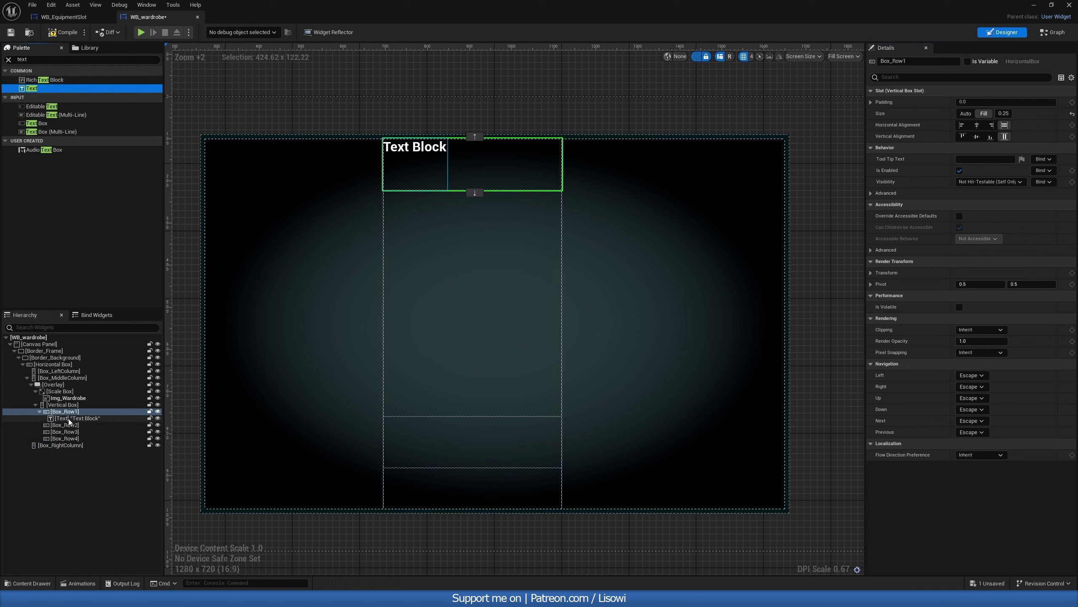
click(975, 127)
click(974, 136)
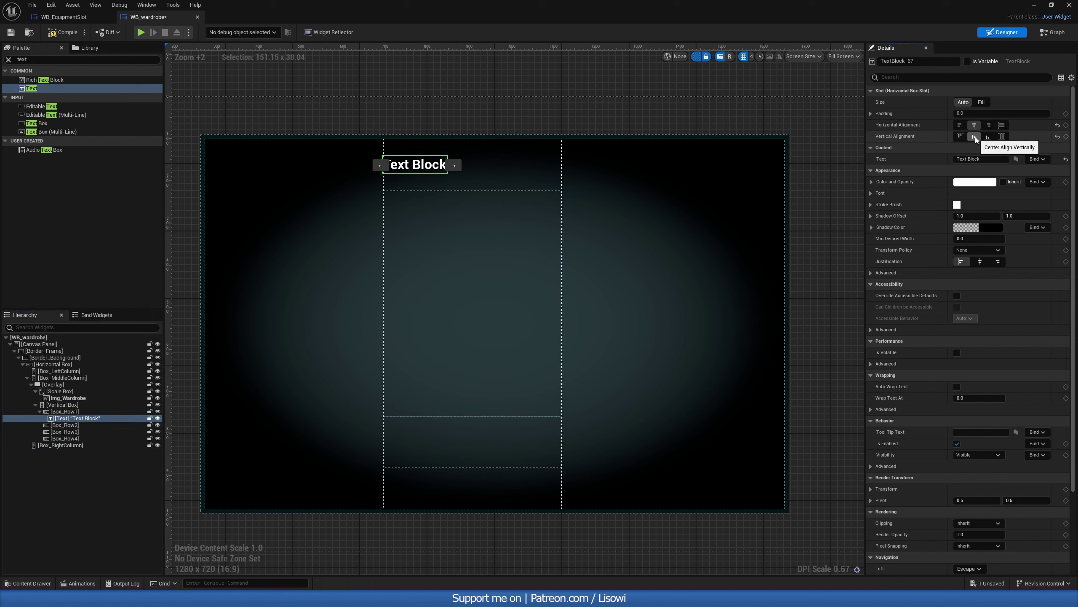
click(981, 102)
Rename the text widget in Box_Row1 as Txt_PlayerName and make it a variable.
click(917, 61)
text(Txt_Player)
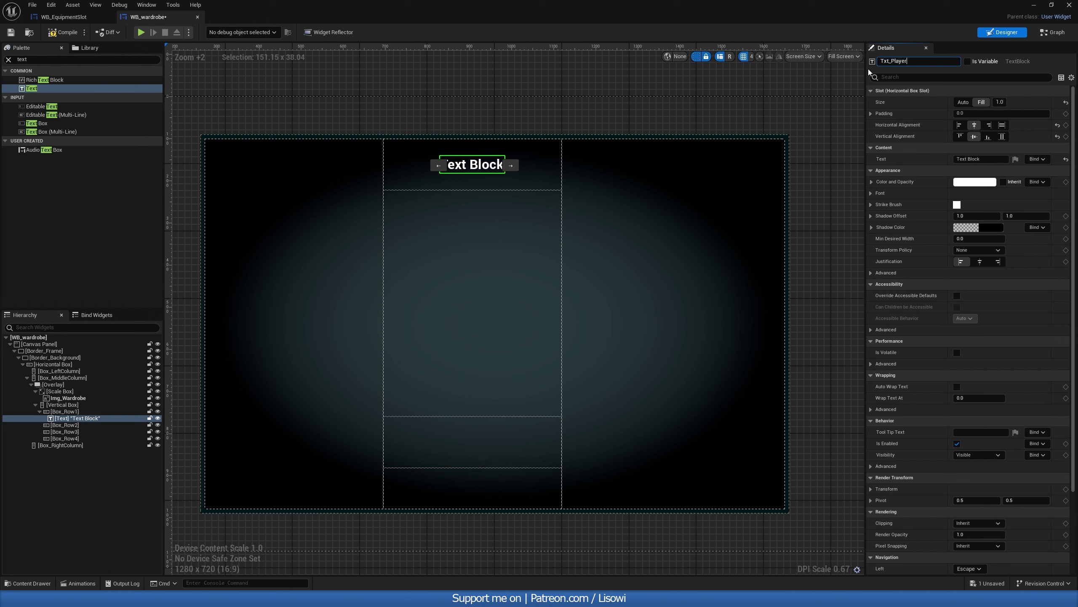
text(Name)
key(Return)
click(971, 61)
Set the font size of Txt_PlayerName to 20.
click(872, 193)
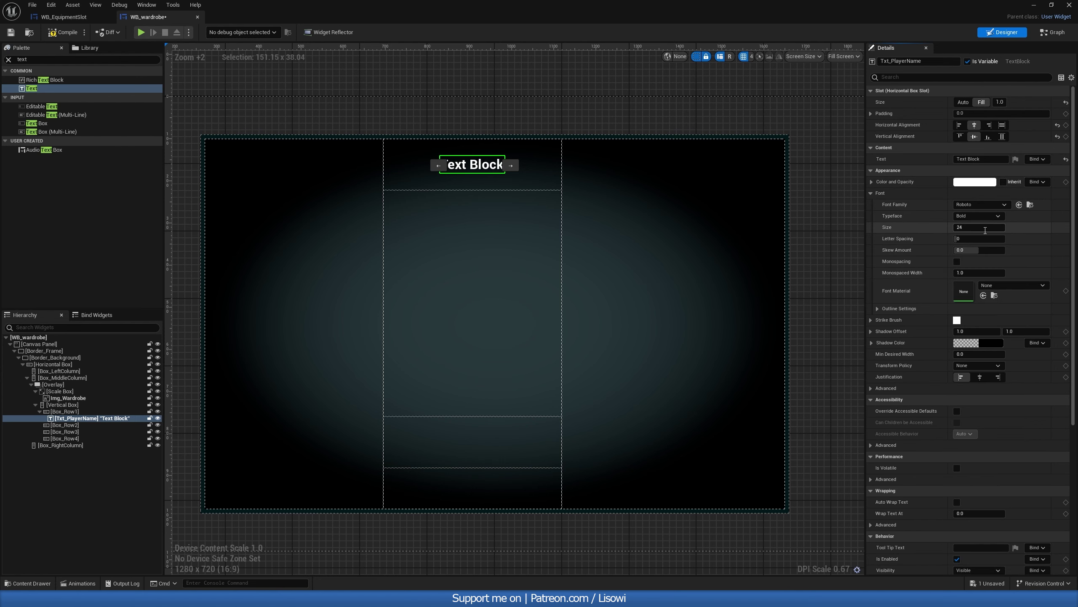
click(985, 228)
text(20)
key(Return)
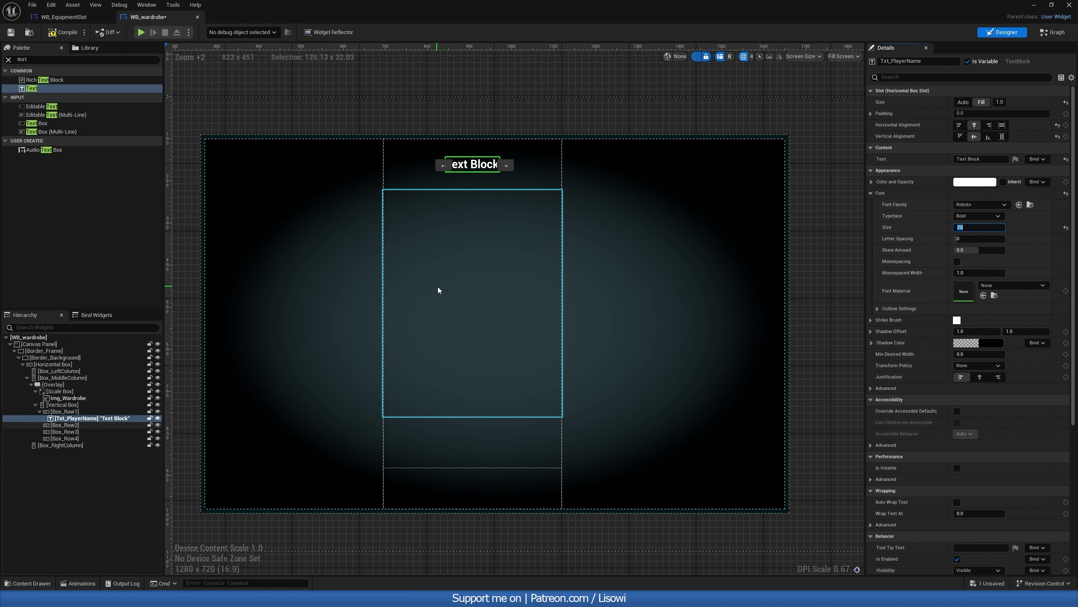
Add a Vertical Box inside Box_Row2.
click(467, 284)
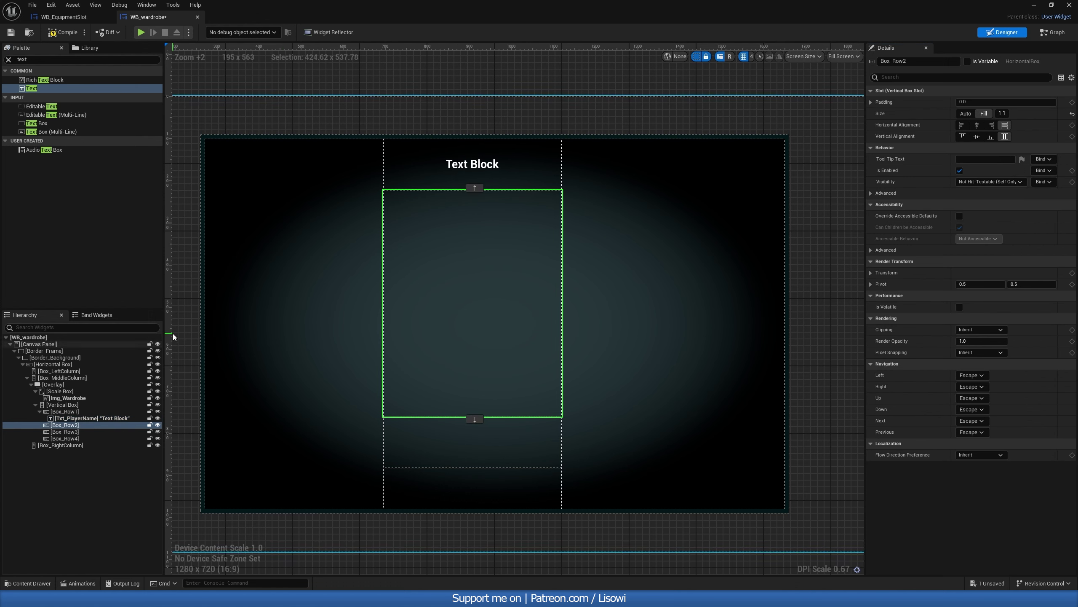
double_click(37, 59)
text(verti)
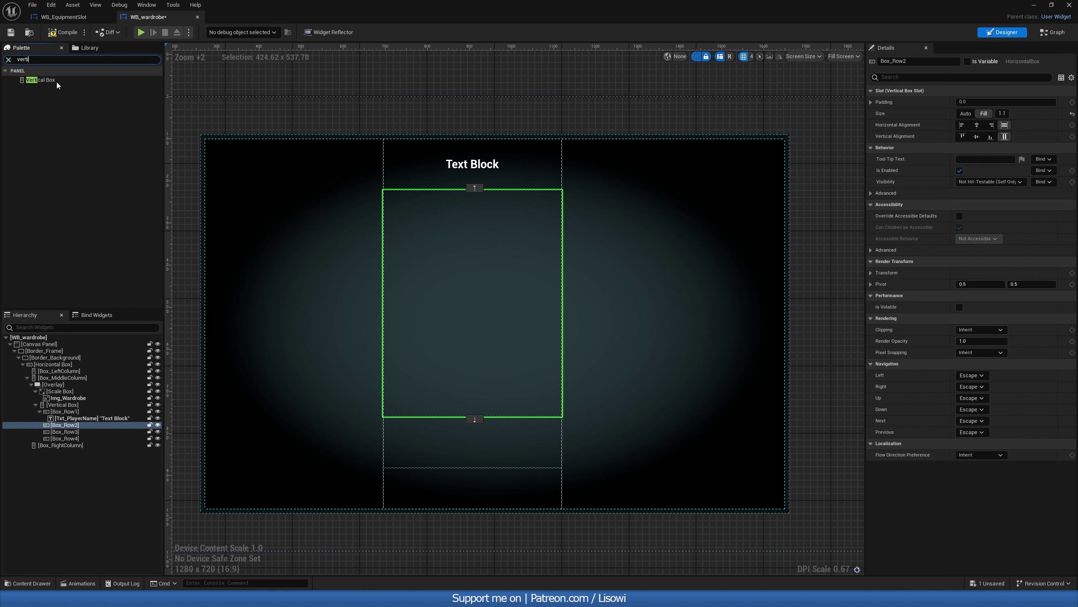
drag(56, 82, 73, 433)
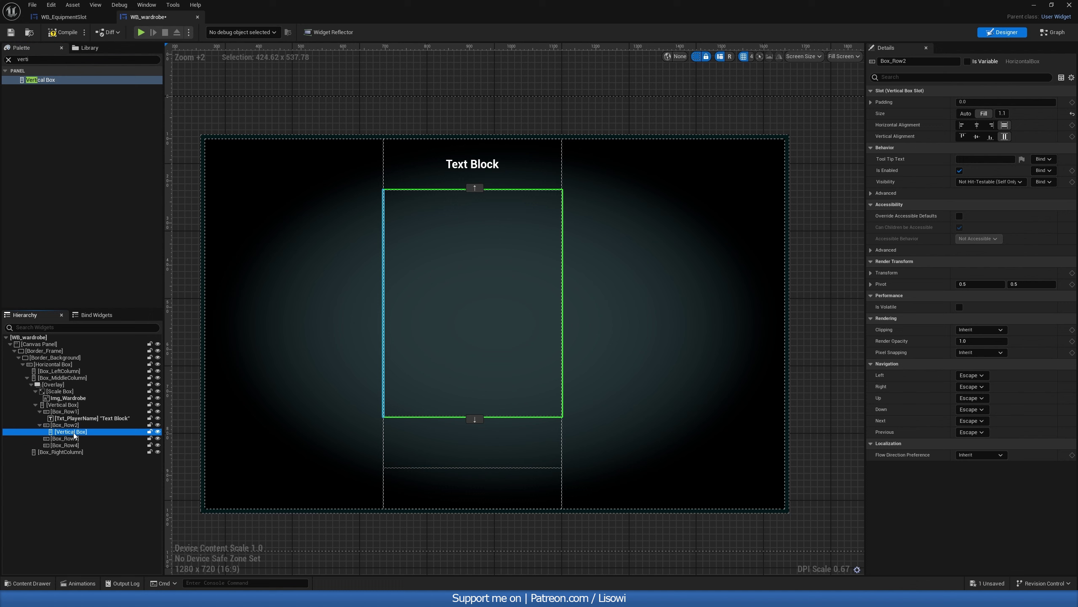
Duplicate the Vertical Box in Box_Row2 and set the size of both boxes to Fill.
key(ctrl+d)
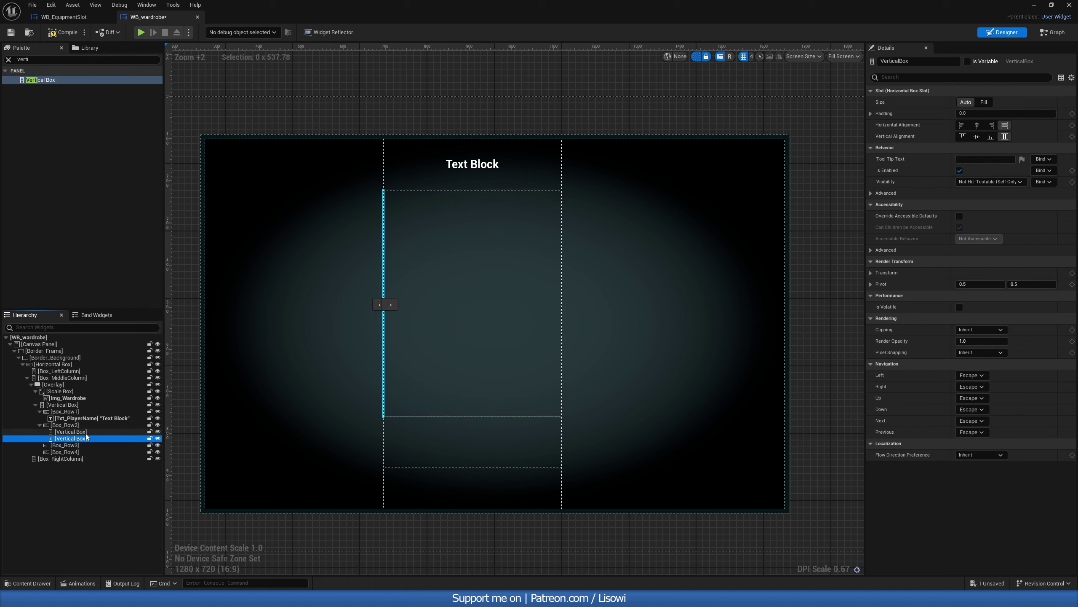
ctrl+click(85, 432)
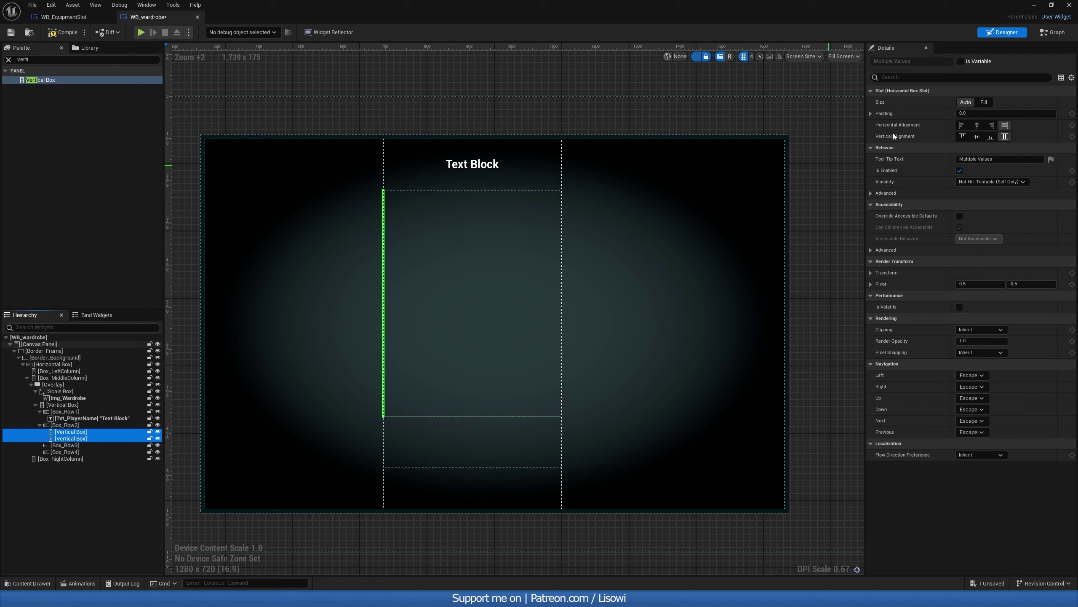
click(984, 102)
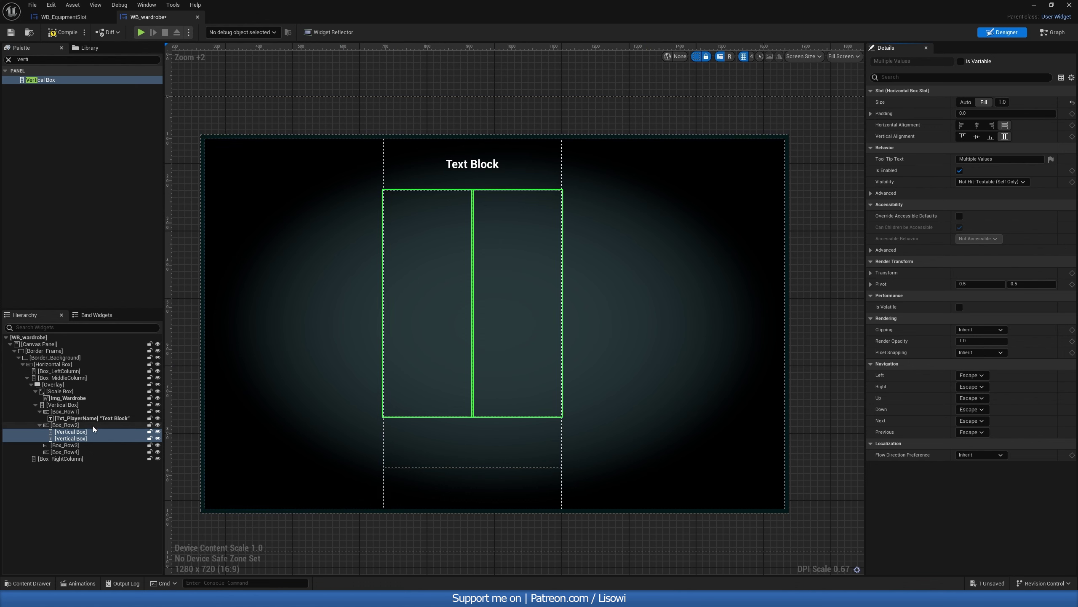
Rename the first Vertical Box in Box_Row2 as Box_EquipmentLeft.
click(73, 432)
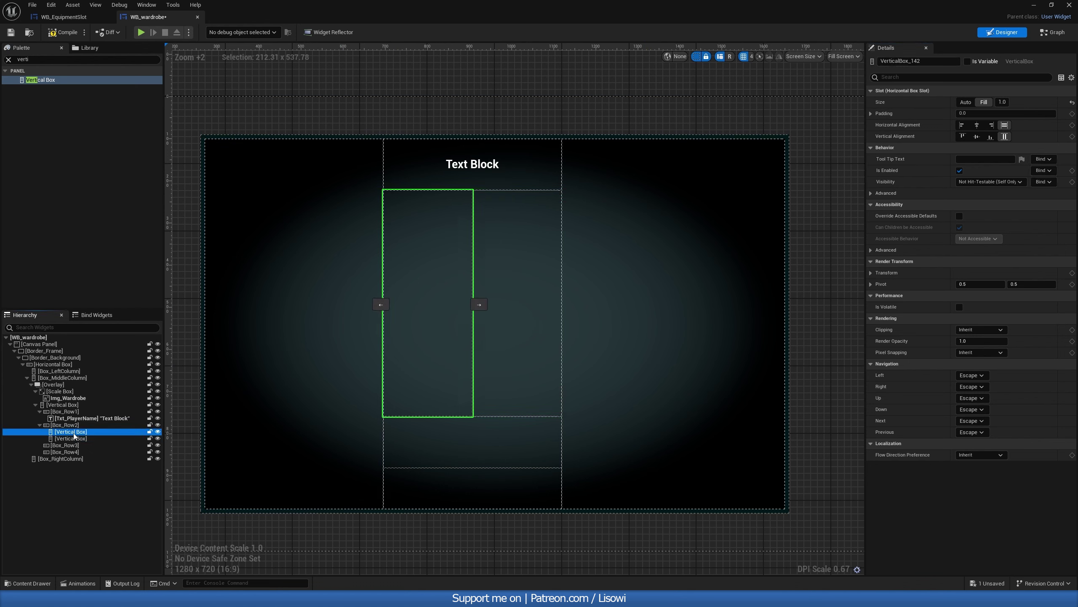
click(934, 61)
text(Box)
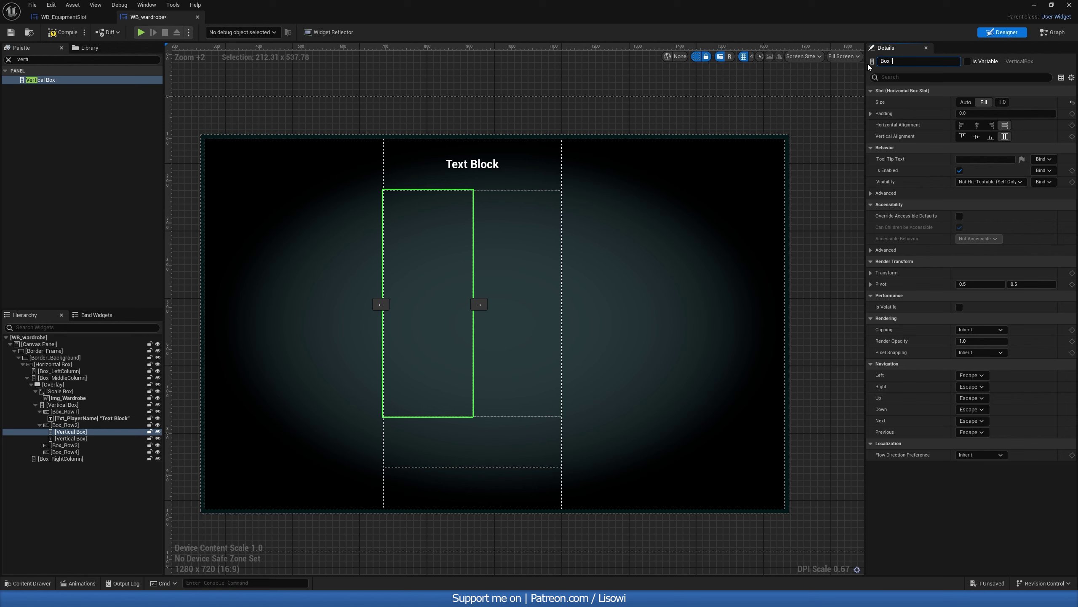
text(_Equipe)
key(BackSpace)
text(mentLeft)
key(Return)
Rename the second Vertical Box in Box_Row2 as Box_EquipmentRight.
click(486, 339)
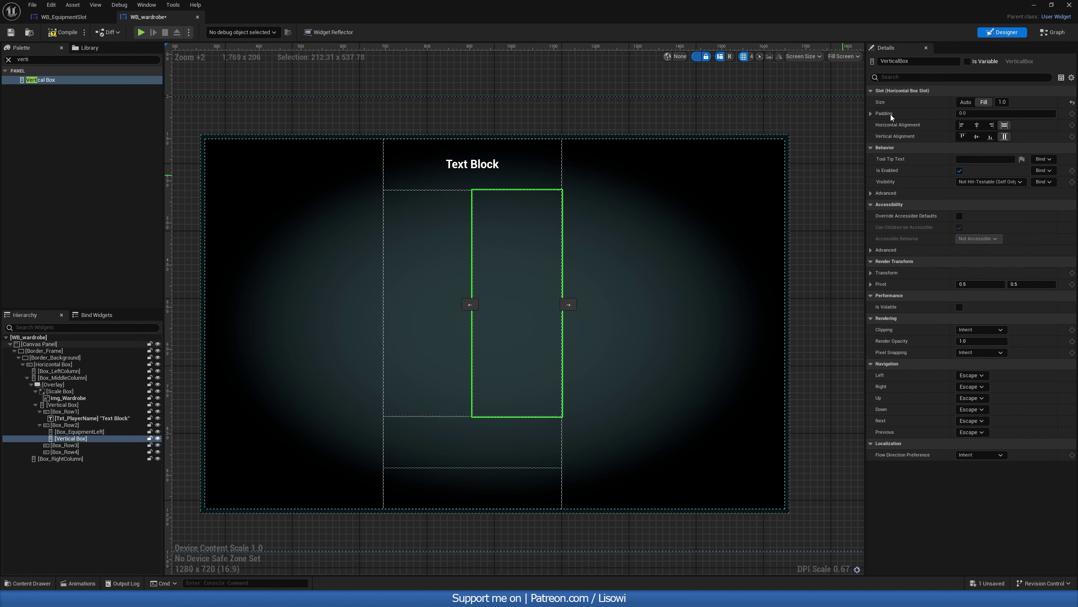
click(927, 60)
text(Box_E)
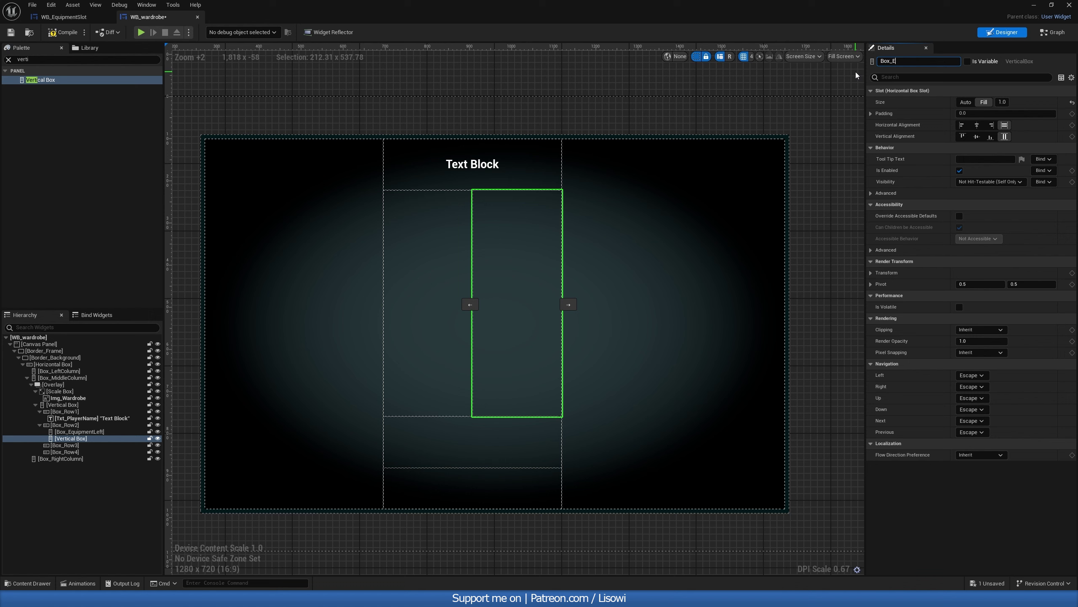
text(quipmentRight)
key(Return)
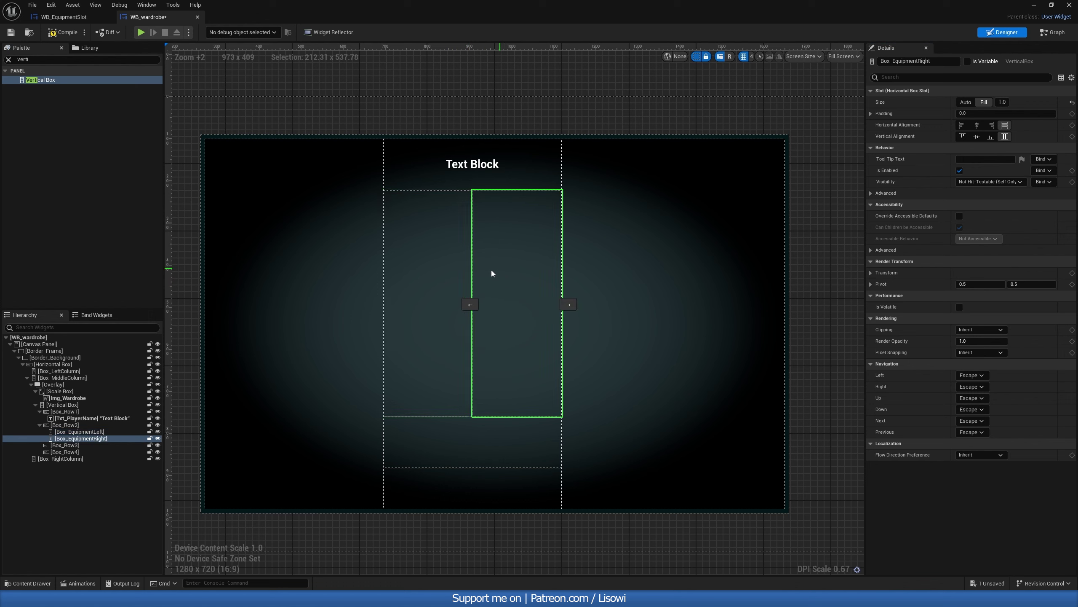
Add a WB_EquipmentSlot widget inside Box_EquipmentLeft and duplicate it twice.
click(424, 274)
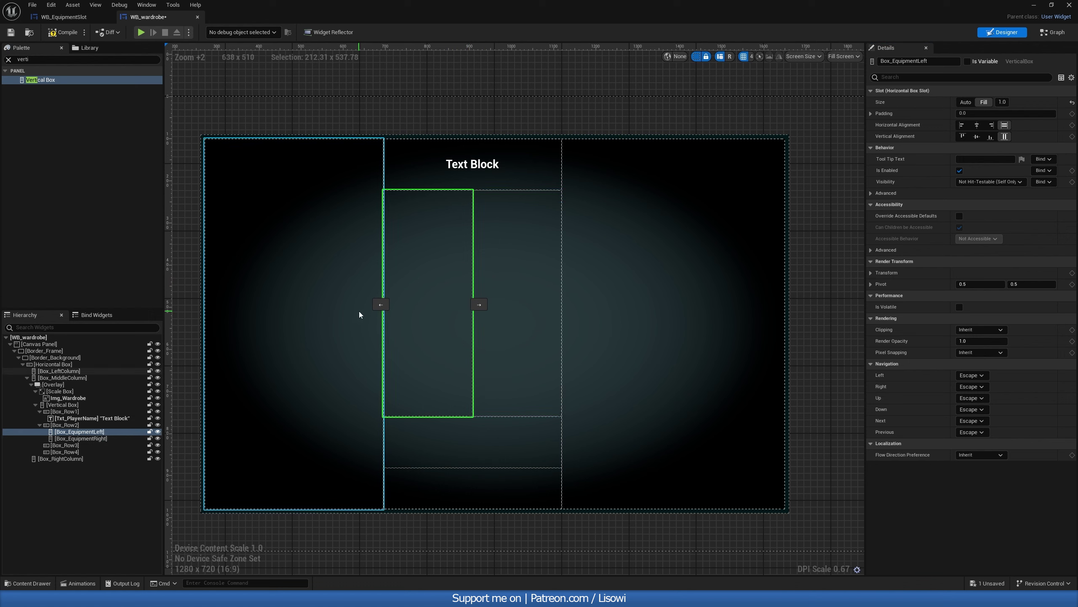
click(85, 432)
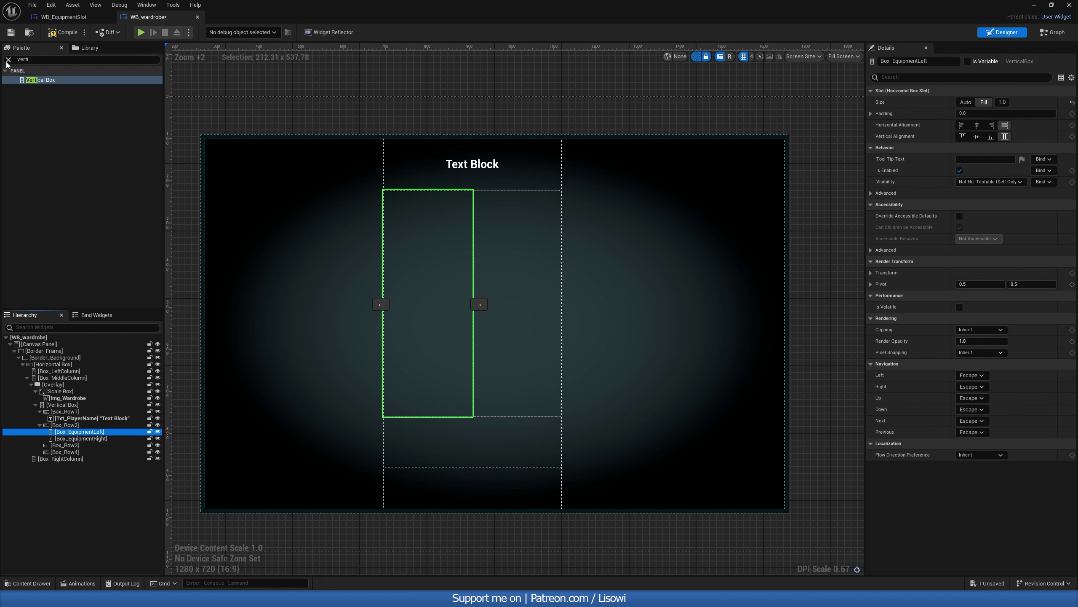
click(8, 60)
text(e)
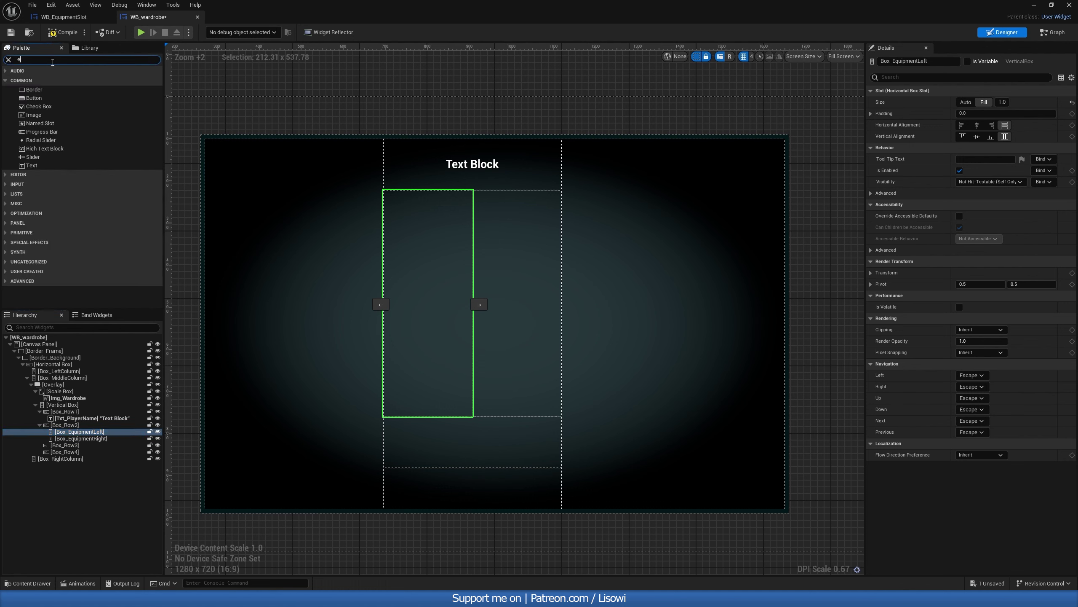
text(qui)
drag(47, 79, 420, 277)
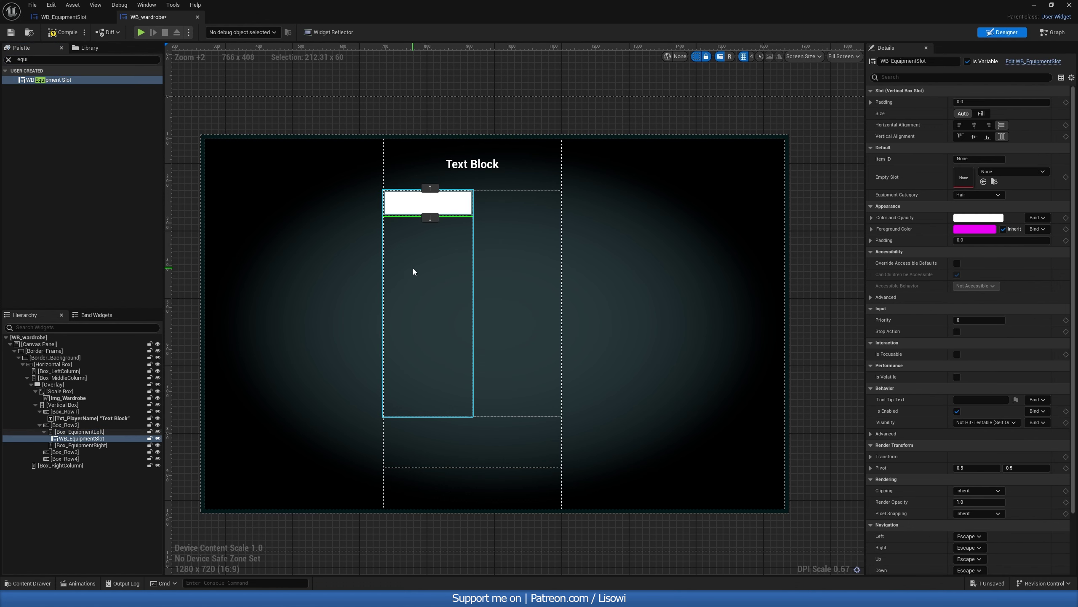
key(ctrl+d)
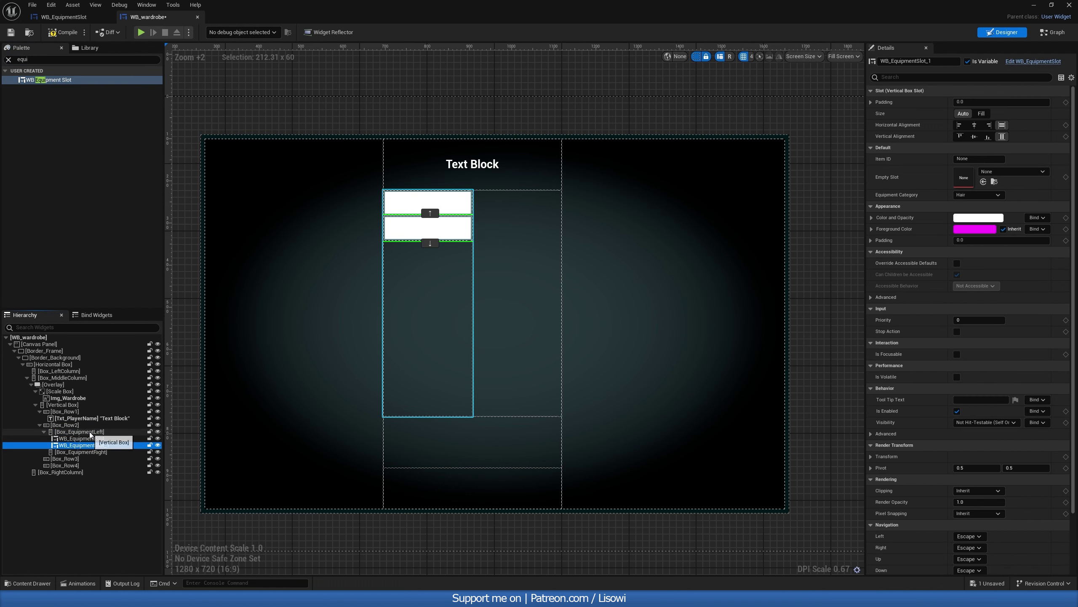
key(ctrl+d)
Align the three equipment slots in Box_EquipmentLeft horizontally to the left and set their slot padding to 10.
click(81, 438)
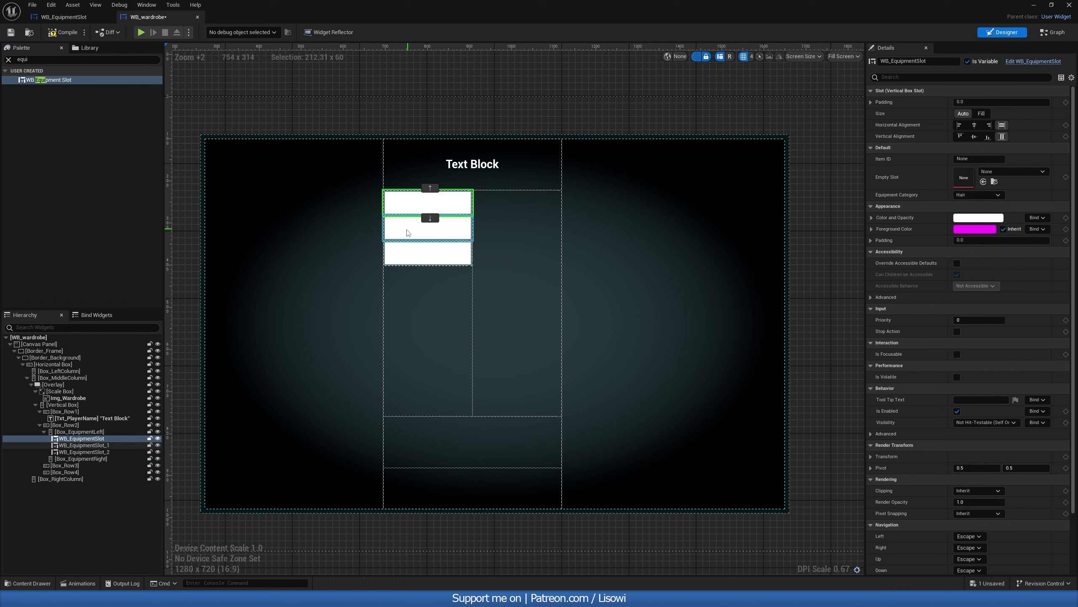
shift+click(84, 452)
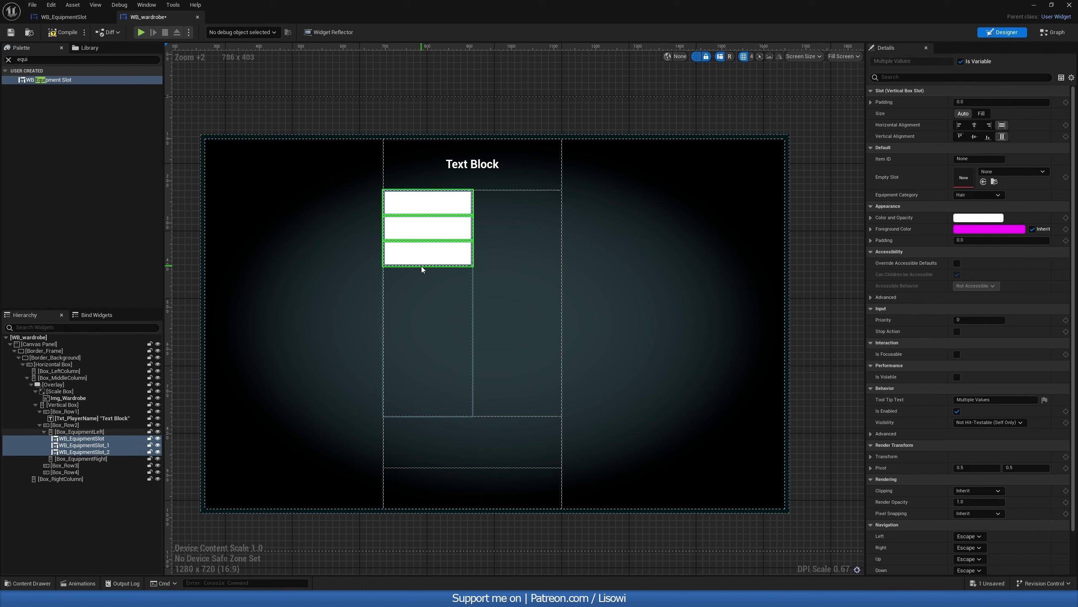
click(959, 126)
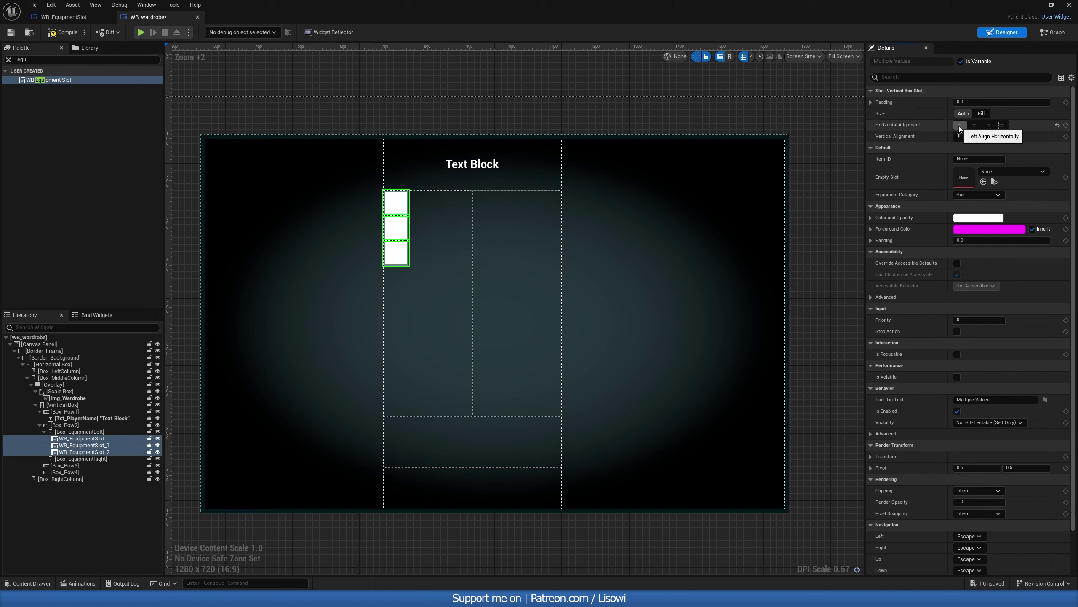
click(972, 102)
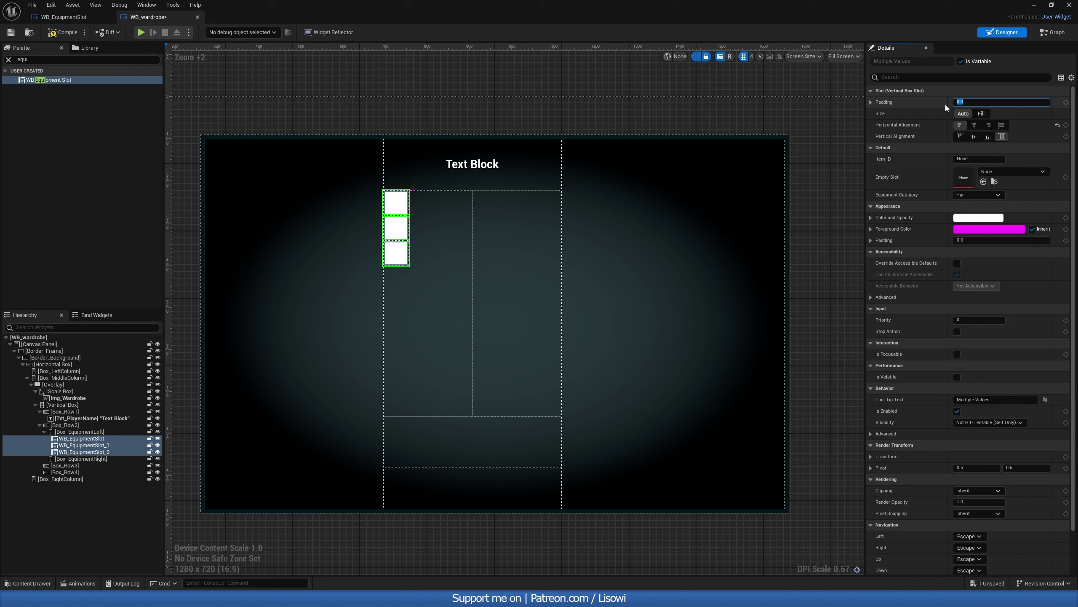
key(Return)
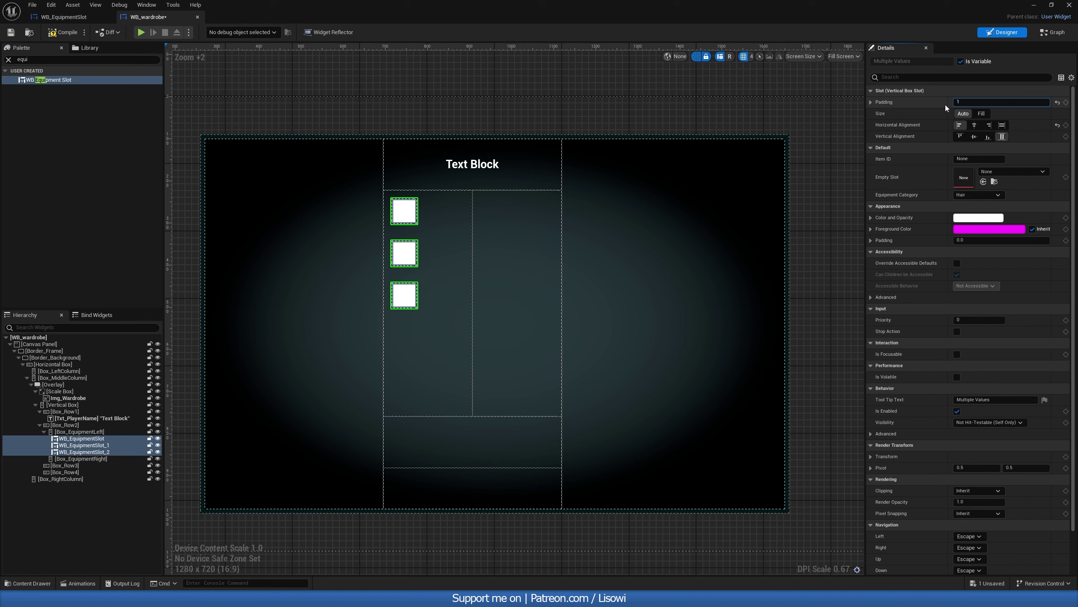
text(15)
key(Return)
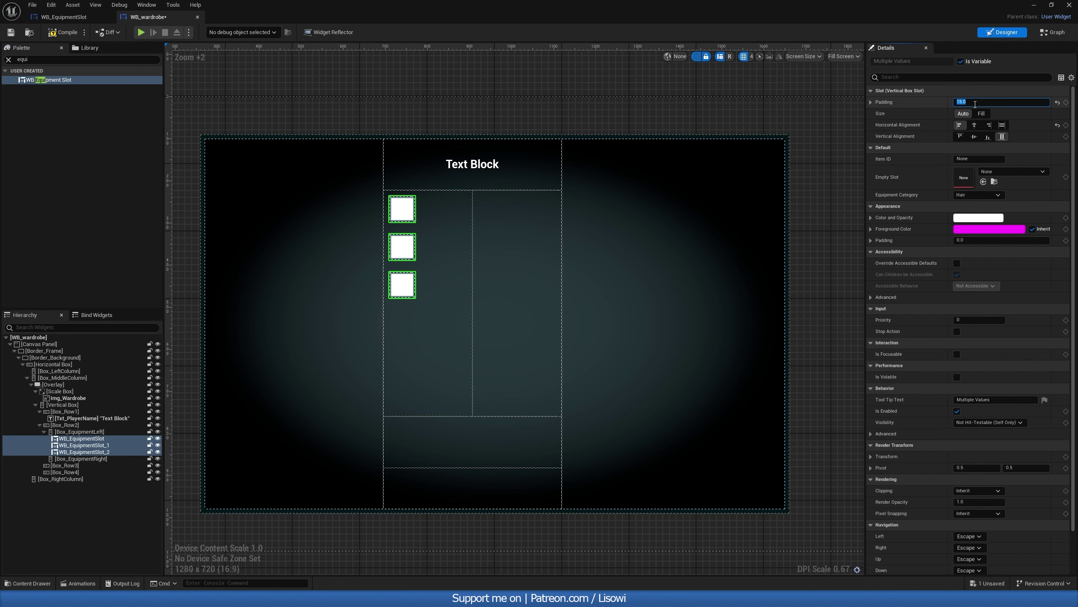
key(Return)
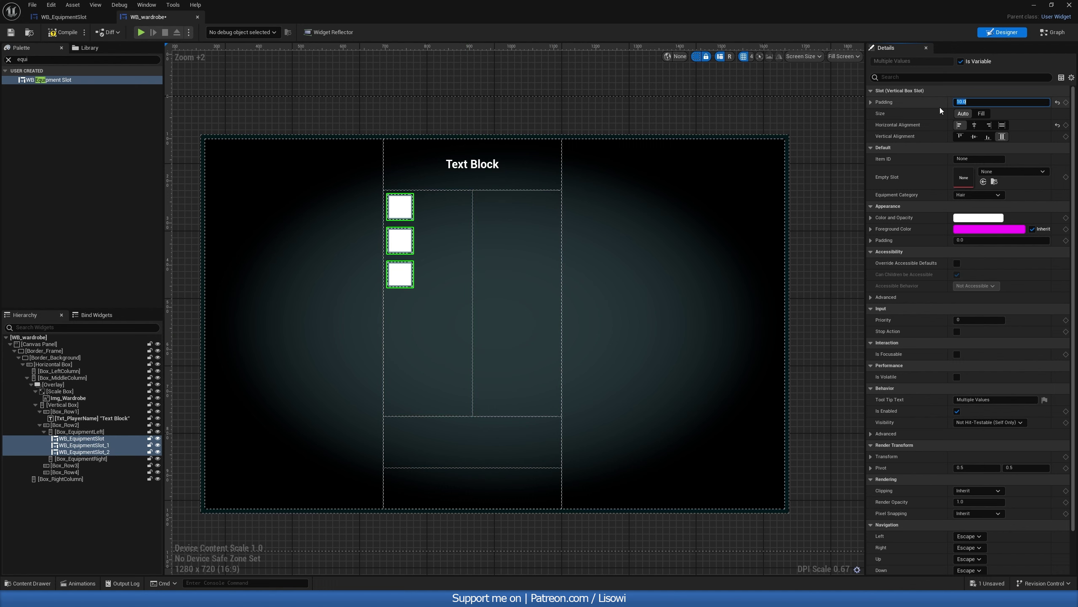
click(619, 103)
Copy the three equipment slots from Box_EquipmentLeft into Box_EquipmentRight.
scroll(436, 255, up, 1)
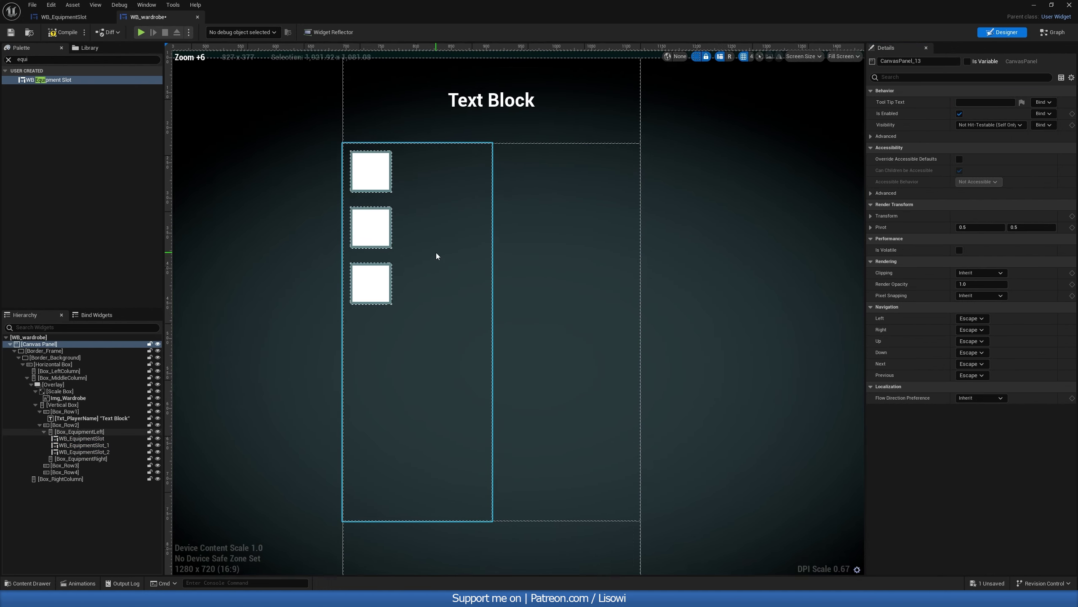
scroll(457, 251, up, 1)
scroll(475, 257, down, 1)
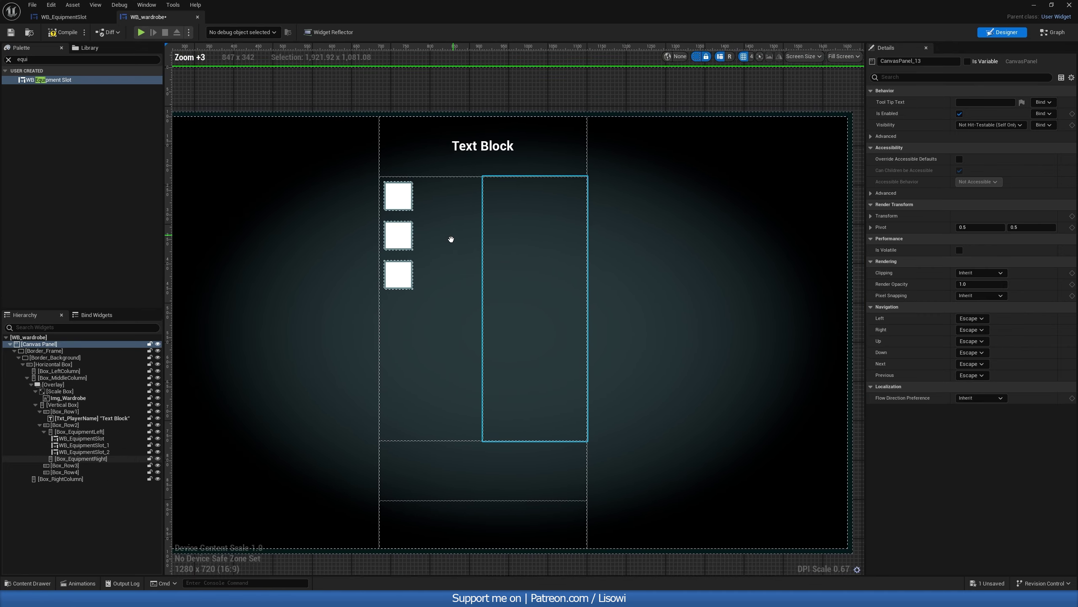
click(395, 281)
ctrl+click(395, 241)
ctrl+click(399, 214)
key(ctrl+c)
click(552, 268)
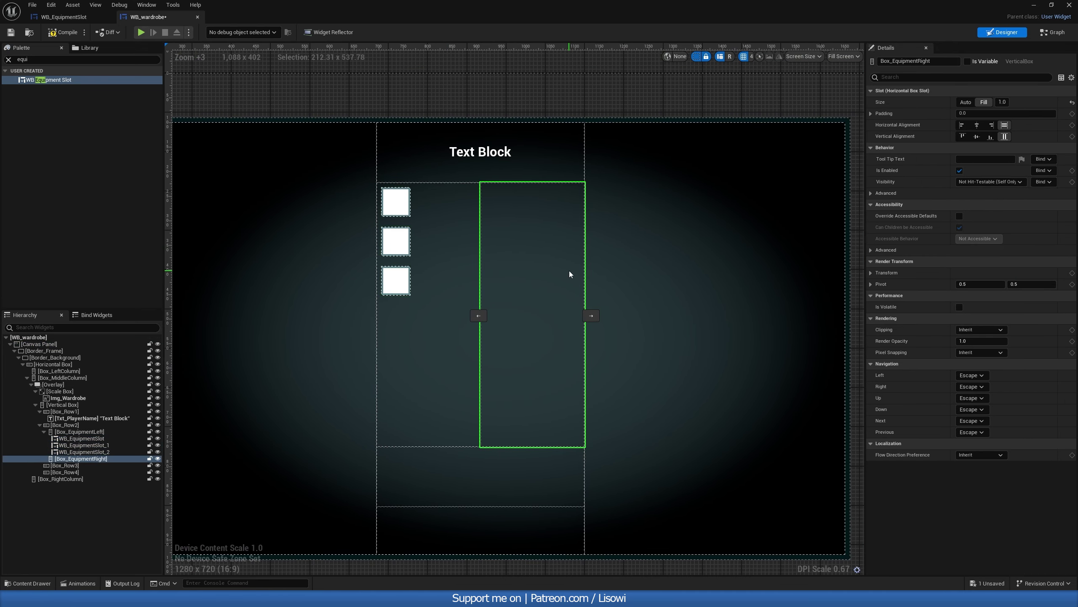
key(ctrl+v)
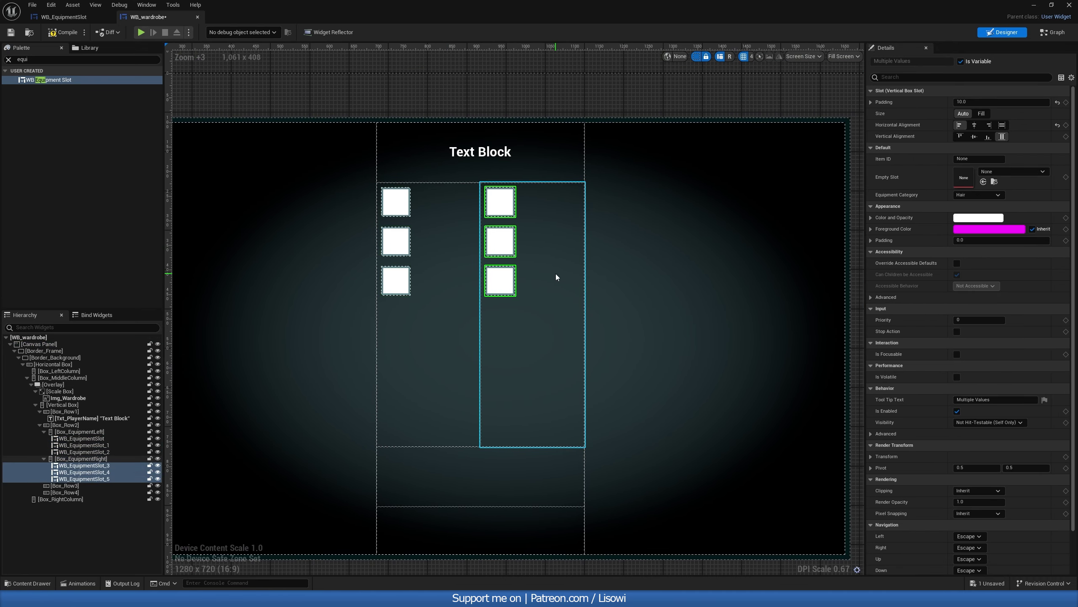
Align the three equipment slots in Box_EquipmentRight horizontally to the right.
click(989, 125)
scroll(512, 232, down, 2)
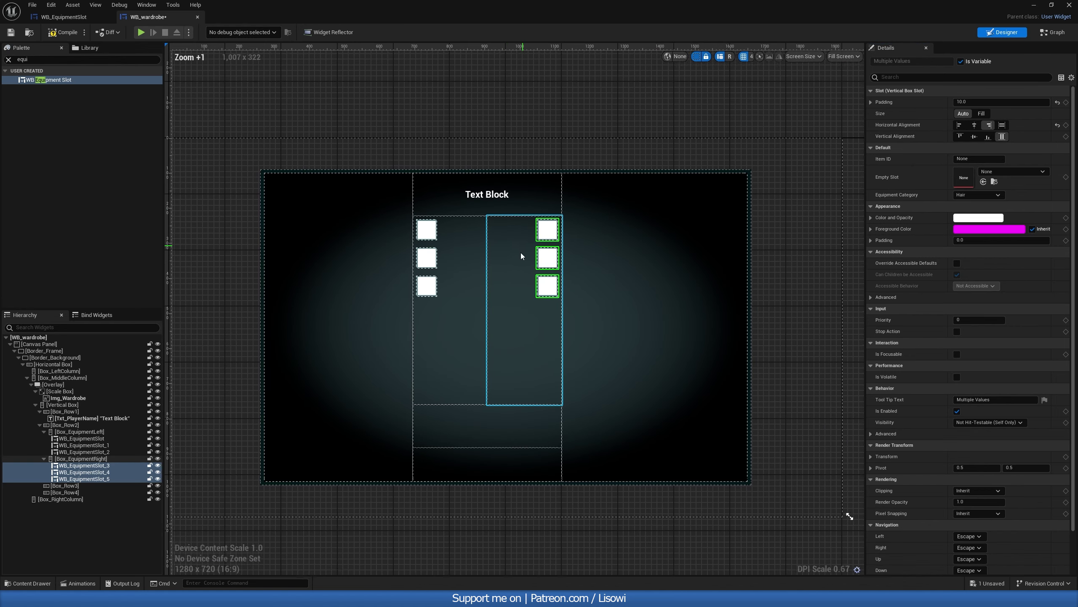
click(493, 302)
Rename the first equipment slot in Box_EquipmentLeft as Slot_Hair.
scroll(494, 295, up, 2)
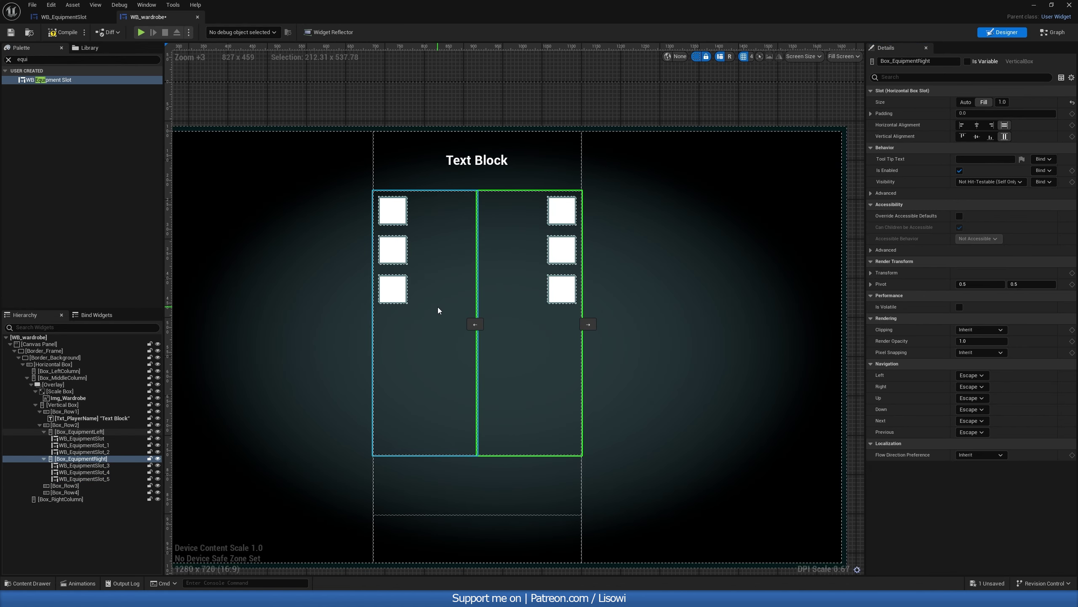
click(393, 210)
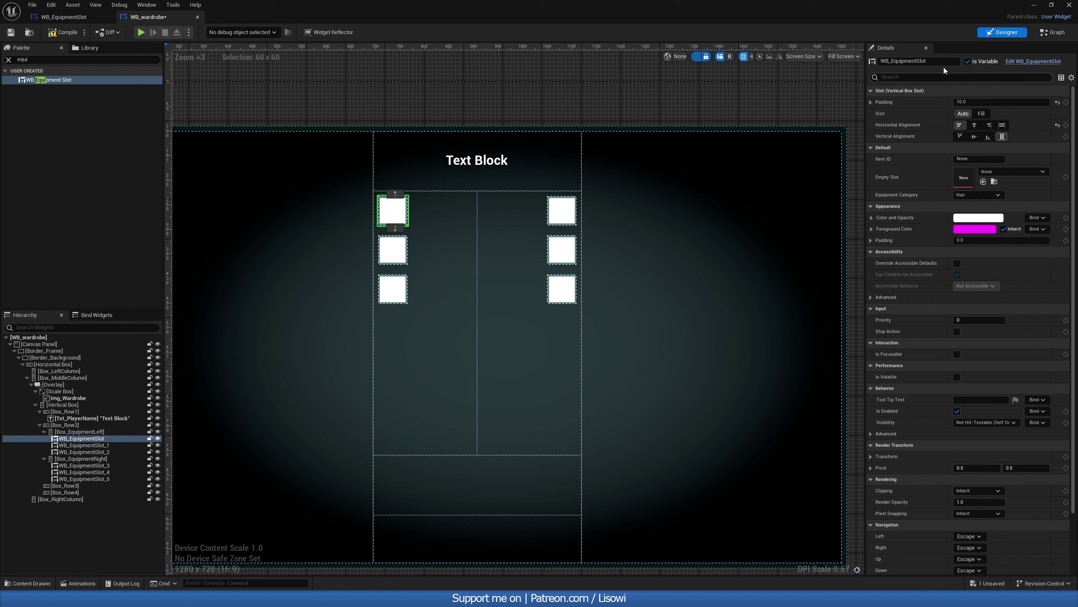
drag(926, 61, 904, 61)
text(Slot_1)
key(Return)
Rename the second equipment slot in Box_EquipmentLeft as Slot_FacialHair.
click(393, 250)
drag(936, 62, 867, 71)
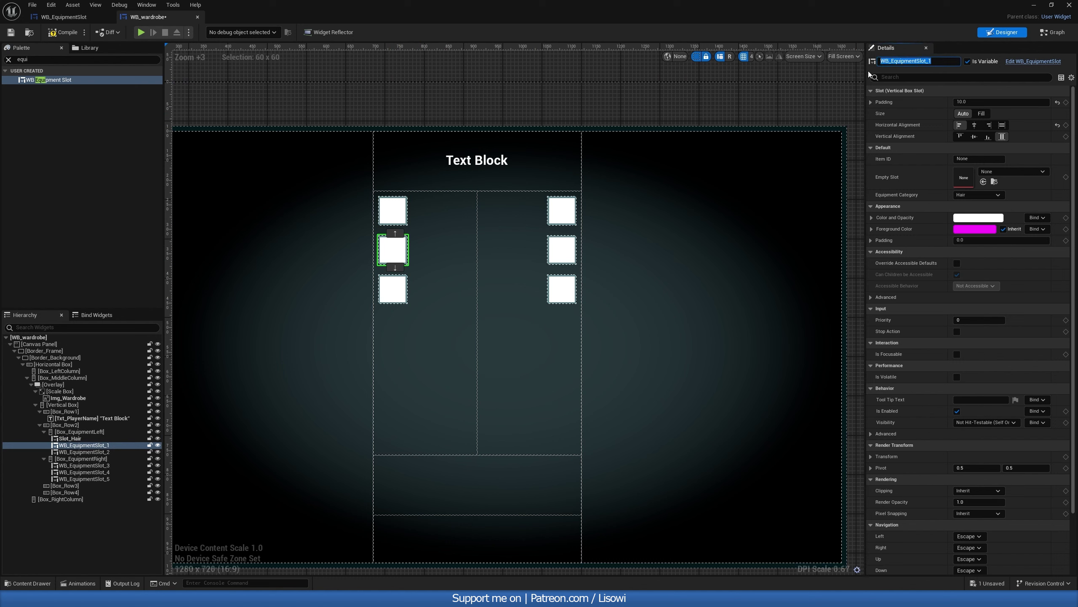
text(Slot_FacialHair)
key(Return)
Rename the third equipment slot in Box_EquipmentLeft as Slot_Accessory.
click(393, 289)
drag(934, 62, 878, 69)
text(Slot_)
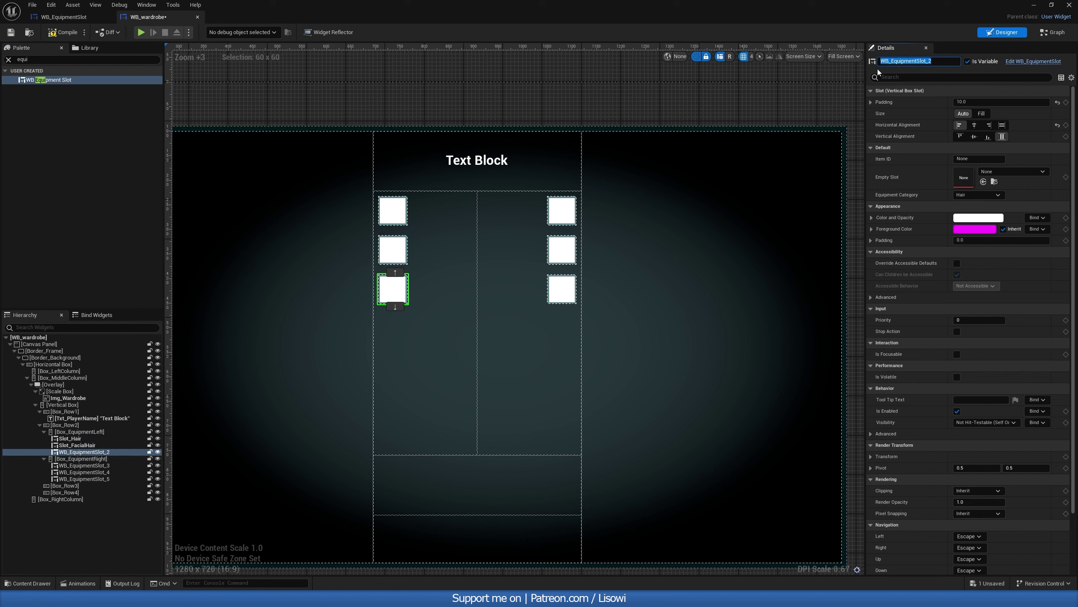
text(Accessory)
key(Return)
Rename the first equipment slot in Box_EquipmentRight as Slot_Torso.
click(561, 210)
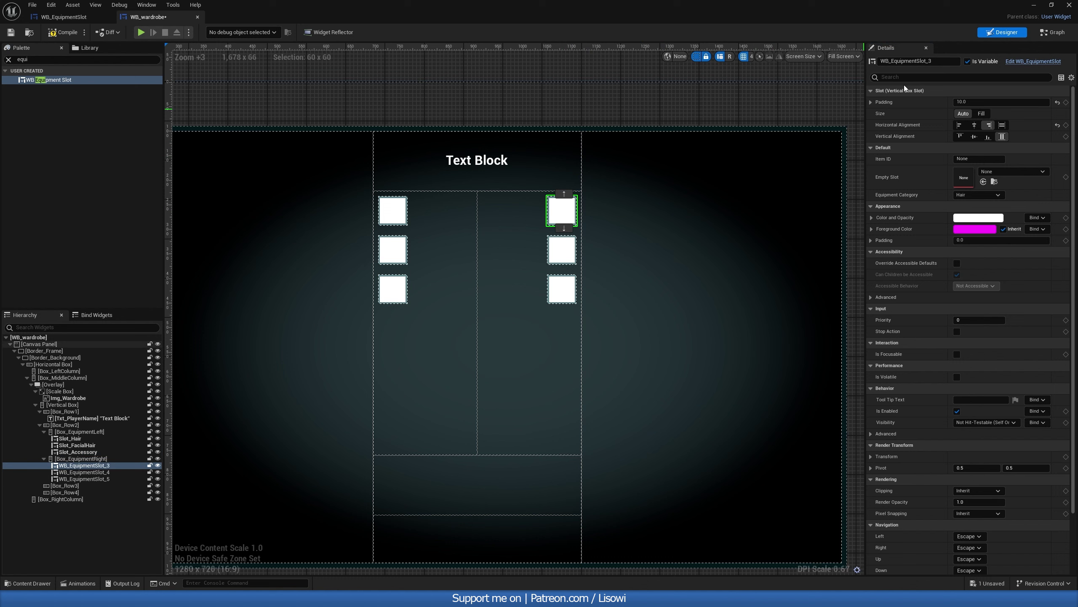
drag(933, 61, 877, 67)
text(Slot)
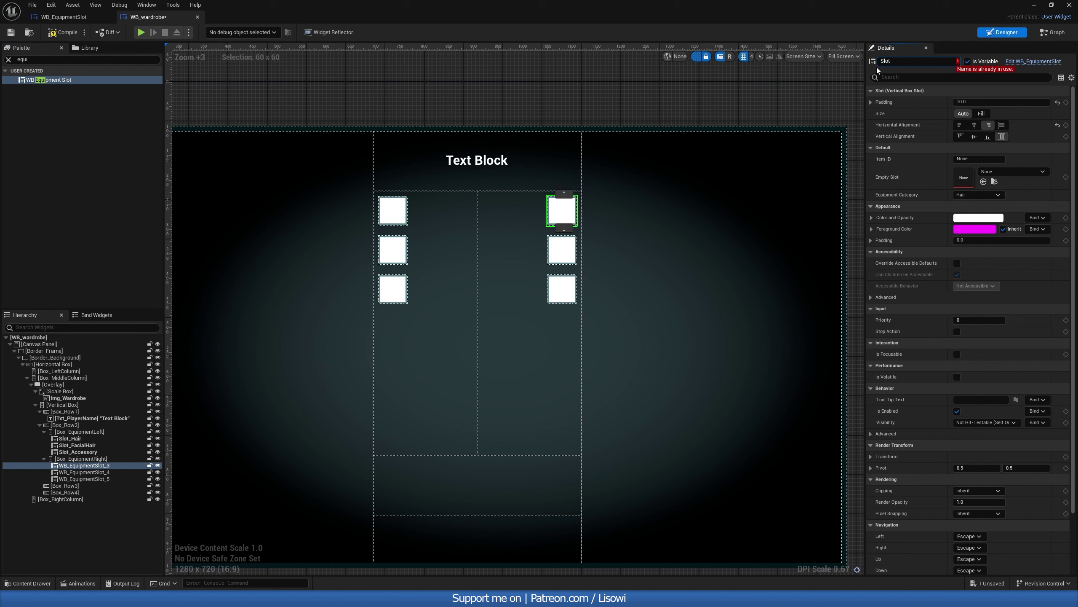
text(_Torso)
key(Return)
Rename the second equipment slot in Box_EquipmentRight as Slot_Hands.
click(561, 250)
drag(941, 65, 863, 73)
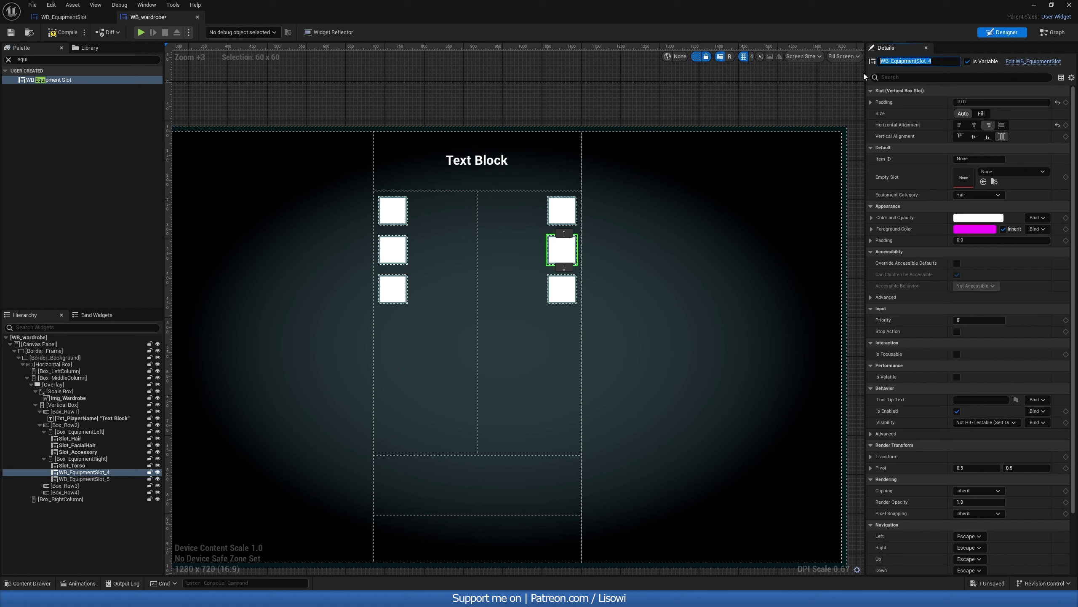
text(Slot)
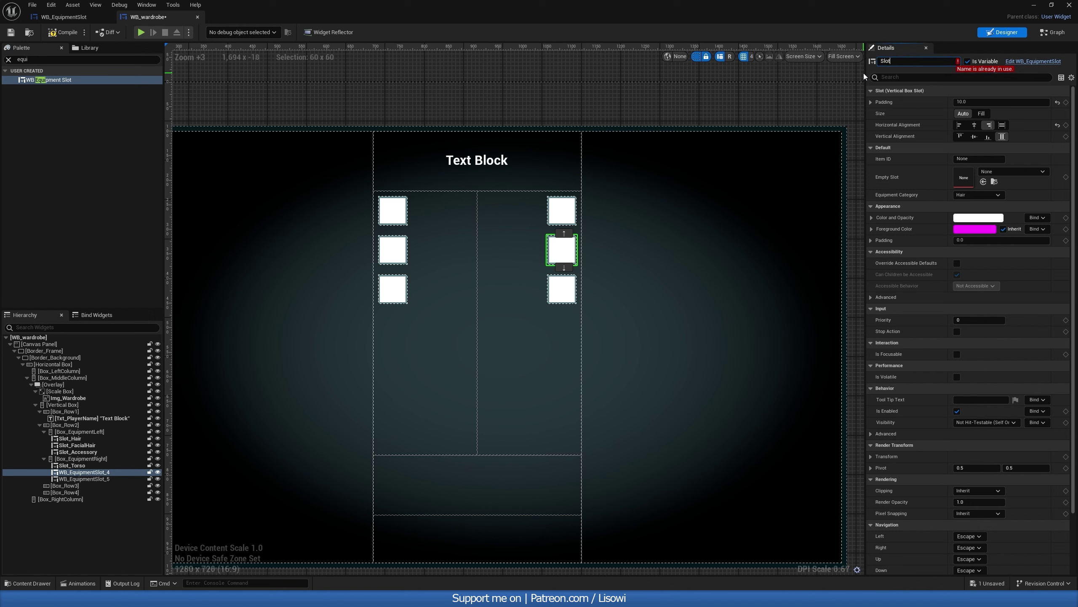
text(_Hands)
key(Return)
Rename the third equipment slot in Box_EquipmentRight as Slot_Legs.
click(561, 289)
drag(941, 62, 873, 72)
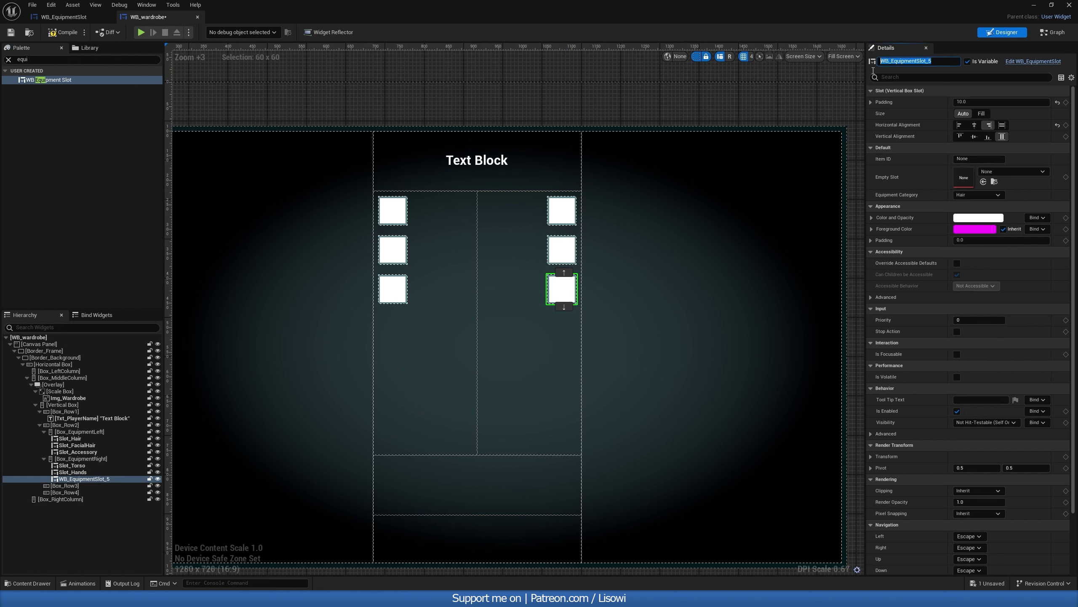
text(Slot_Legs)
key(Return)
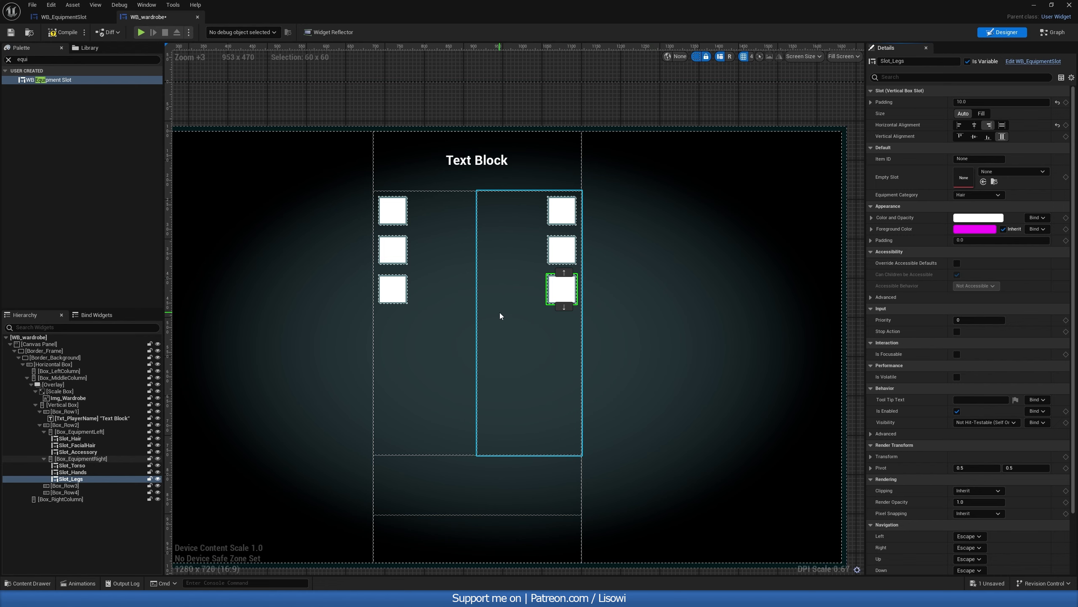
Find the Vertical Box widget and add one inside Box_Row3.
scroll(499, 311, down, 1)
scroll(463, 390, up, 1)
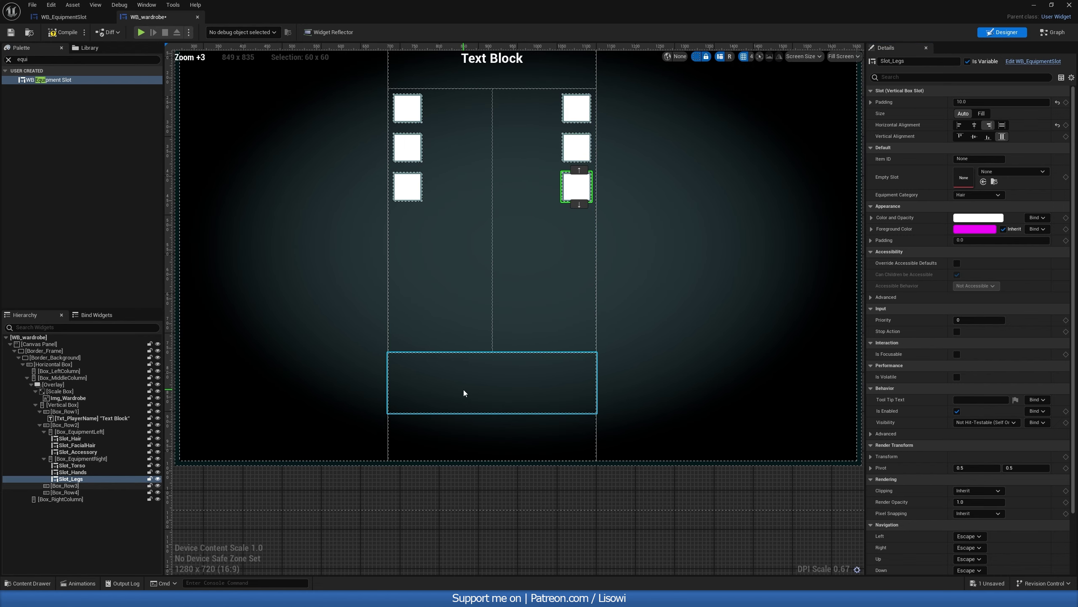
click(441, 400)
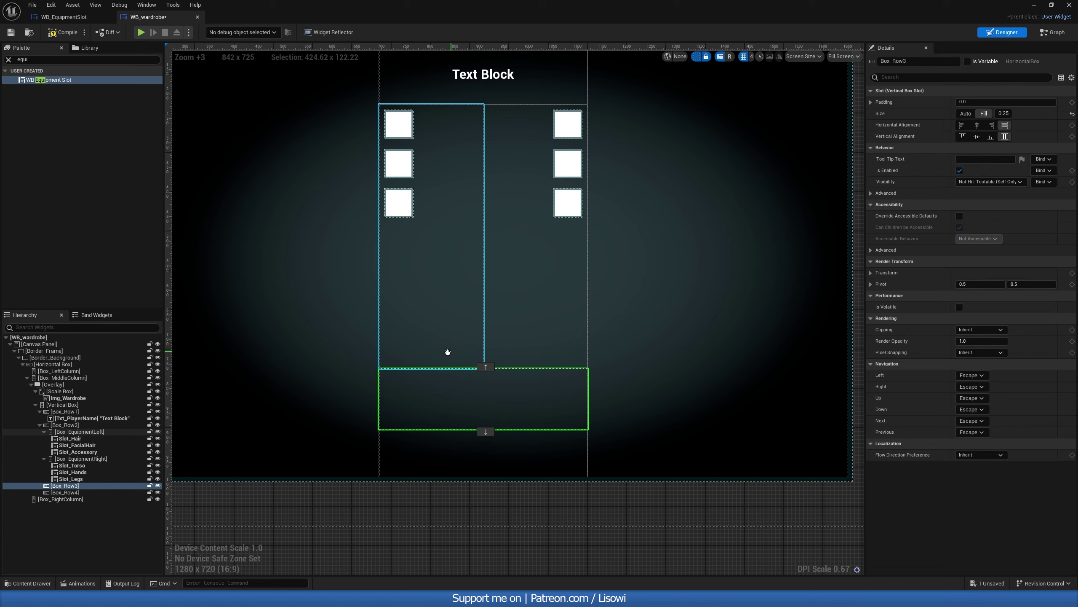
right_drag(430, 367, 429, 372)
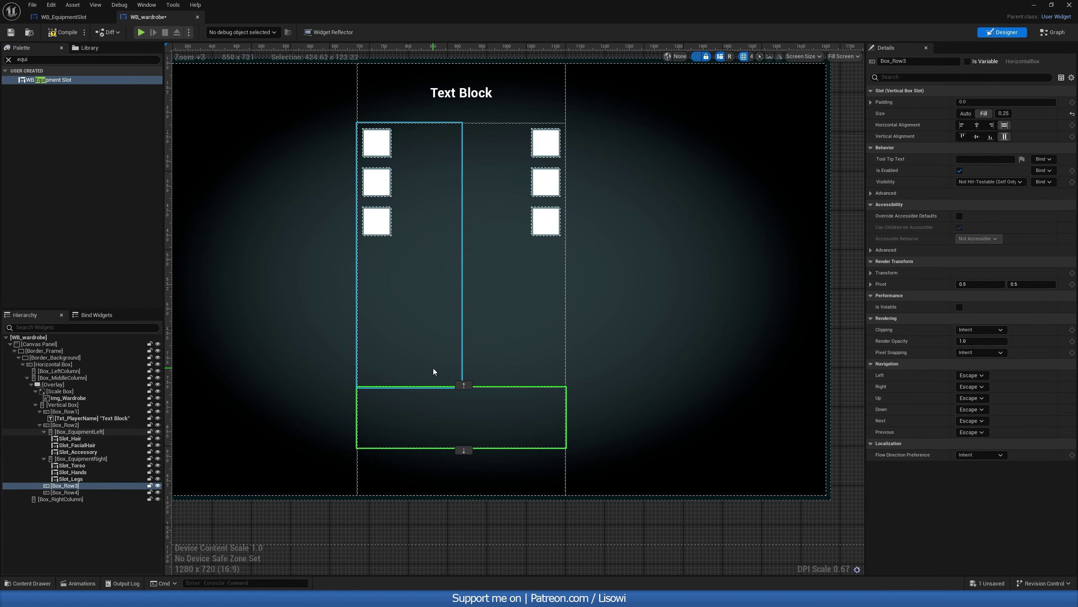
click(17, 59)
text(vert)
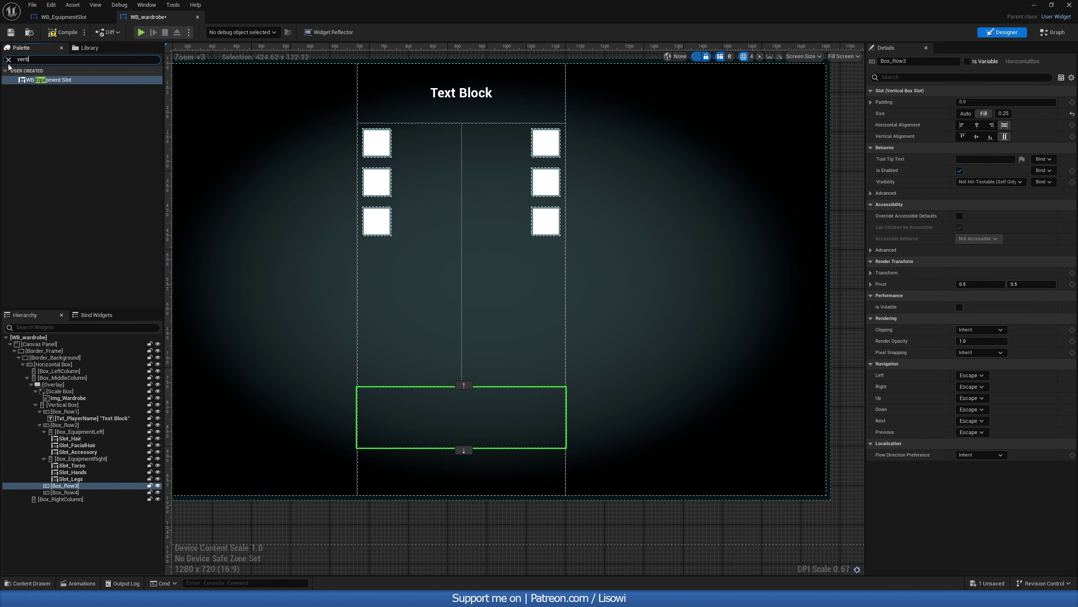
text(i)
drag(43, 80, 72, 490)
Collapse Box_Row1 and Box_Row2 in the hierarchy and add two copies of the Vertical Box inside Box_Row3.
click(44, 458)
click(44, 431)
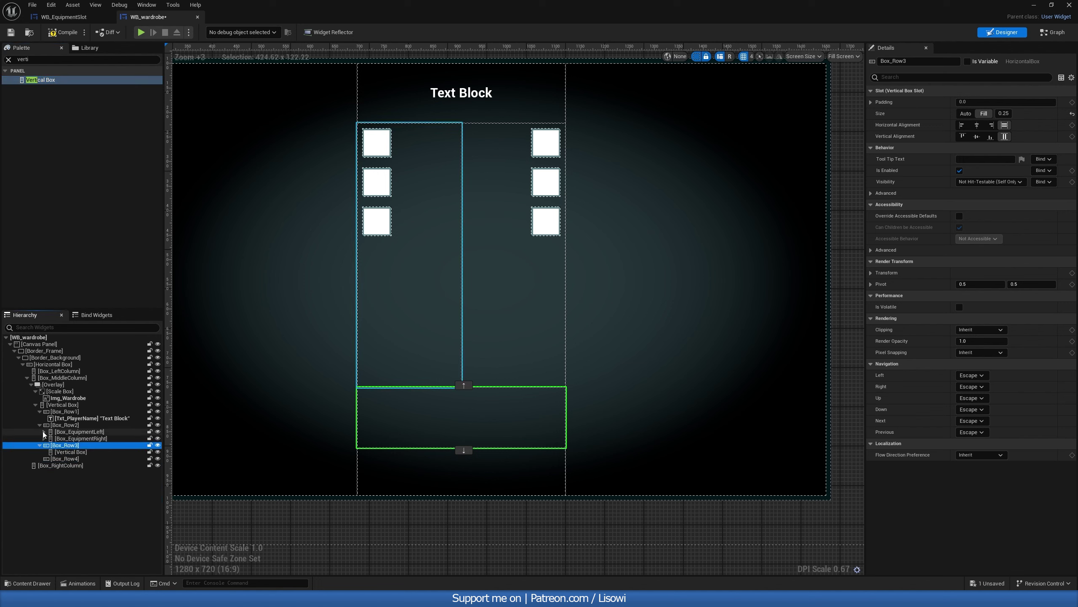
click(40, 425)
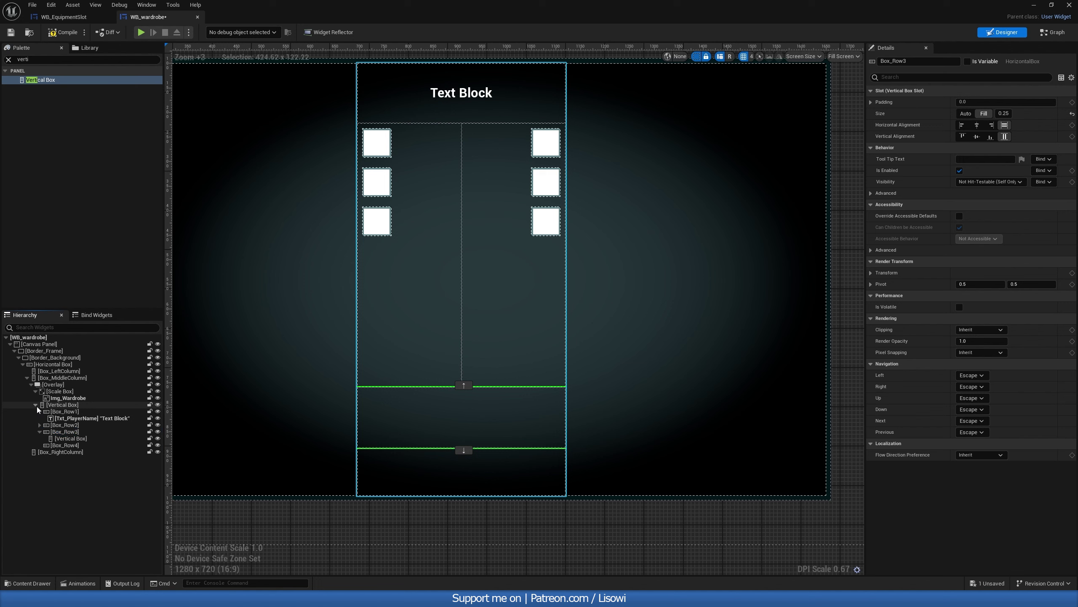
click(39, 411)
click(72, 425)
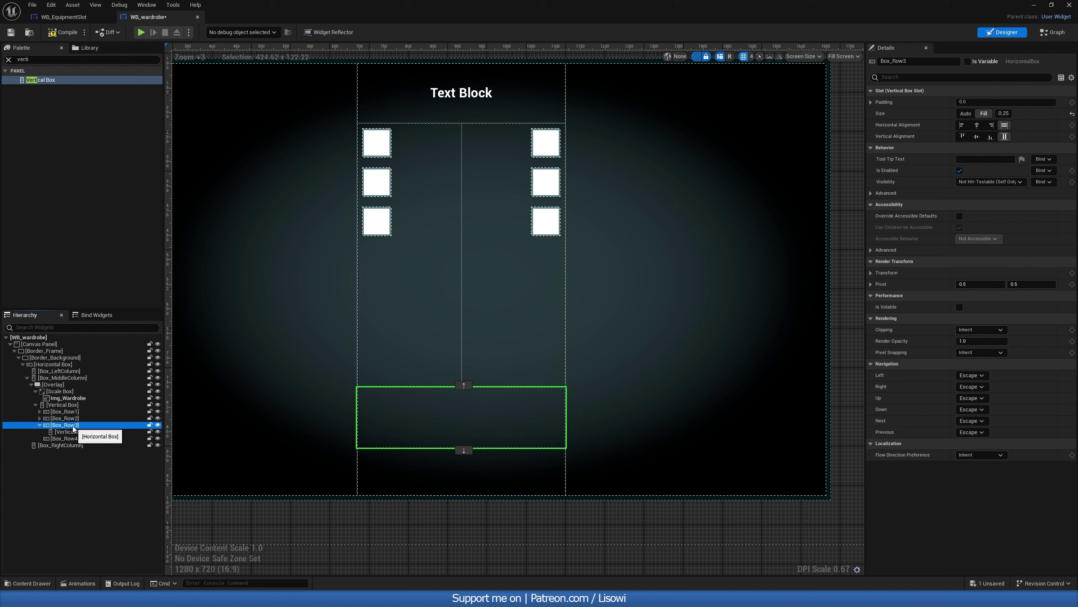
click(71, 432)
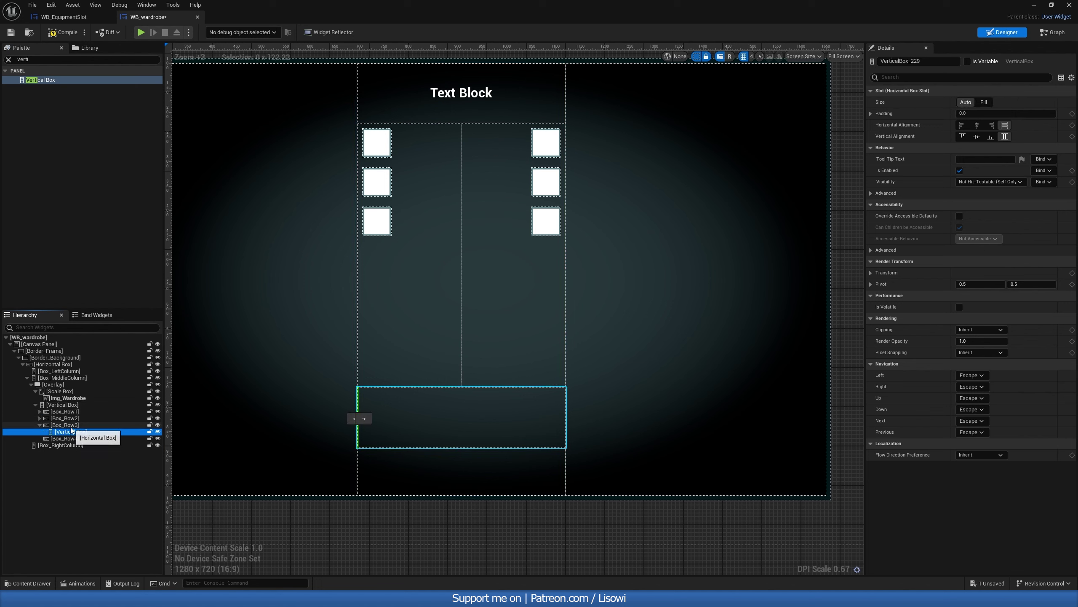
key(ctrl+c)
click(72, 425)
key(ctrl+v)
click(73, 426)
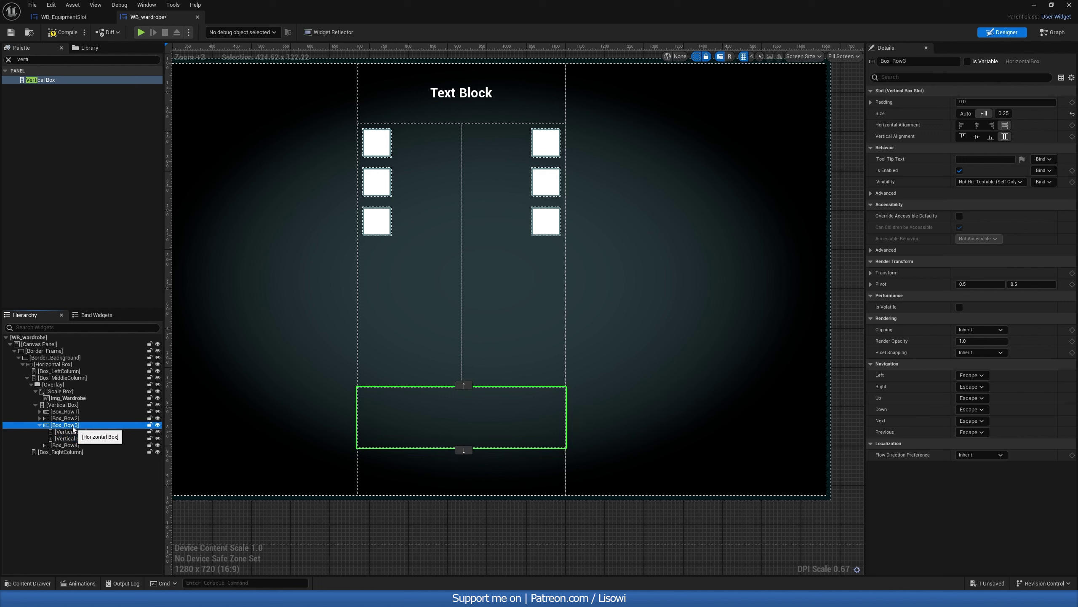
key(ctrl+v)
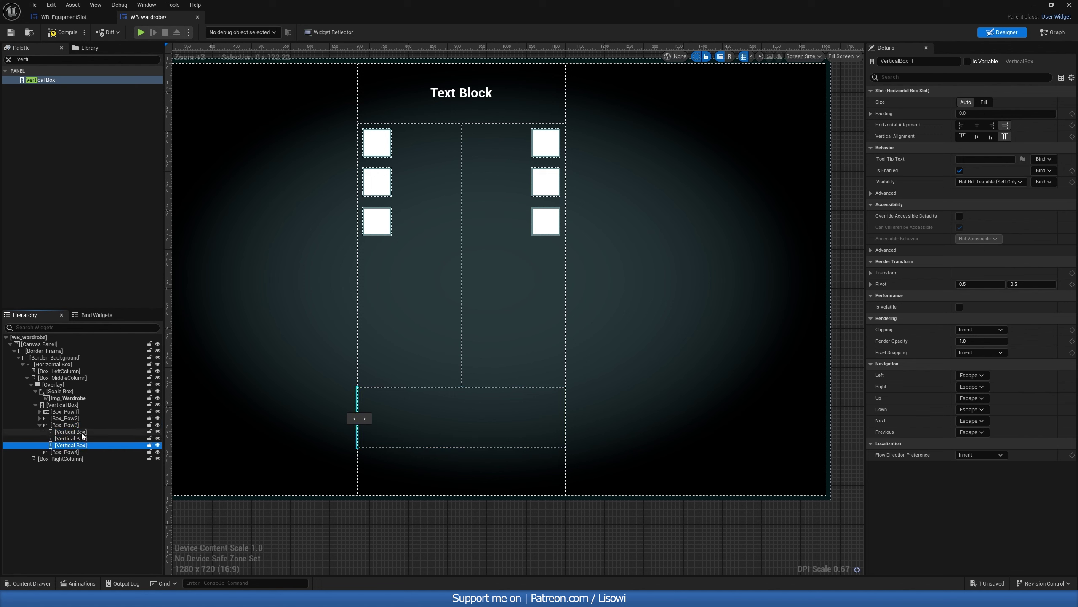
Set the size of all three Vertical Boxes in Box_Row3 to Fill.
click(83, 433)
shift+click(89, 445)
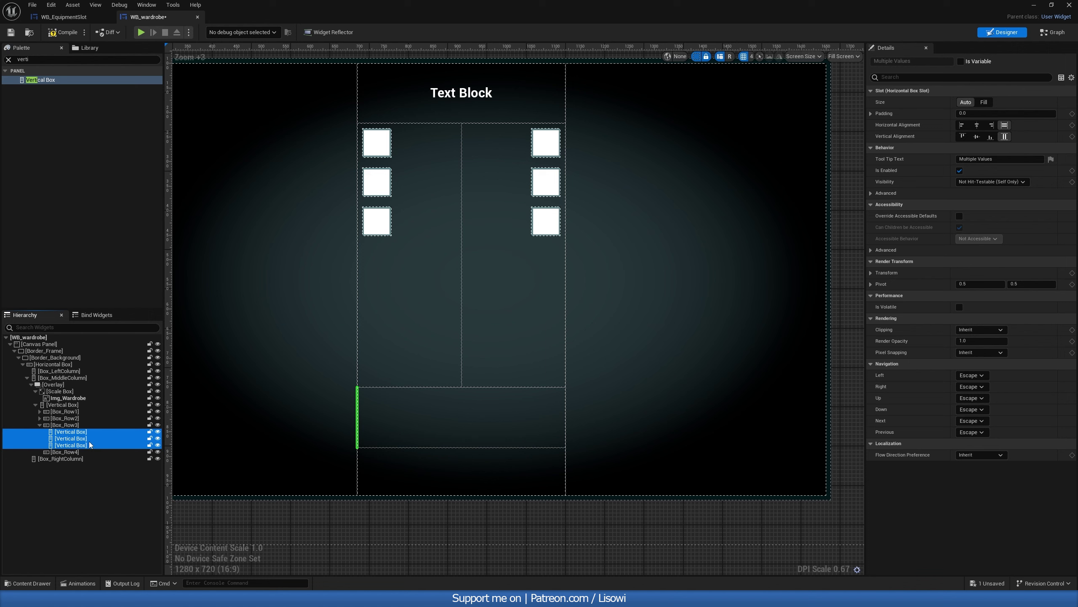
click(984, 102)
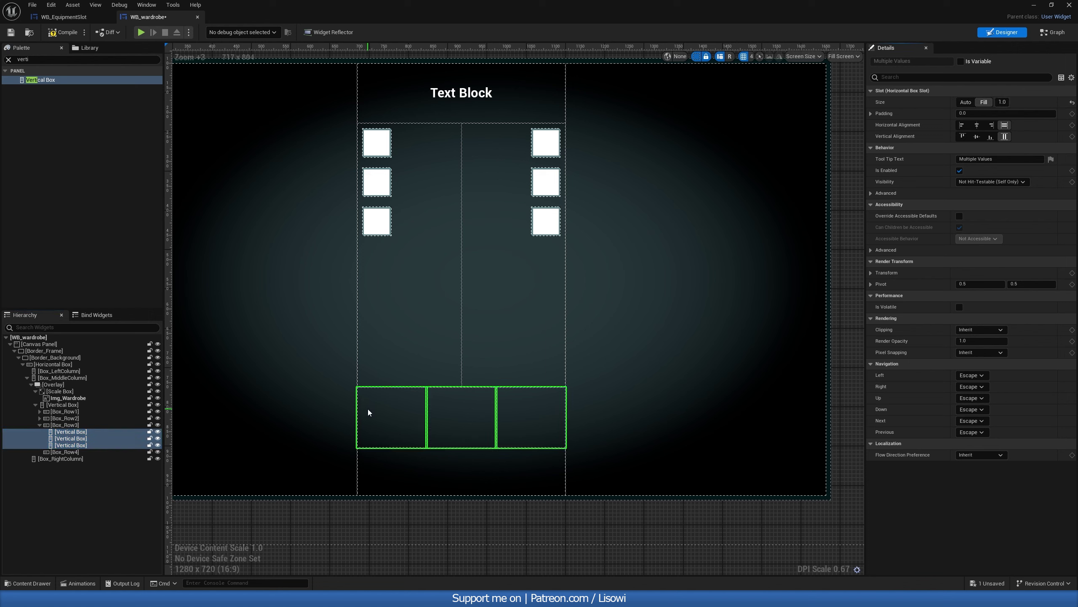
Rename the leftmost vertical box in Box_Row3 as Box_MeleeWeapon.
click(384, 415)
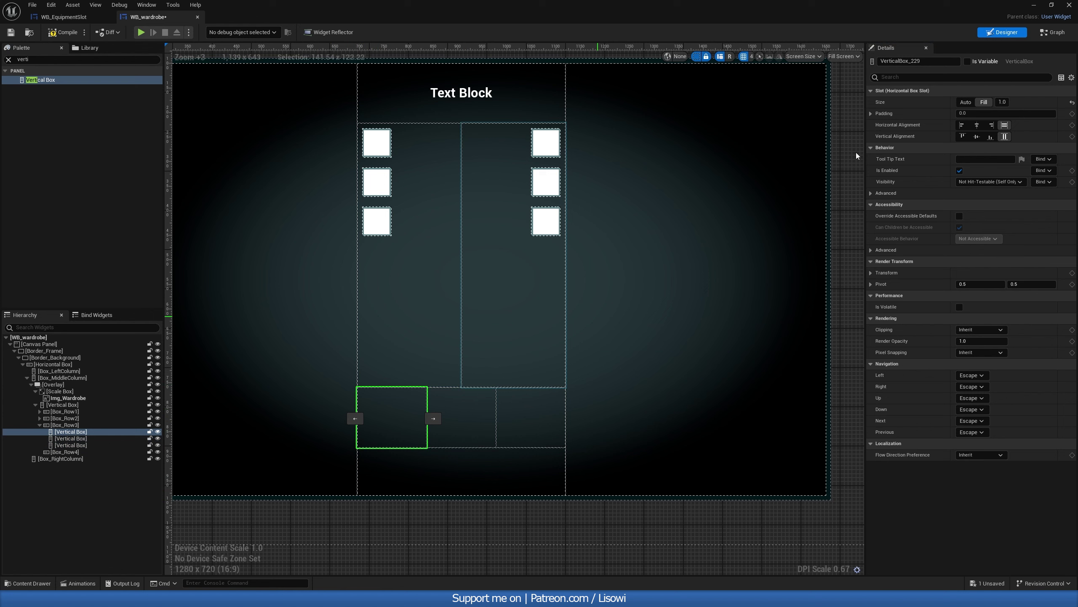
click(930, 63)
text(B-)
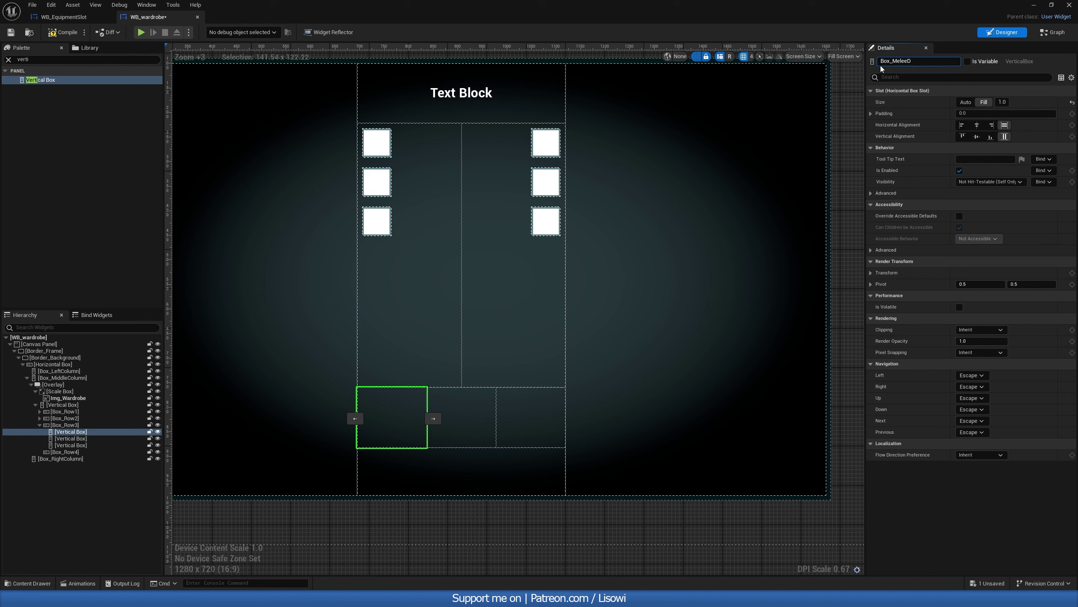
key(Return)
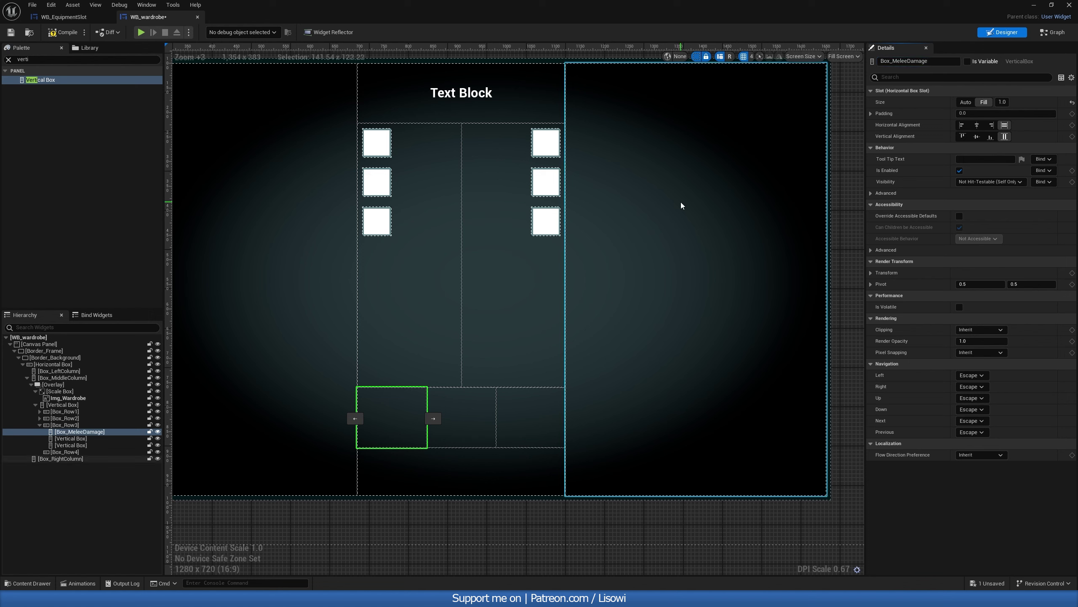
drag(927, 60, 905, 60)
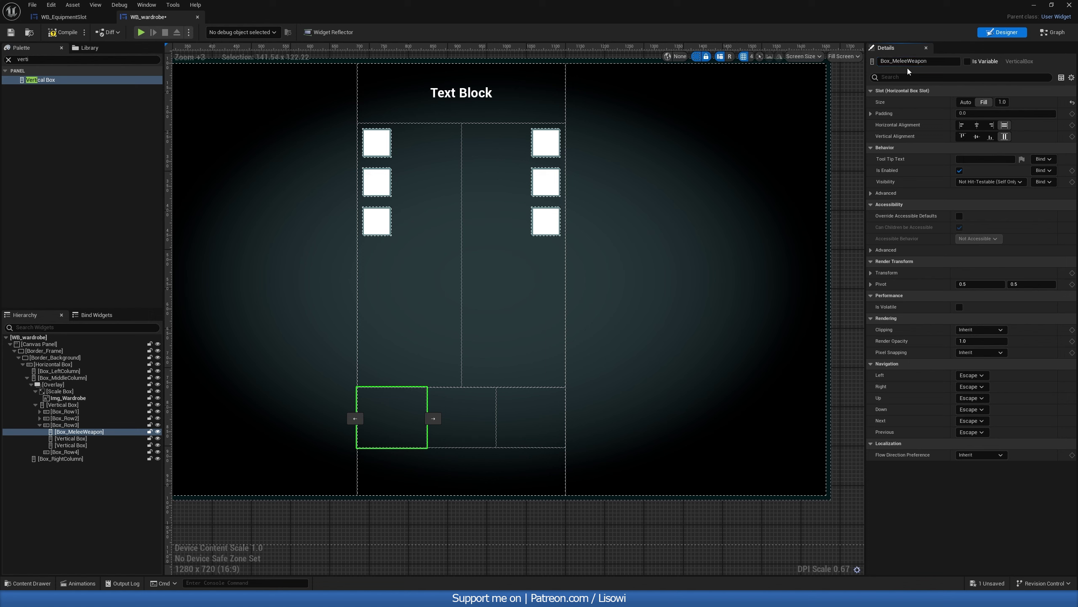
Rename the middle vertical box in Box_Row3 as Box_AC.
click(462, 408)
click(943, 62)
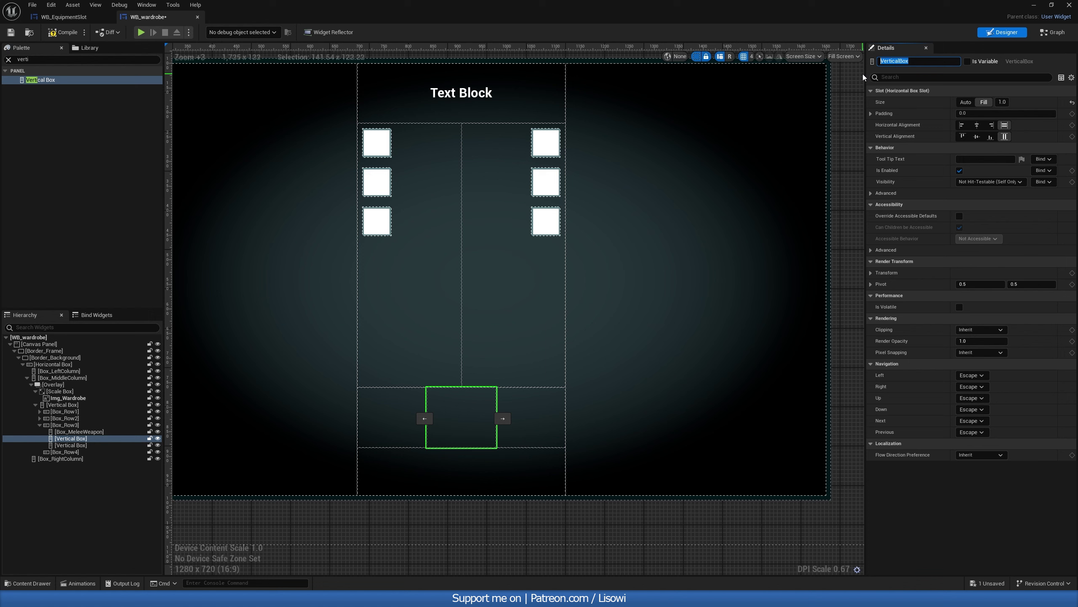
text(Box_AC)
key(Return)
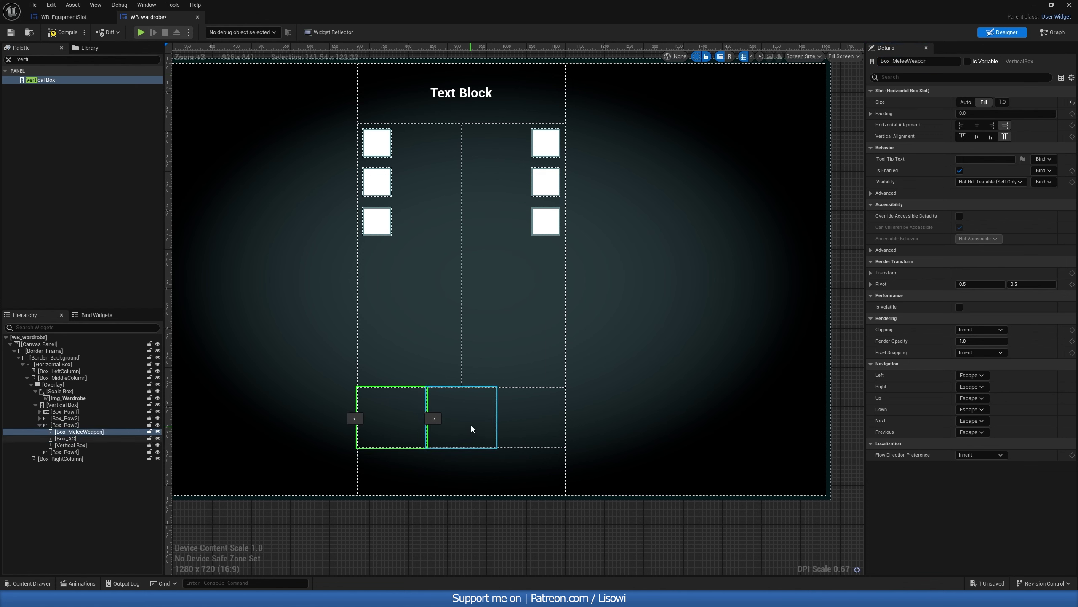
Rename the rightmost vertical box in Box_Row3 as Box_RangedWeapon.
click(527, 418)
click(887, 62)
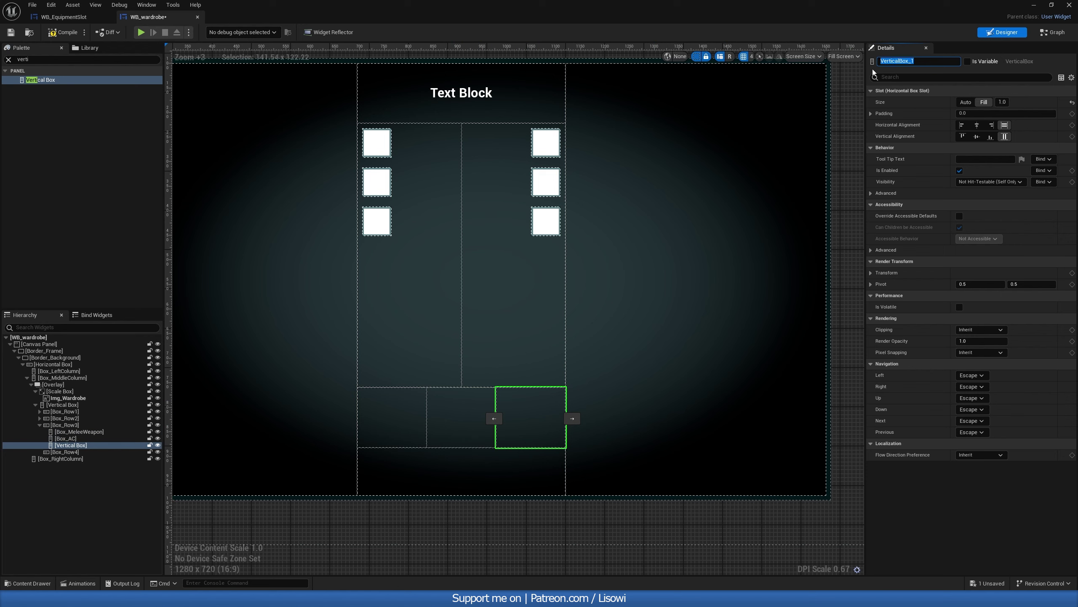
text(Box_RangedWeapon)
key(Return)
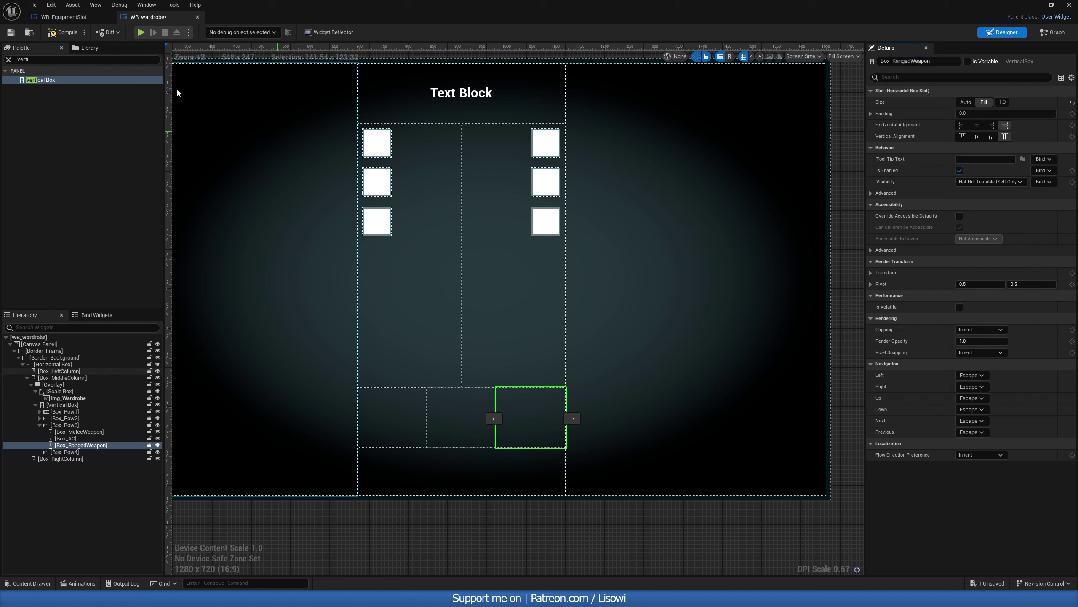
Copy Slot_Hair into Box_MeleeWeapon and Box_RangedWeapon, and align the Box_RangedWeapon copy horizontally to the right.
click(376, 140)
click(387, 408)
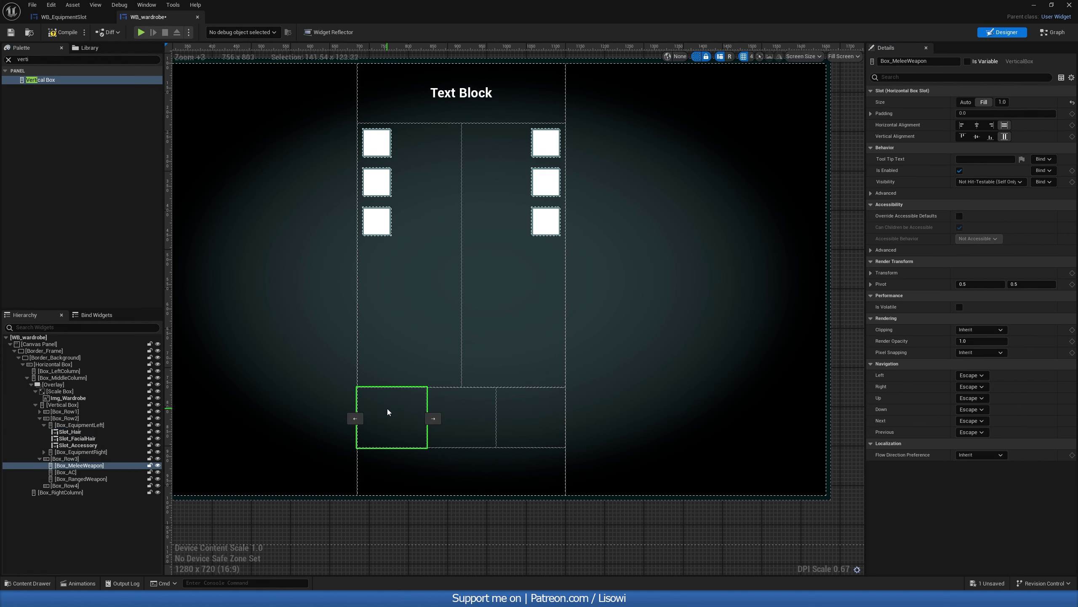
key(ctrl+v)
click(541, 409)
key(ctrl+v)
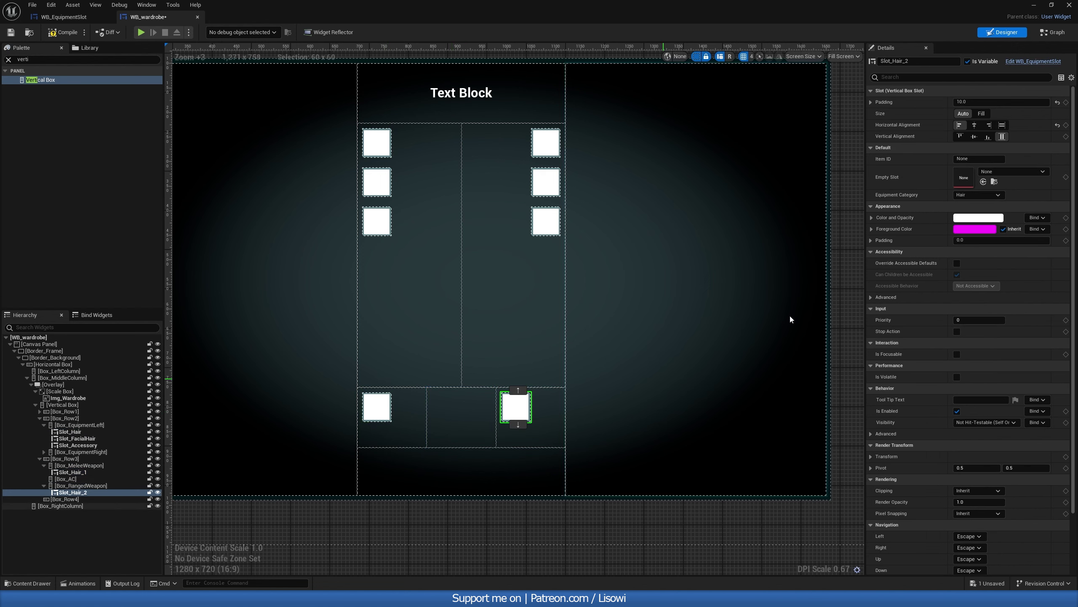
click(989, 125)
Rename the equipment slot in Box_MeleeWeapon as Slot_MeleeWeapon.
click(377, 407)
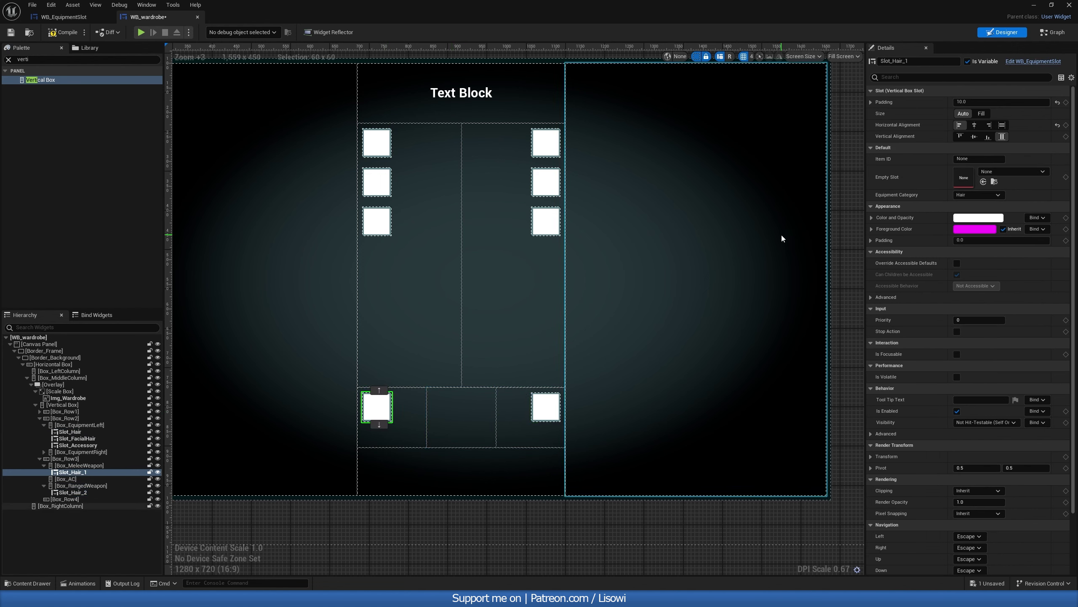
drag(909, 62, 892, 64)
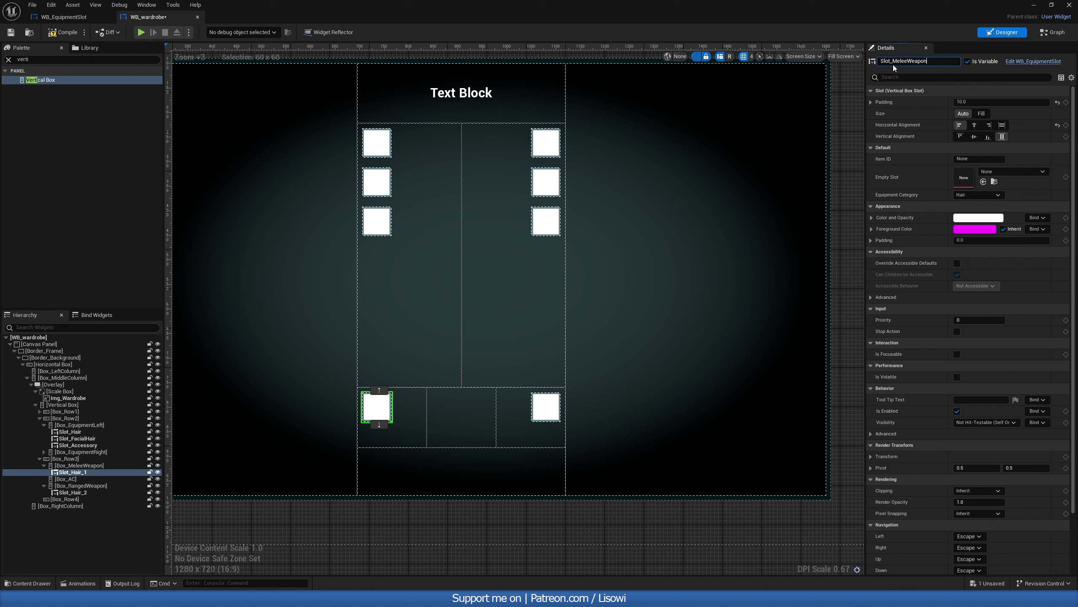
key(Return)
Rename the equipment slot in Box_RangedWeapon as Slot_RangedWeapon.
click(545, 407)
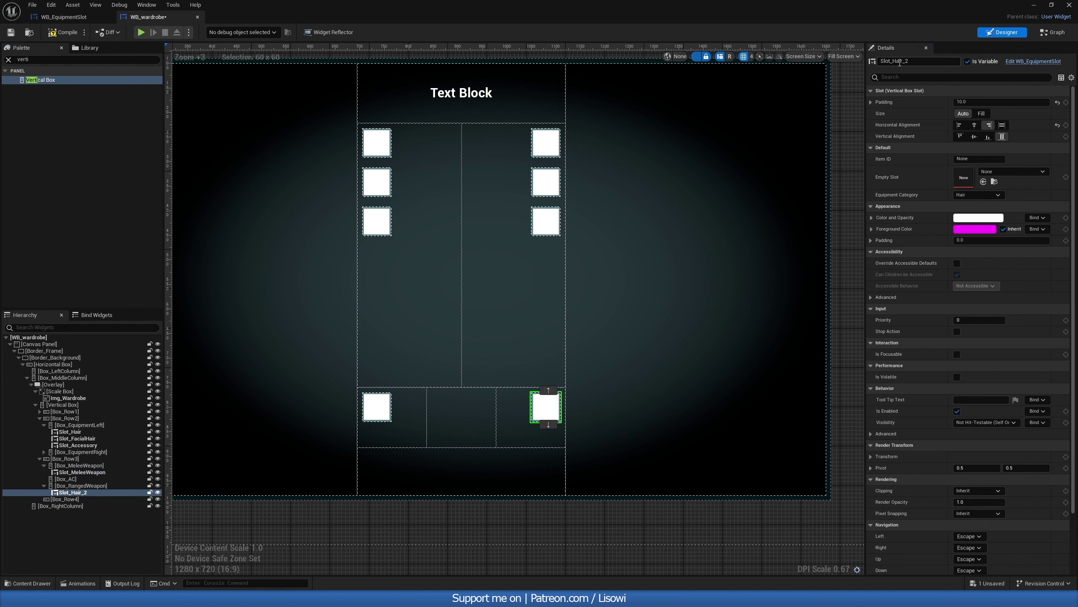
drag(900, 62, 893, 63)
text(RangedWeapon)
key(Return)
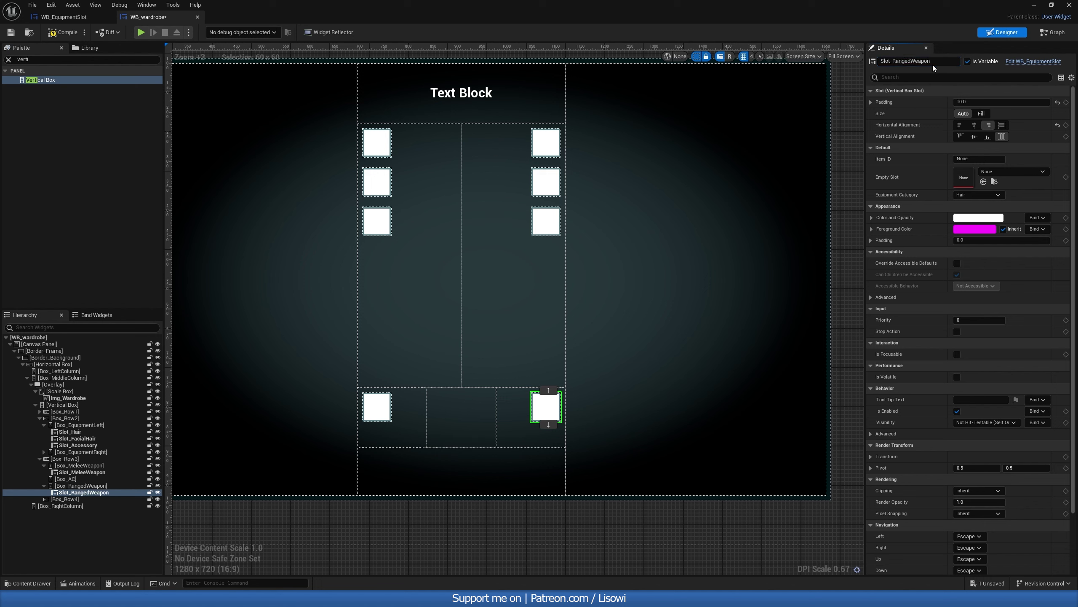
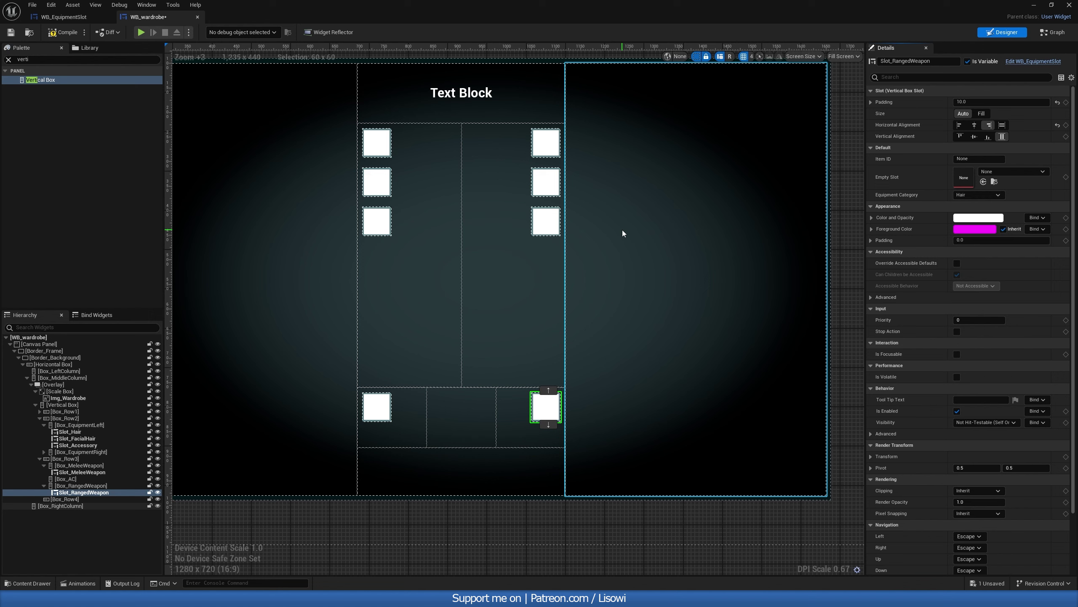
Find the Overlay widget, add one inside Box_AC and set its size to Fill.
click(474, 408)
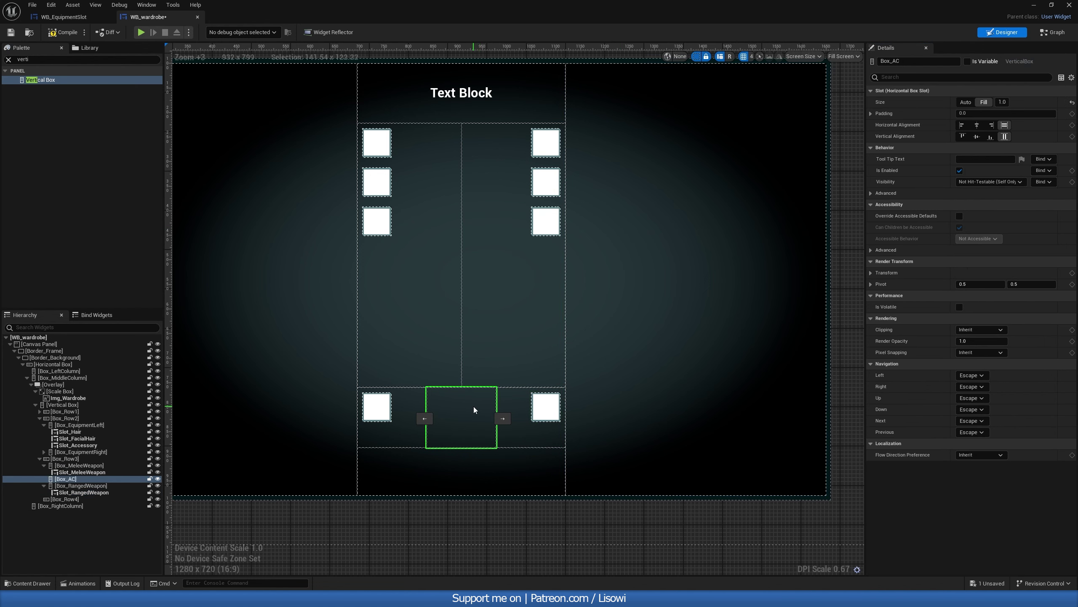
click(23, 60)
double_click(23, 60)
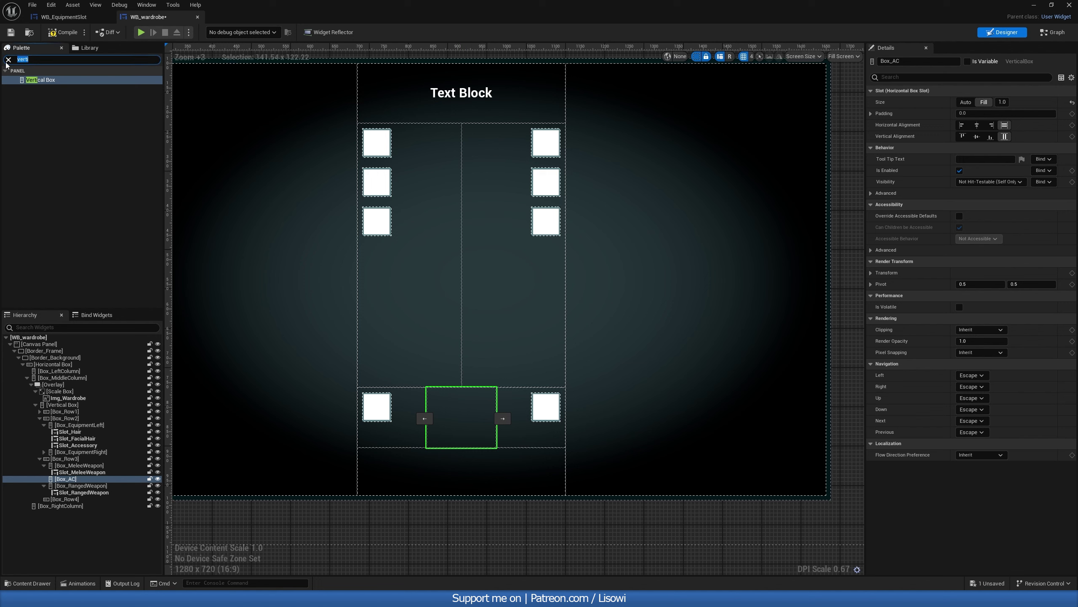
text(over)
drag(44, 81, 66, 478)
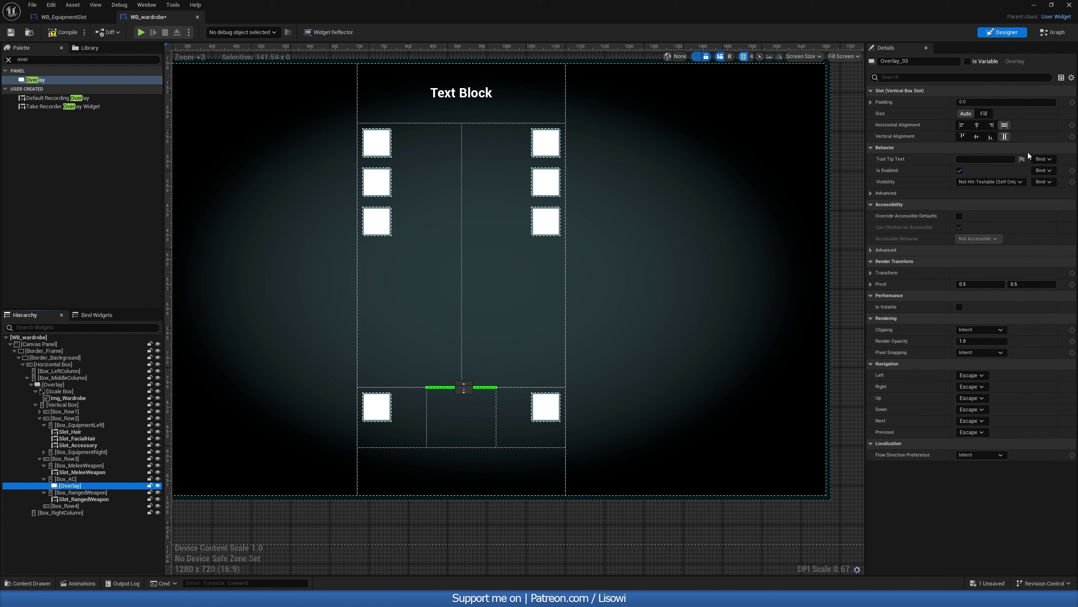
click(984, 113)
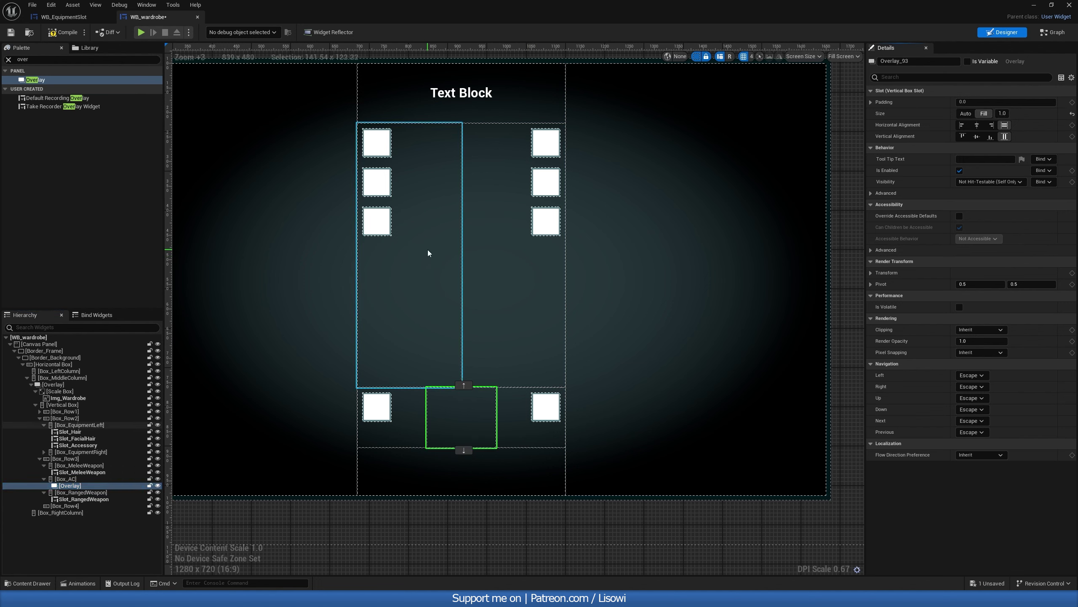
Add an Image inside the Box_AC overlay, name it Img_ShieldIcon and turn off Is Variable.
click(19, 59)
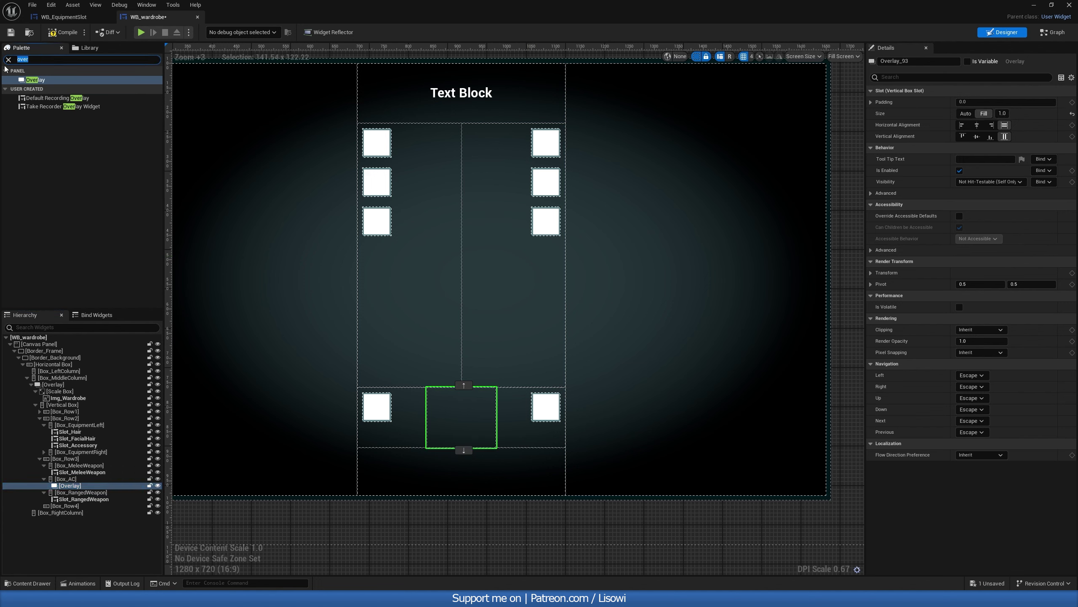
text(image)
drag(34, 80, 70, 487)
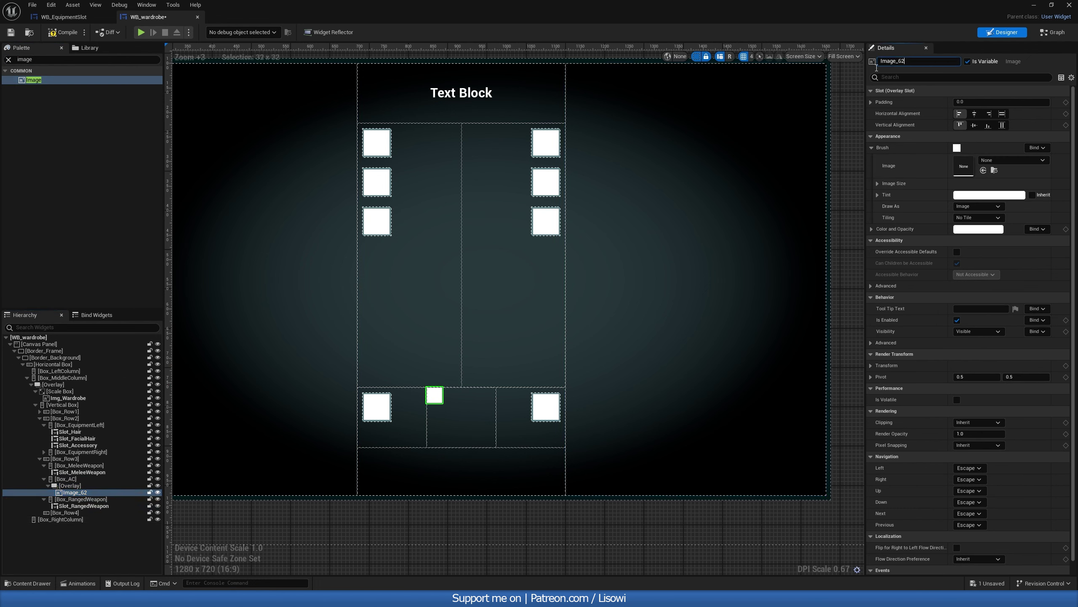
key(ctrl+a)
text(I)
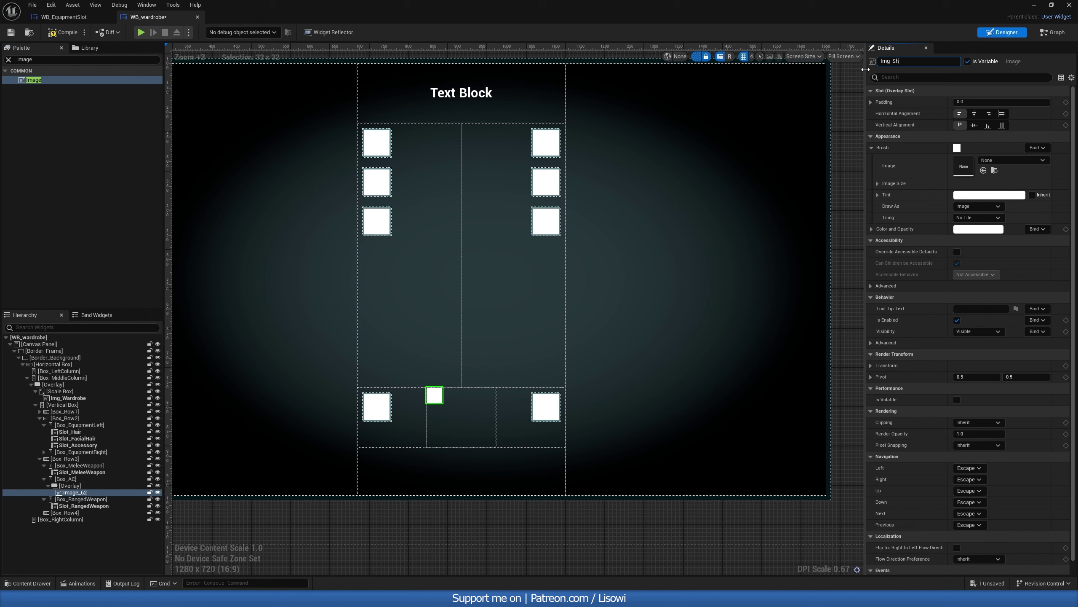
key(Return)
click(967, 61)
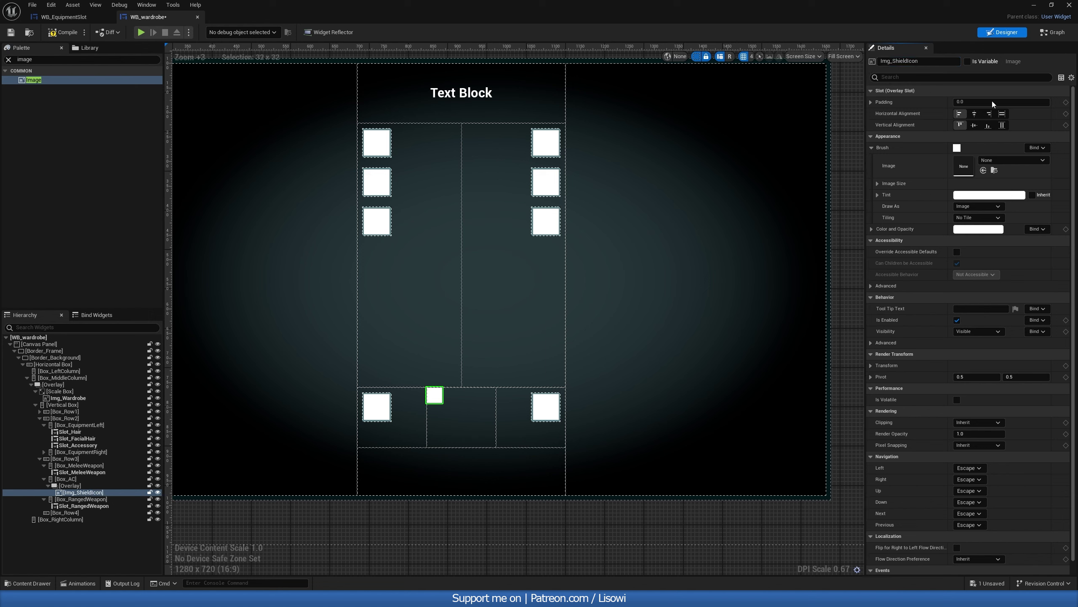
Search the brush image assets of Img_ShieldIcon for "shield" and "ac".
click(1000, 162)
text(shield)
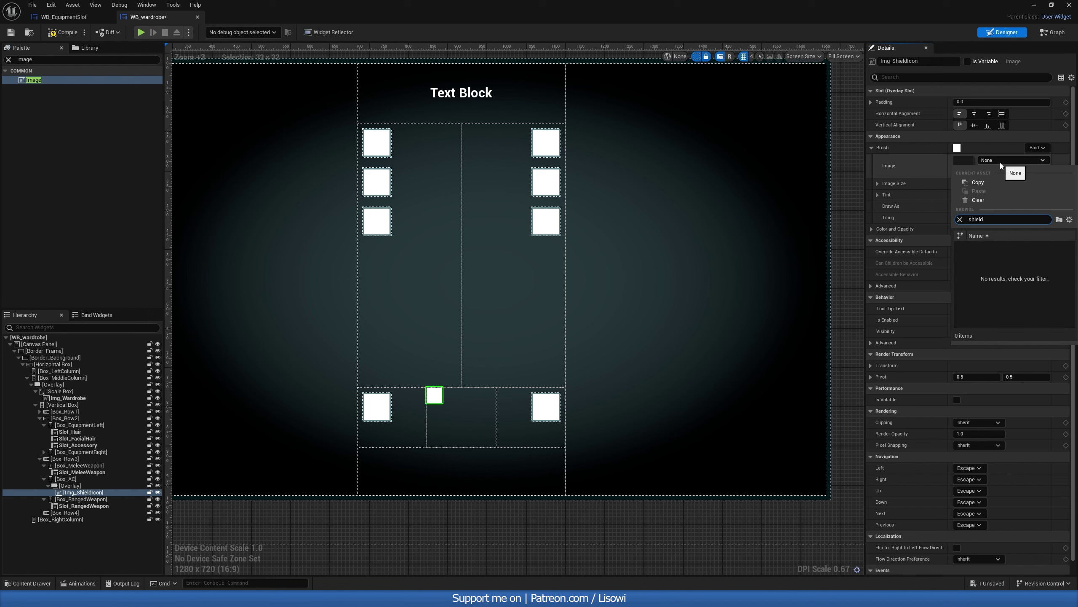
drag(987, 215, 955, 226)
text(a)
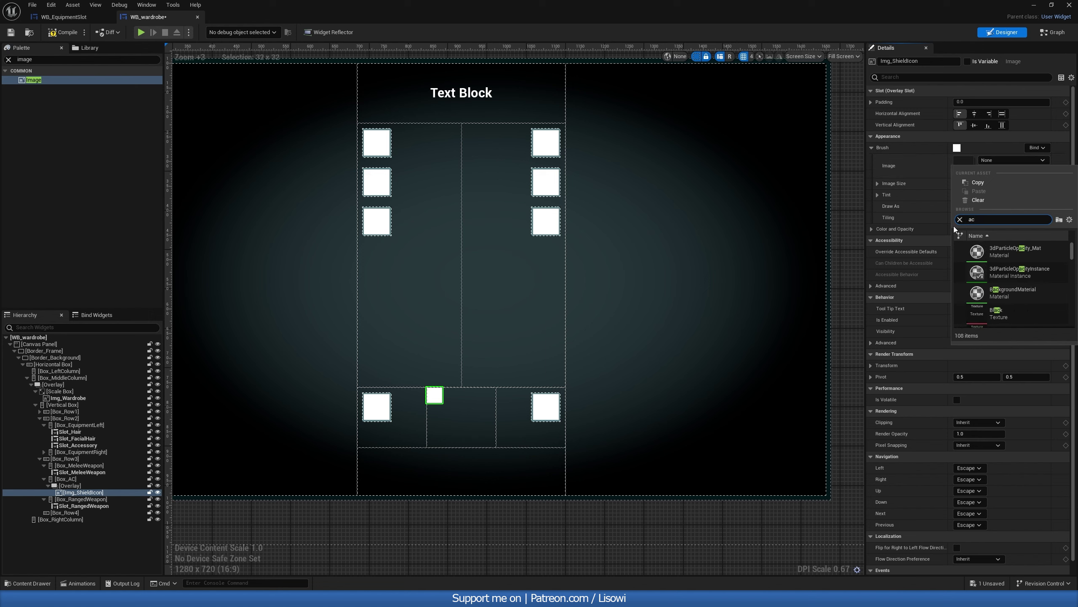
text(c)
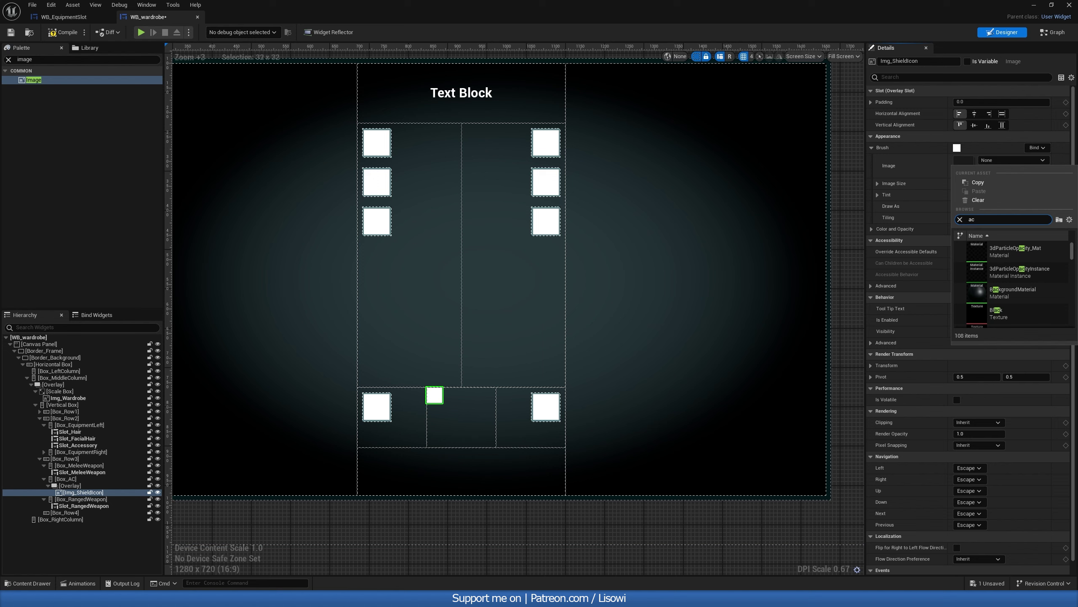
Check the Equipment_Weapons and Equipment_Apparel folders for a shield icon and import the ShieldIcon_02 texture into Equipment_Images.
click(28, 583)
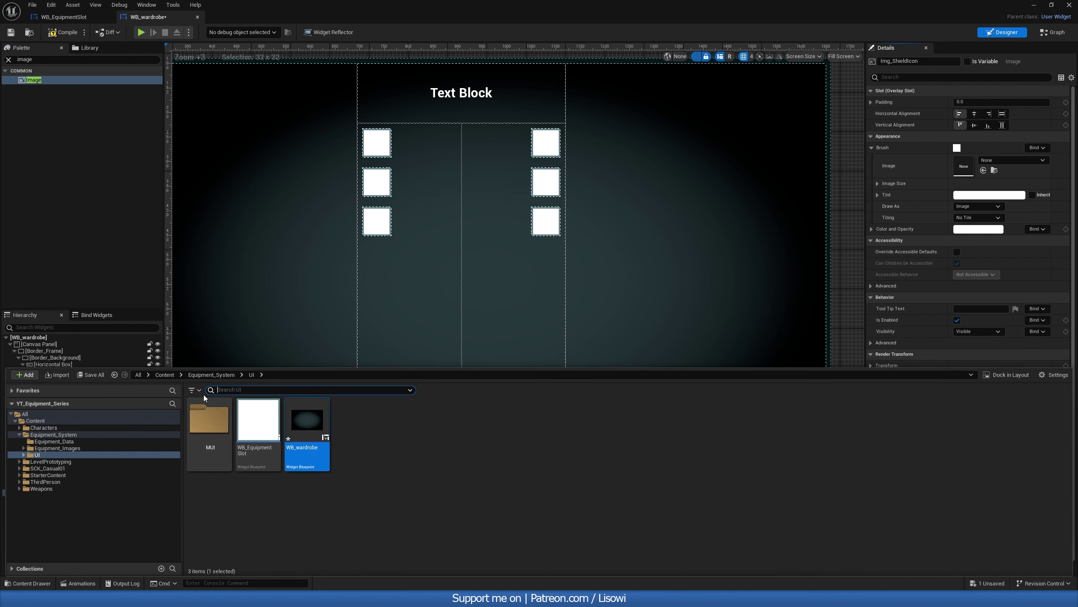
click(165, 374)
double_click(259, 425)
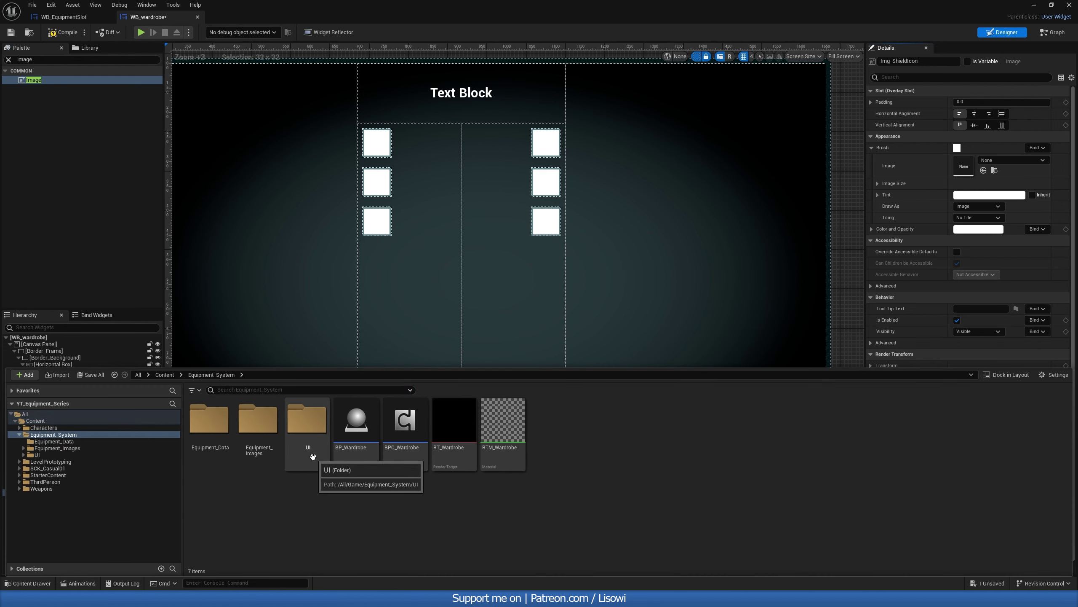
double_click(257, 426)
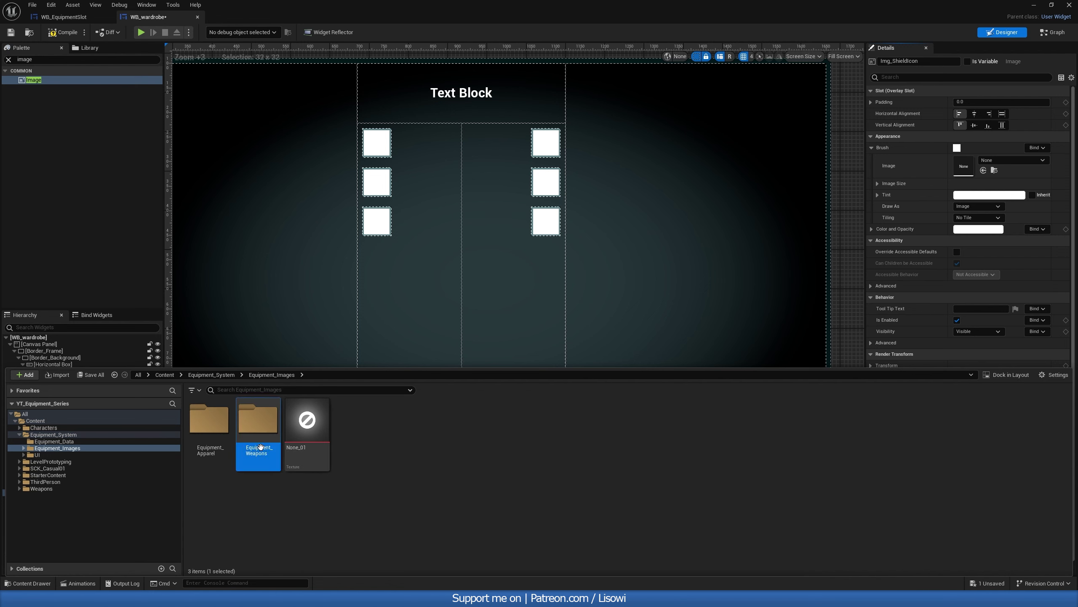
double_click(257, 424)
click(288, 374)
double_click(209, 423)
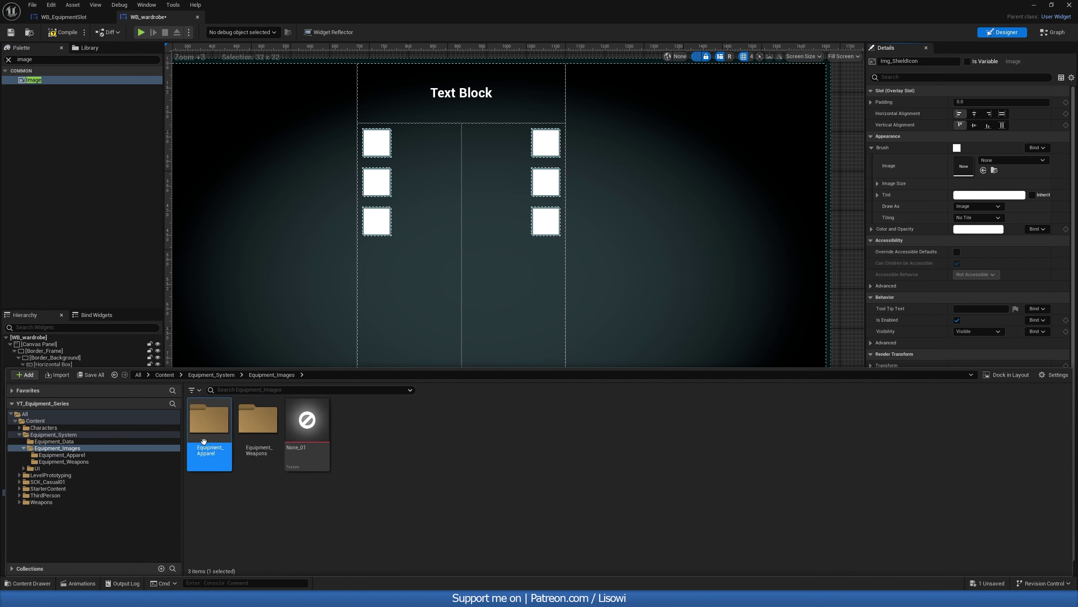
click(272, 374)
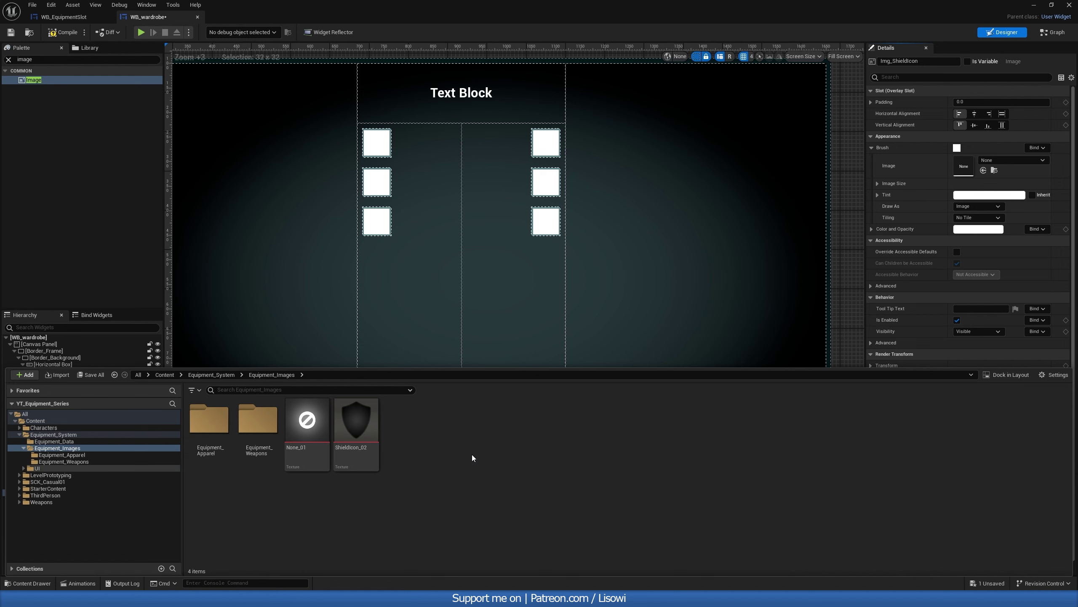
key(ctrl+space)
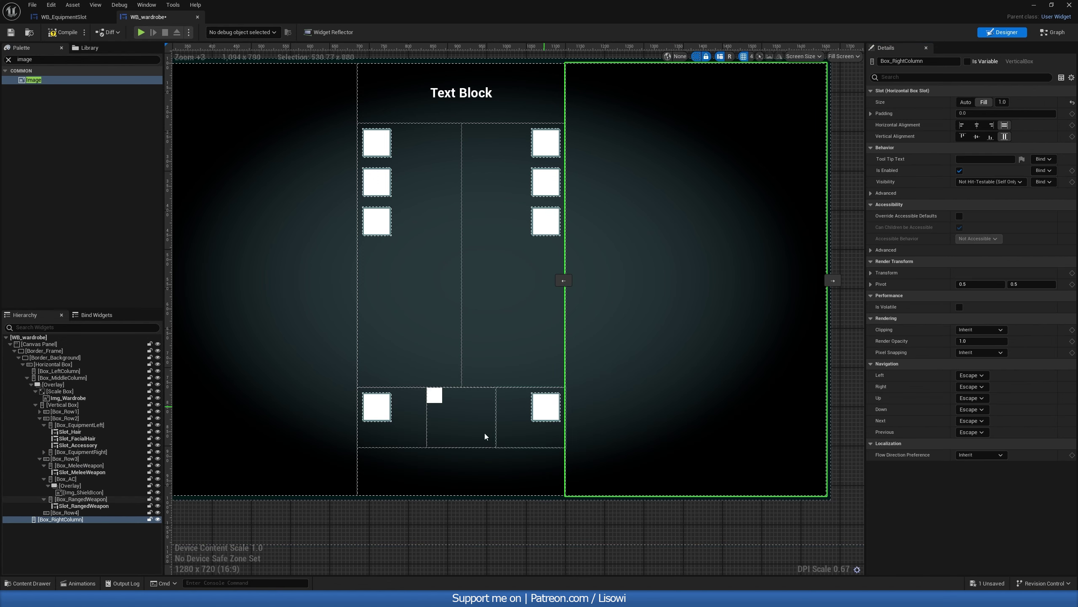
Set the brush image of Img_ShieldIcon to the ShieldIcon_02 texture.
click(1004, 161)
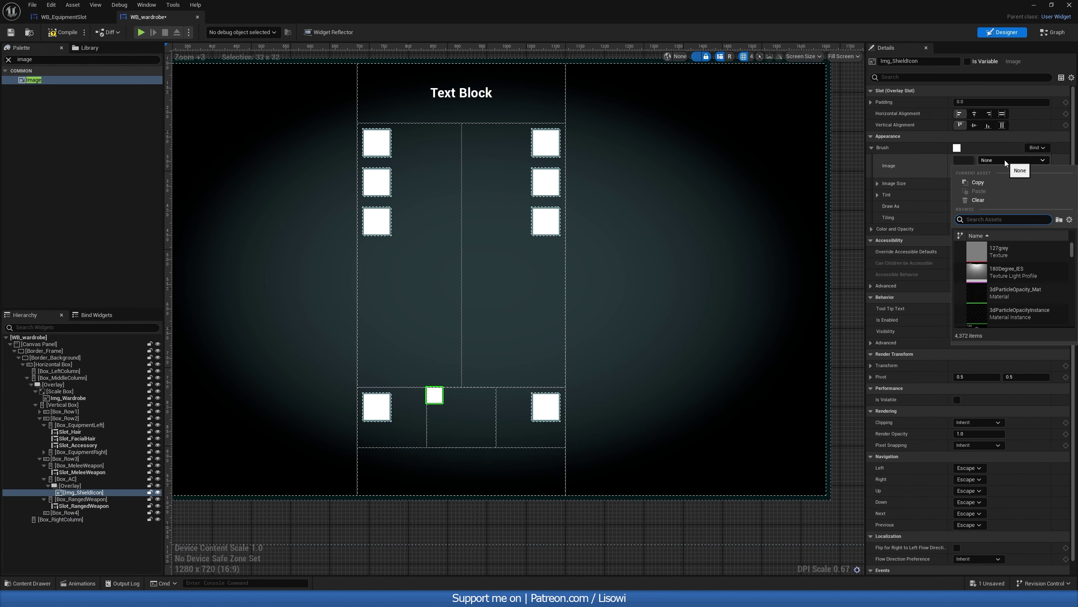
text(shie)
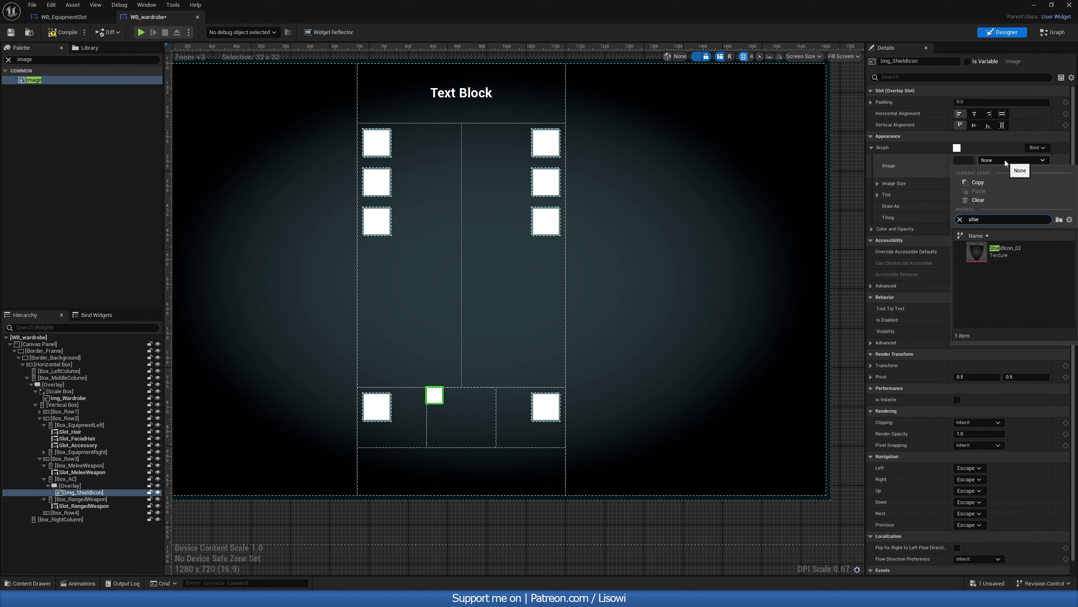
click(1005, 250)
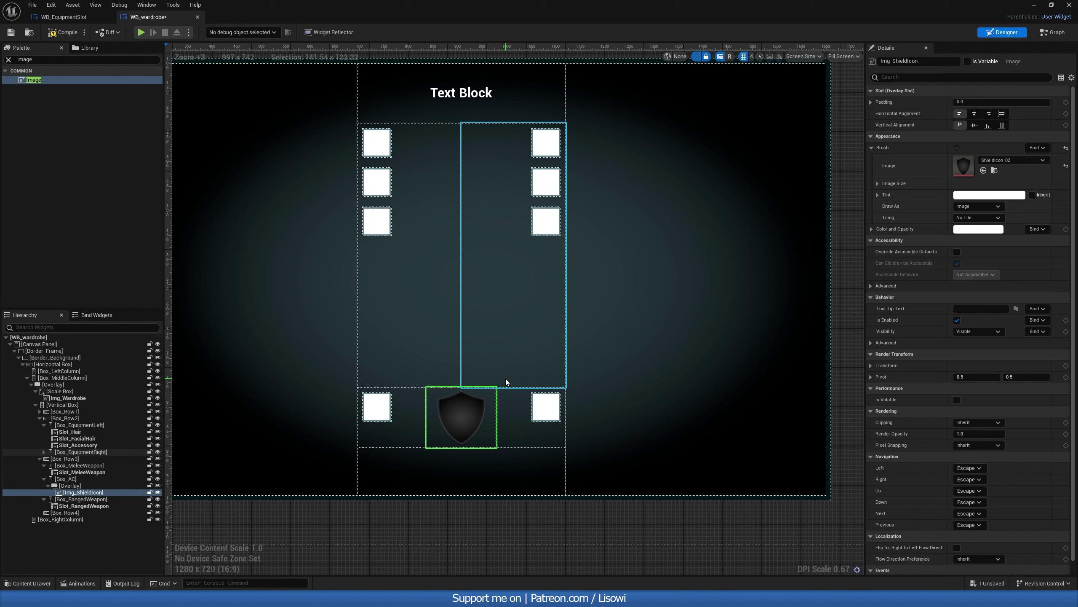
Add a Vertical Box to the Box_AC overlay, name it VerticalBox_AC and set its horizontal and vertical alignment to fill.
click(21, 59)
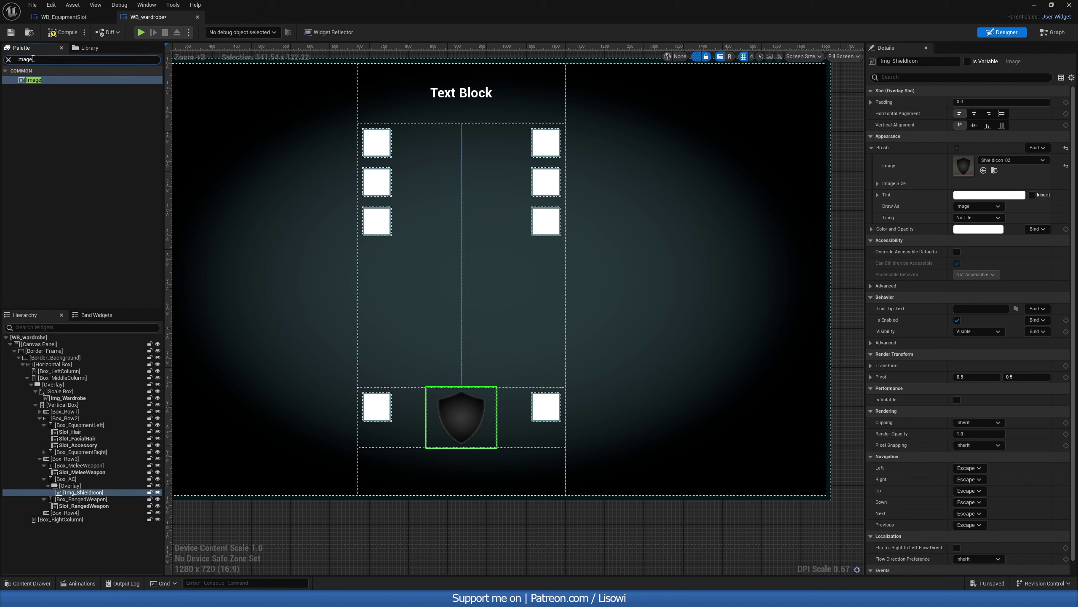
text(verti)
drag(40, 80, 77, 487)
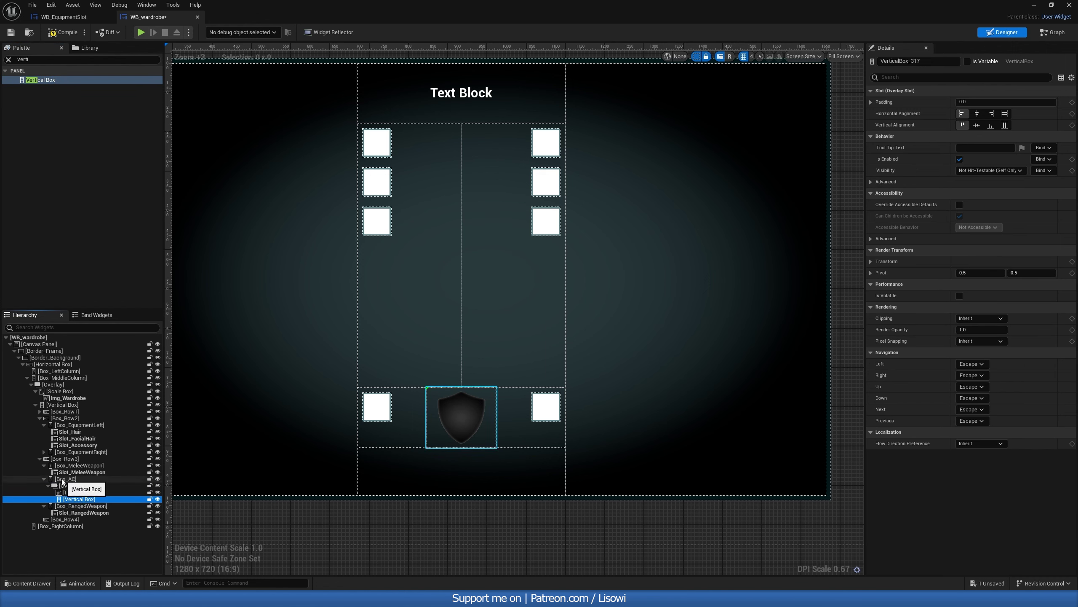
drag(931, 59, 912, 65)
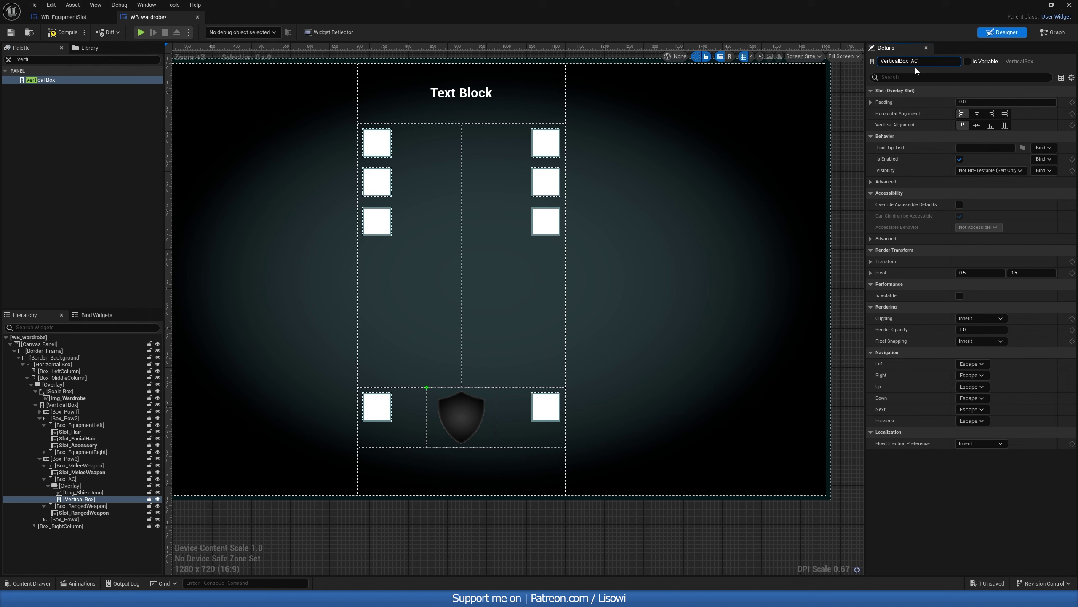
key(Return)
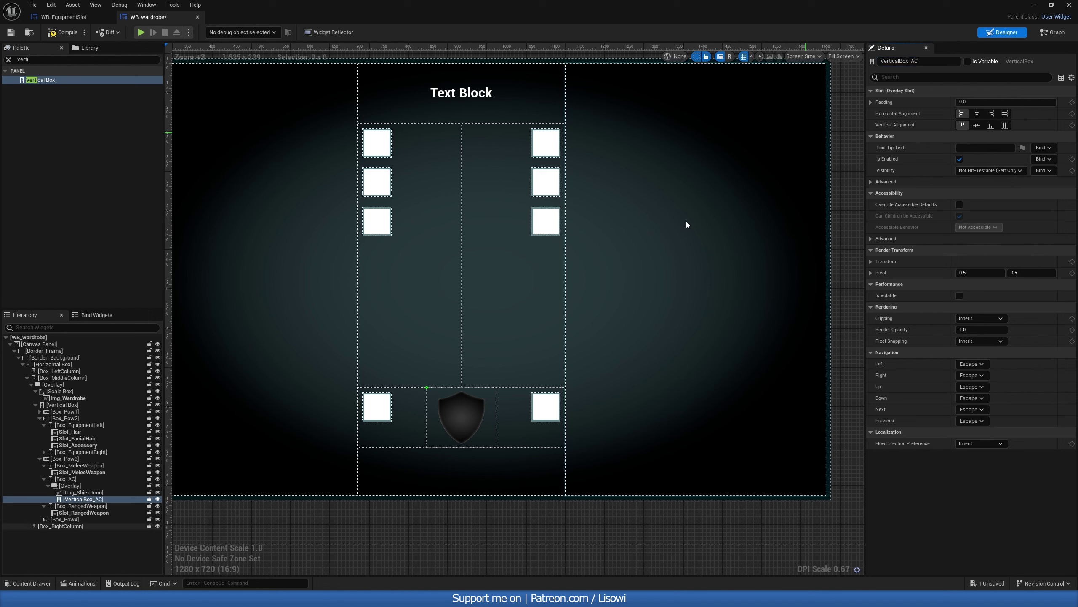
click(1004, 114)
click(1004, 124)
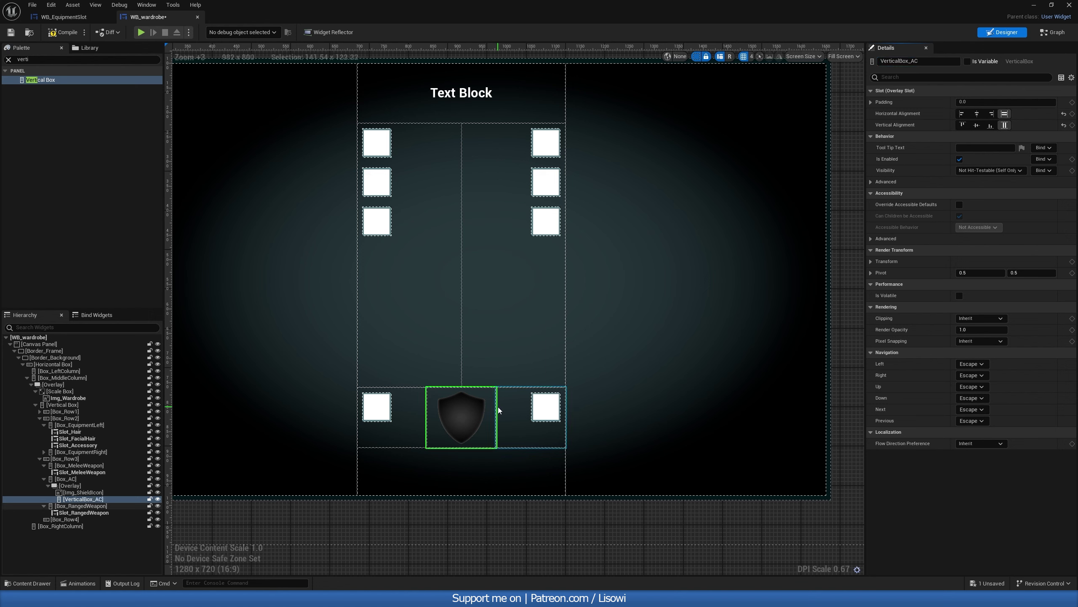
Add two Text widgets inside VerticalBox_AC.
click(44, 66)
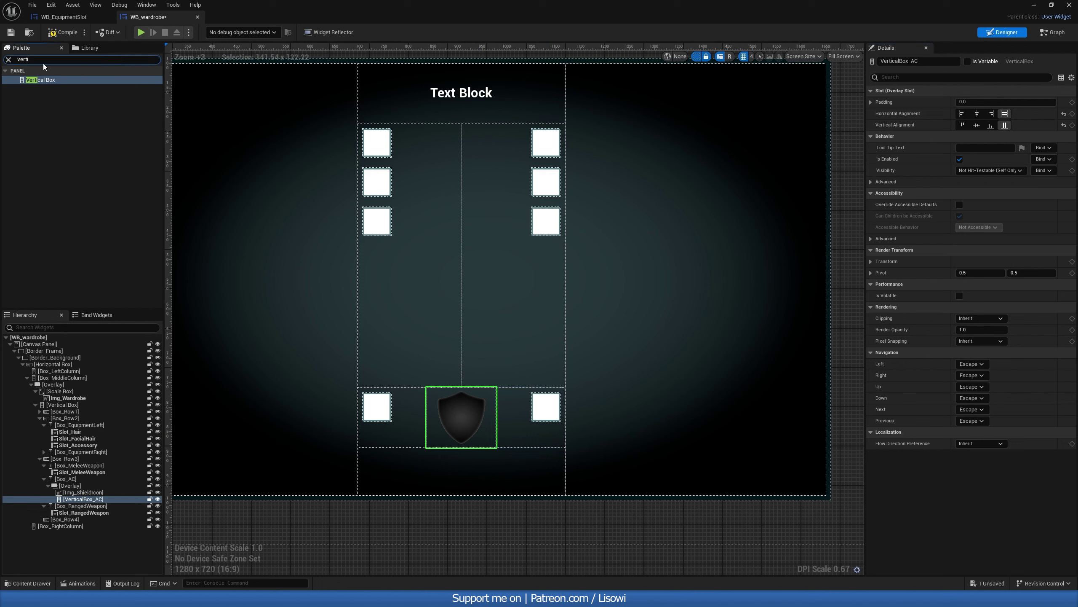
double_click(23, 59)
text(text)
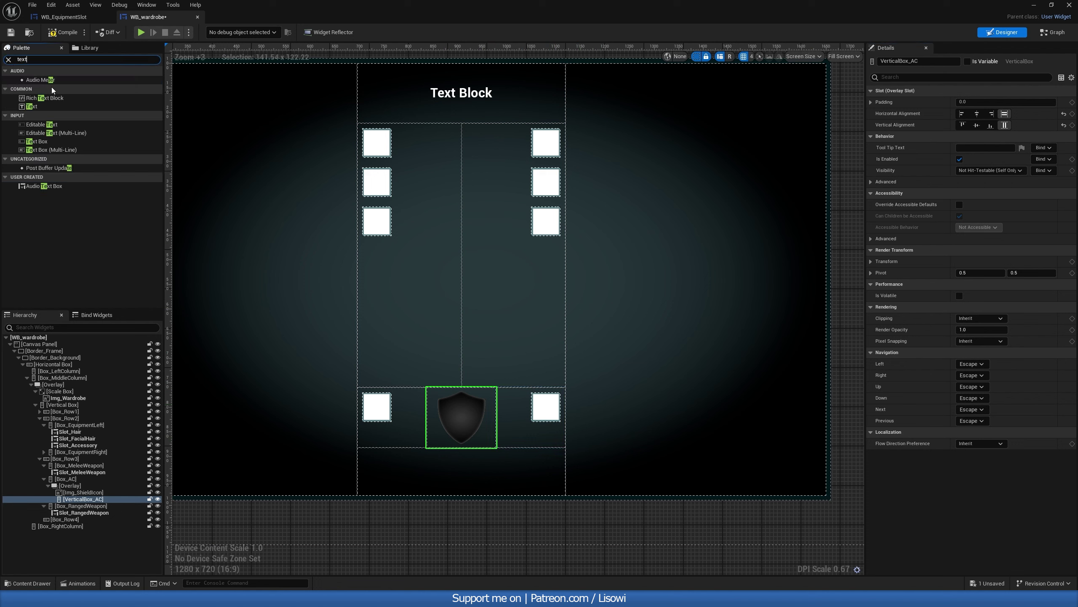
drag(32, 88, 92, 512)
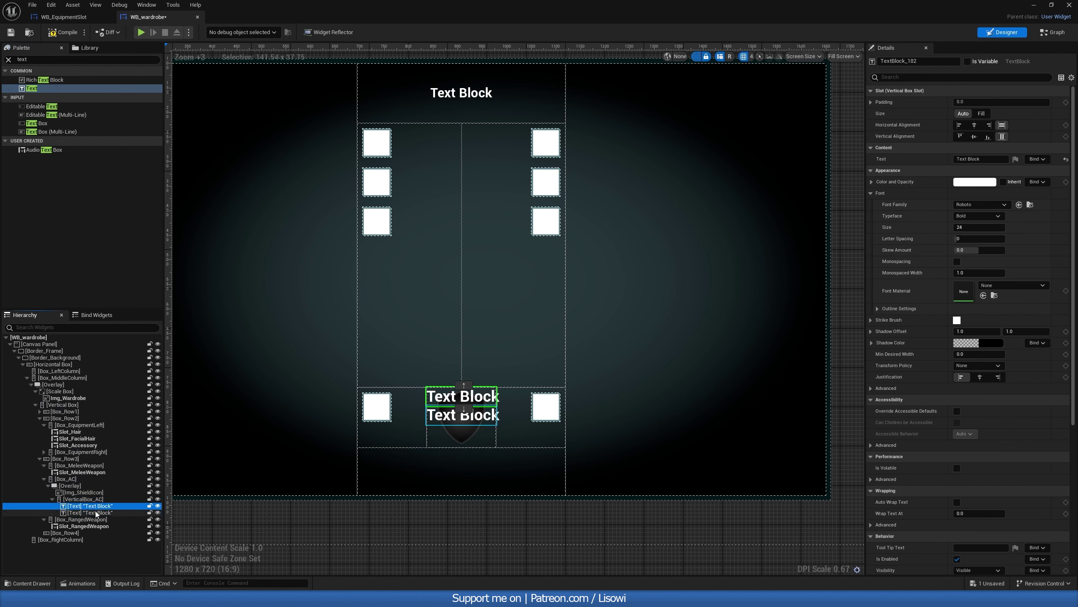
Set the font size of both text blocks in VerticalBox_AC to 14, with their slot size on Auto.
ctrl+click(91, 506)
click(977, 227)
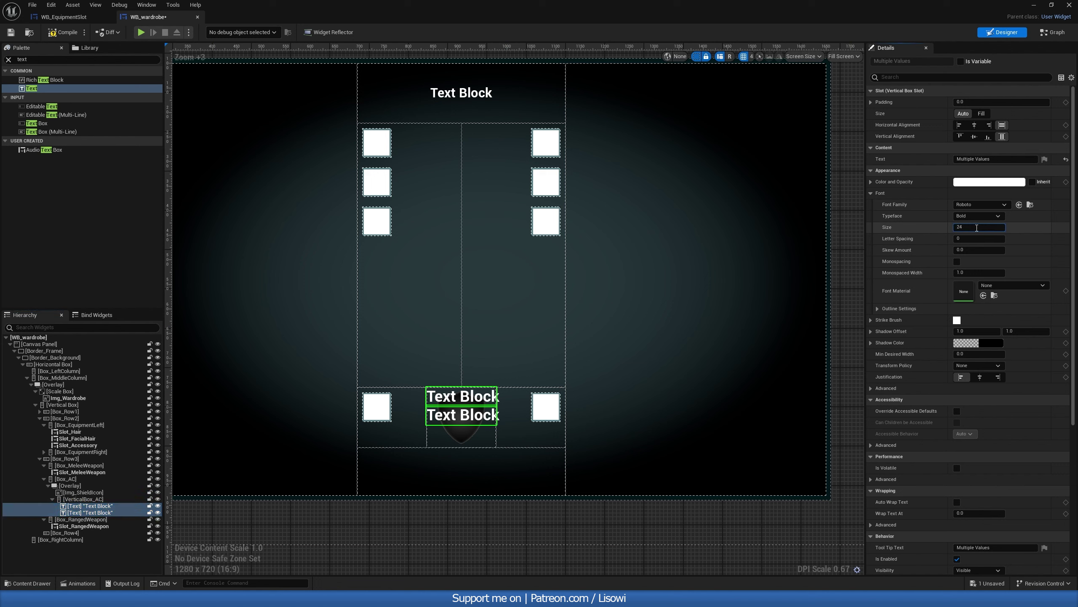
key(Return)
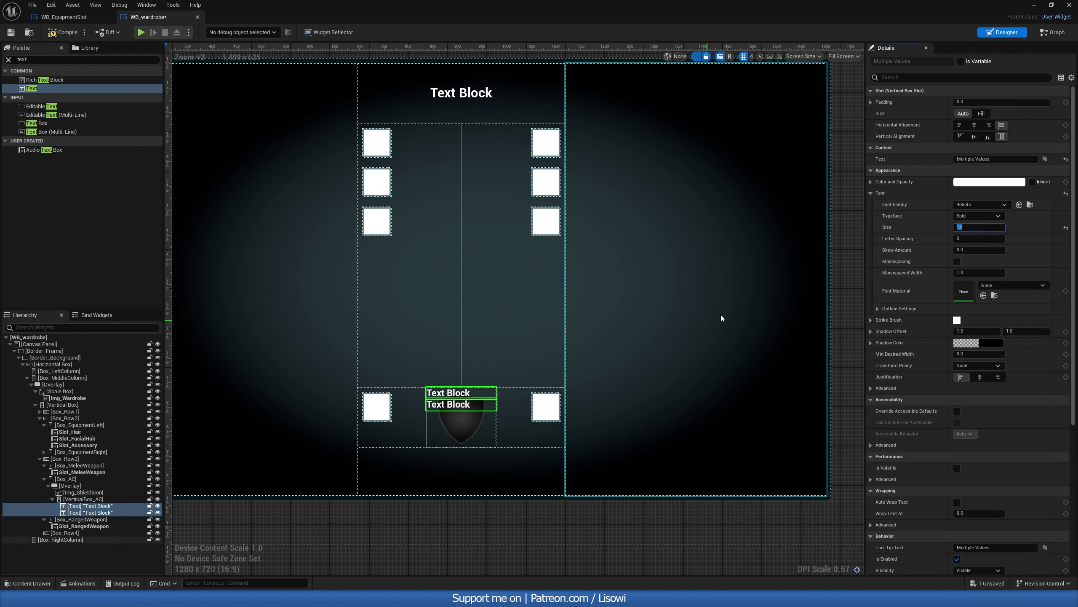
click(982, 113)
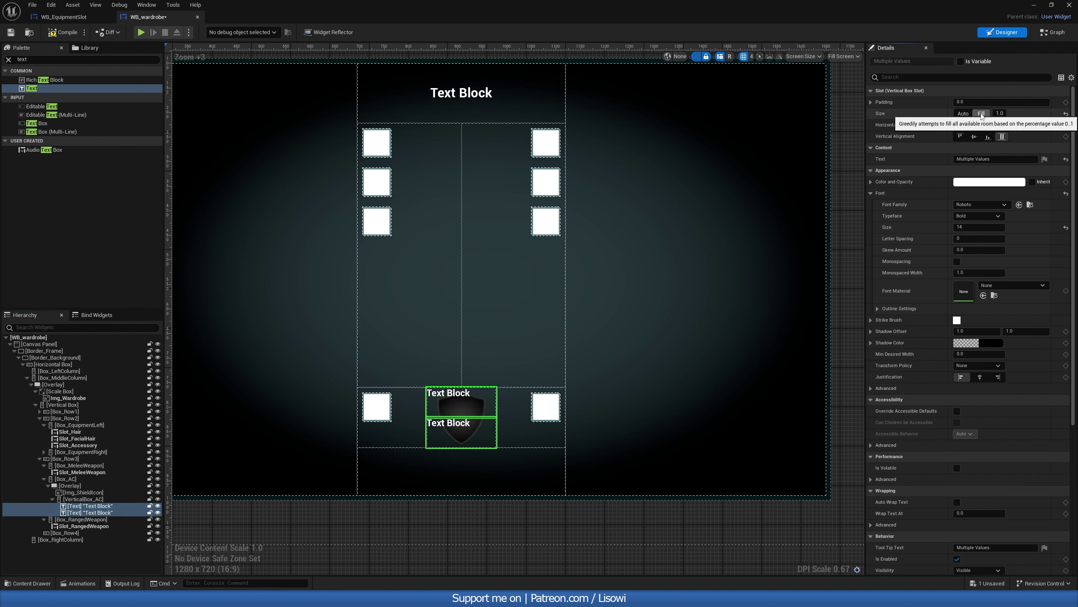
click(962, 113)
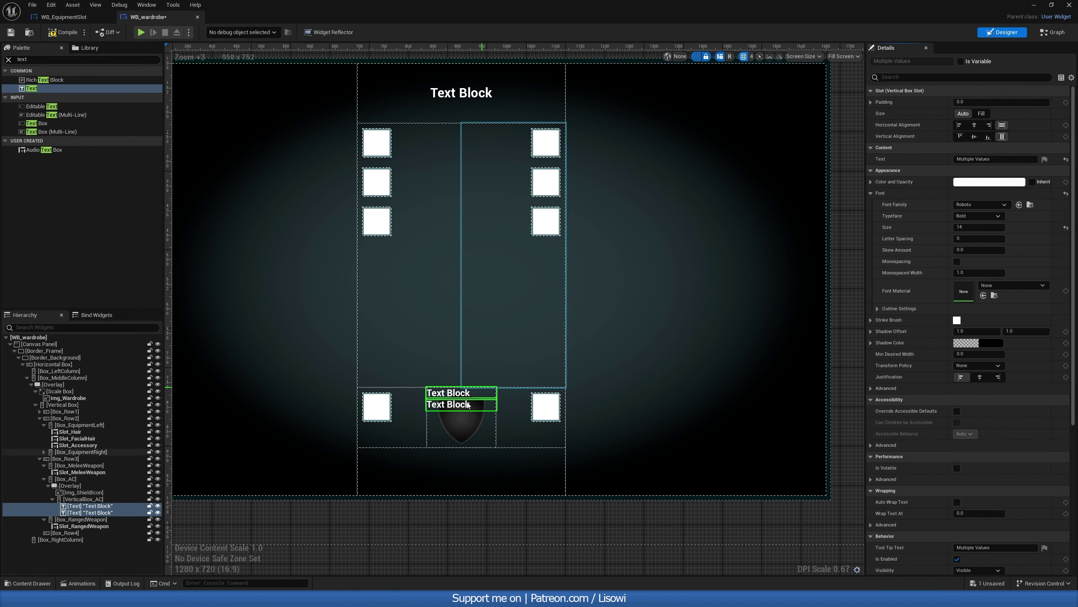
Center the upper text block of VerticalBox_AC horizontally and name it Txt_AC.
click(452, 396)
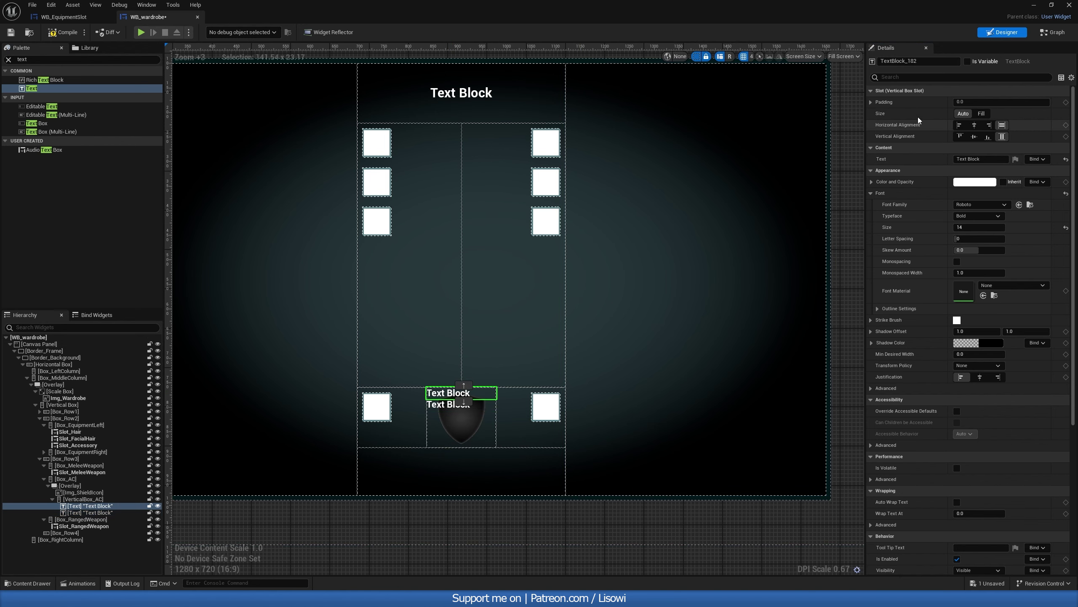
click(975, 126)
scroll(532, 325, up, 1)
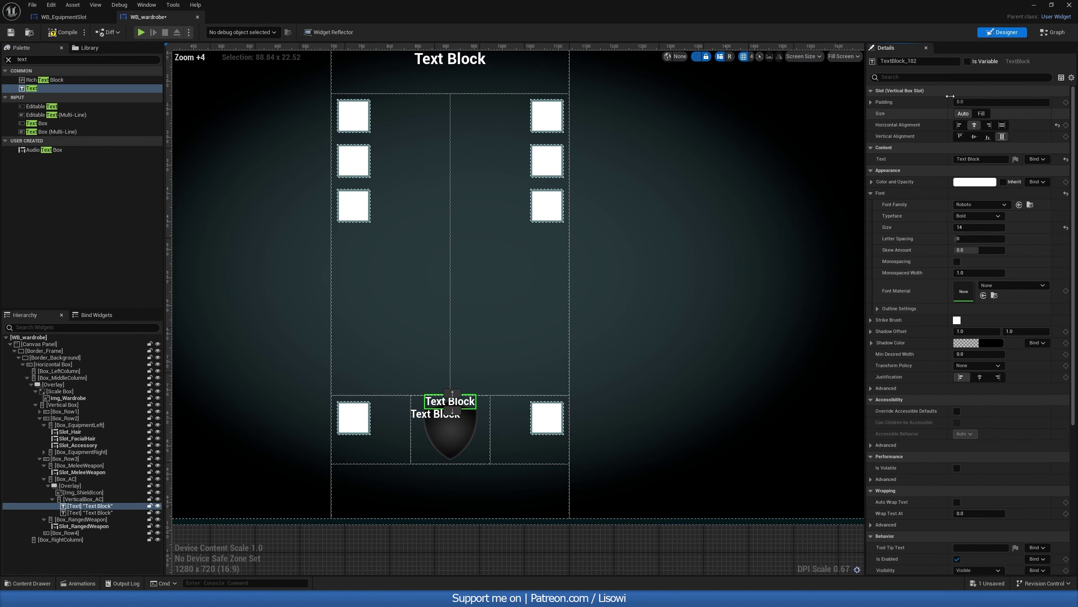
click(917, 61)
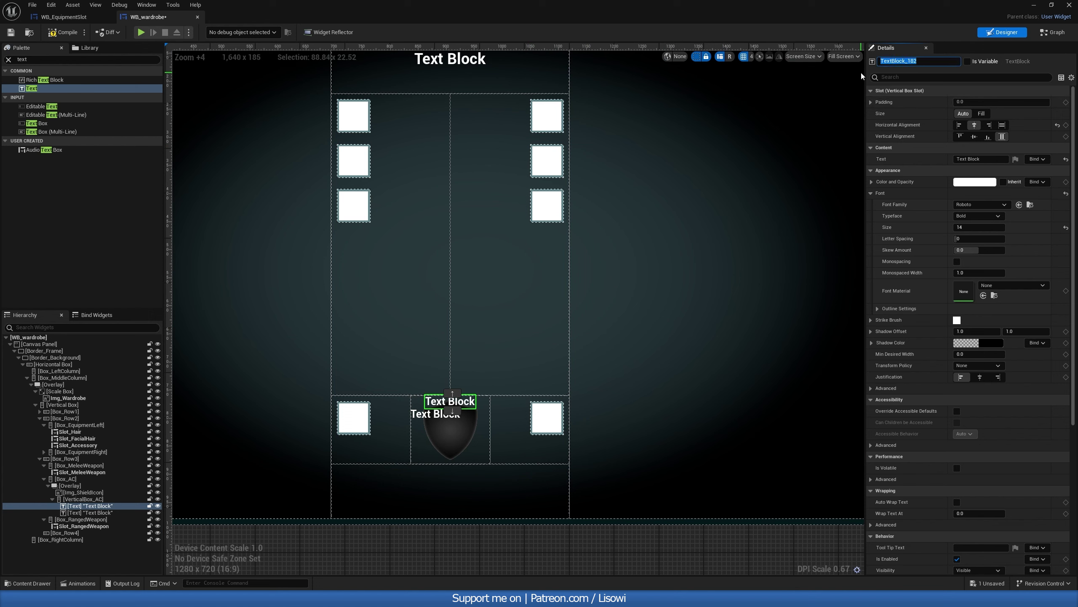
text(Txt_AC)
key(Return)
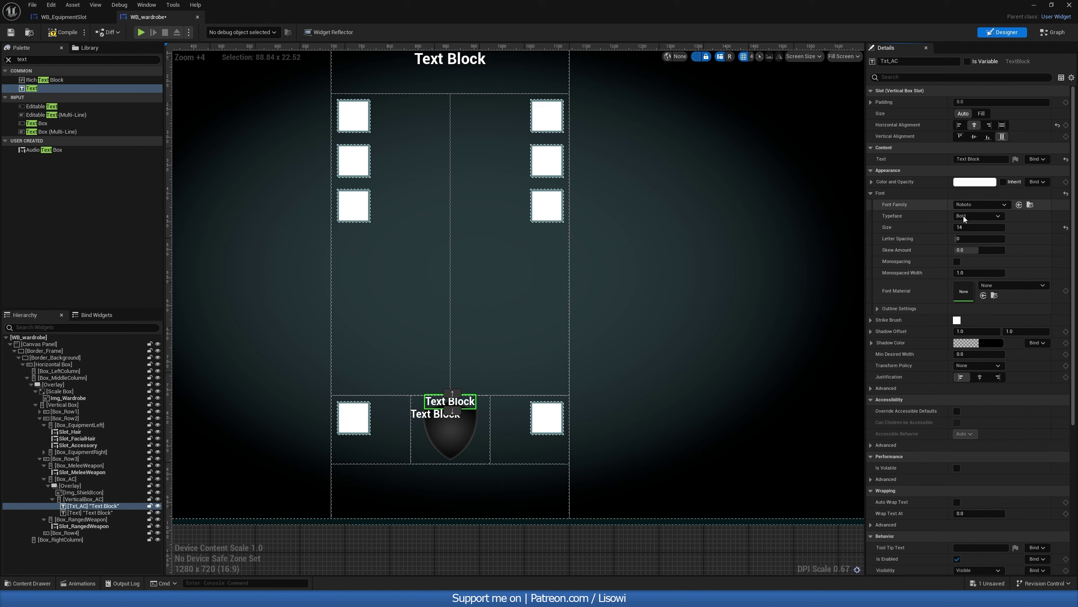
Set the top padding of Txt_AC to 30.
click(871, 102)
click(958, 125)
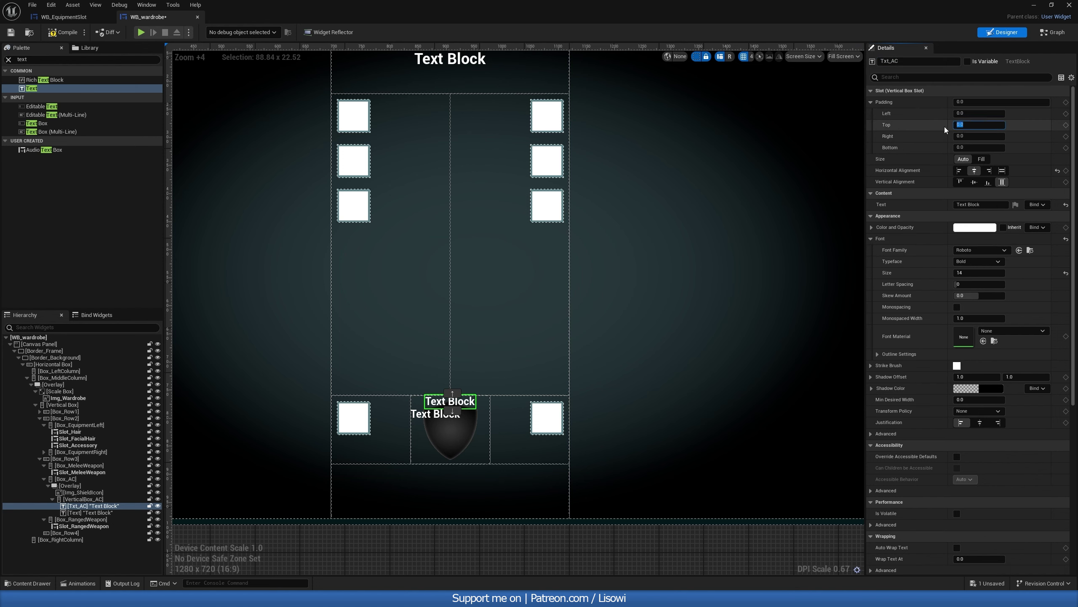
text(10)
key(Return)
text(20)
key(Return)
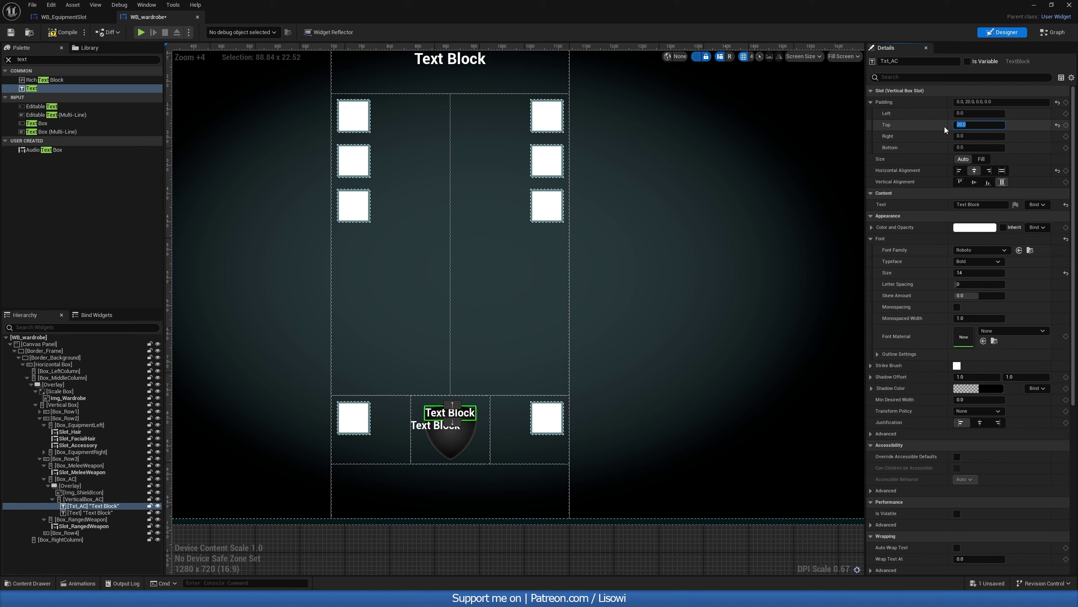
text(30)
key(Return)
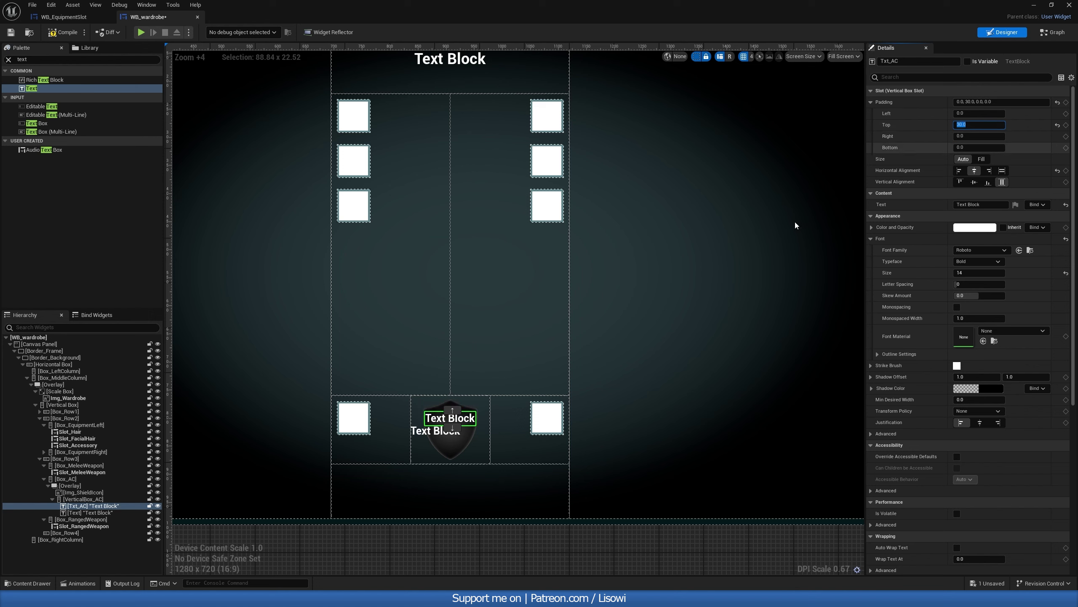
Center the lower text block of VerticalBox_AC horizontally and set its top padding to 5.
click(431, 436)
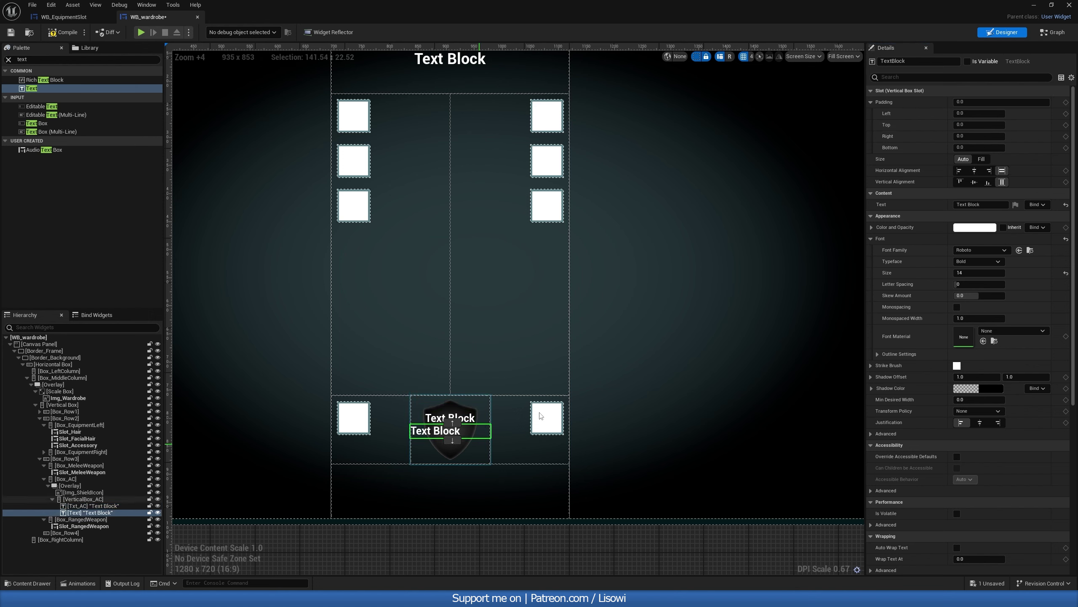
click(974, 171)
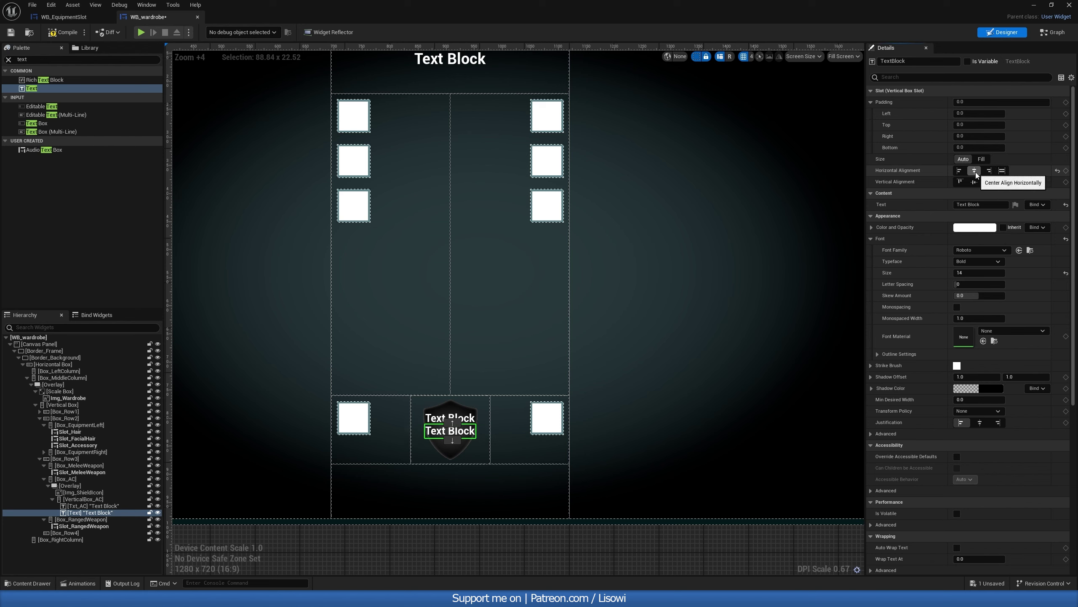
click(976, 124)
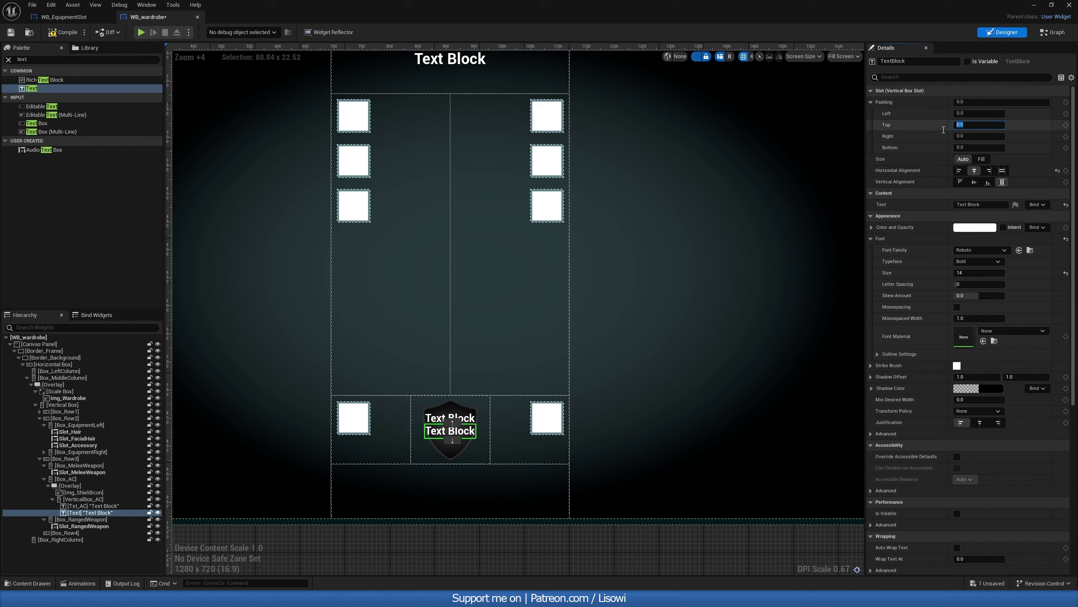
text(5)
key(Return)
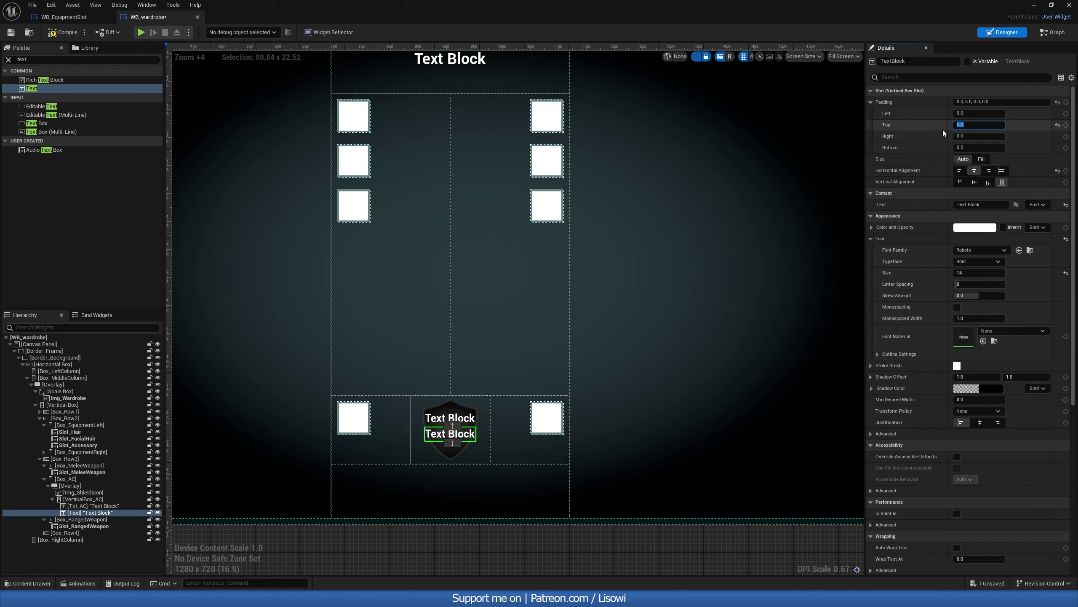
Set the lower text block's content to "15", name it Txt_ACValue and turn on Is Variable.
click(956, 205)
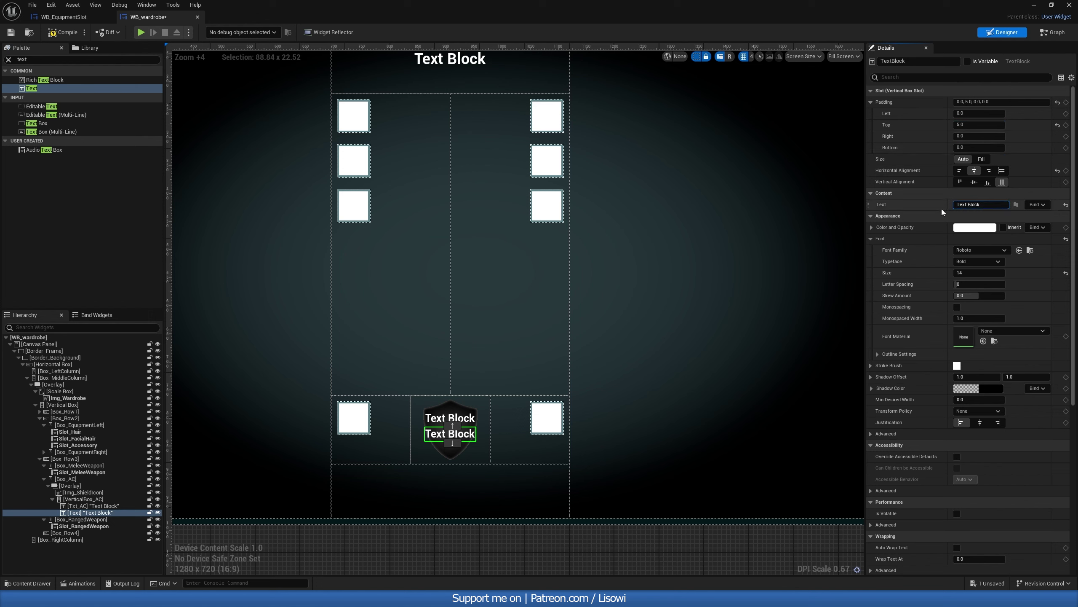
key(ctrl+a)
text(15)
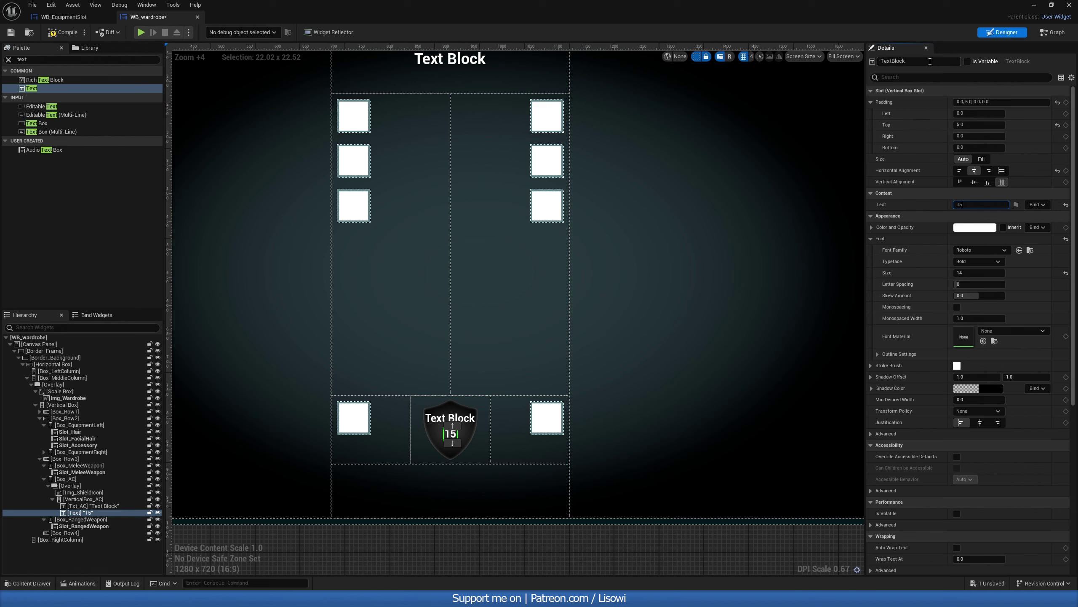
click(929, 61)
text(Txt_ACValue)
key(Return)
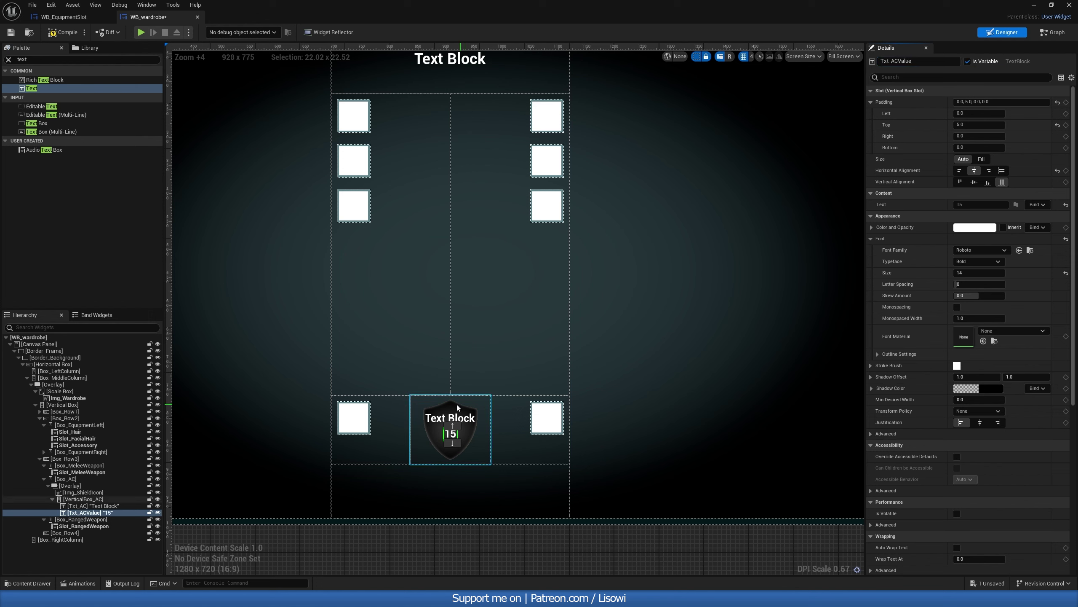
Change the content of Txt_AC to "AC" and deselect it.
click(450, 417)
click(979, 204)
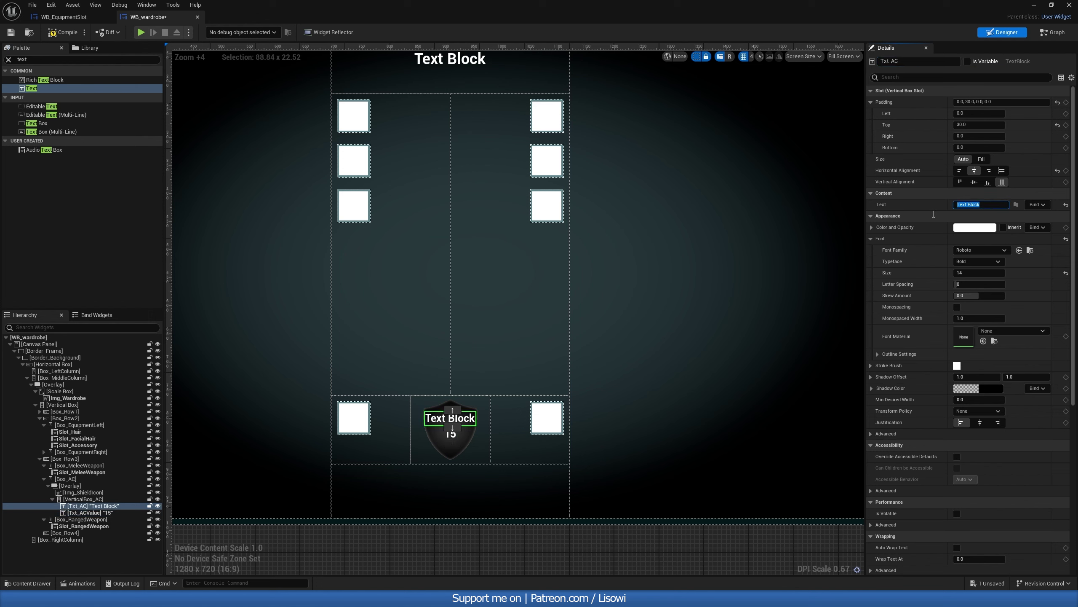
text(AC)
key(Return)
click(648, 374)
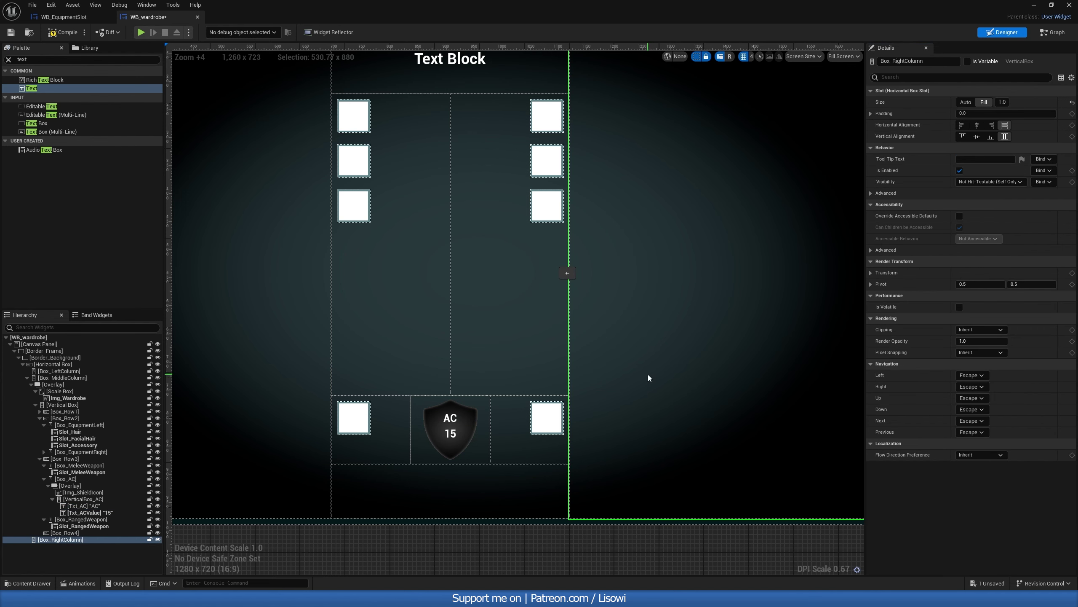
Select the Txt_AC and Txt_ACValue texts together.
click(450, 417)
ctrl+click(451, 434)
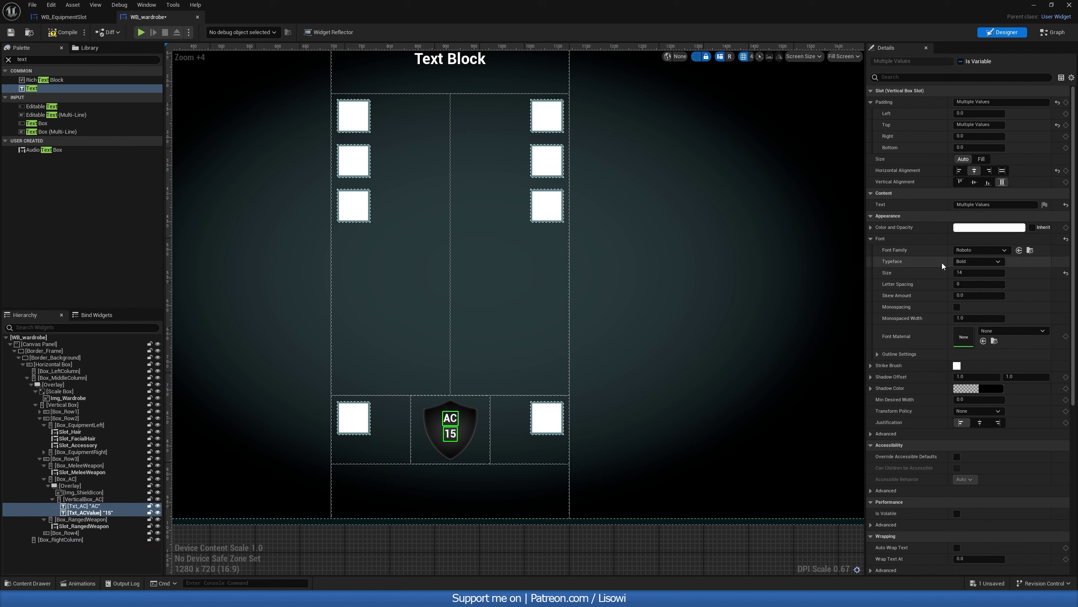
Set the typeface of the AC value text inside the shield to Regular and the AC label to Bold.
click(976, 261)
click(977, 296)
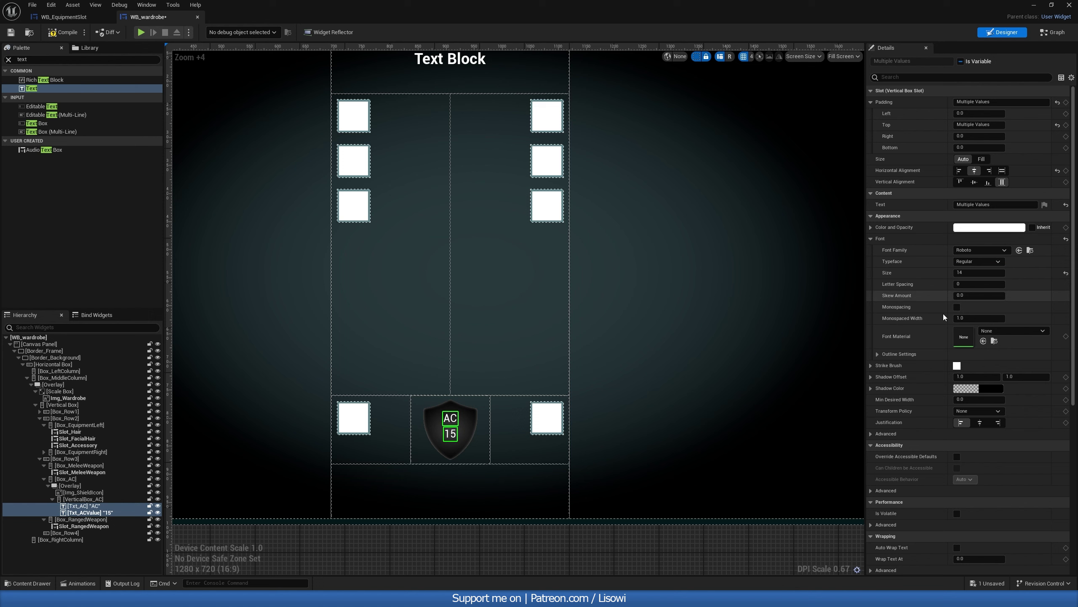
click(625, 432)
click(451, 418)
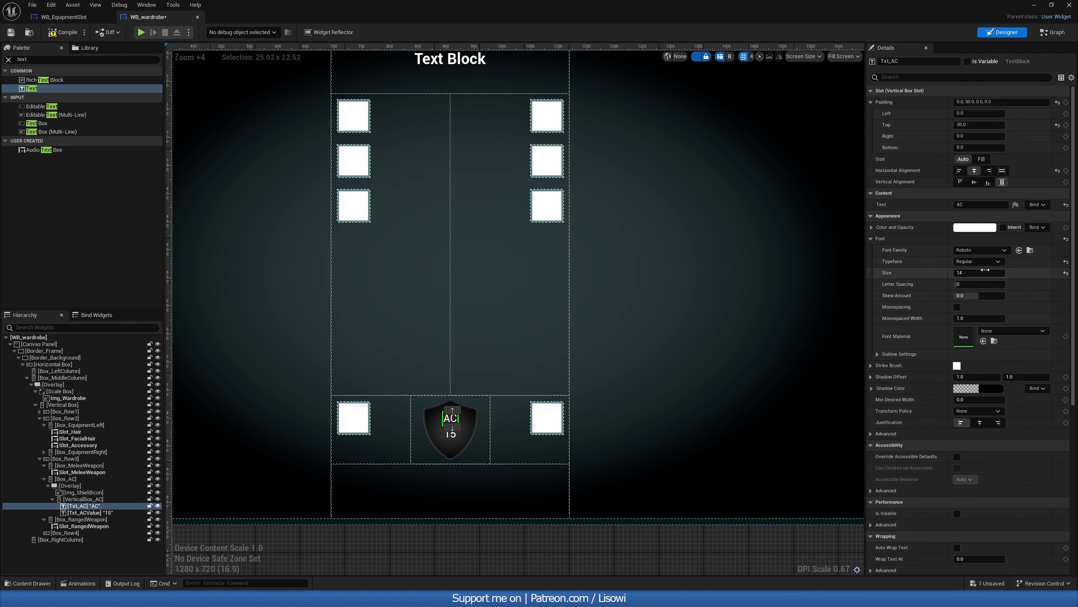
click(979, 261)
click(976, 272)
click(741, 299)
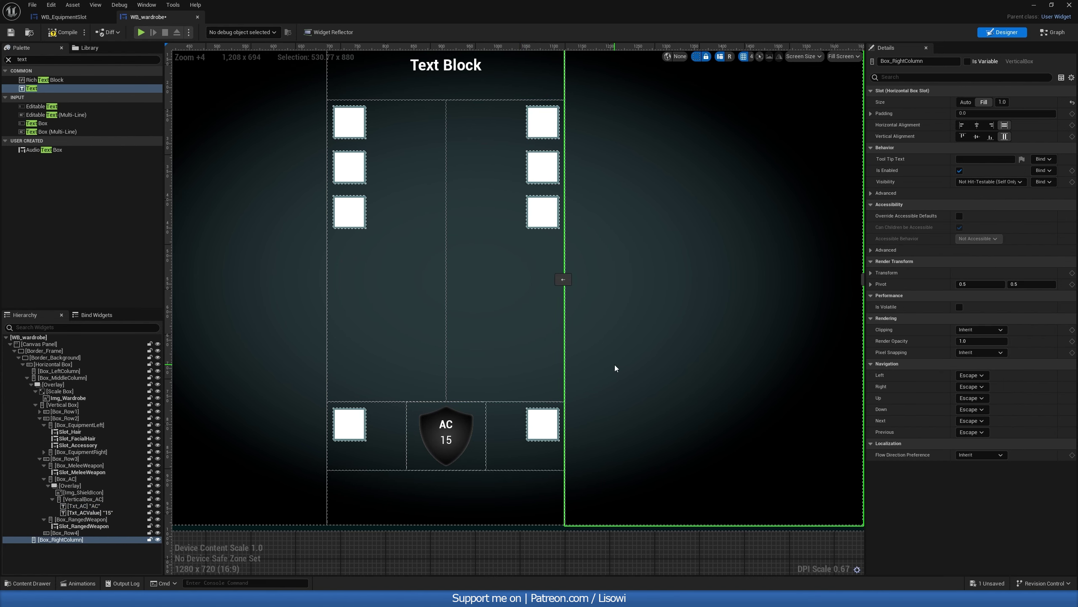
Collapse Box_Row3 and Box_Row2 in the hierarchy and add a Vertical Box inside Box_Row4.
click(495, 493)
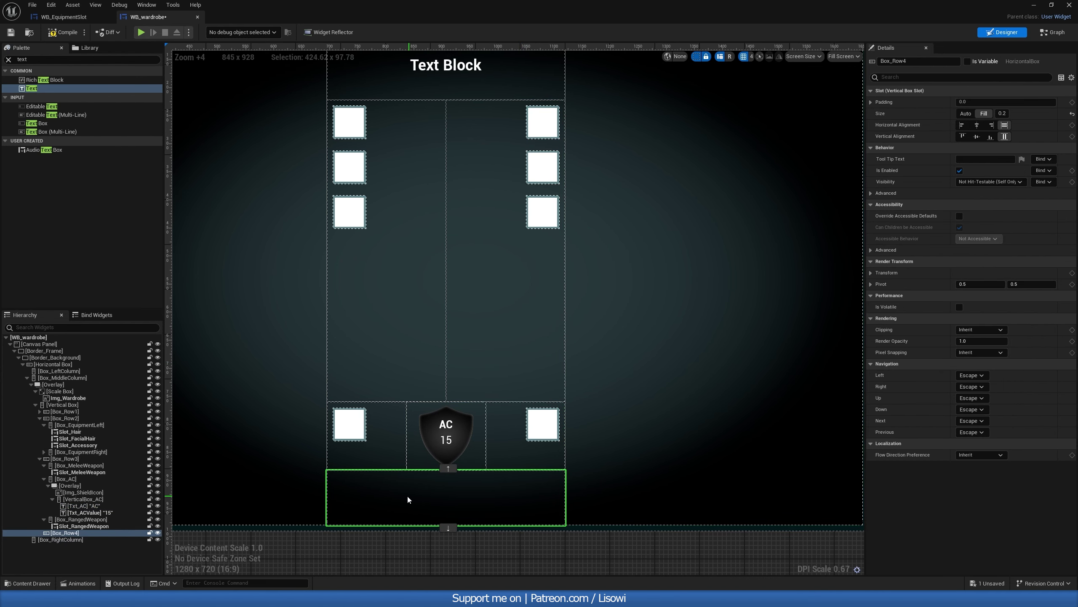
click(39, 458)
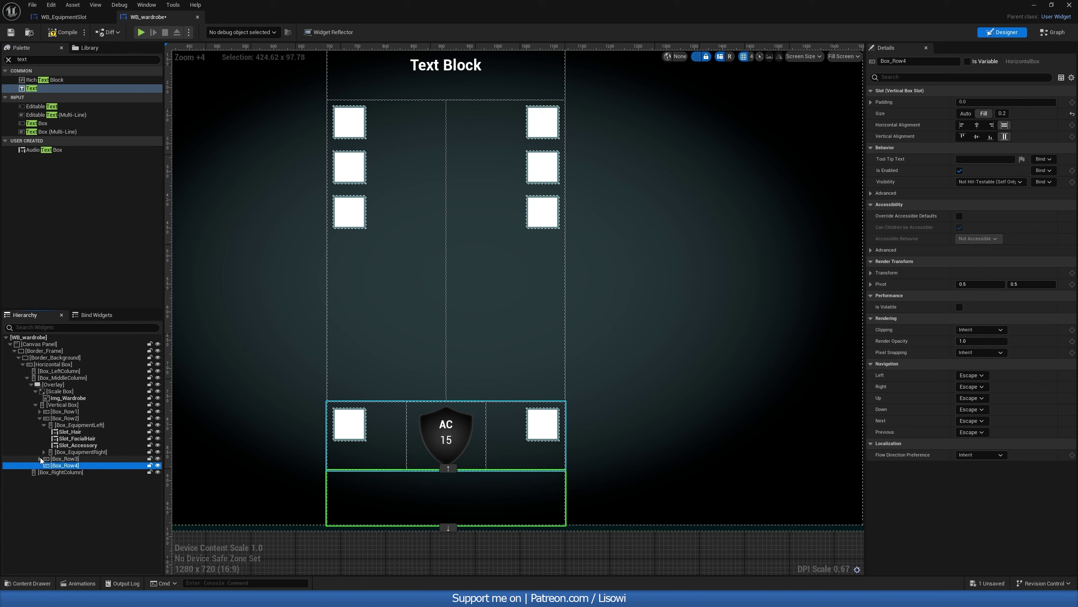
click(39, 417)
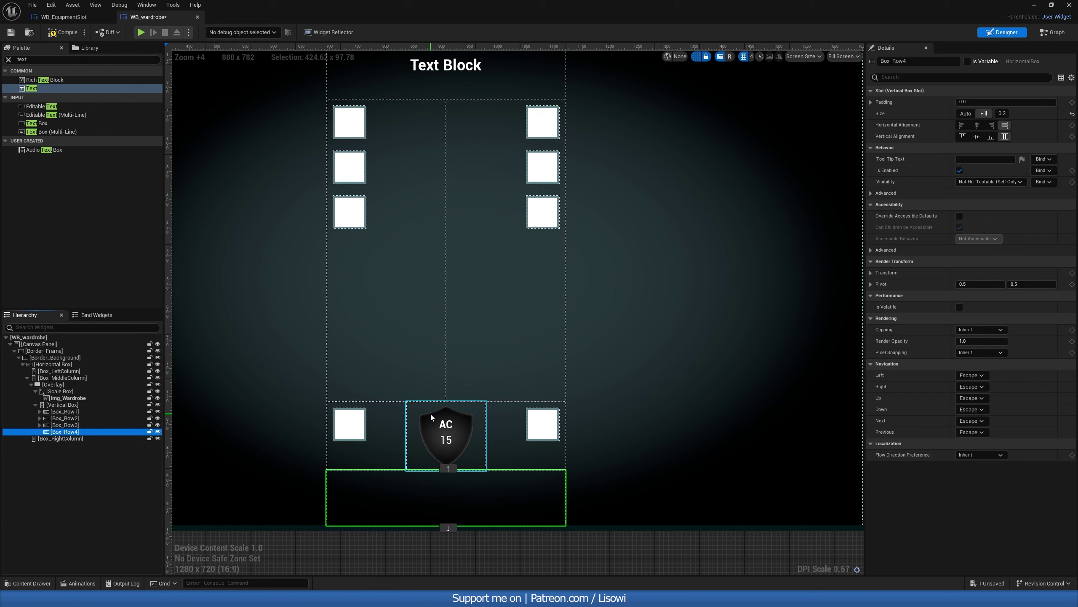
click(4, 62)
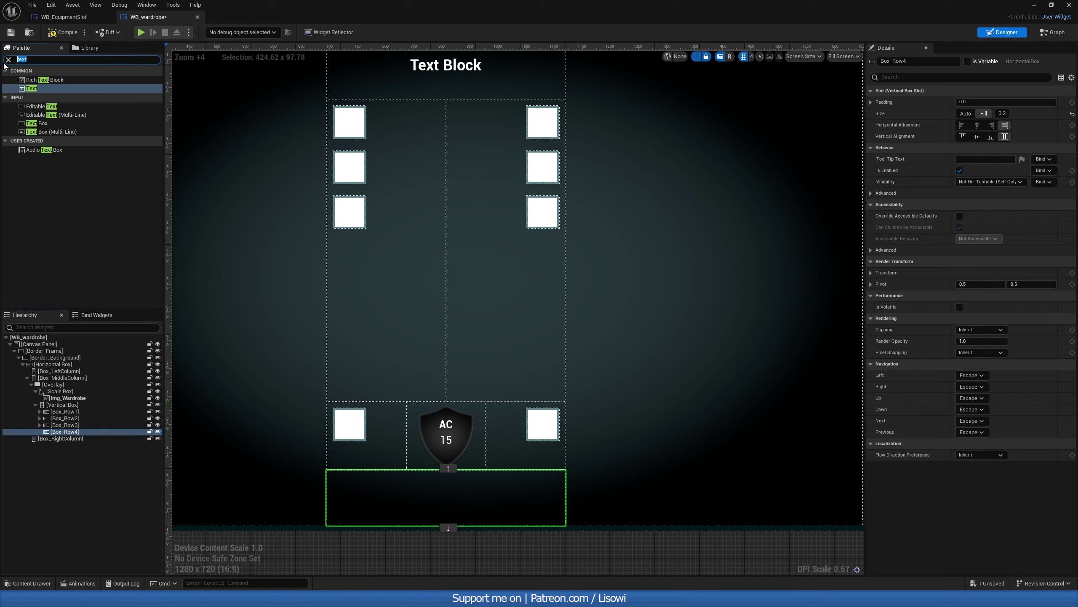
text(verti)
drag(40, 80, 66, 433)
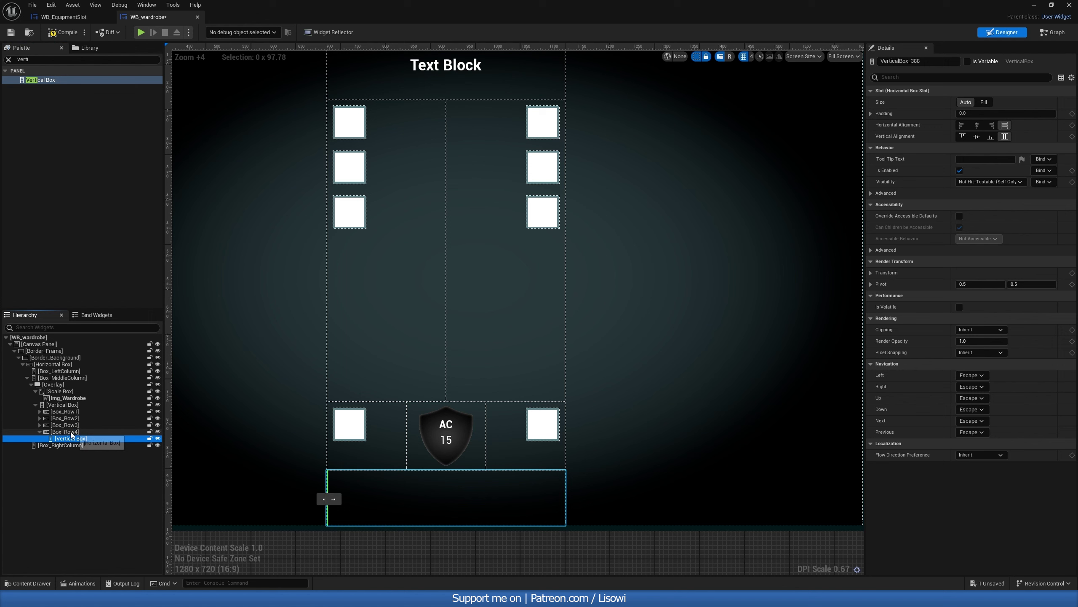
Add two more copies of the vertical box to Box_Row4 and set the size of all three to Fill.
click(72, 433)
key(ctrl+v)
click(72, 432)
key(ctrl+v)
click(81, 439)
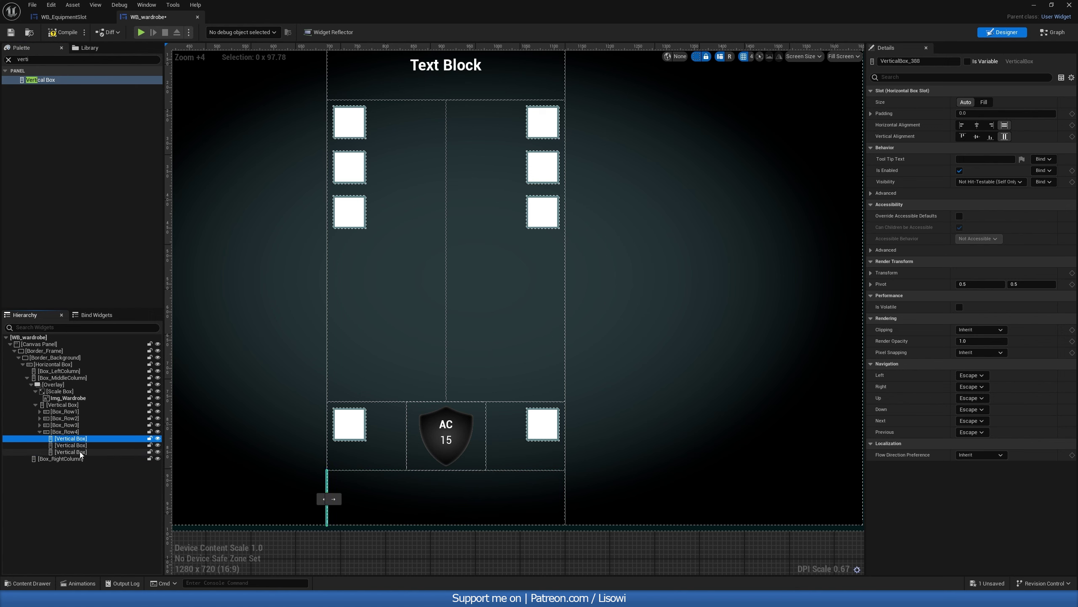
shift+click(81, 452)
click(984, 102)
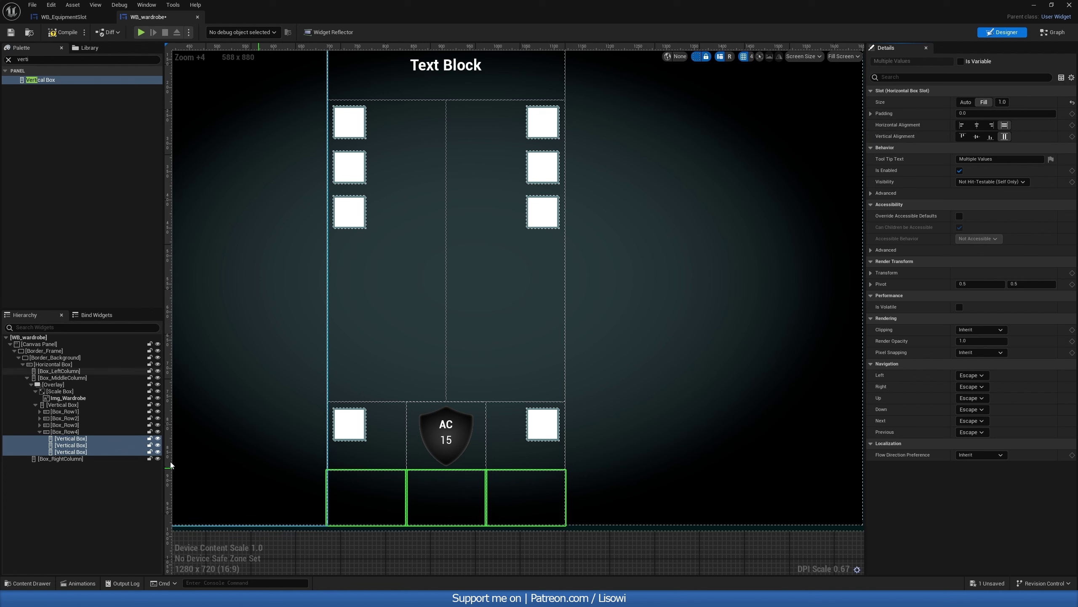
Add a Text widget to the first vertical box in Box_Row4 and duplicate it.
click(74, 441)
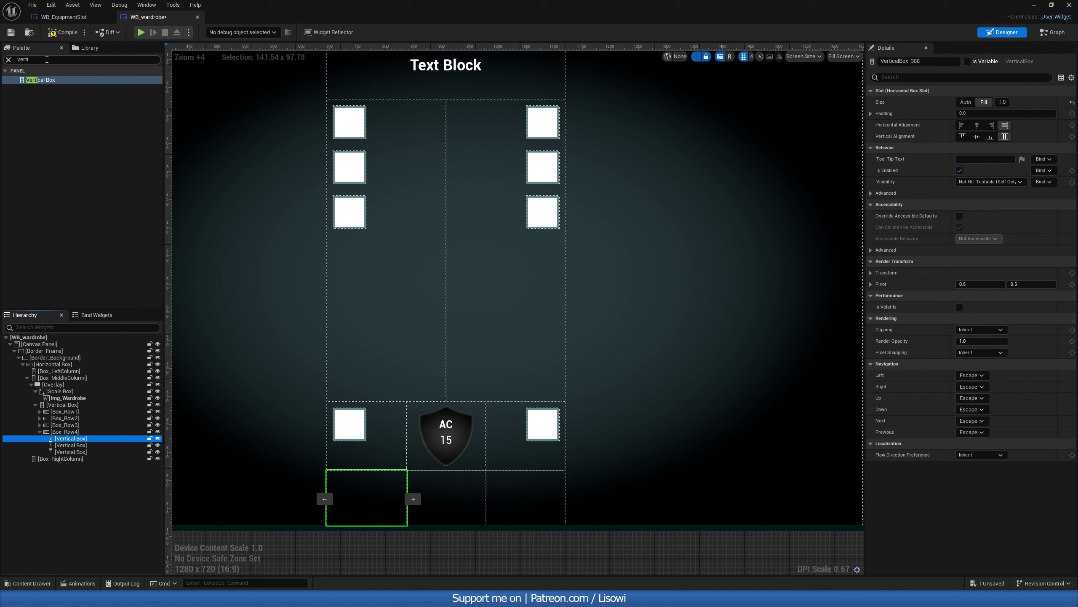
double_click(47, 60)
text(text)
drag(32, 88, 88, 439)
click(85, 438)
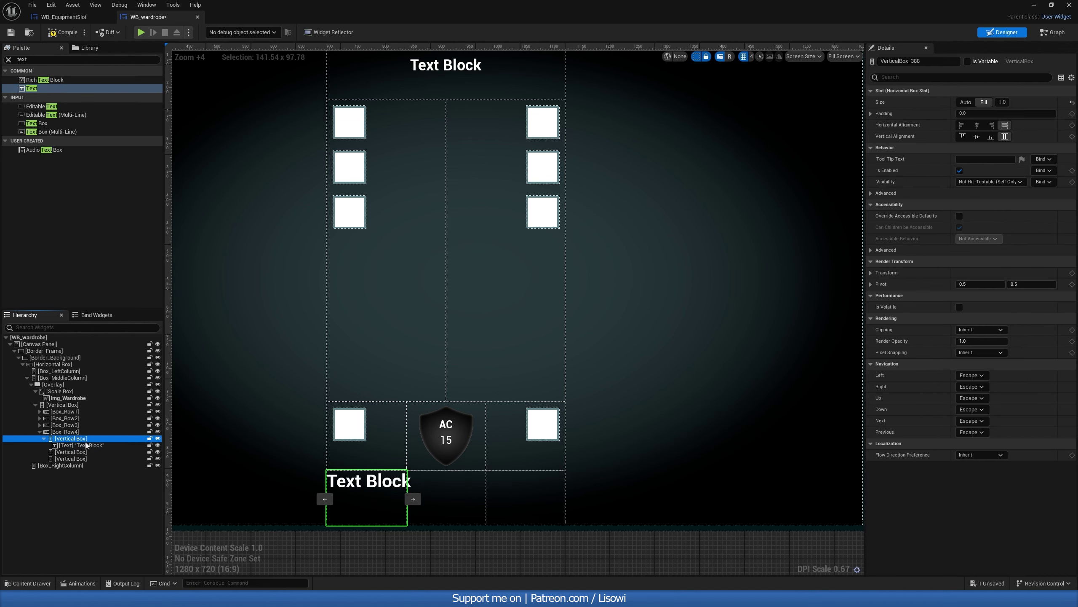
click(86, 445)
key(ctrl+d)
Give both new text blocks font size 14, centered horizontal alignment and the Regular typeface.
ctrl+click(85, 445)
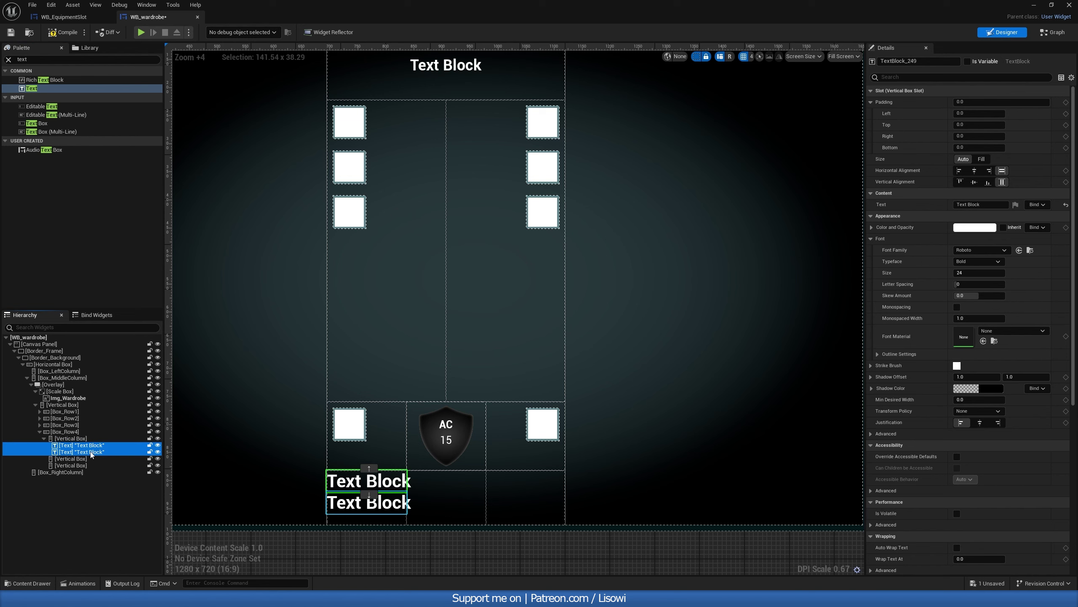
click(980, 273)
key(Return)
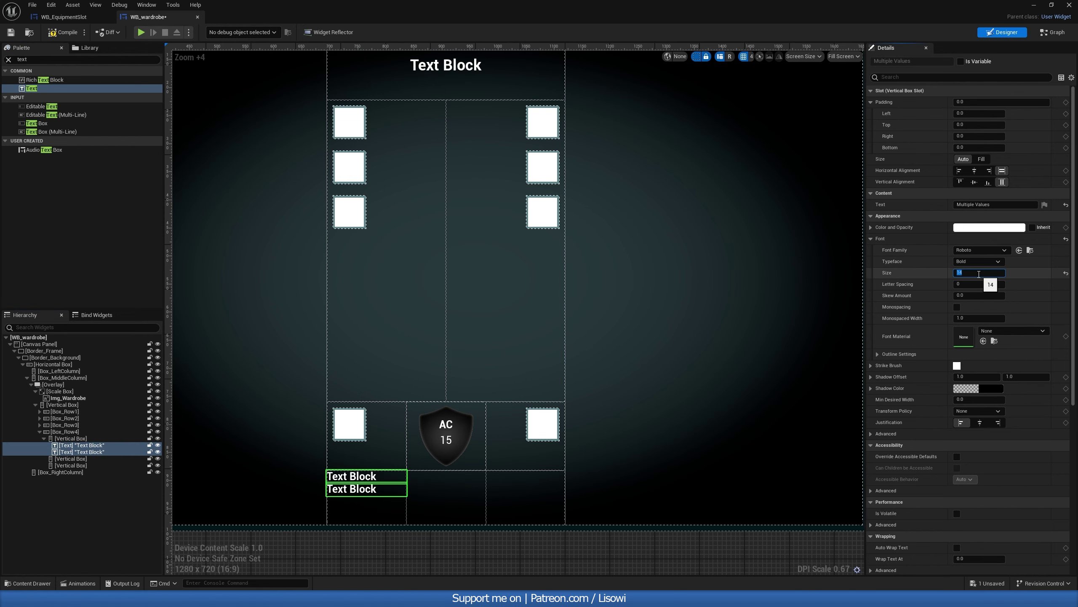
right_drag(449, 484, 458, 446)
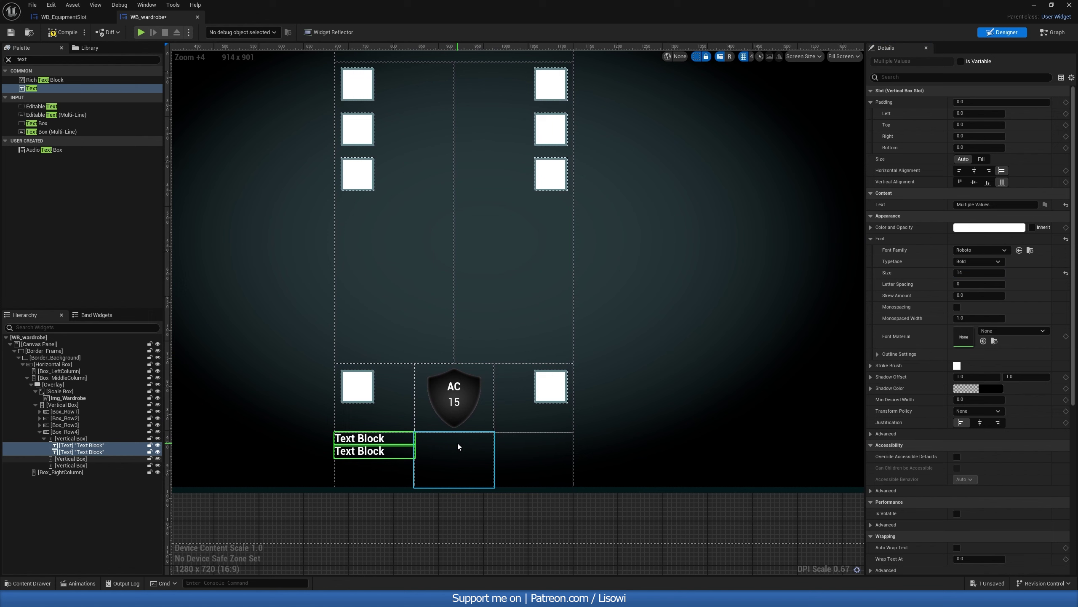
click(974, 170)
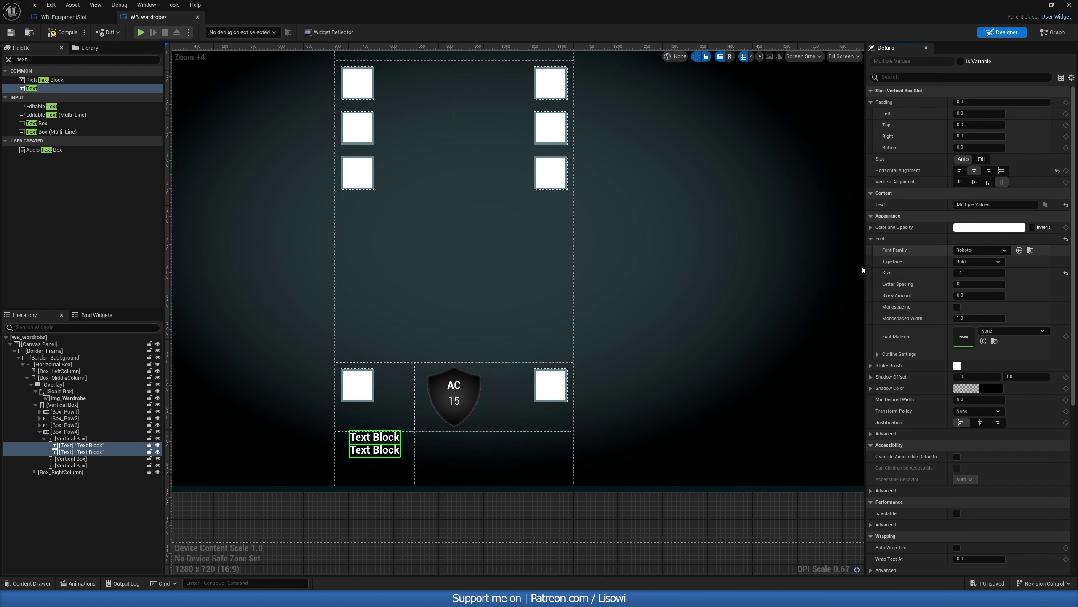
click(972, 261)
click(972, 303)
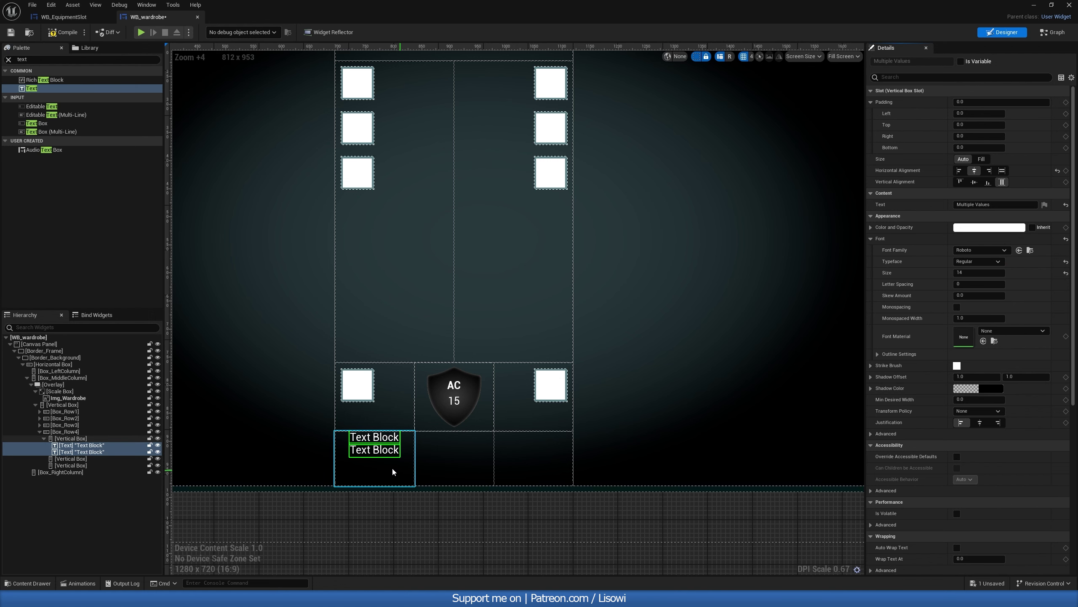
Try top padding of 30 and 20 on both text blocks, and reset it to the default.
scroll(392, 471, up, 2)
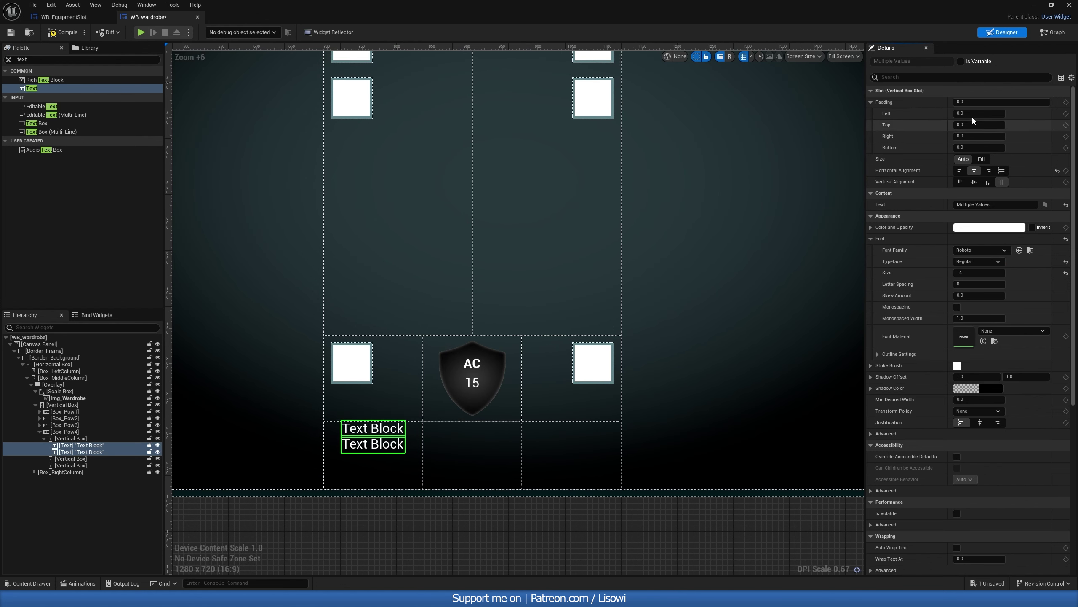
click(960, 125)
key(Return)
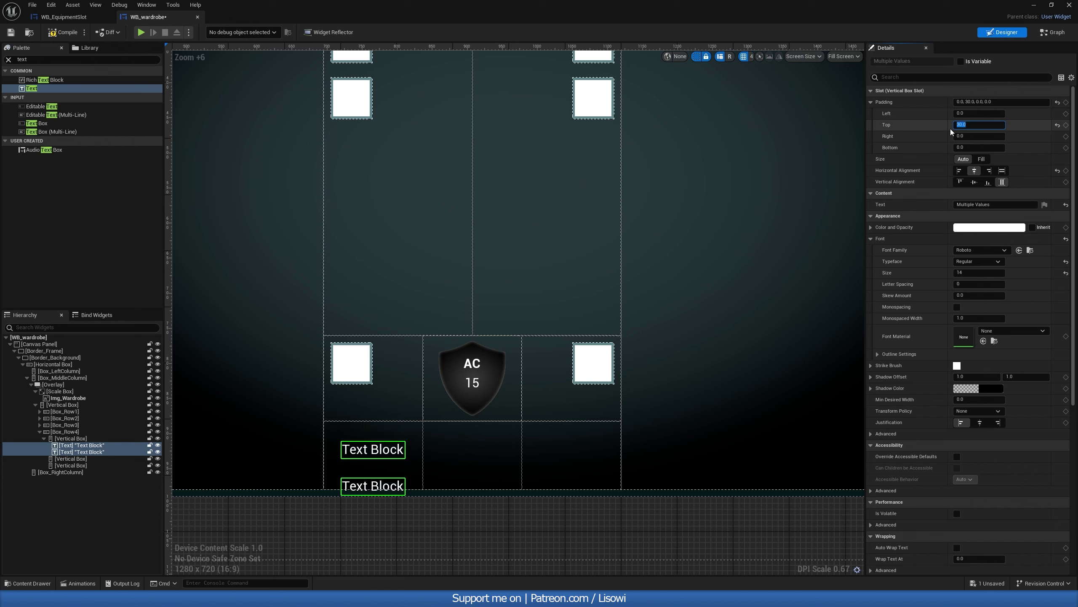
text(20)
key(Return)
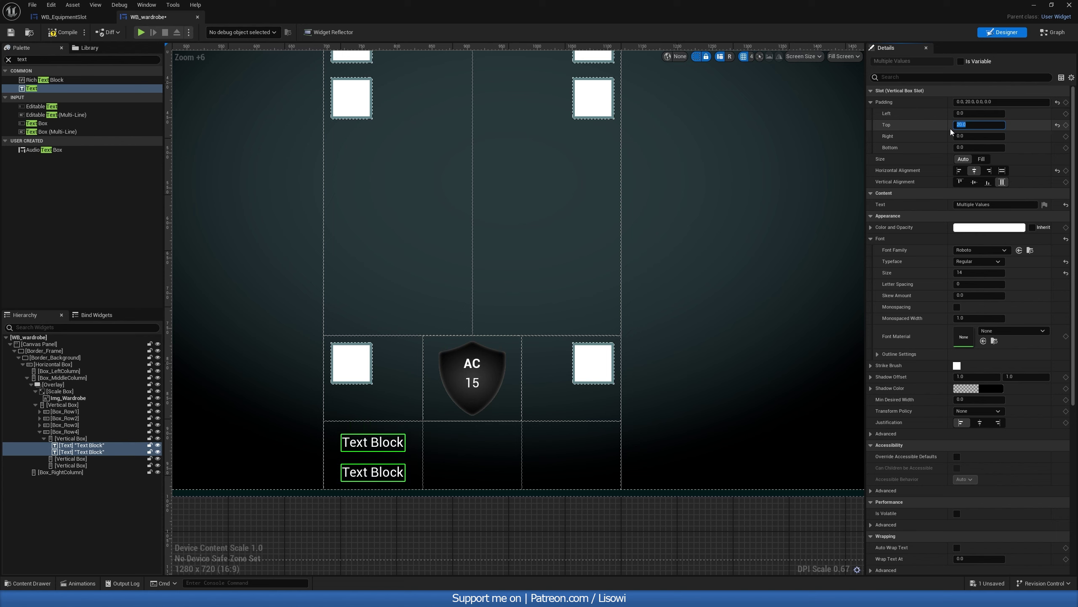
click(1057, 124)
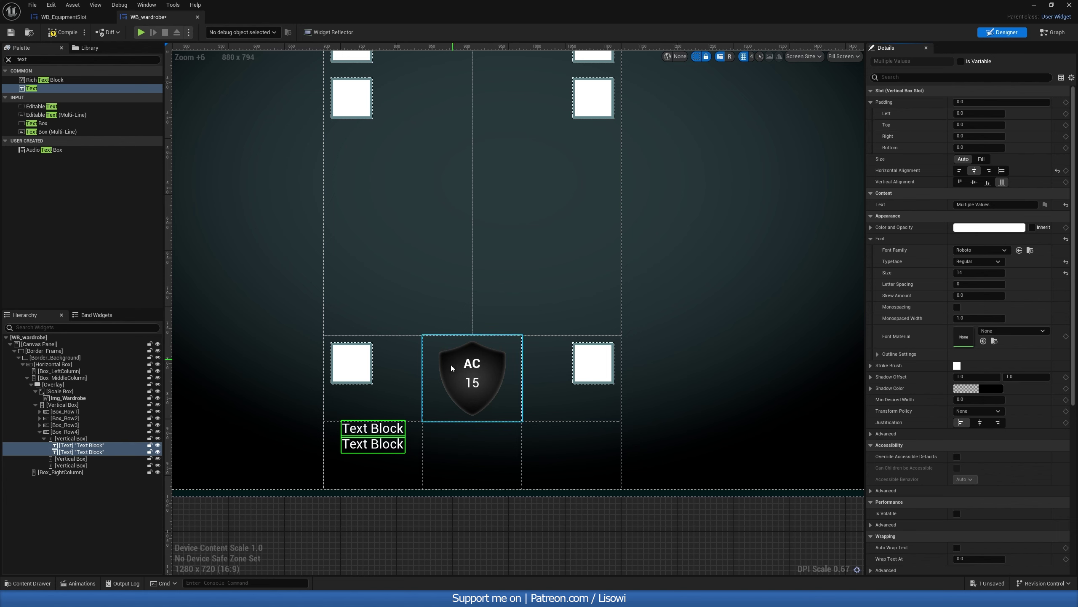
Set the top padding of only the upper text block in the first column to 10.
click(388, 430)
click(976, 124)
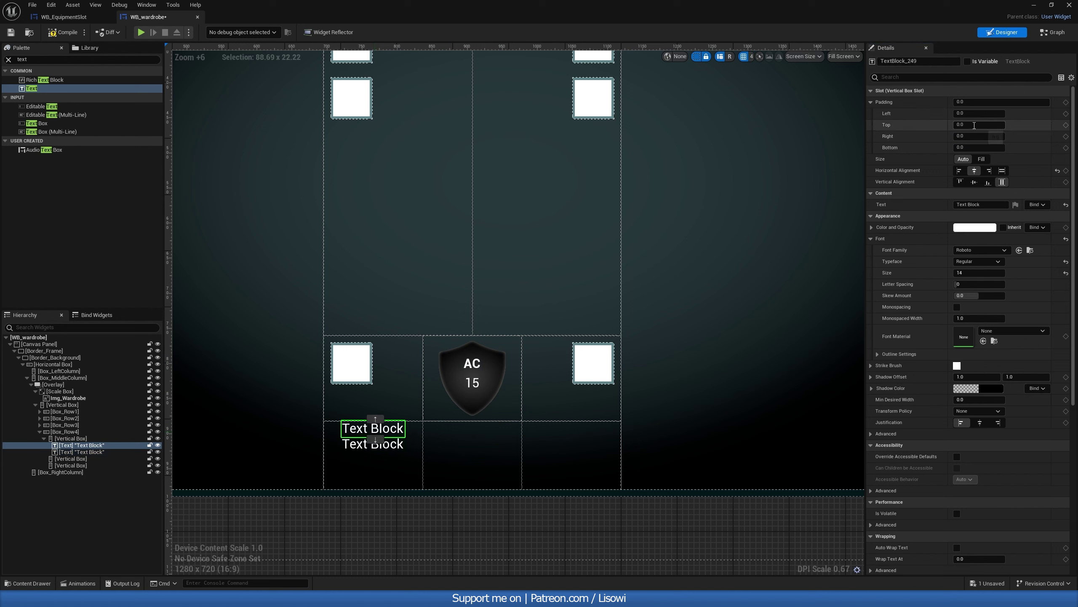
text(20)
key(Return)
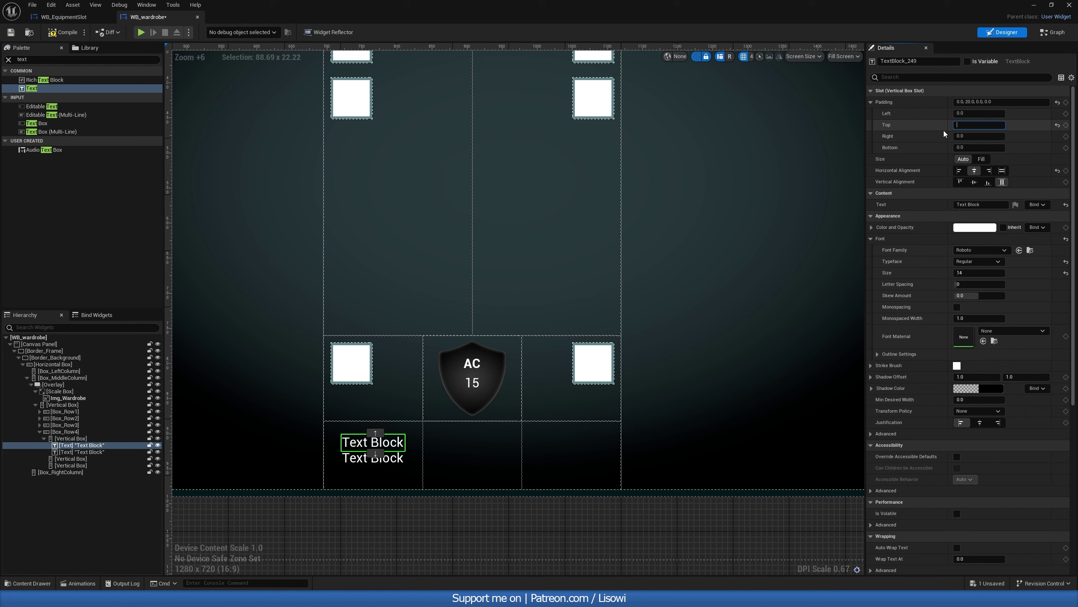
text(10)
key(Return)
Copy both text blocks from the first column into the second and third vertical boxes of Box_Row4.
ctrl+click(353, 452)
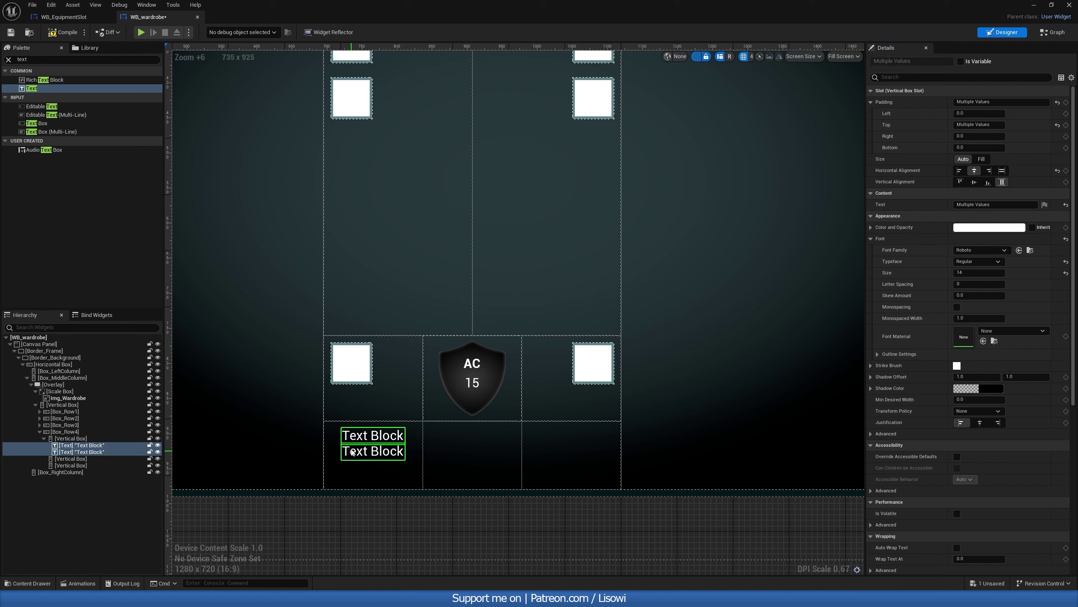
click(361, 439)
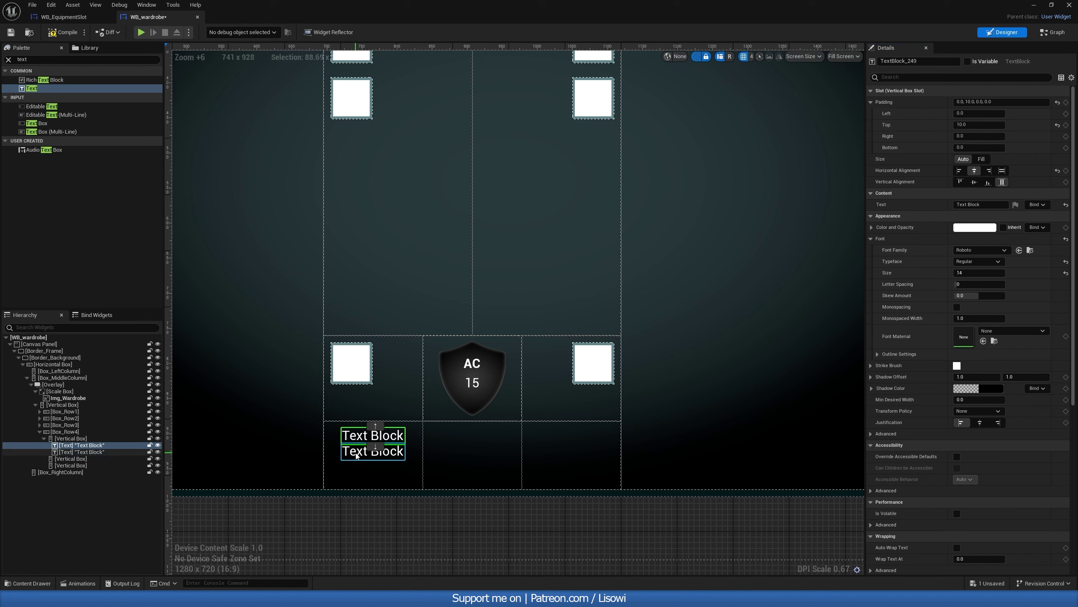
ctrl+click(356, 454)
key(ctrl+c)
click(485, 444)
key(ctrl+v)
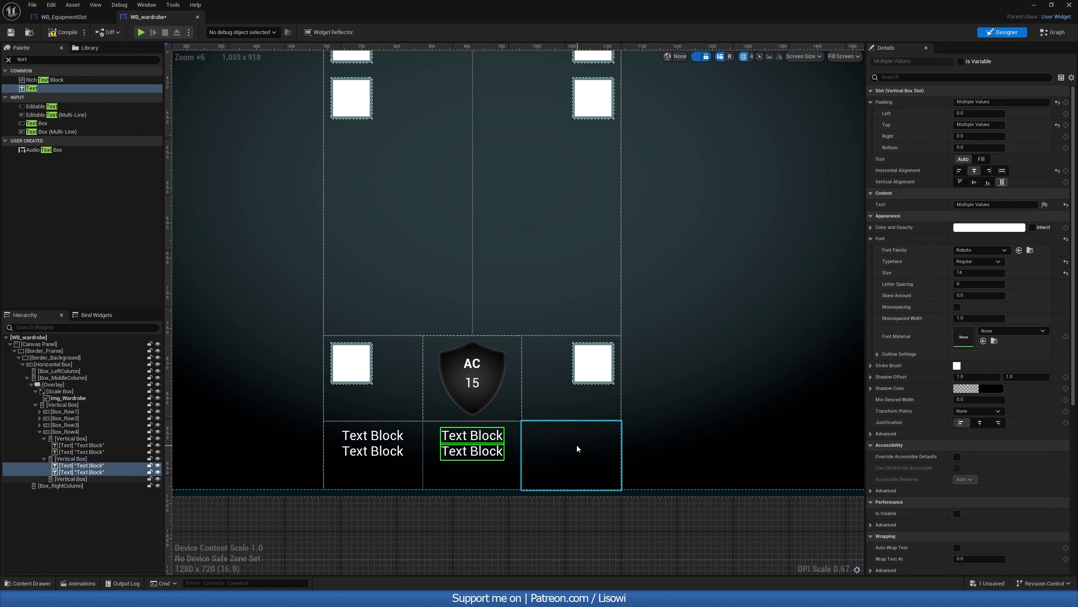
click(576, 446)
key(ctrl+v)
Set the typeface of both text blocks in the middle column of Box_Row4 to Bold.
click(472, 435)
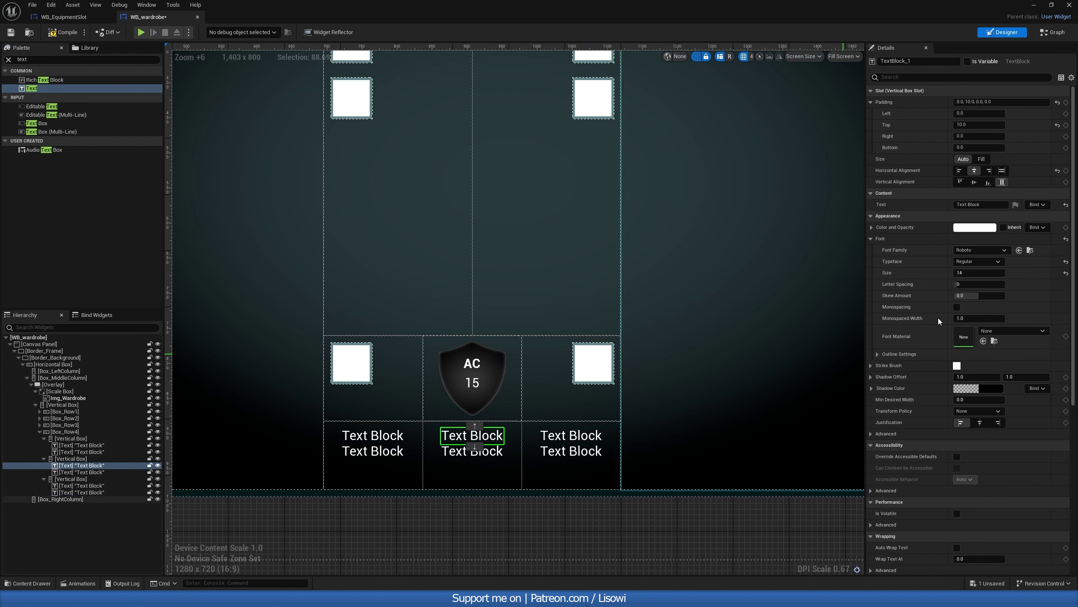
ctrl+click(468, 451)
click(977, 261)
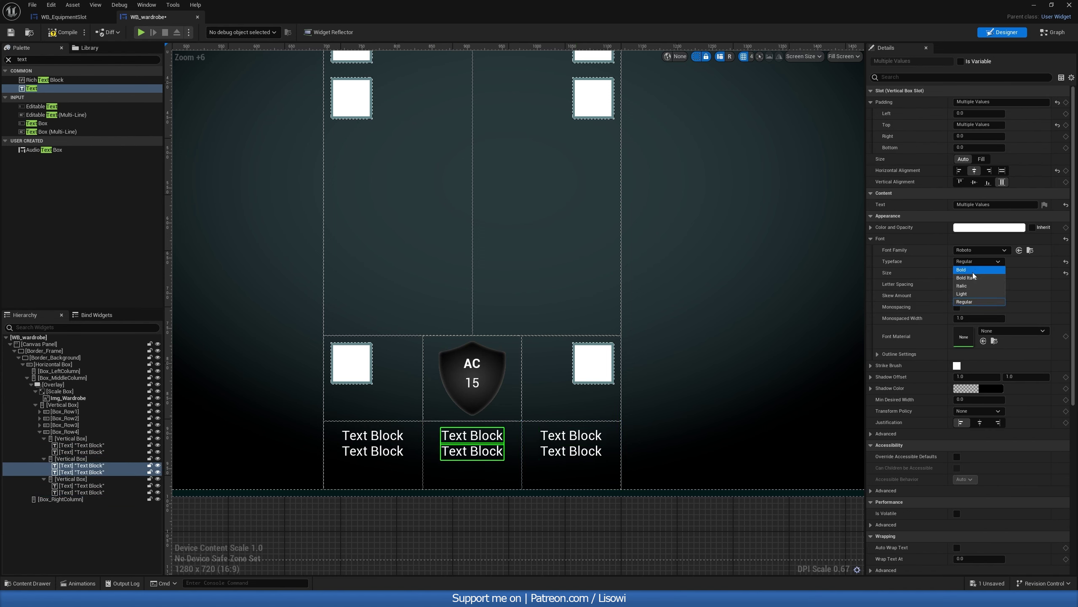
click(973, 269)
Set the middle column's upper text to "Bonus Damage" and its lower text to "Attack Damage".
click(472, 435)
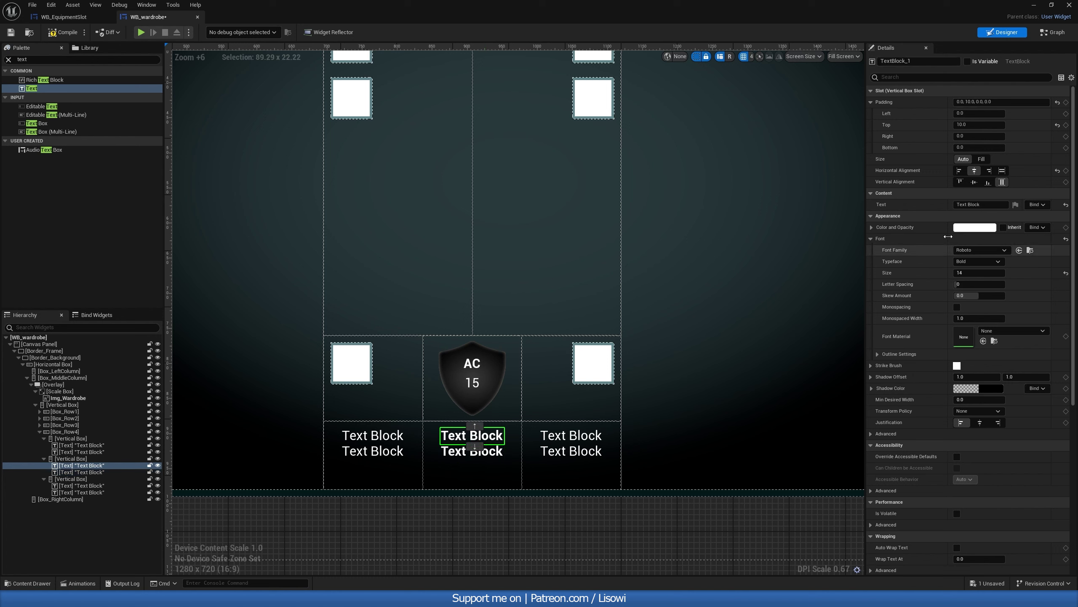
click(994, 204)
text(Bonus Damage)
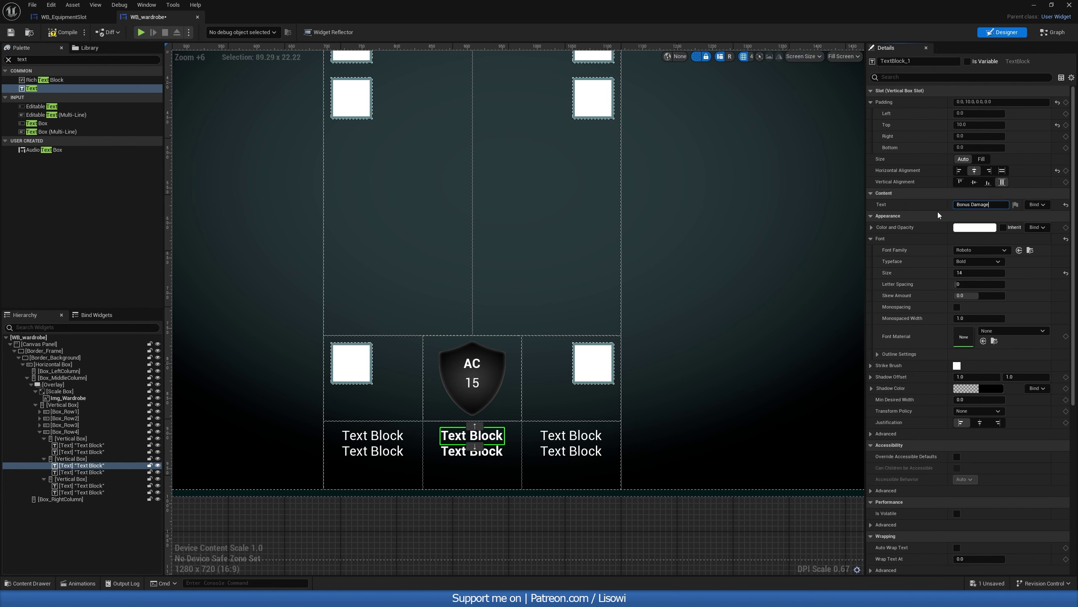
key(Return)
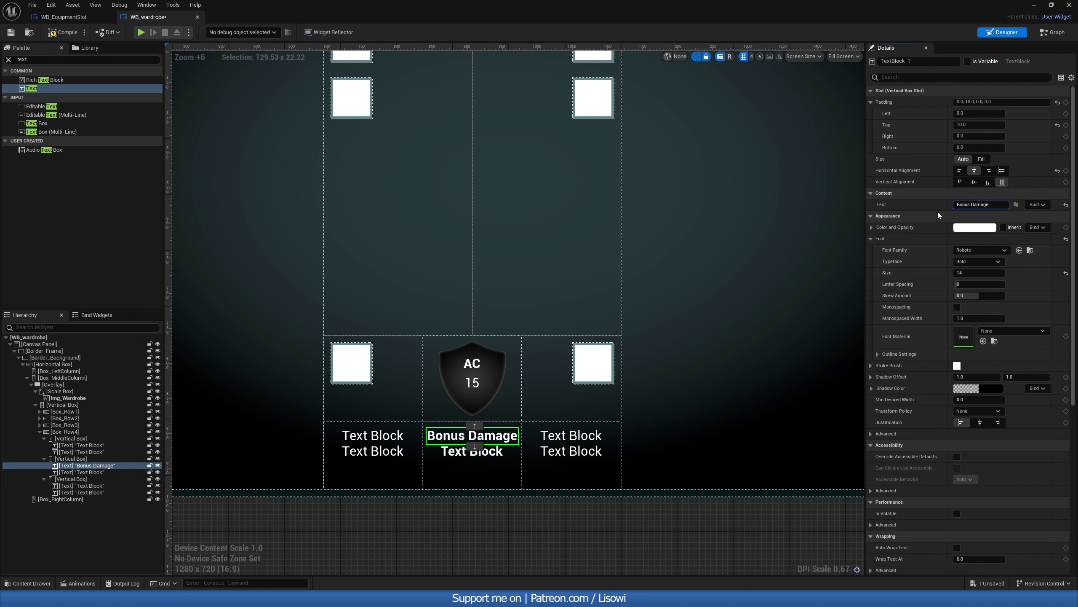
click(472, 451)
click(996, 205)
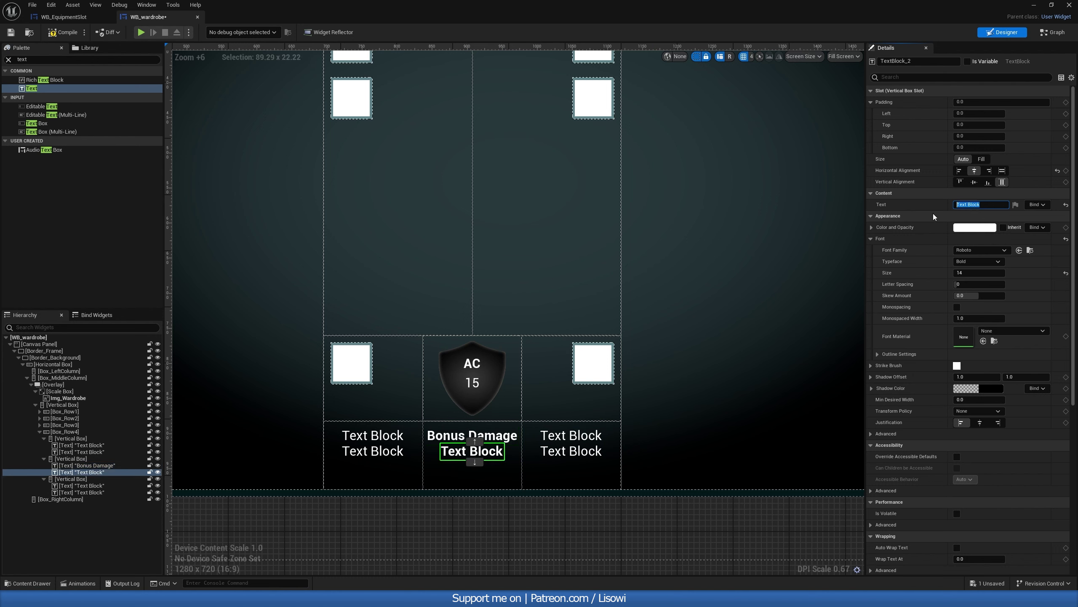
text(Attack Damage)
key(Return)
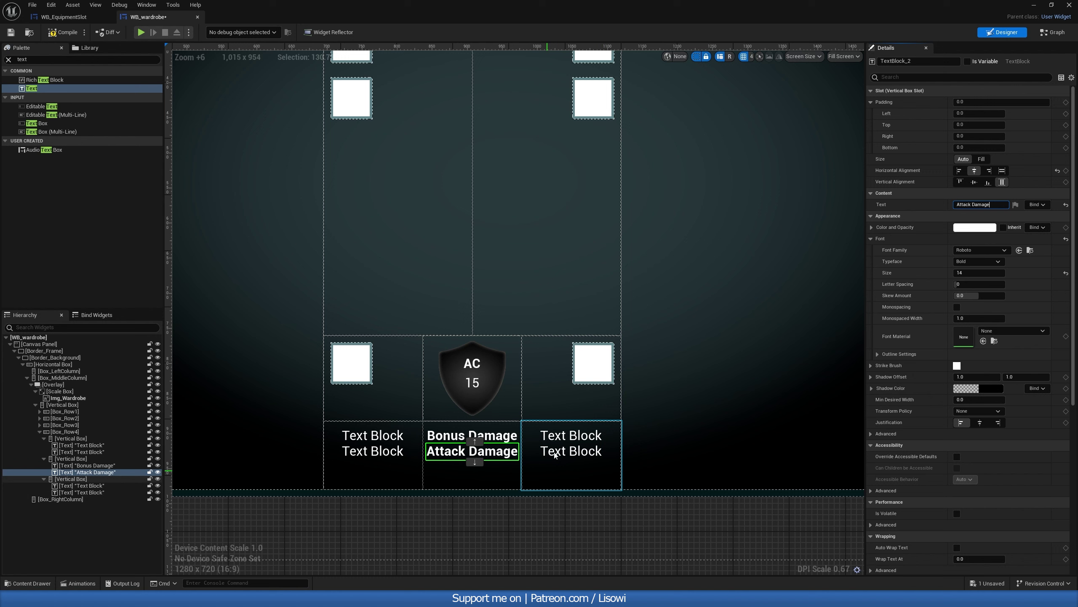
Set the upper text block in the third column of Box_Row4 to "+7".
click(593, 434)
click(989, 205)
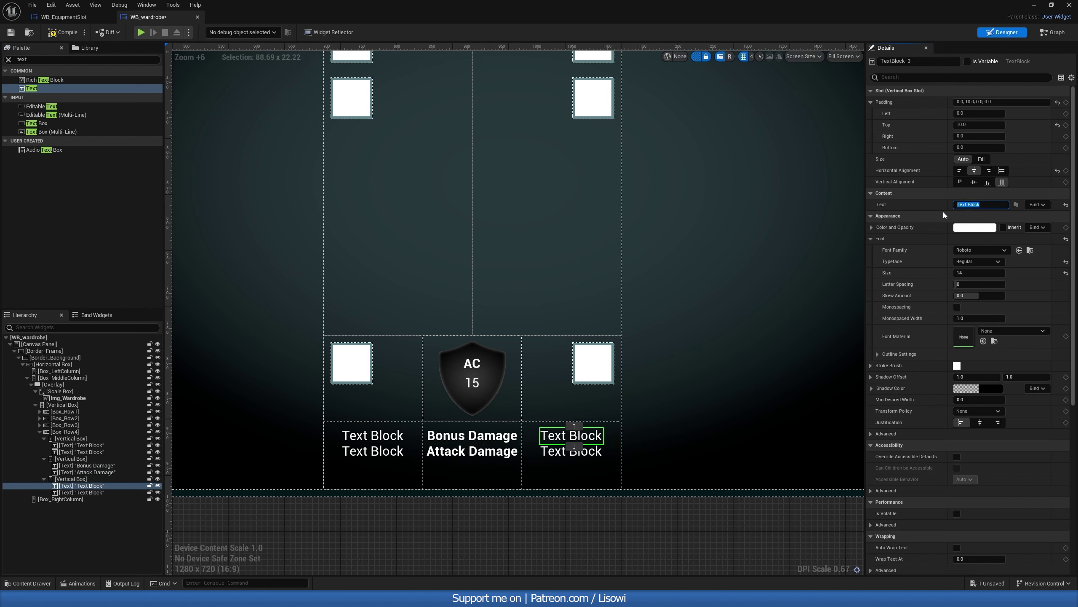
text(+7)
key(Return)
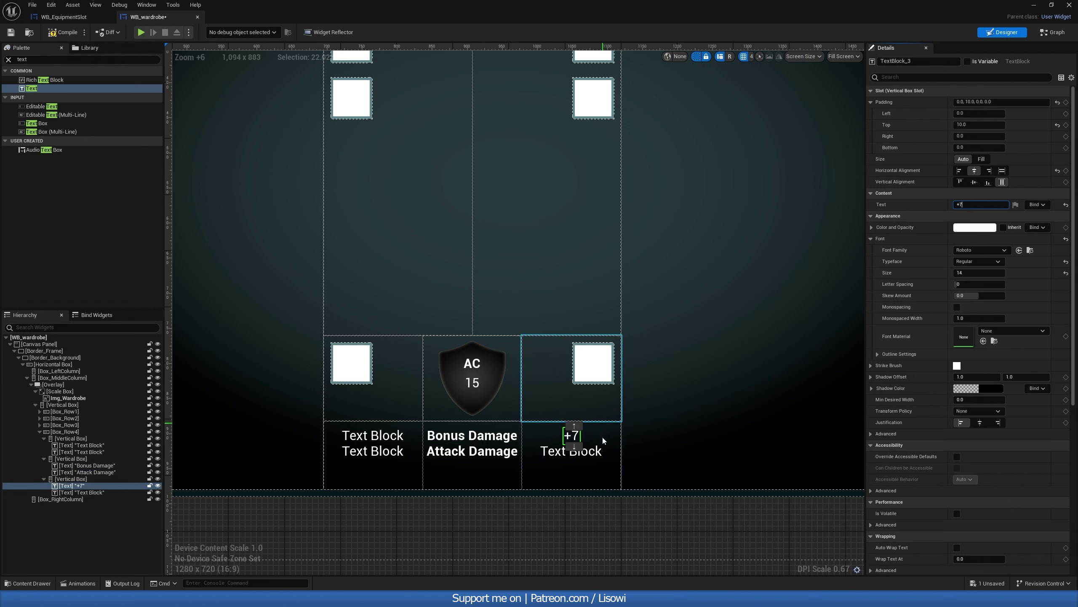
Set the lower text block in the third column of Box_Row4 to "12".
click(571, 450)
click(990, 206)
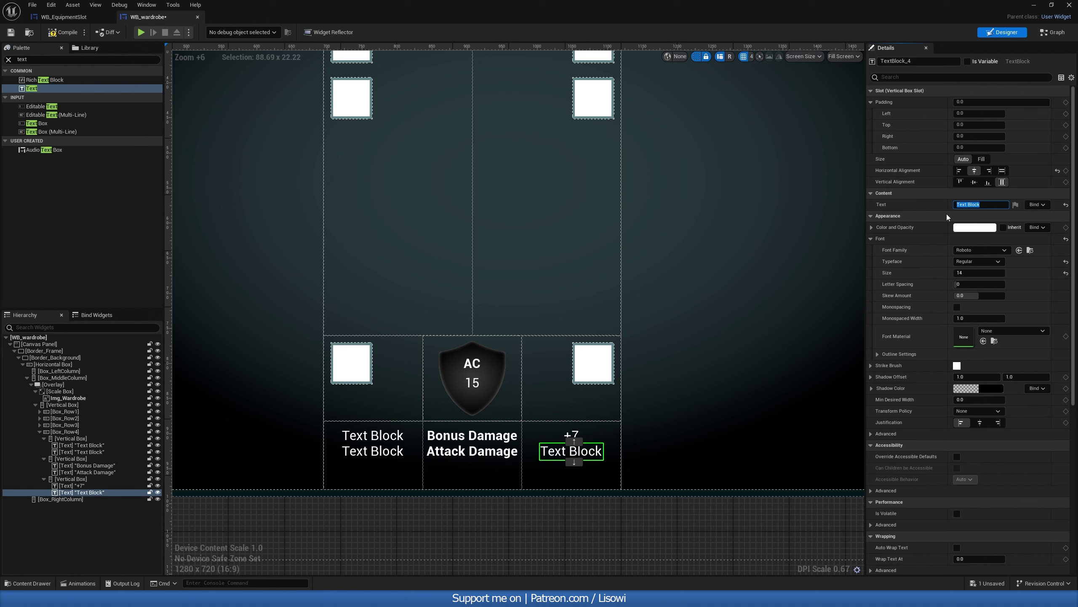
text(12)
key(Return)
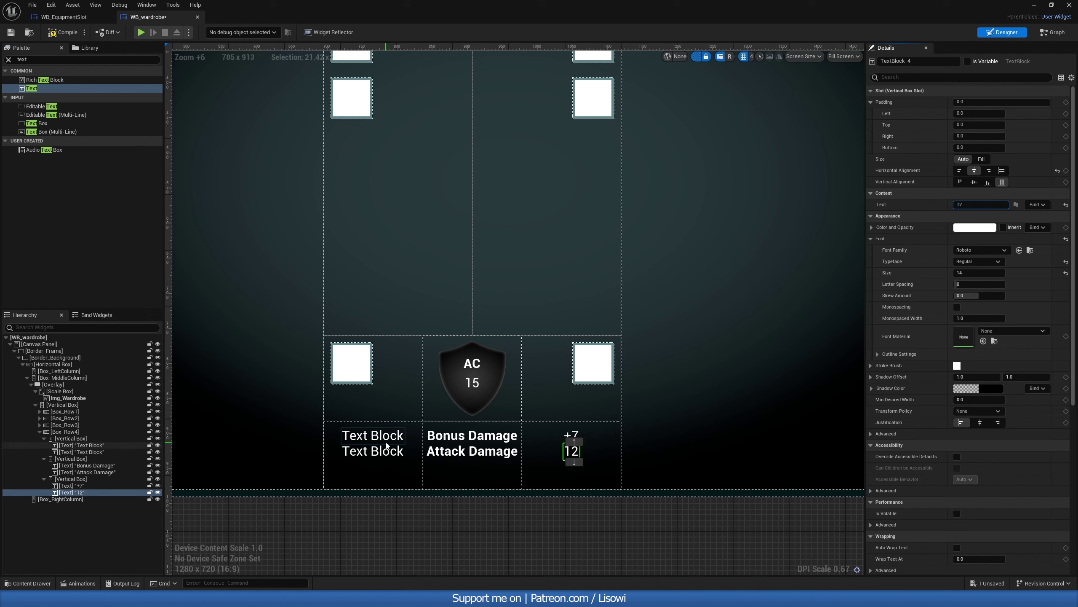
Set the first column's upper text in Box_Row4 to "+5" and its lower text to "12".
click(373, 435)
click(979, 205)
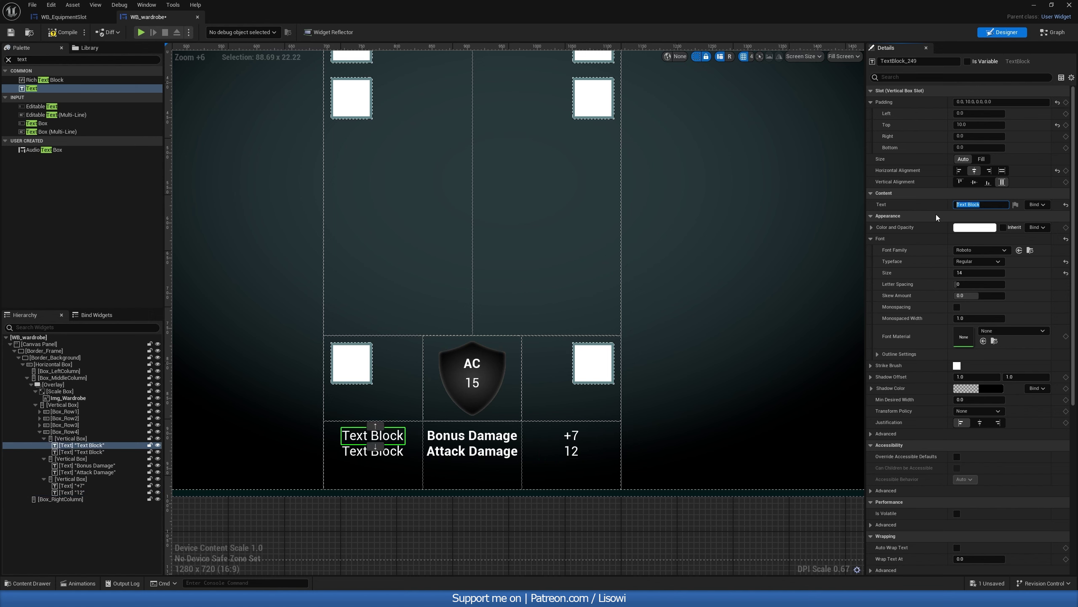
text(+5)
key(Return)
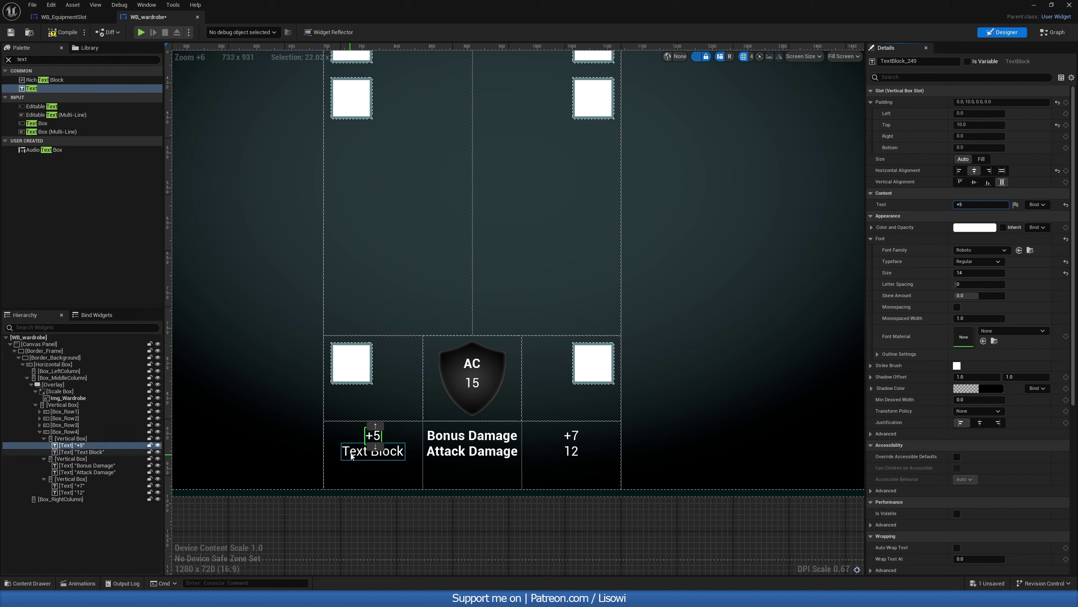
click(373, 451)
click(995, 203)
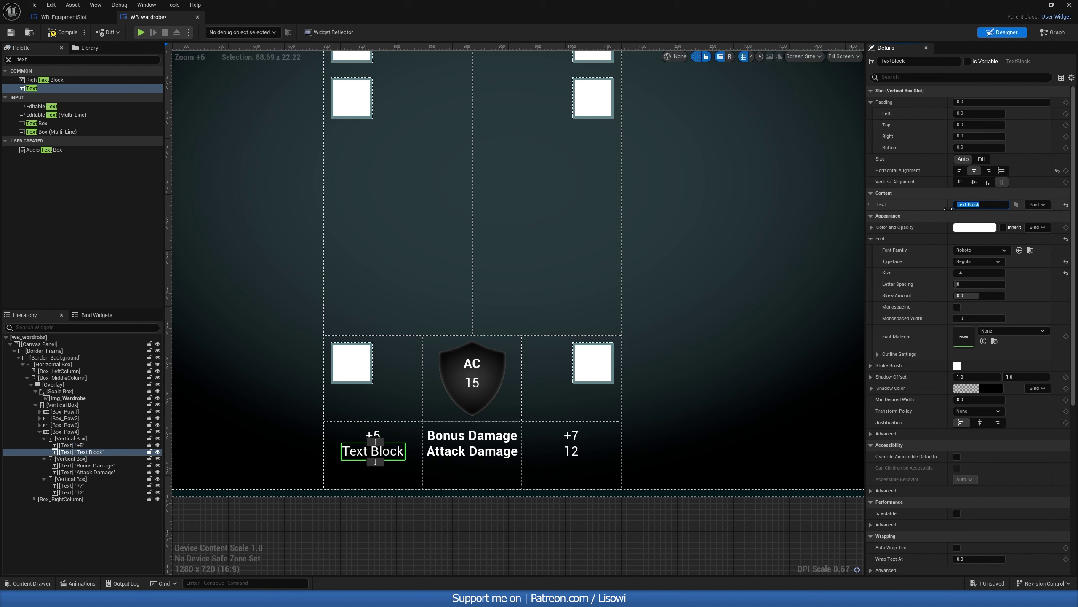
text(12)
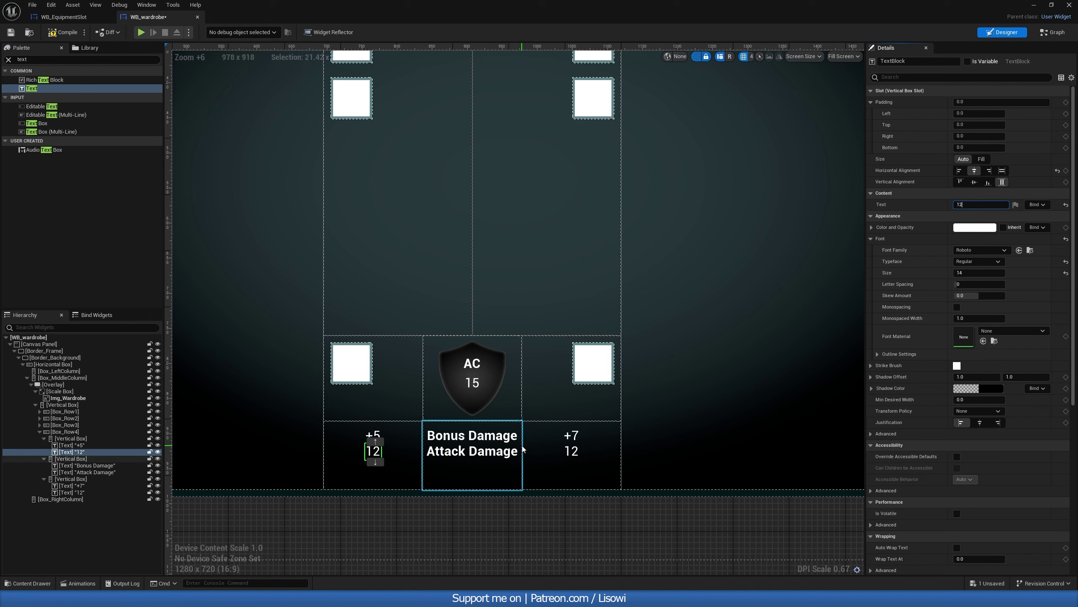
Expose both text blocks in the third column of Box_Row4 as variables.
click(477, 456)
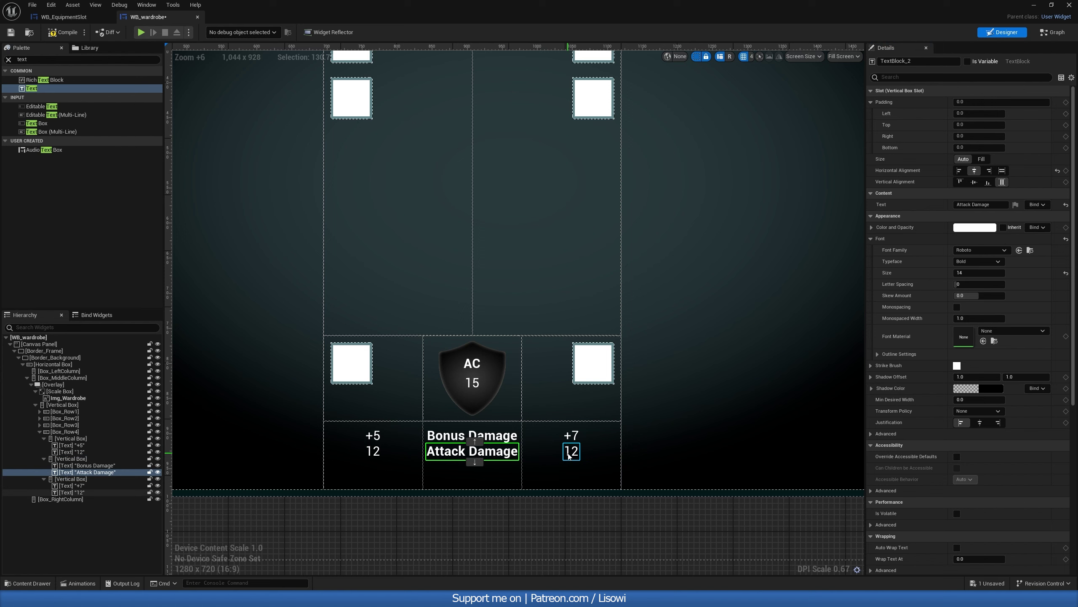
click(570, 453)
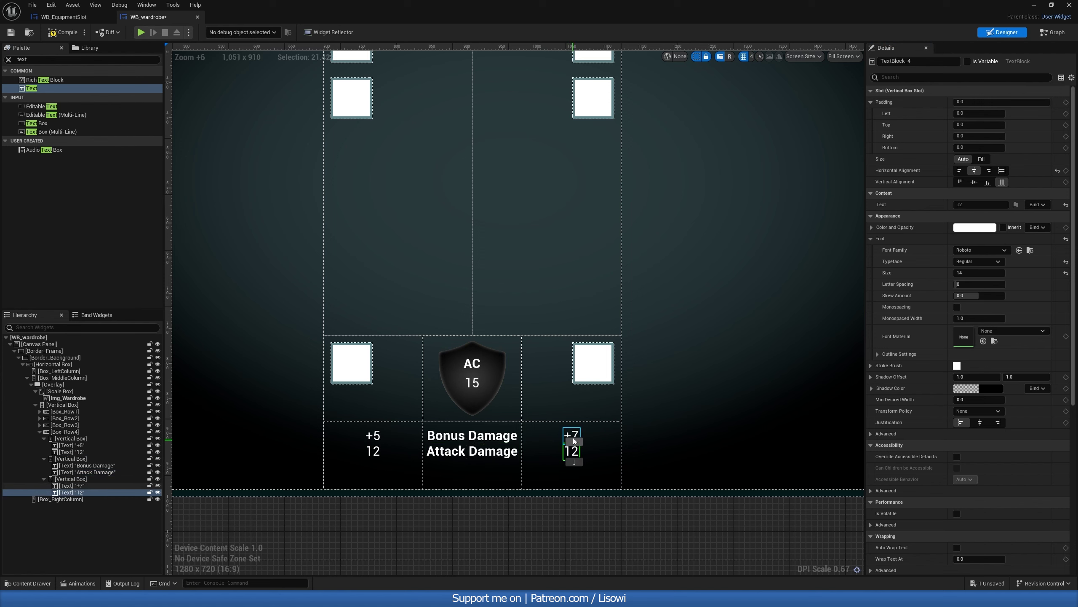
ctrl+click(575, 433)
click(961, 61)
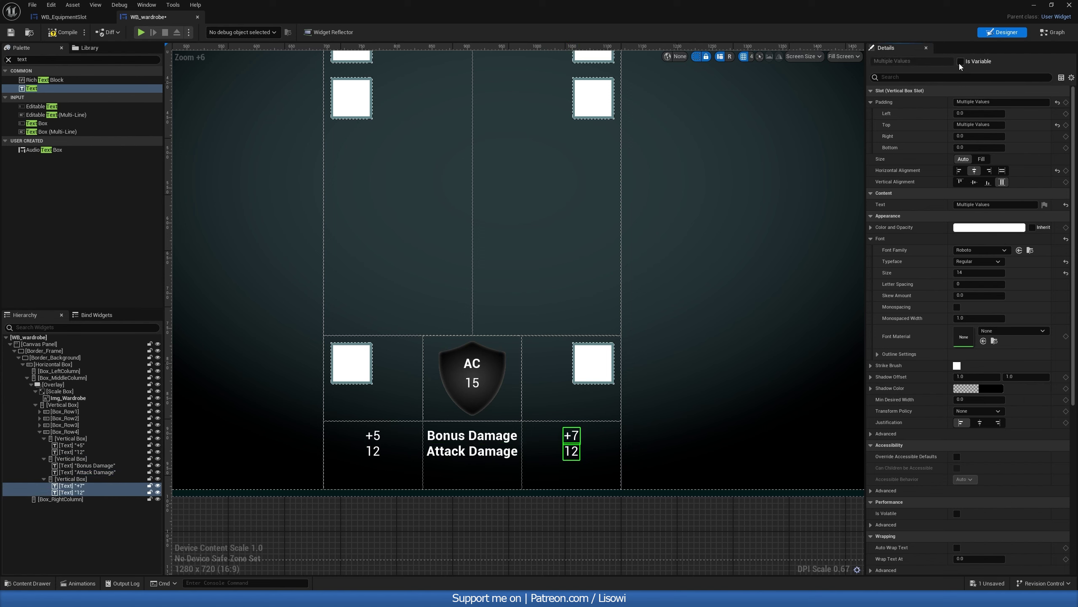
Expose both text blocks in the first column of Box_Row4 as variables, undoing the accidental widget move.
click(373, 451)
click(375, 442)
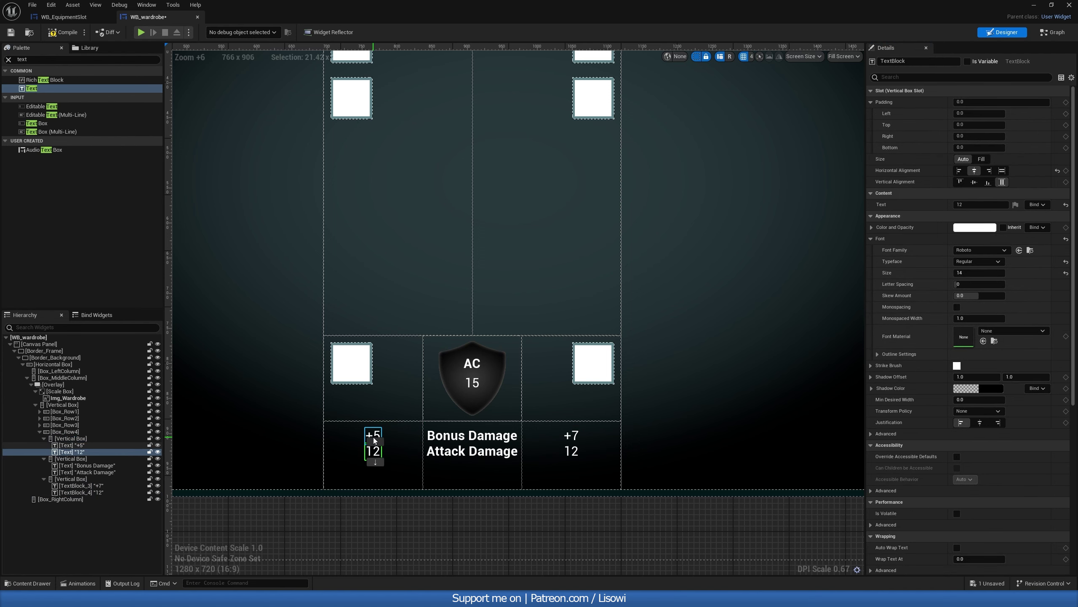
key(ctrl+z)
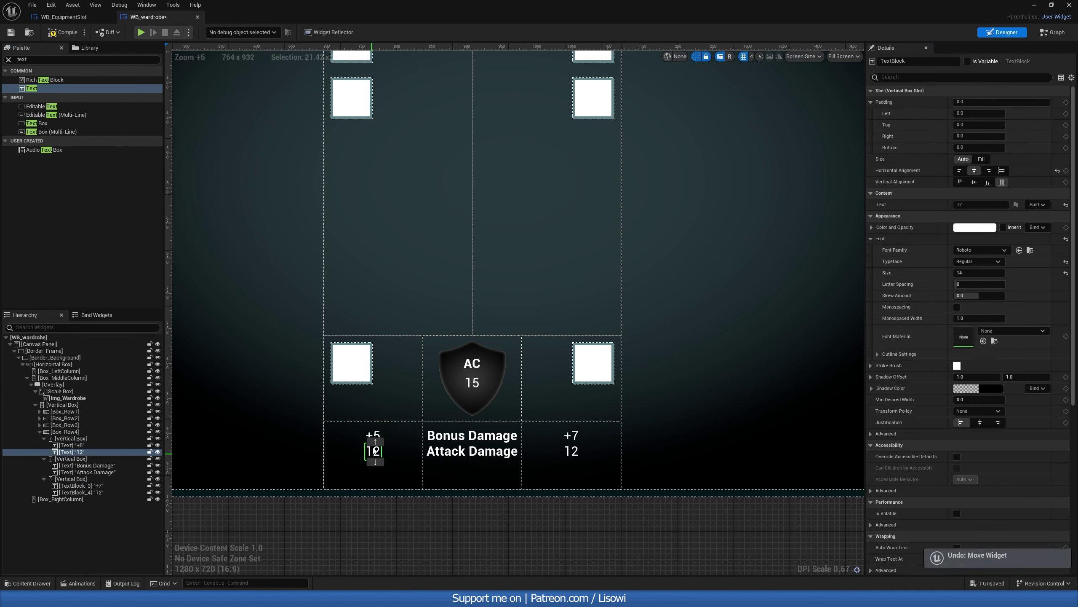
ctrl+click(374, 436)
click(961, 61)
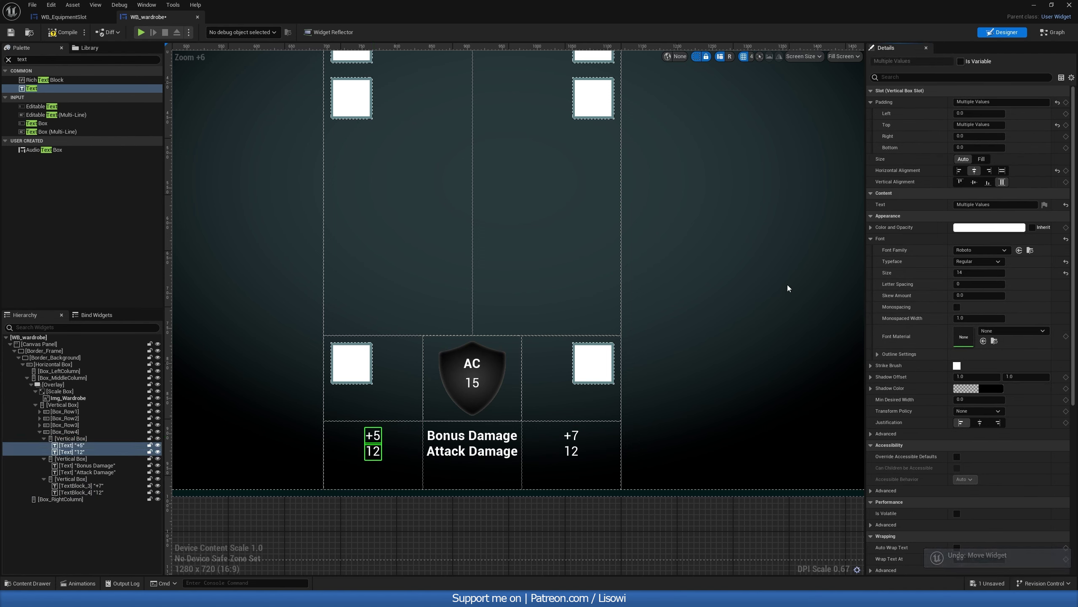
Rename the "+7" text block in the third column as Txt_RangedBonus.
click(491, 440)
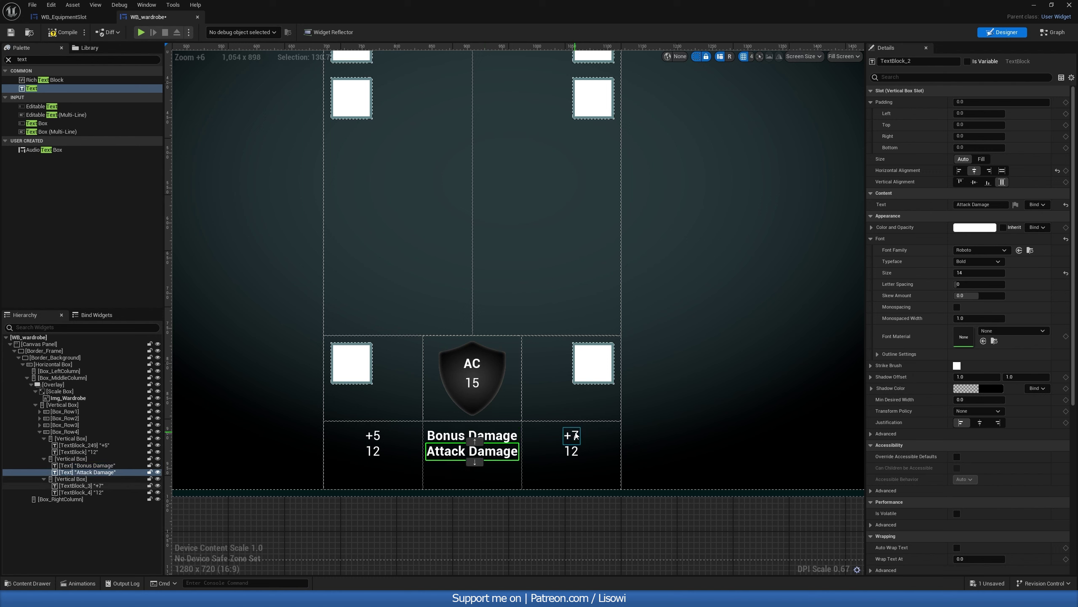
click(571, 435)
click(885, 61)
text(Txt_RangedBonus)
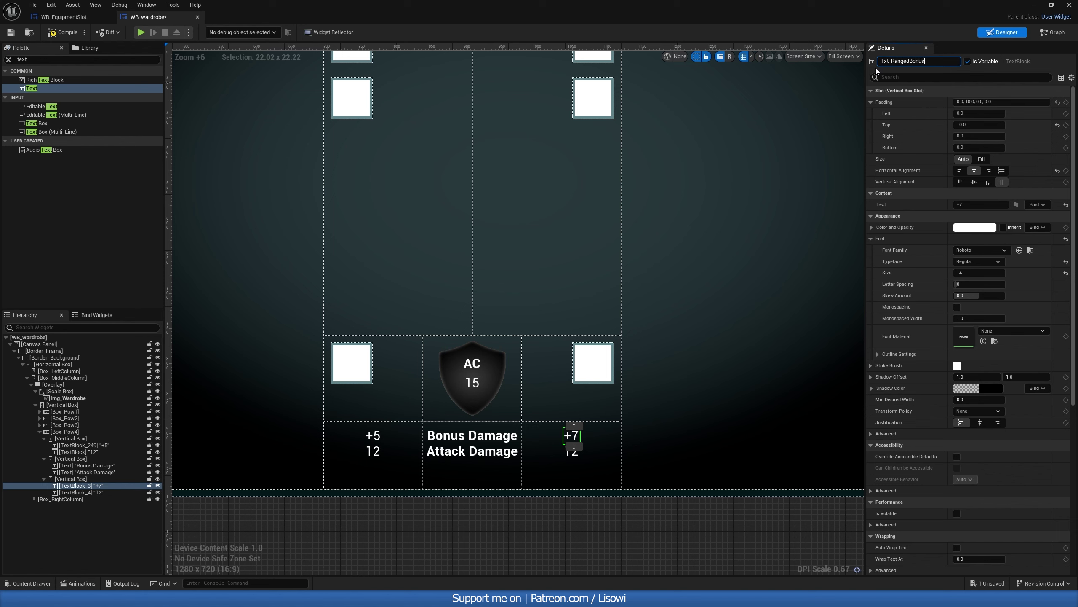
key(Return)
Rename the "12" text block in the third column as Txt_RangedDamage.
click(572, 451)
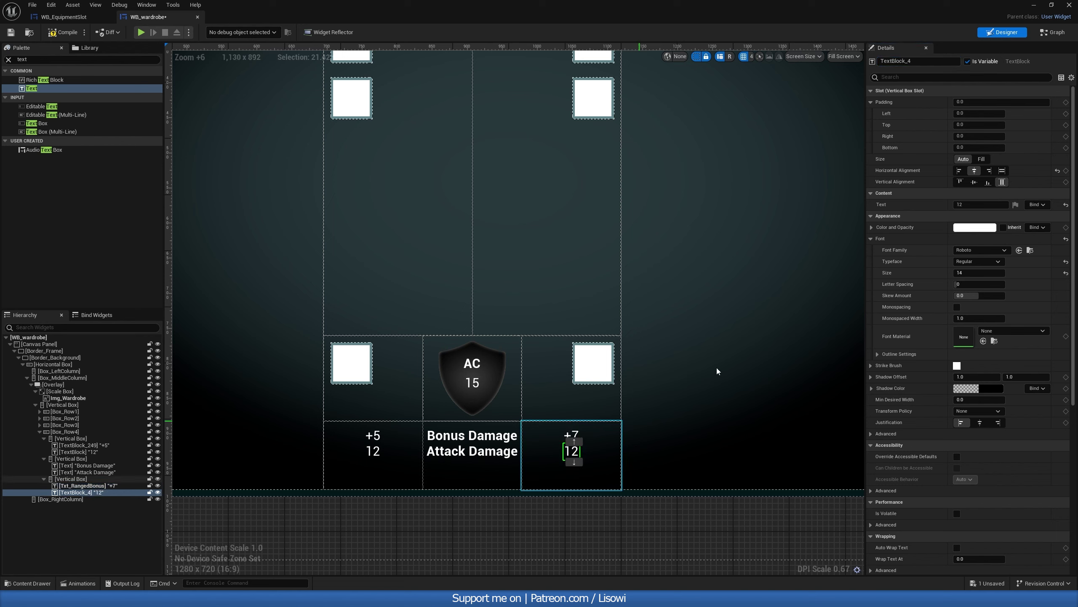
click(908, 61)
text(T)
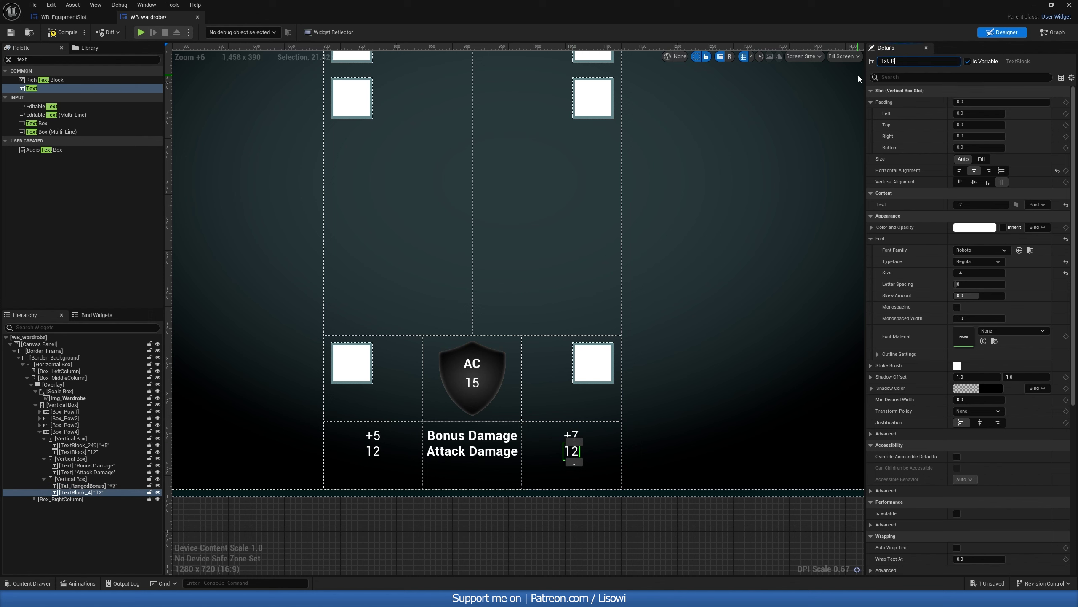
text(xt_RangedDamage)
key(Return)
Rename the "+5" text block in the first column as Txt_MeleeBonus.
click(374, 435)
click(917, 61)
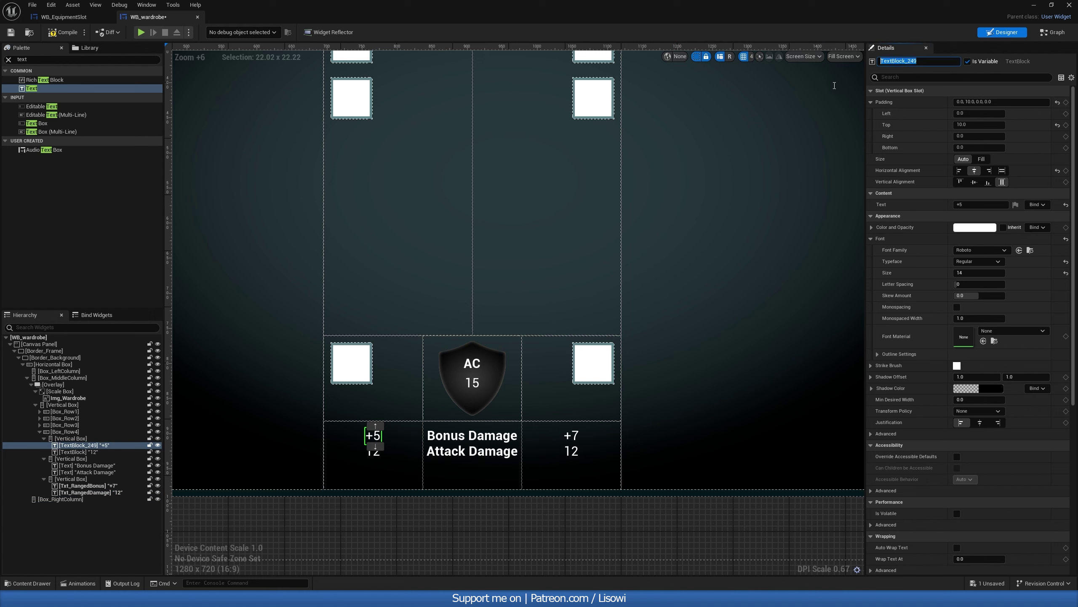
text(T)
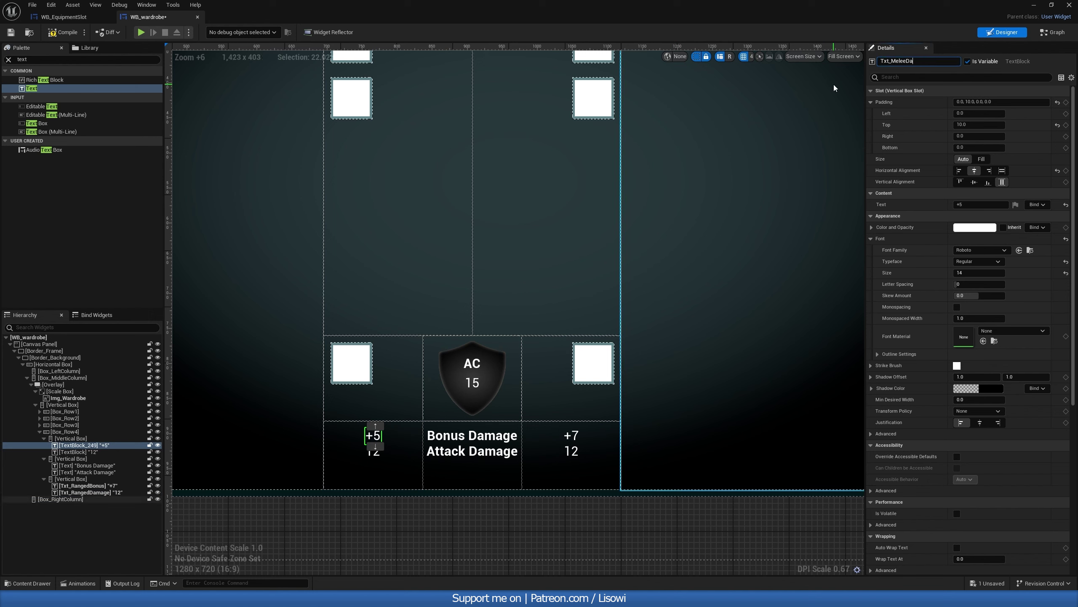
text(xt_MeleeBonus)
key(Return)
Rename the "12" text block in the first column as Txt_MeleeDamage.
click(373, 451)
click(917, 62)
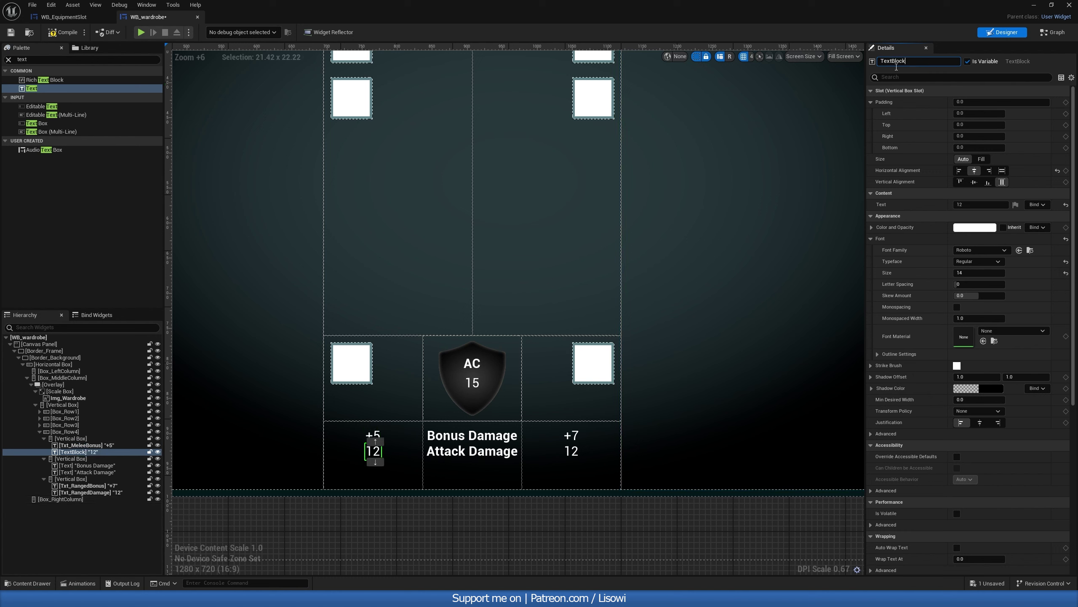
text(T)
key(Return)
click(922, 61)
key(BackSpace)
key(BackSpace)
key(BackSpace)
key(BackSpace)
key(BackSpace)
key(BackSpace)
text(Damage)
key(Return)
Clear the widget palette's search filter and save the WB_wardrobe widget.
click(572, 451)
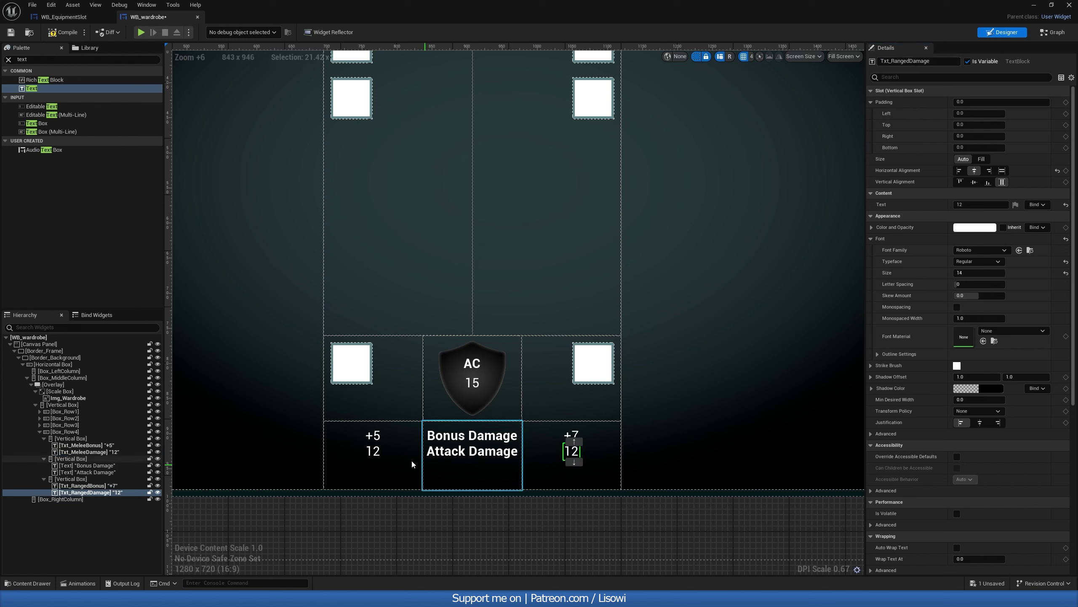
click(727, 383)
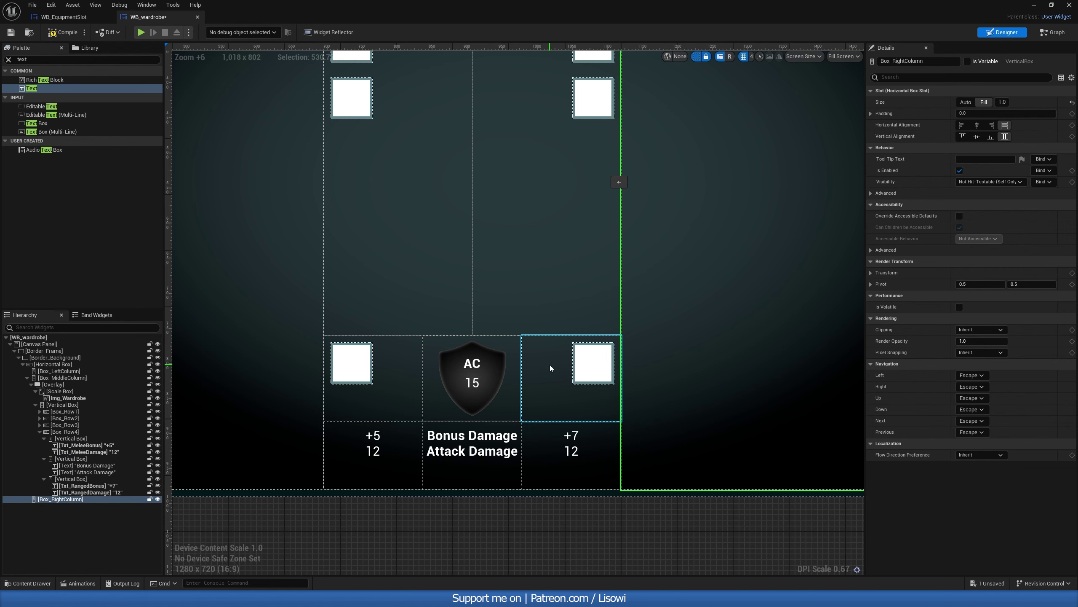
scroll(539, 314, down, 2)
right_drag(530, 336, 528, 367)
scroll(531, 361, down, 1)
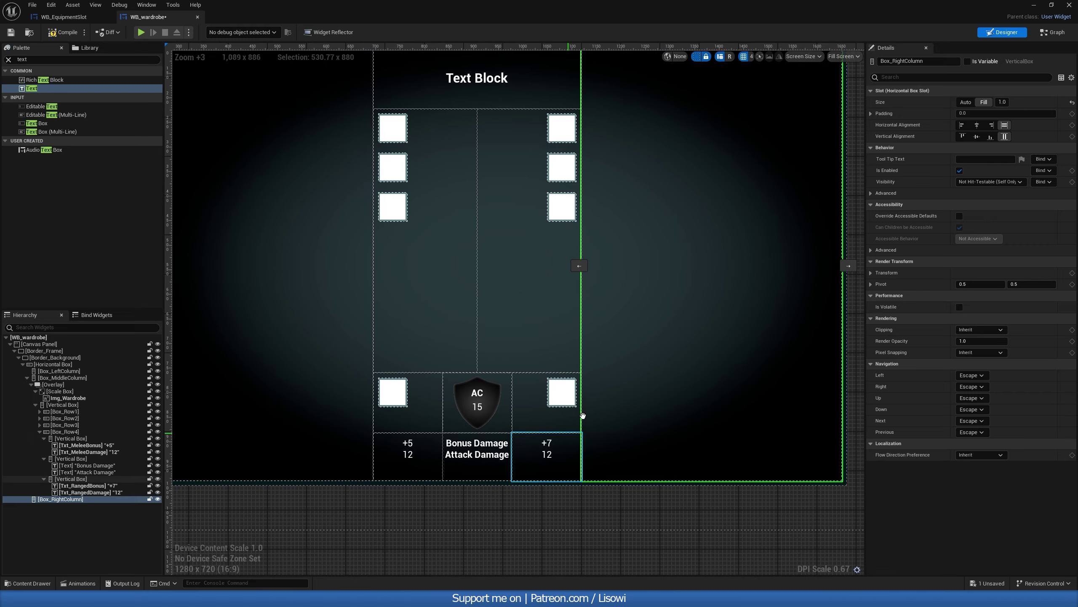
mouse_move(581, 415)
right_down()
mouse_move(582, 450)
mouse_move(567, 441)
mouse_move(568, 422)
right_up()
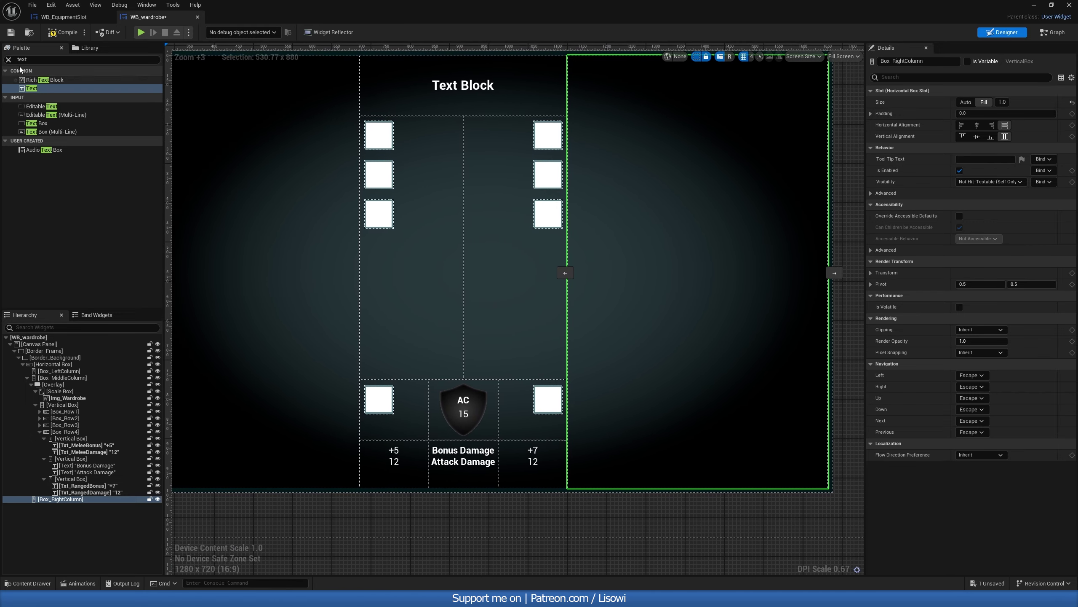
click(8, 59)
click(11, 33)
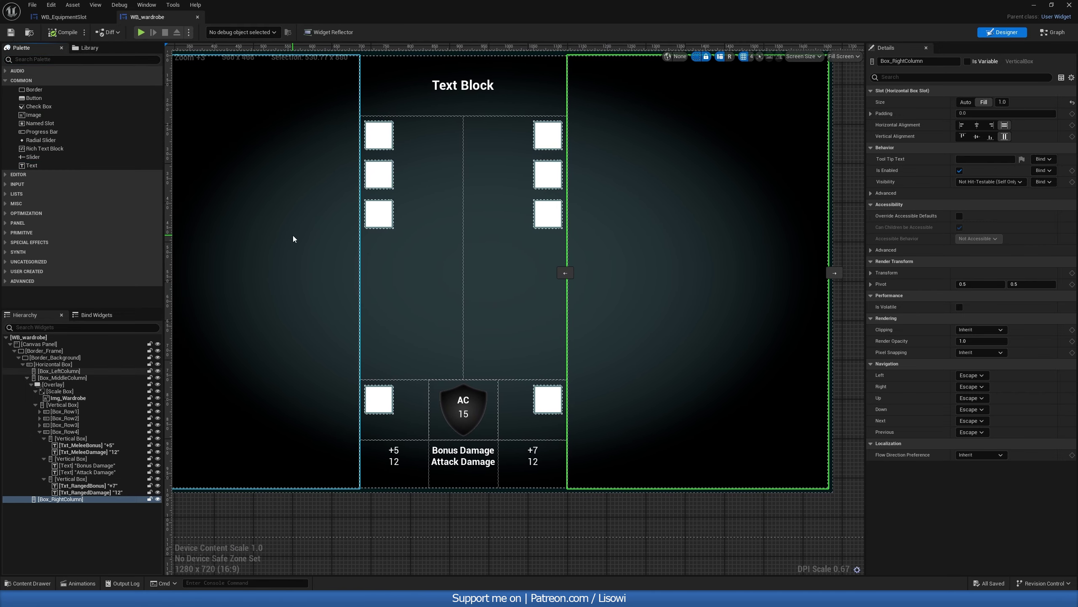
Configure Slot_Hair with Item ID Hair_00, empty slot texture EmptySlot_01 and equipment category Hair.
click(293, 236)
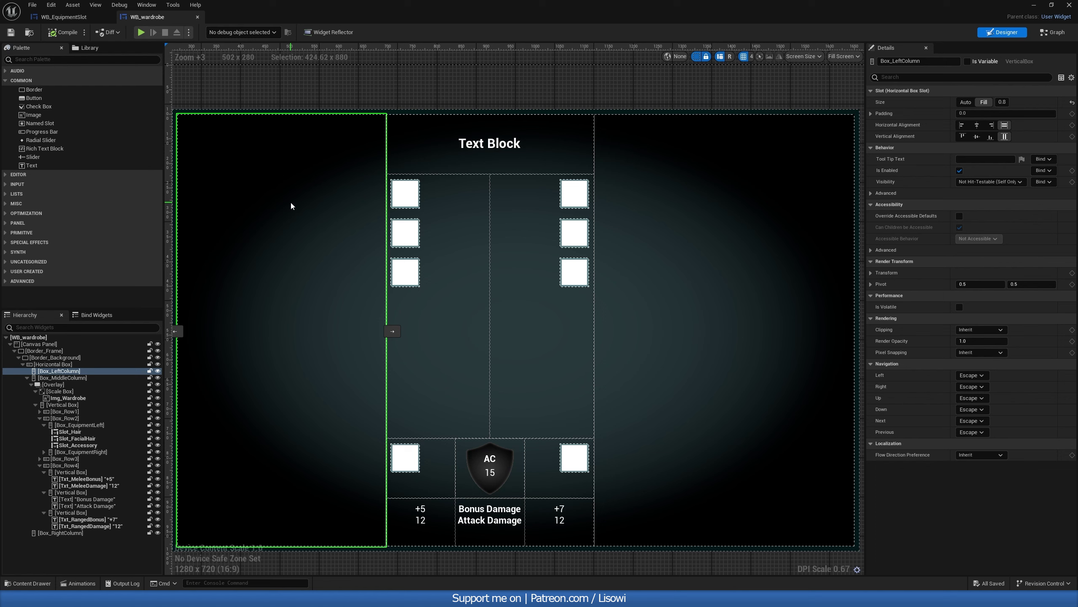
click(406, 194)
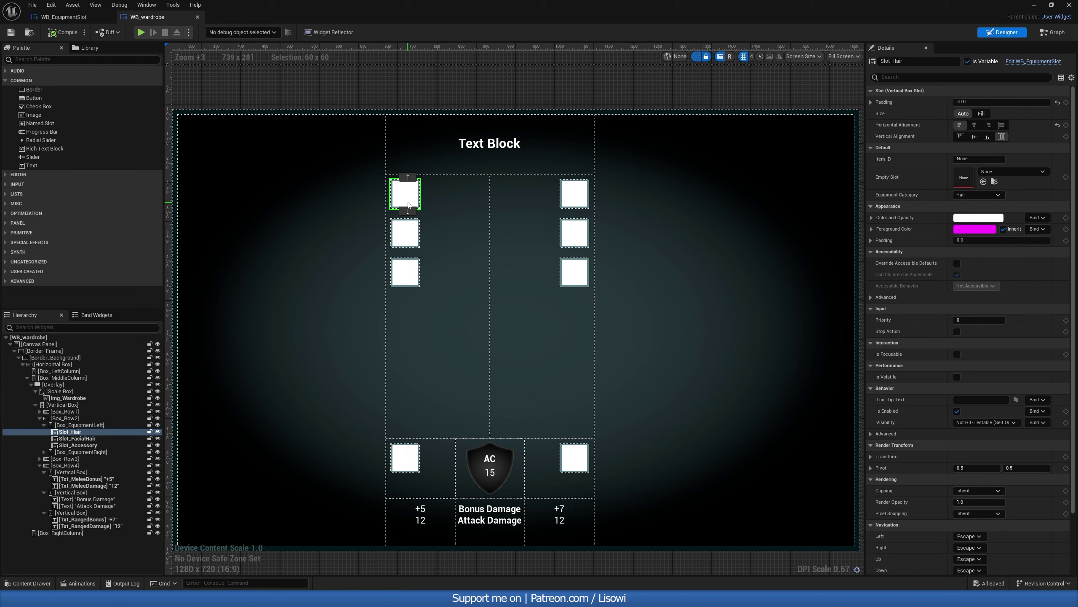
click(956, 159)
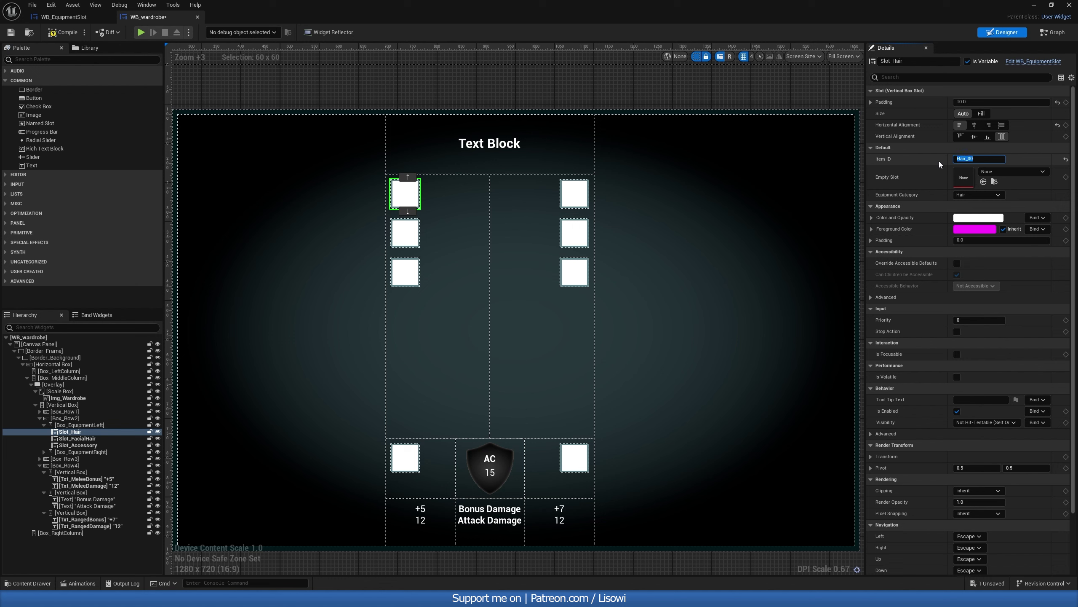
click(1003, 170)
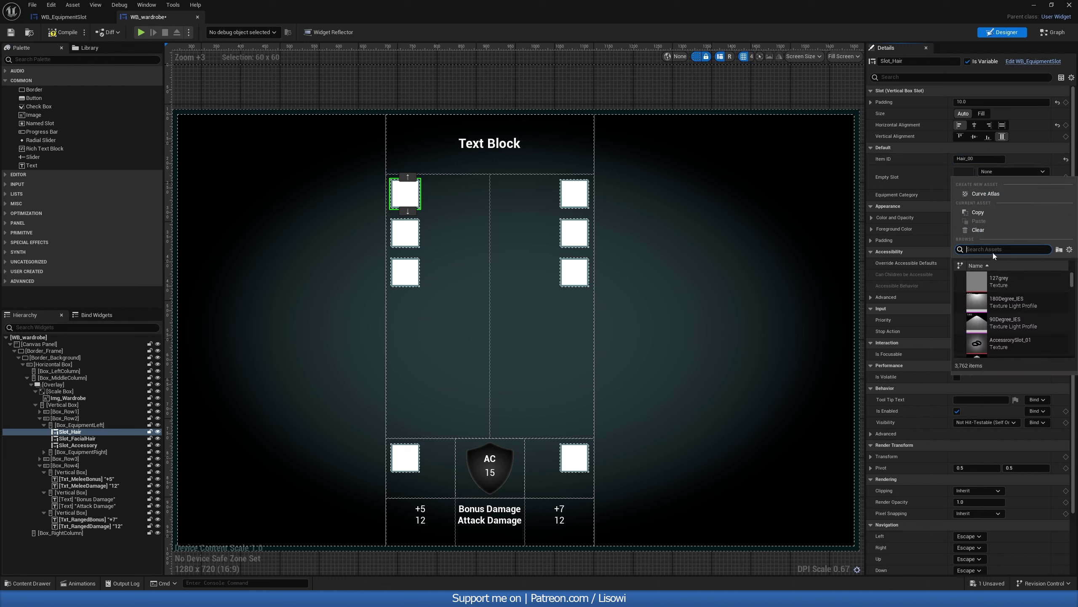
text(empty)
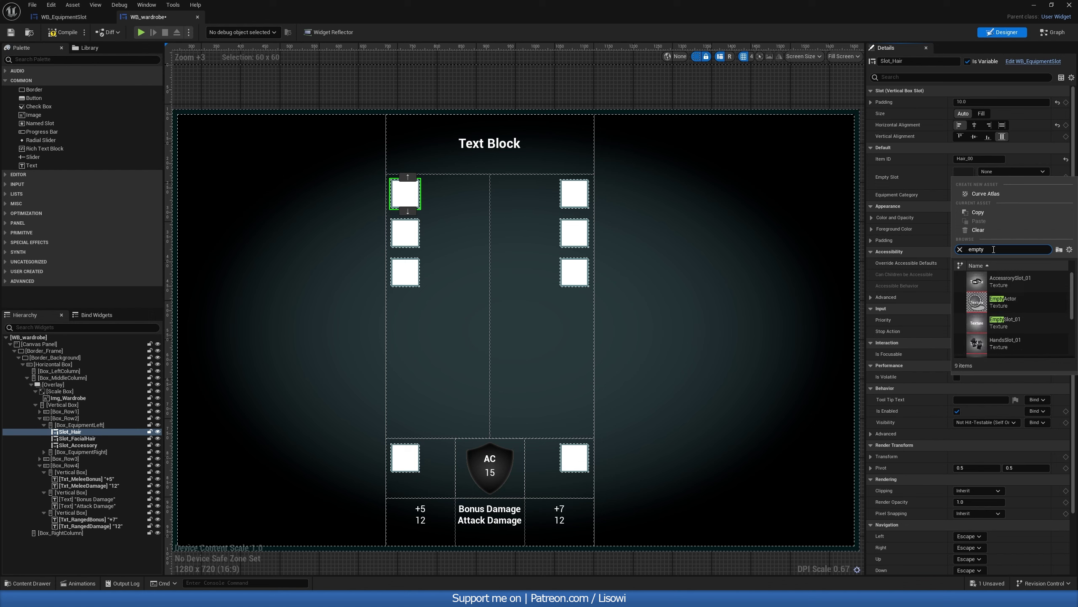
click(975, 325)
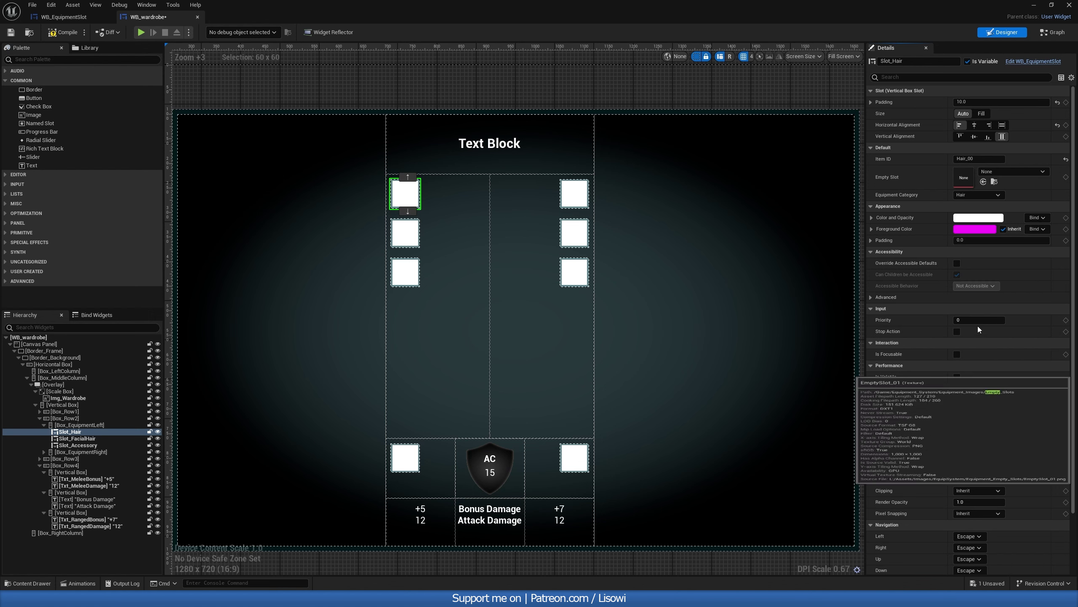
click(977, 195)
click(968, 206)
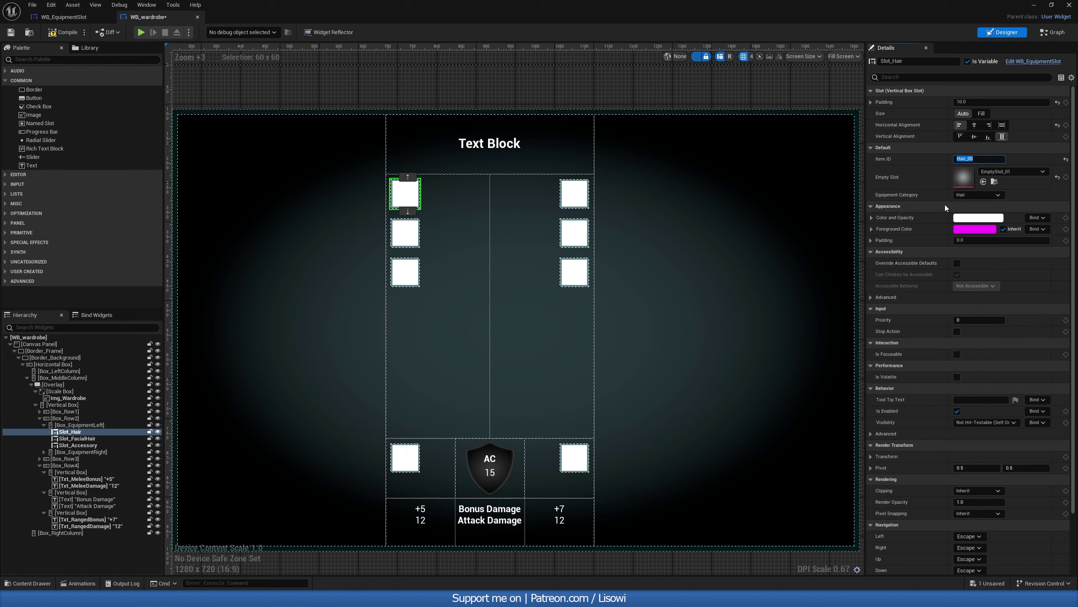
Configure Slot_FacialHair with Item ID FacialHair_00, empty slot texture EmptySlot_01 and equipment category Facial Hair.
click(393, 242)
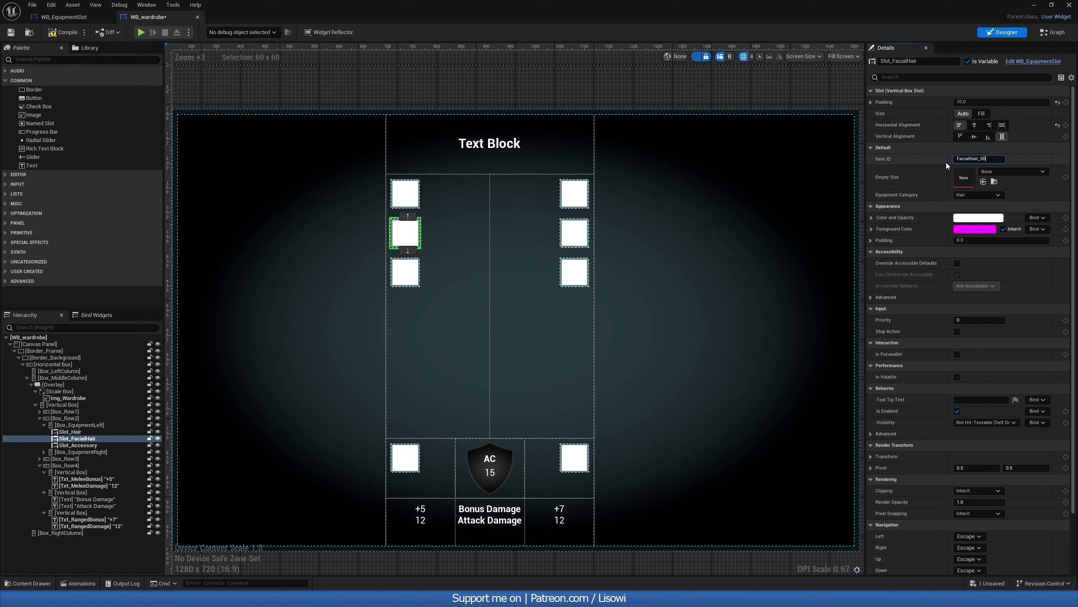
click(999, 171)
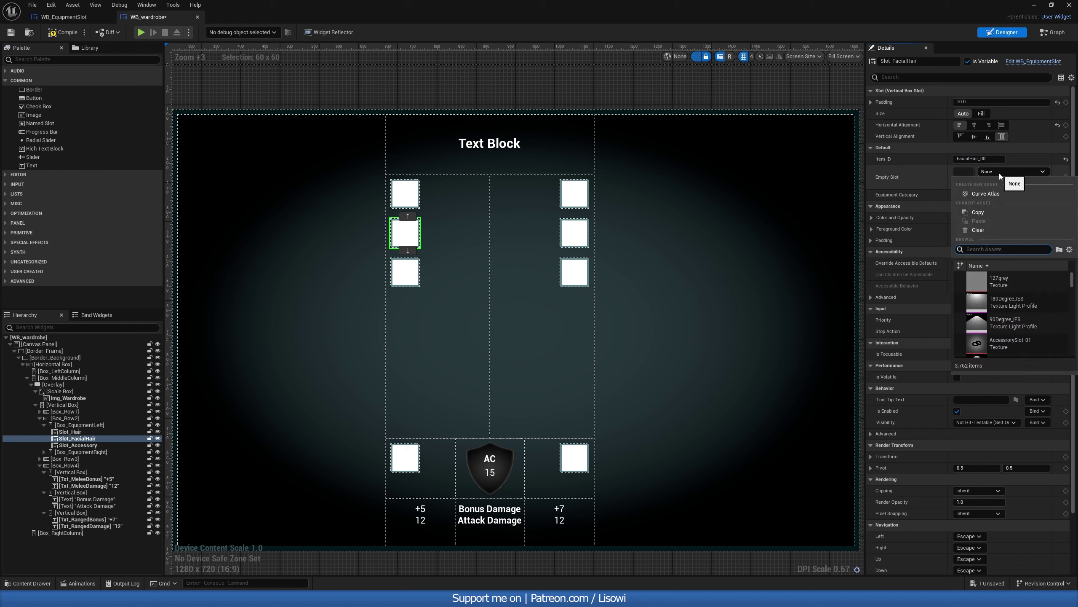
text(empty)
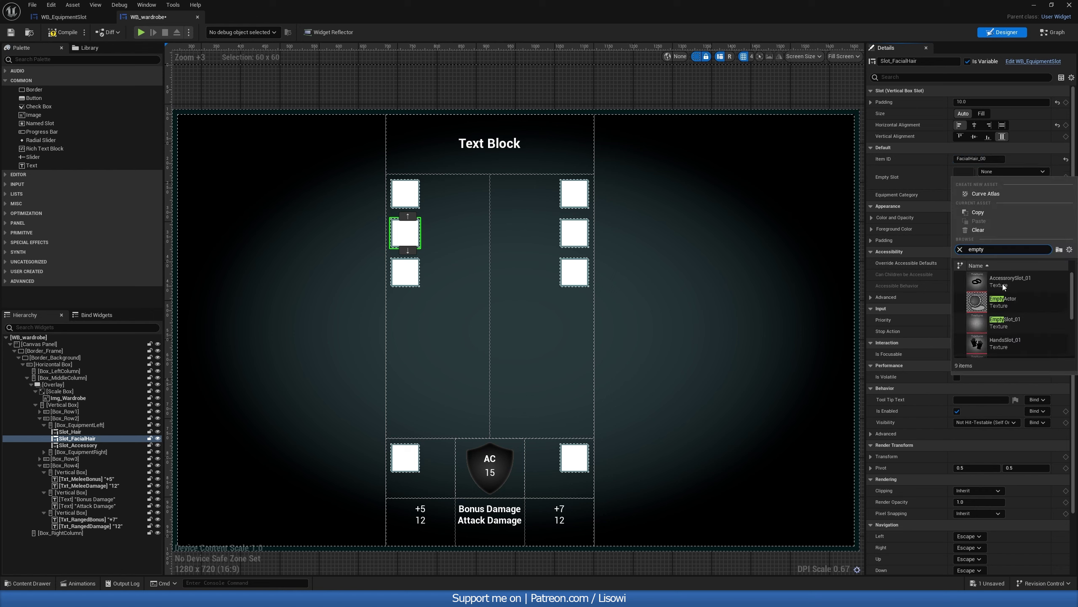
click(984, 324)
click(968, 194)
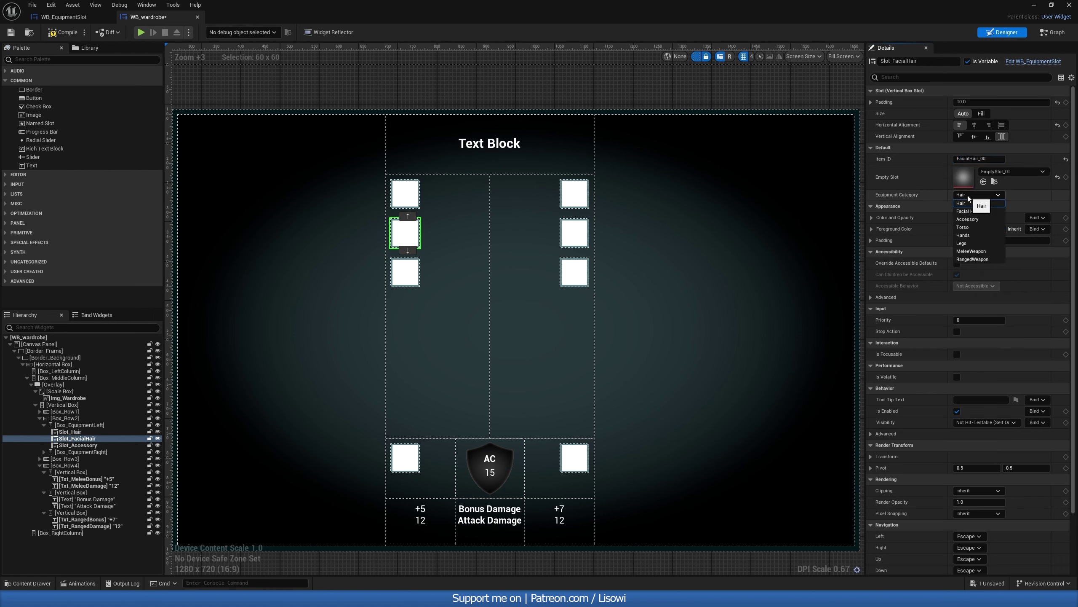
click(965, 211)
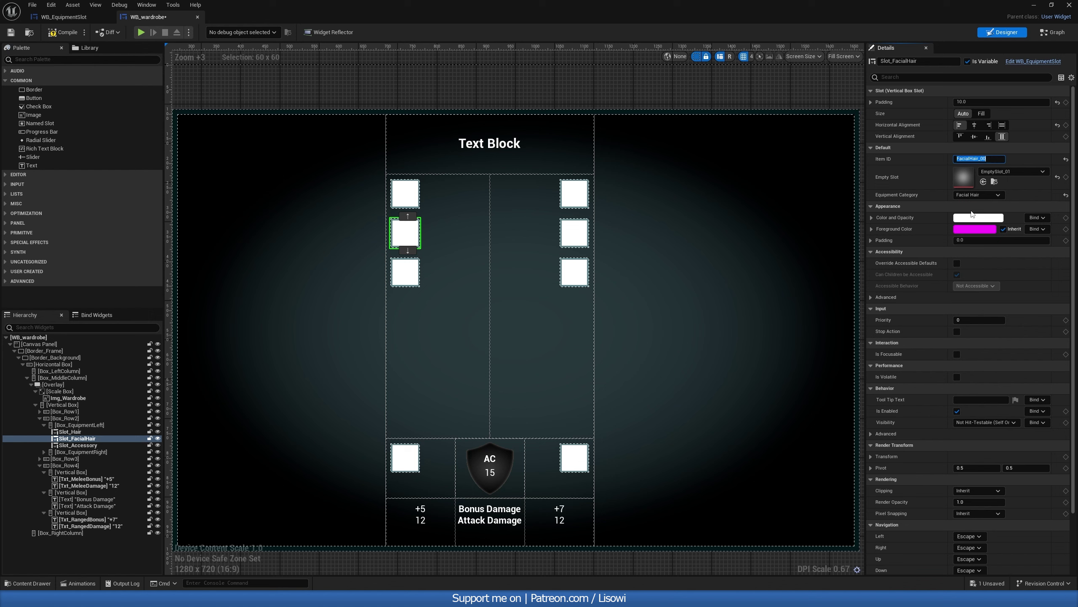
Configure the accessory, torso and hands slots, giving Slot_Hands Item ID Hands_00, empty slot texture HandsSlot_01 and category Hands.
click(405, 266)
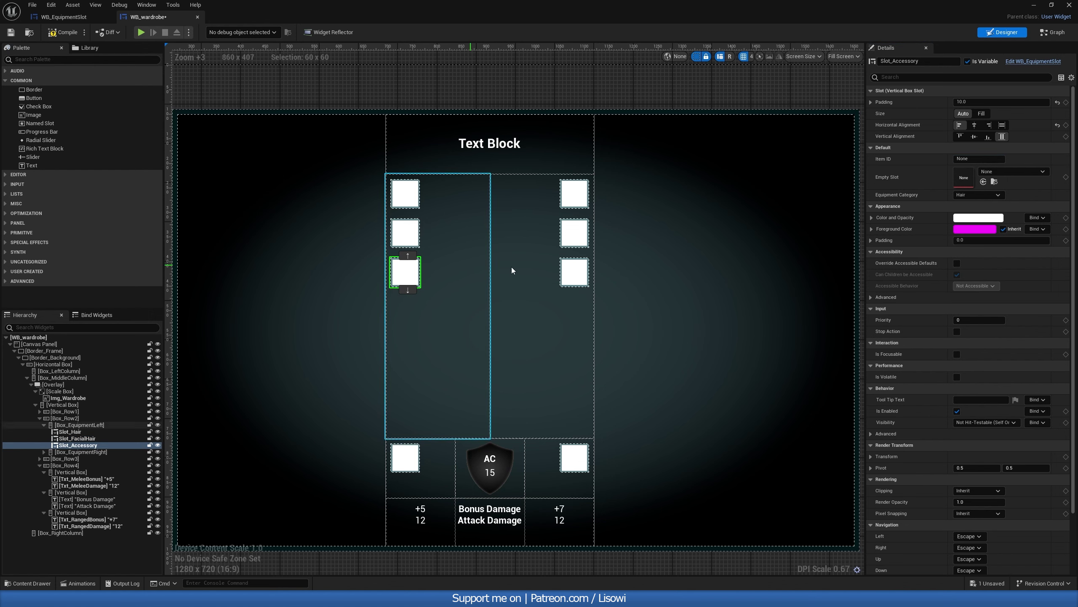
click(958, 159)
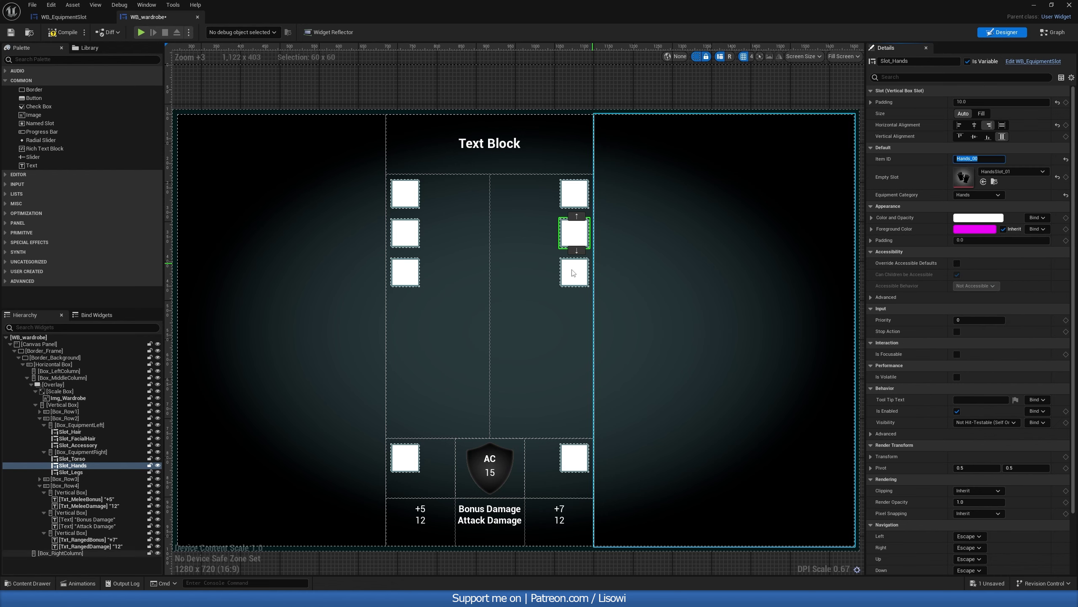
Configure Slot_MeleeWeapon with Item ID MeleeWeapon_00 and the sword texture for its empty slot.
click(973, 159)
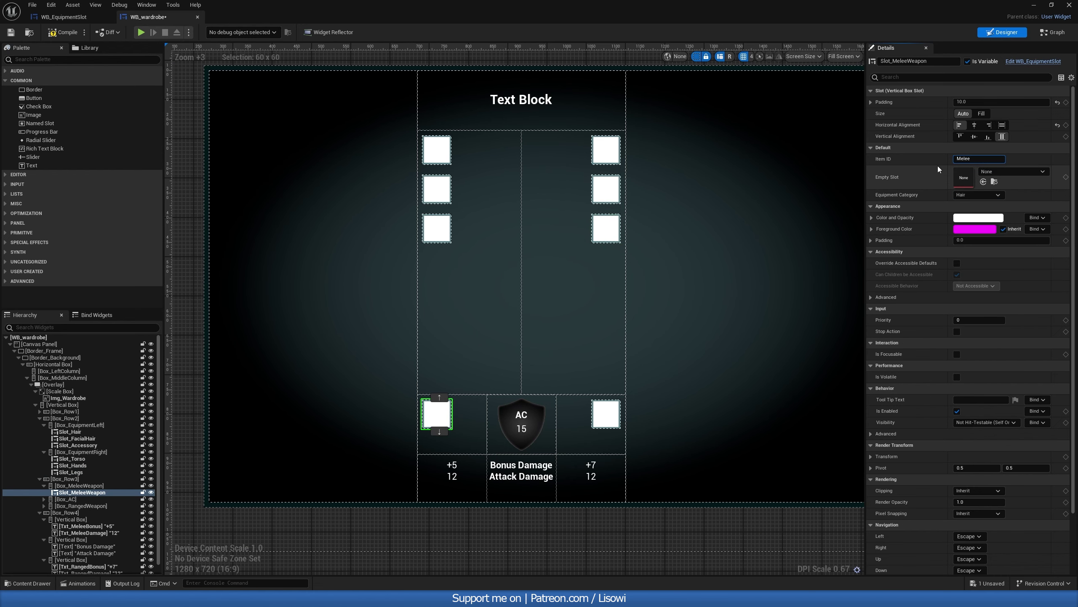
text(Weapon_00)
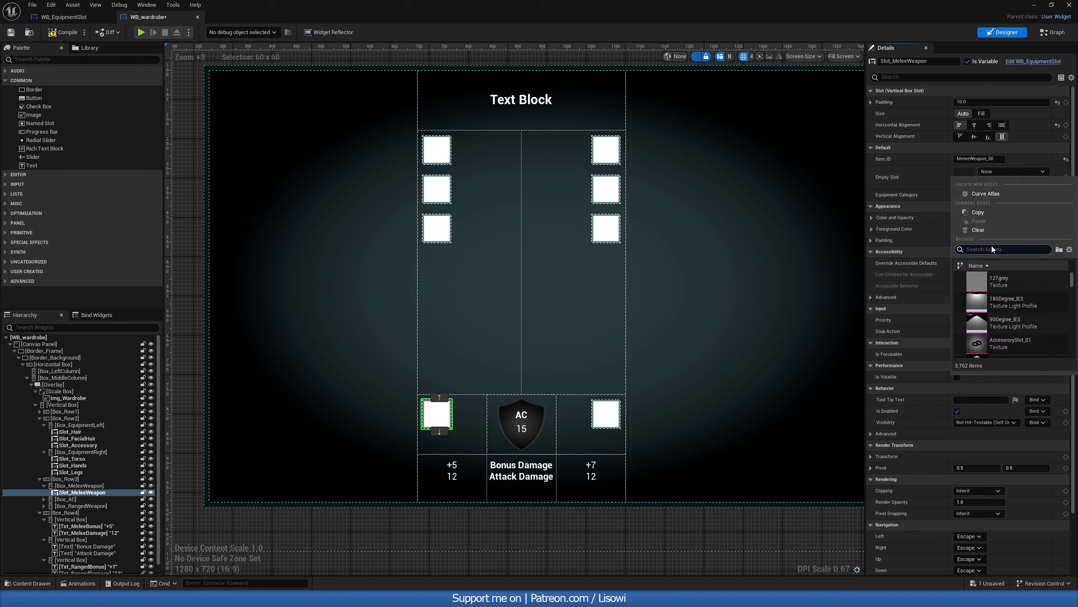
click(991, 246)
Configure Slot_RangedWeapon with Item ID RangedWeapon_00, empty slot texture RangedSlot_01 and equipment category RangedWeapon, and check both weapon slots.
click(606, 422)
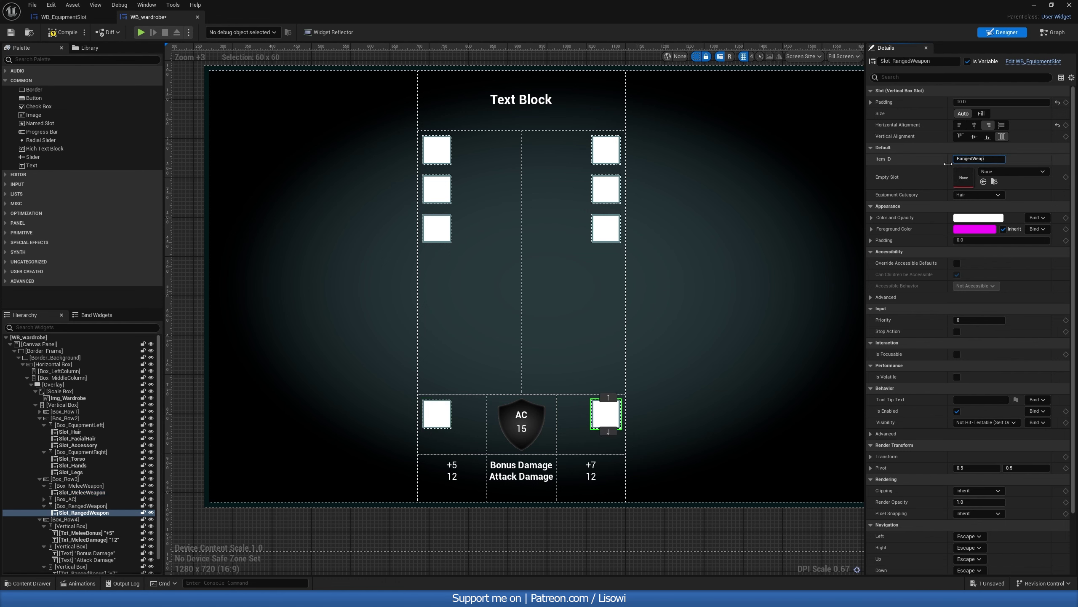
click(1011, 318)
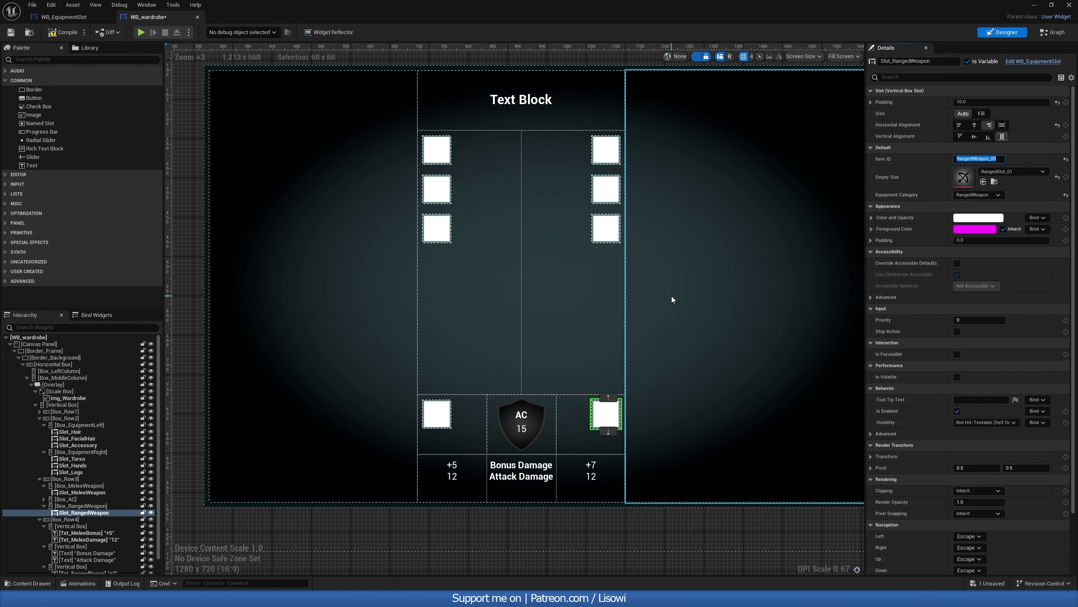
click(579, 287)
click(603, 414)
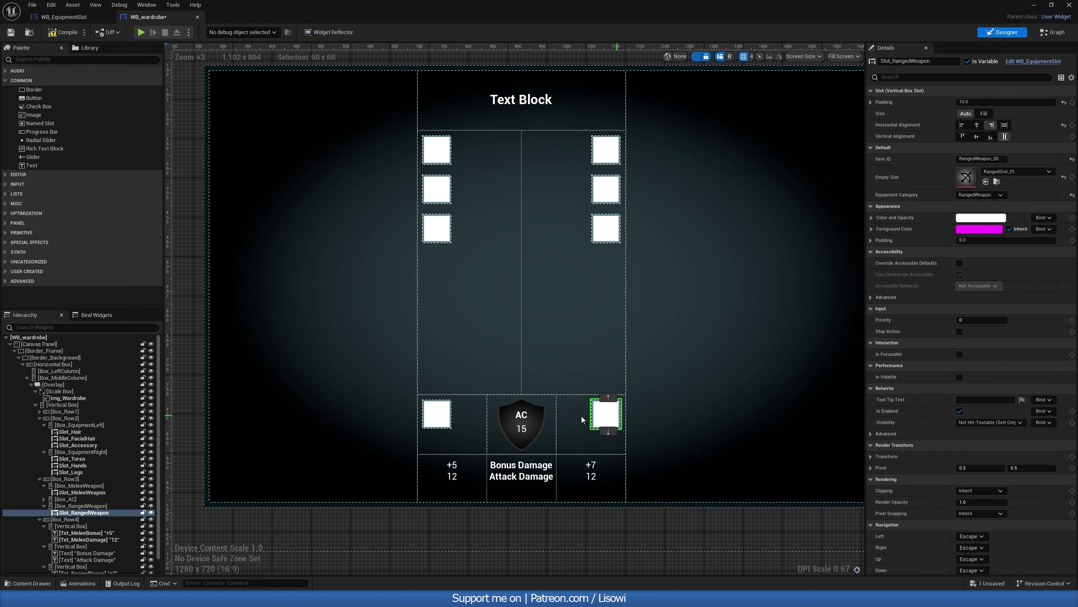
click(437, 414)
Compile and save the WB_wardrobe widget.
click(643, 299)
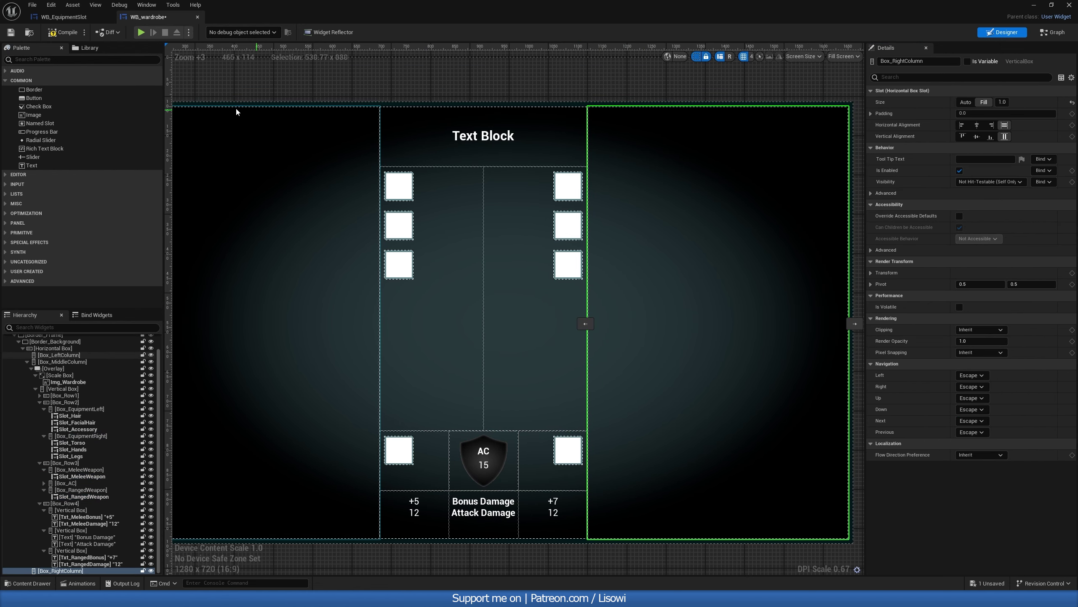
click(54, 34)
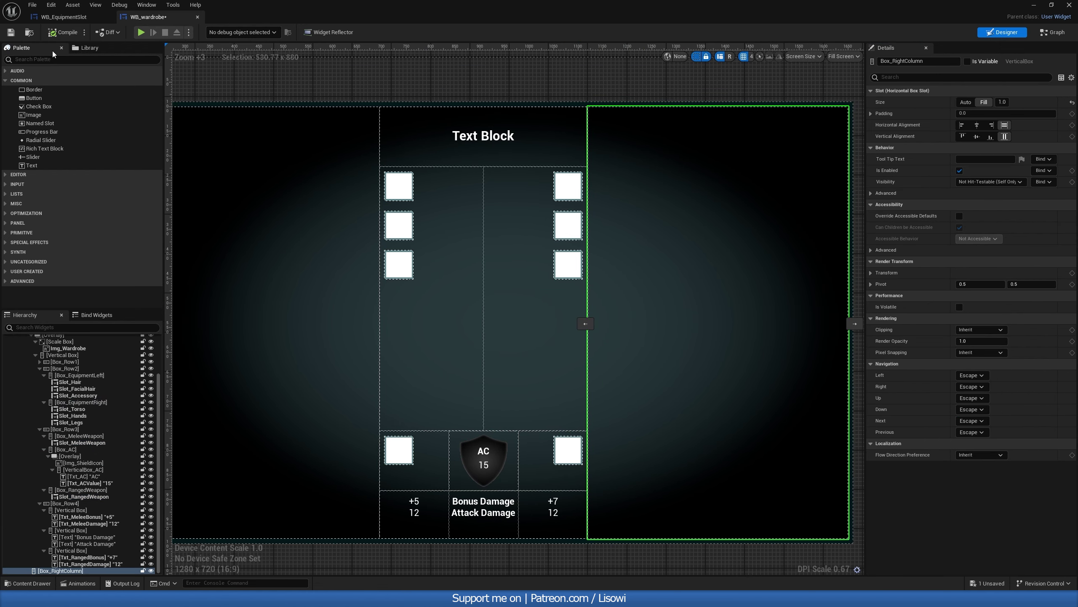
click(10, 33)
scroll(421, 157, down, 2)
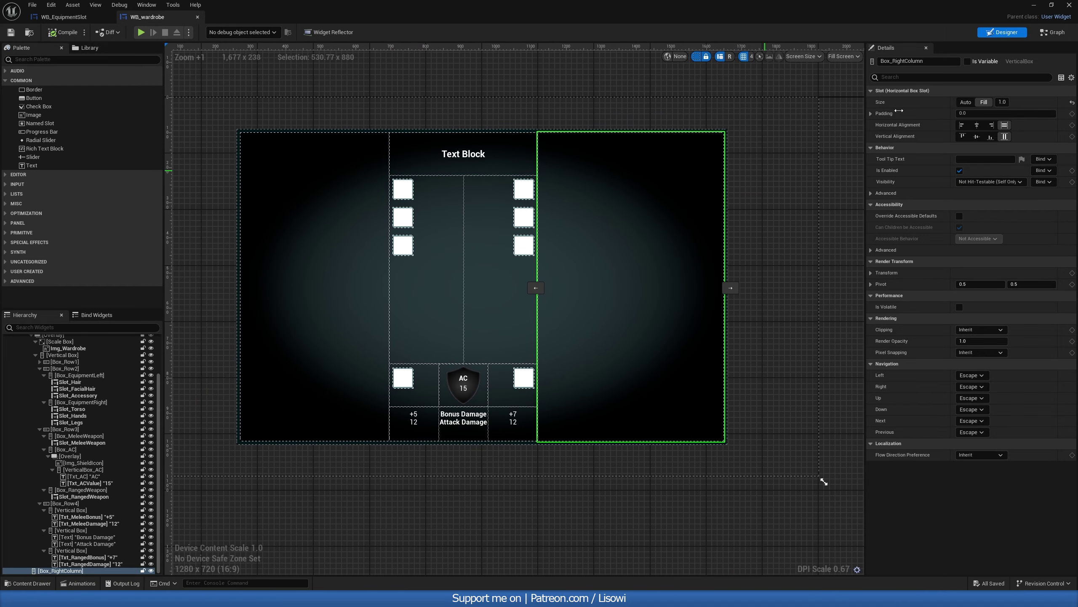
Return to the level editor and playtest the game, toggling the wardrobe widget while running the character around.
click(1034, 5)
click(205, 31)
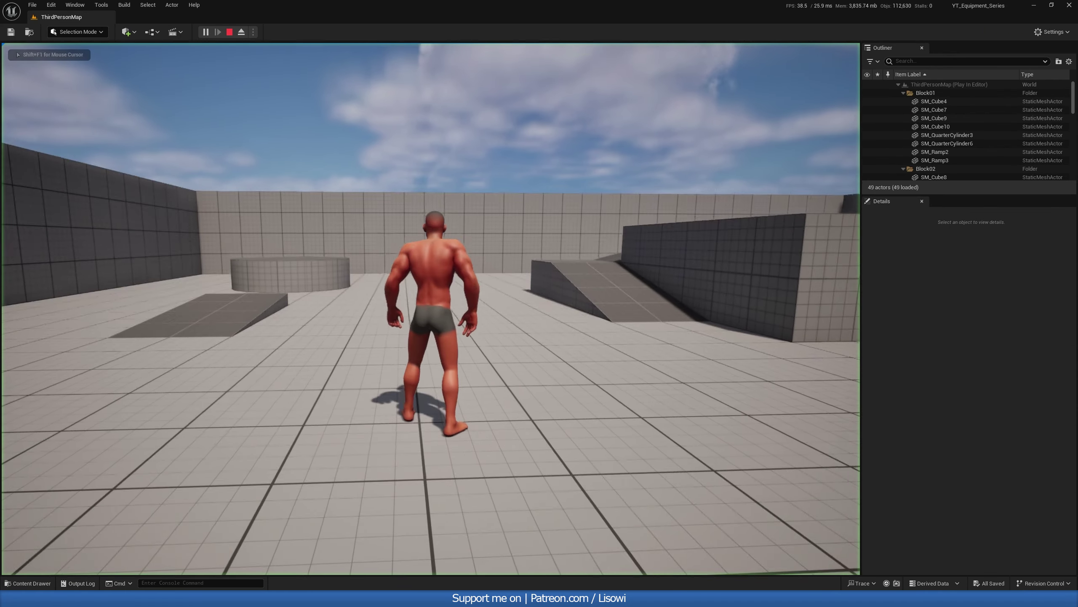
key(w)
key(i)
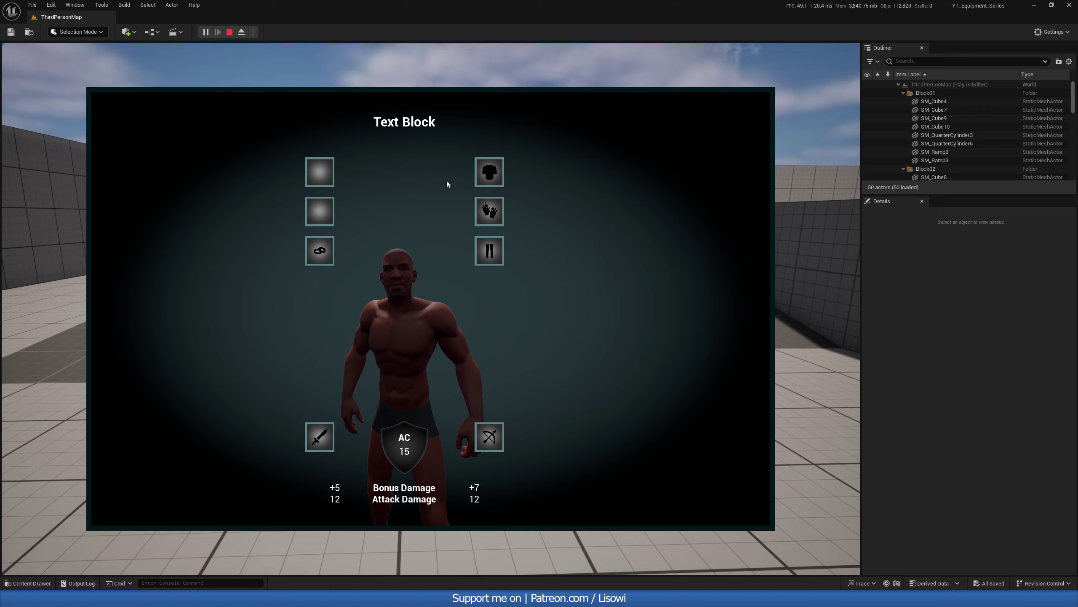
key(i)
key(w)
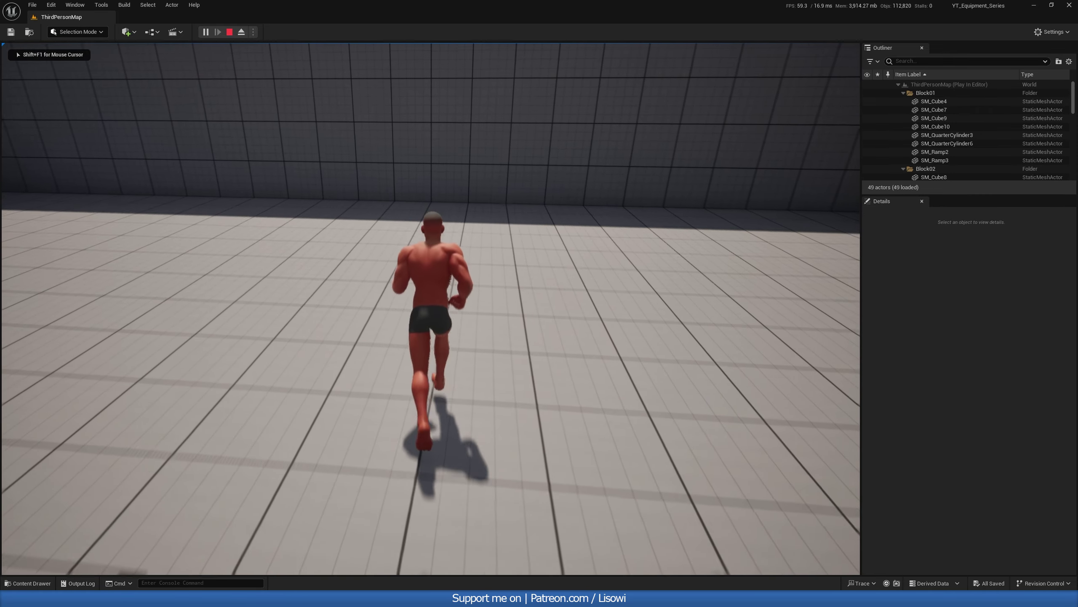
key(i)
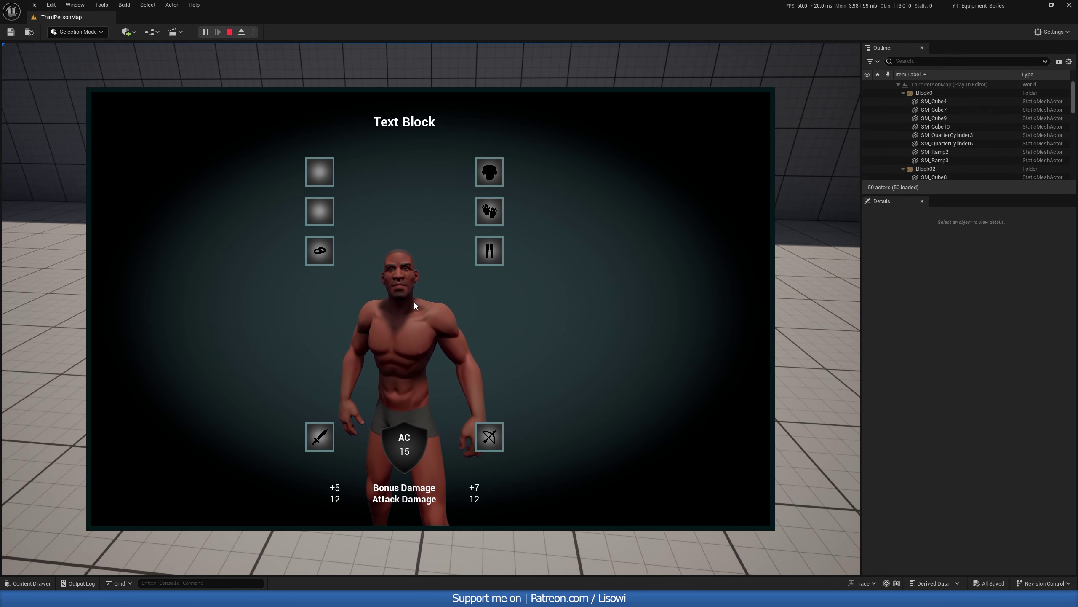
key(Escape)
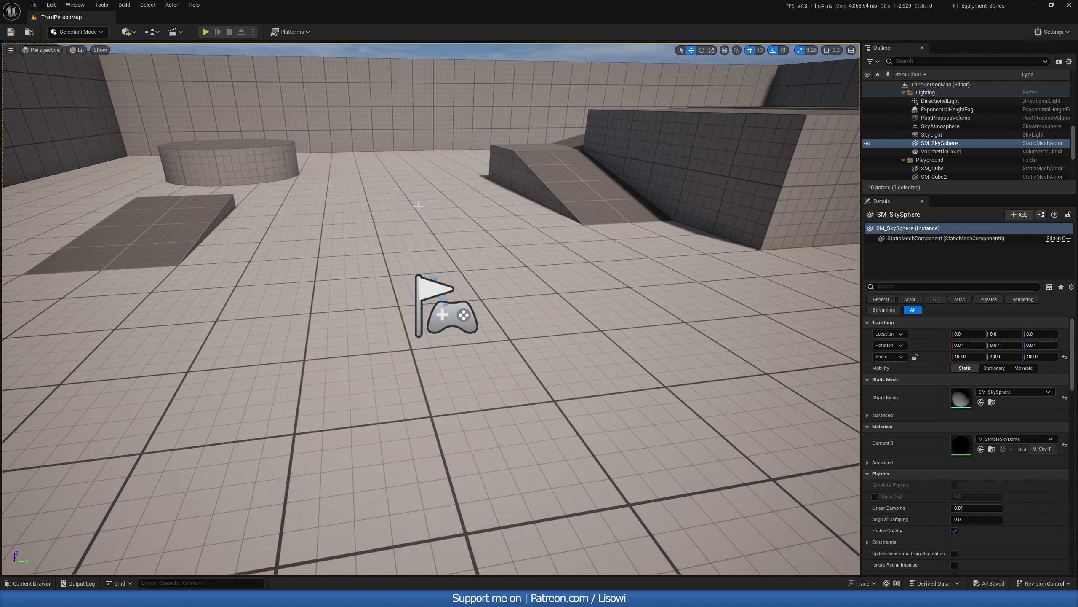
Run the game once more, inspect the equipment slots in the wardrobe, and stop the play session.
click(205, 32)
key(w)
key(i)
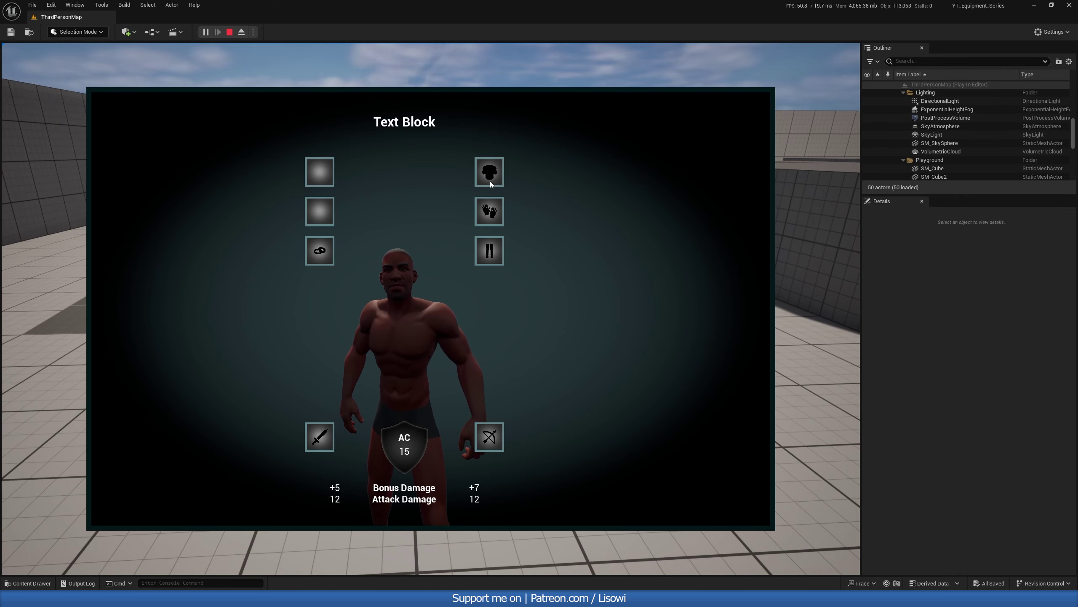
key(i)
key(w)
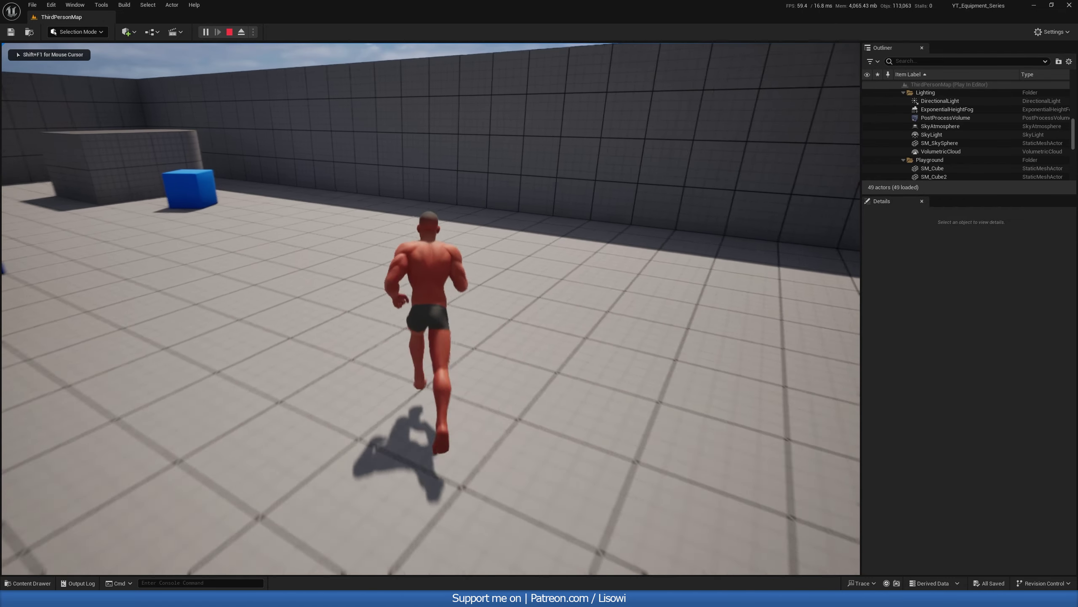
key(Escape)
Open the WB_EquipmentSlot widget's event graph.
click(27, 583)
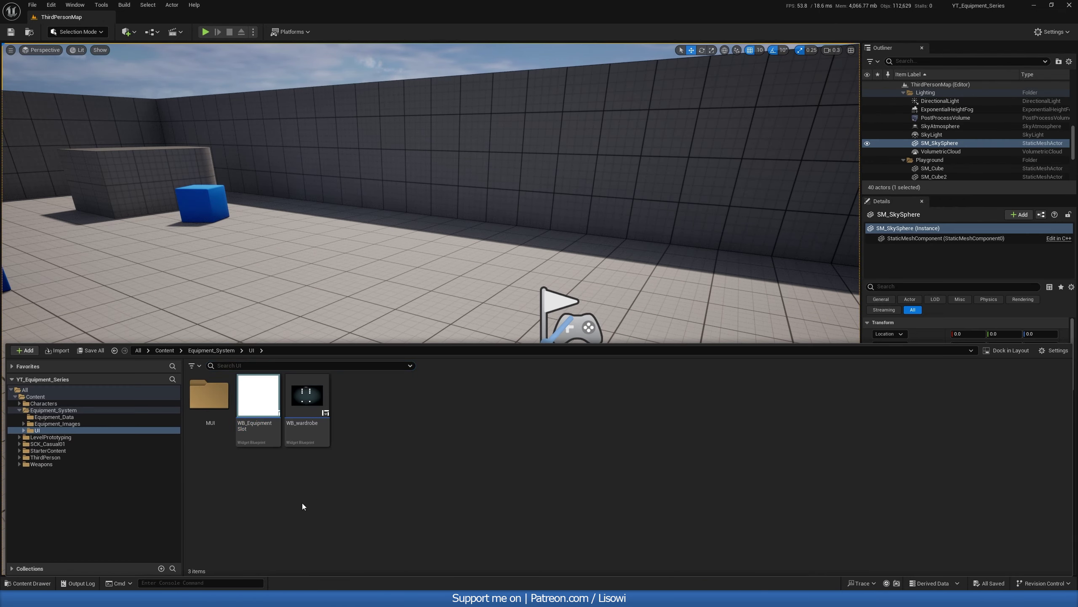
double_click(298, 415)
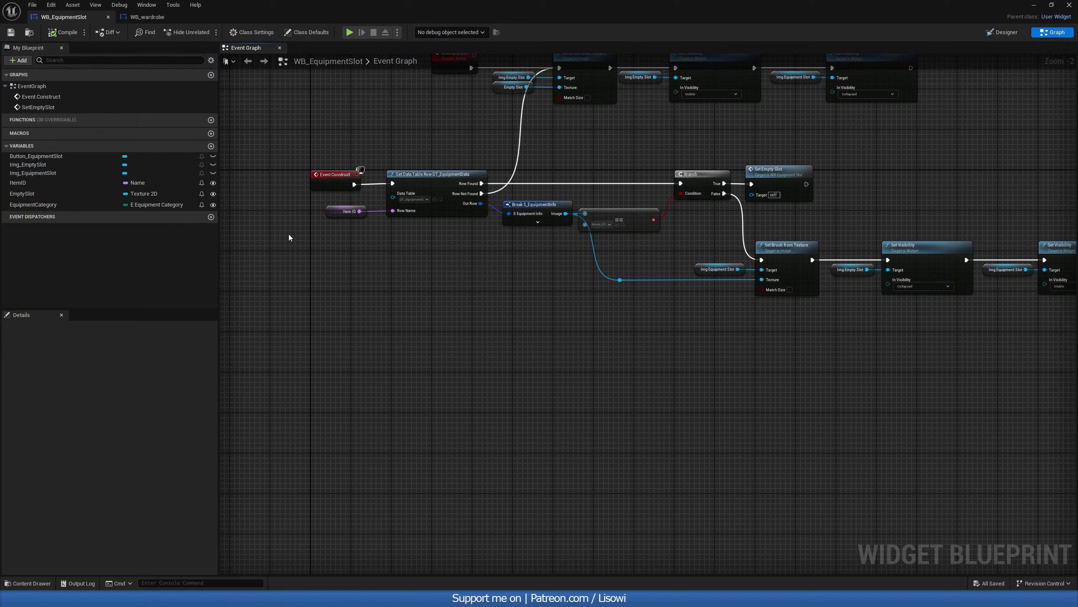
click(211, 145)
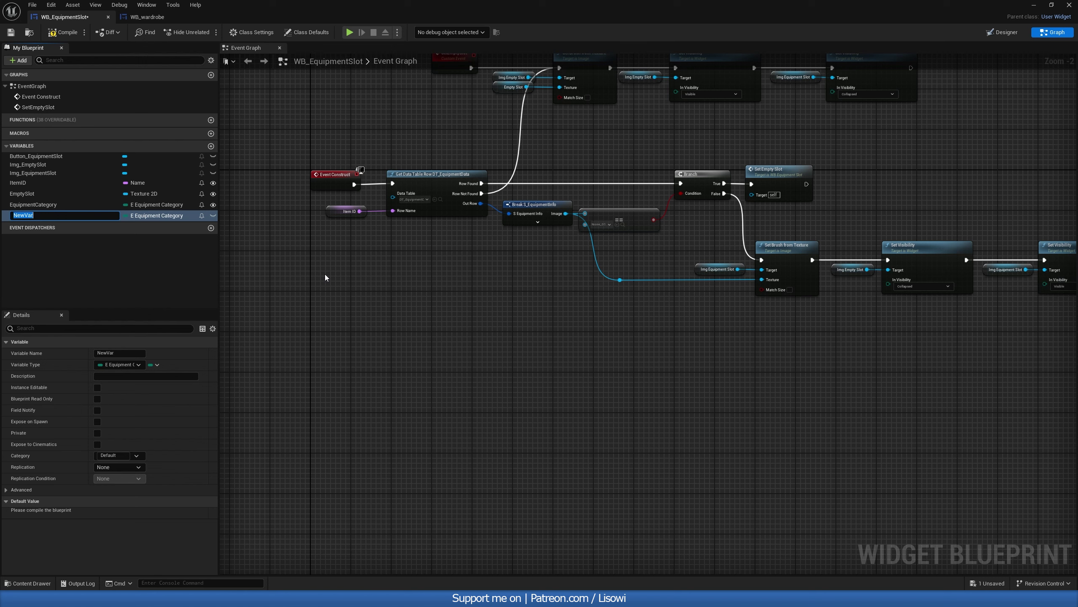
click(192, 216)
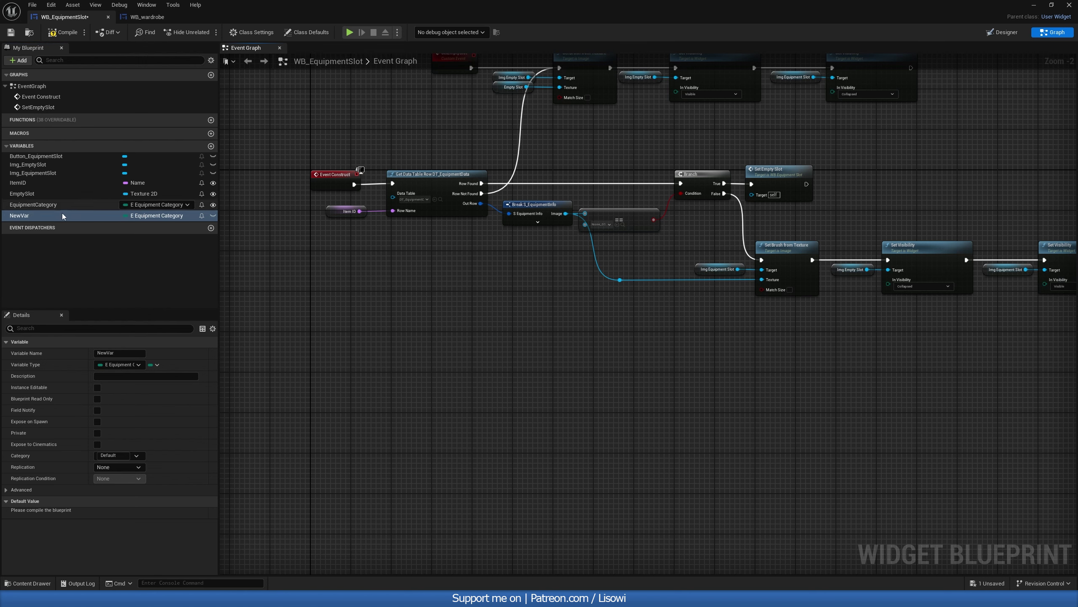
key(Delete)
Add an event dispatcher named OnSlotSelected to WB_EquipmentSlot.
click(210, 217)
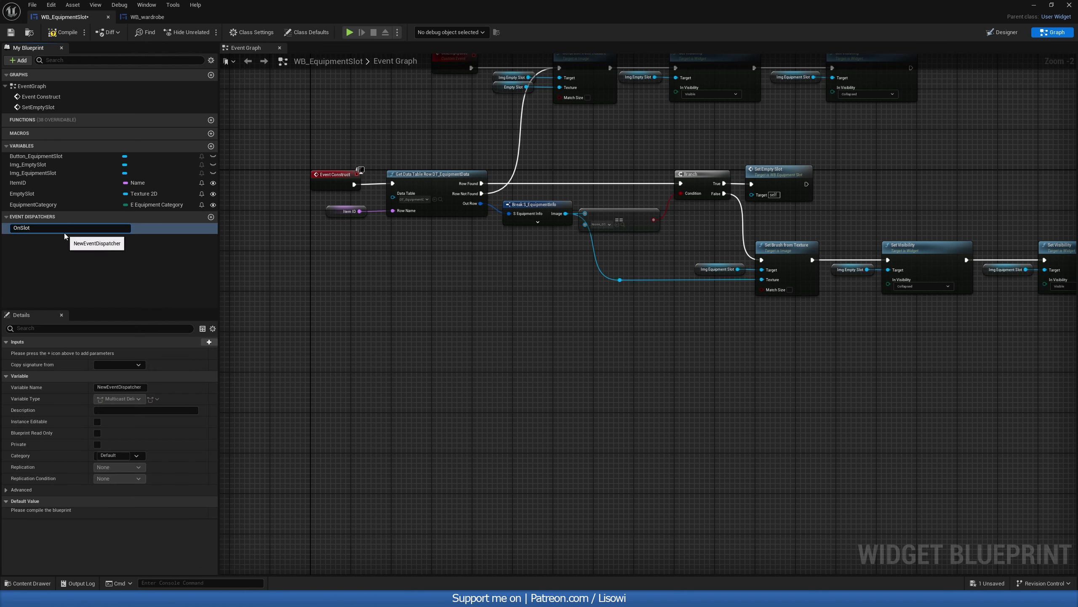
text(OnSlotSelected)
key(Return)
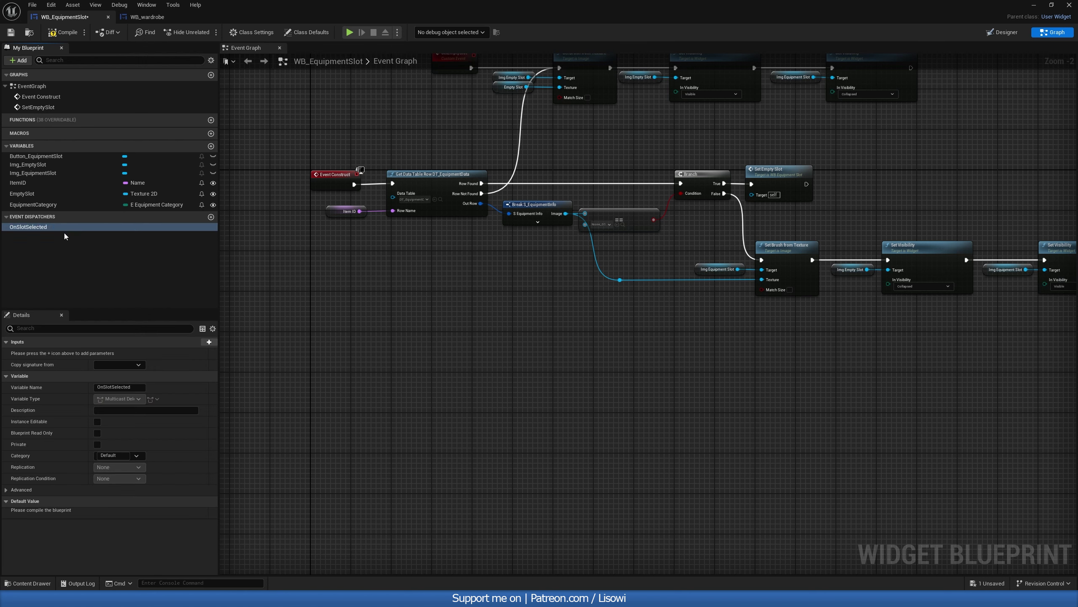
Add an input named EquipmentCategory of the E Equipment Category enum type to the OnSlotSelected dispatcher.
click(209, 342)
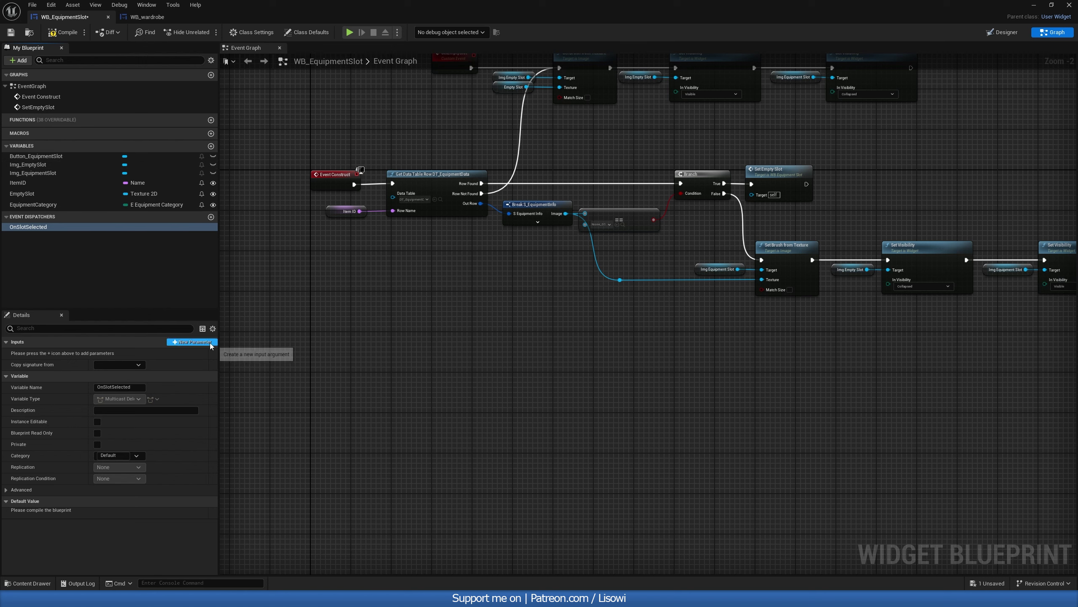
click(125, 354)
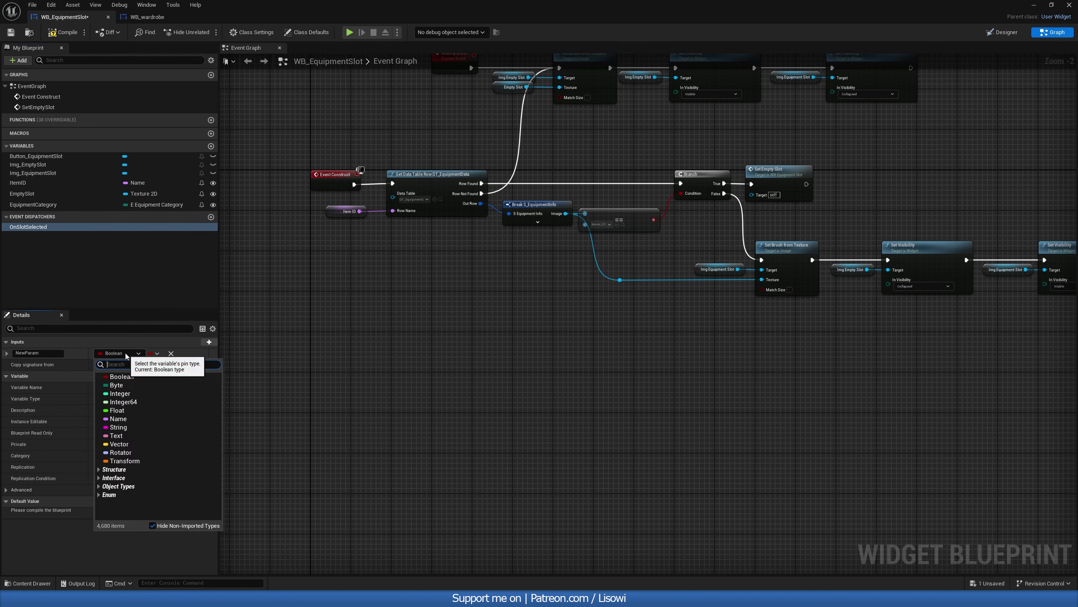
text(E_Equ)
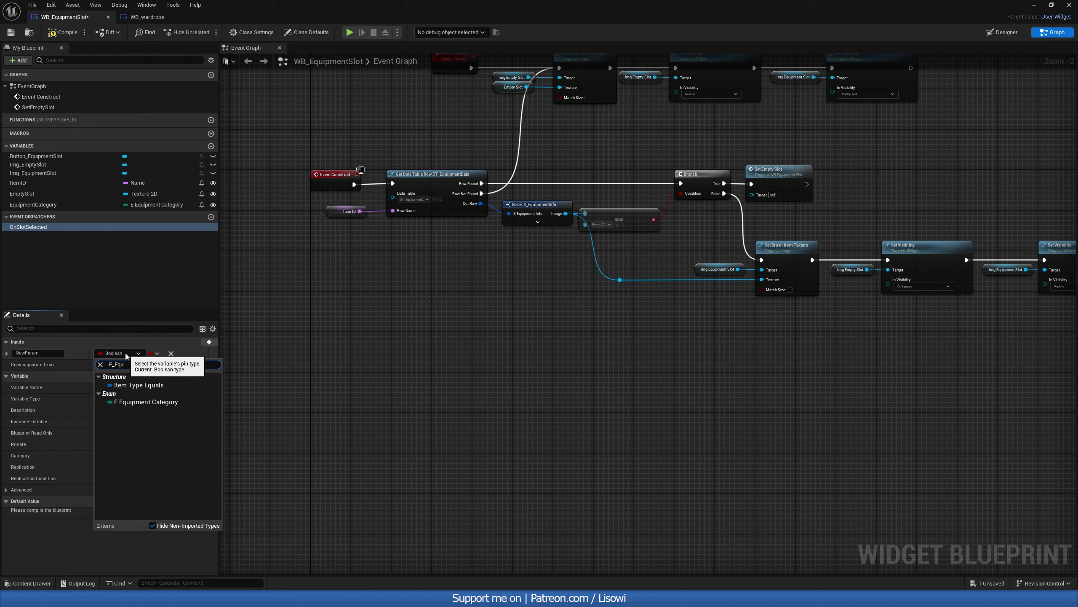
click(144, 407)
click(17, 354)
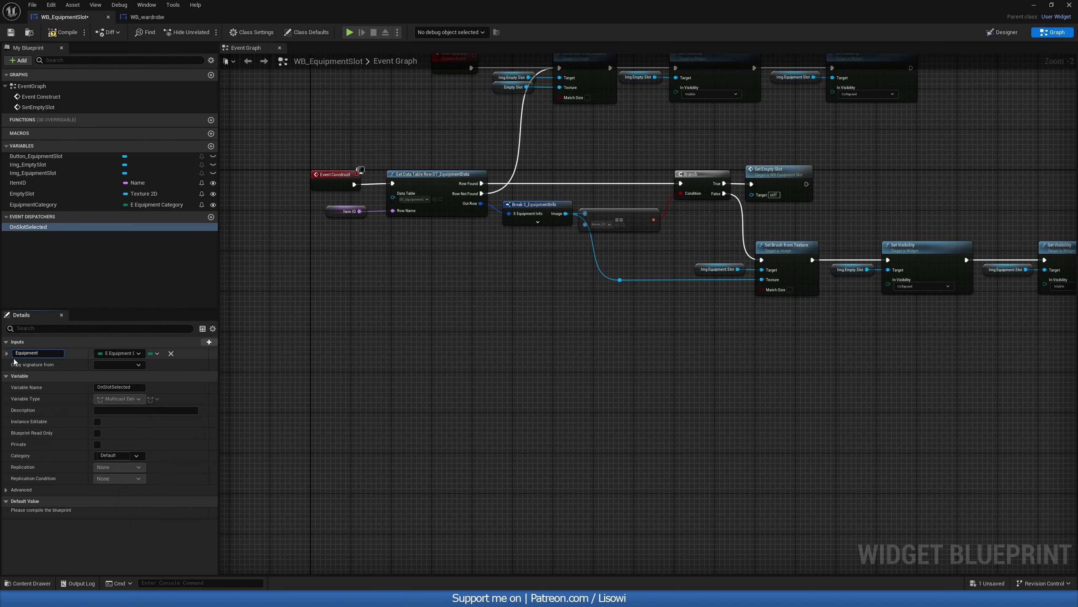
text(EquipmentCategory)
key(Return)
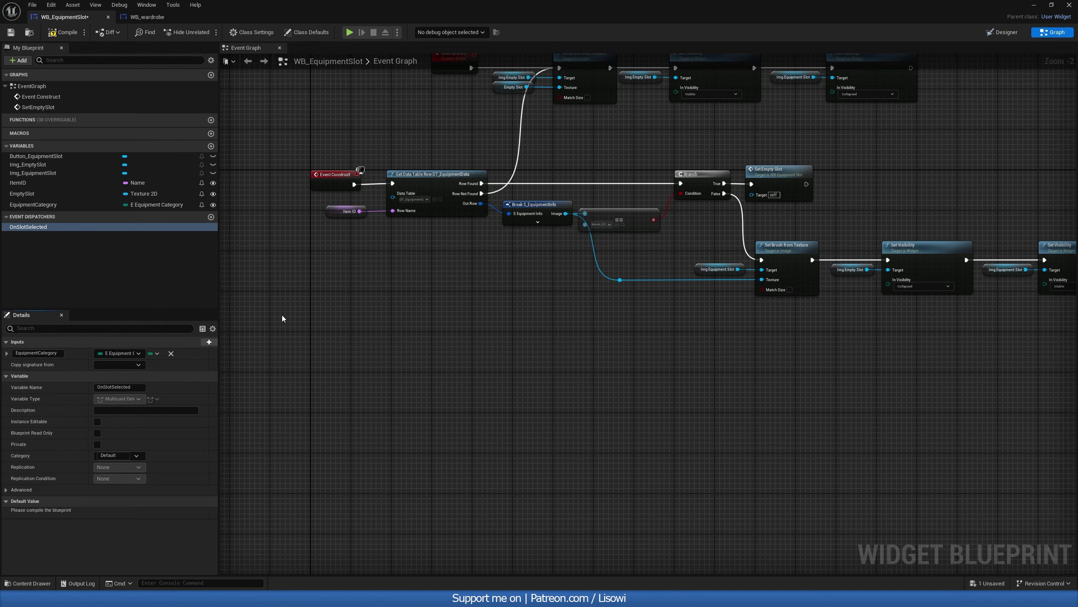
Add an On Clicked event for Button_EquipmentSlot in free space below the Event Construct logic.
right_drag(389, 321, 365, 251)
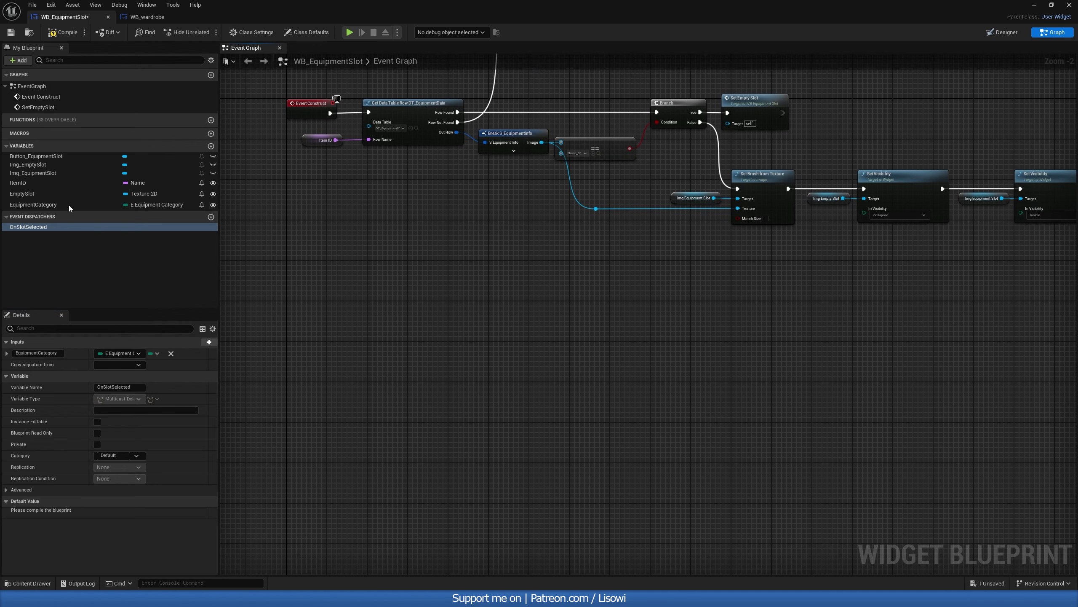
click(55, 156)
click(123, 455)
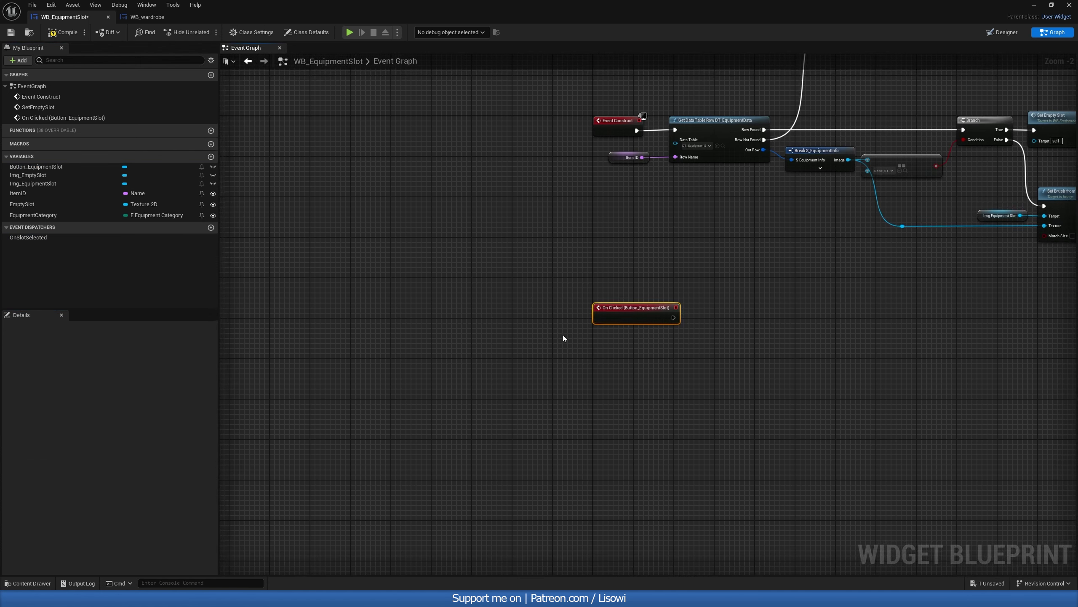
Call the OnSlotSelected dispatcher from Button_EquipmentSlot's On Clicked event.
drag(28, 237, 372, 306)
right_drag(403, 301, 497, 285)
drag(399, 330, 270, 308)
scroll(271, 308, up, 2)
right_drag(365, 253, 315, 259)
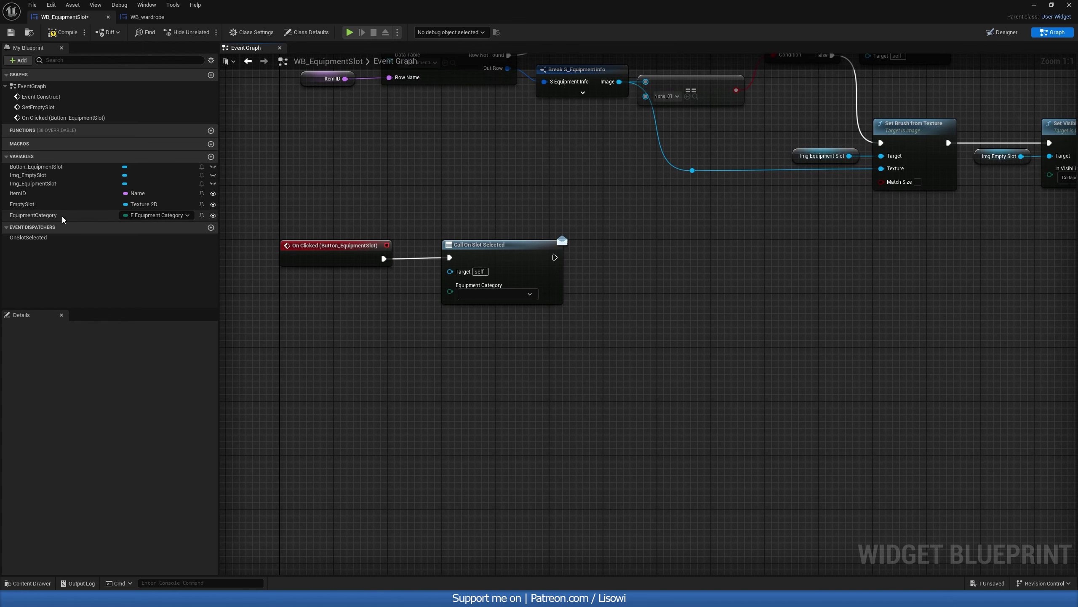
Feed the EquipmentCategory variable into the On Slot Selected call, then compile and save WB_EquipmentSlot.
drag(34, 215, 449, 285)
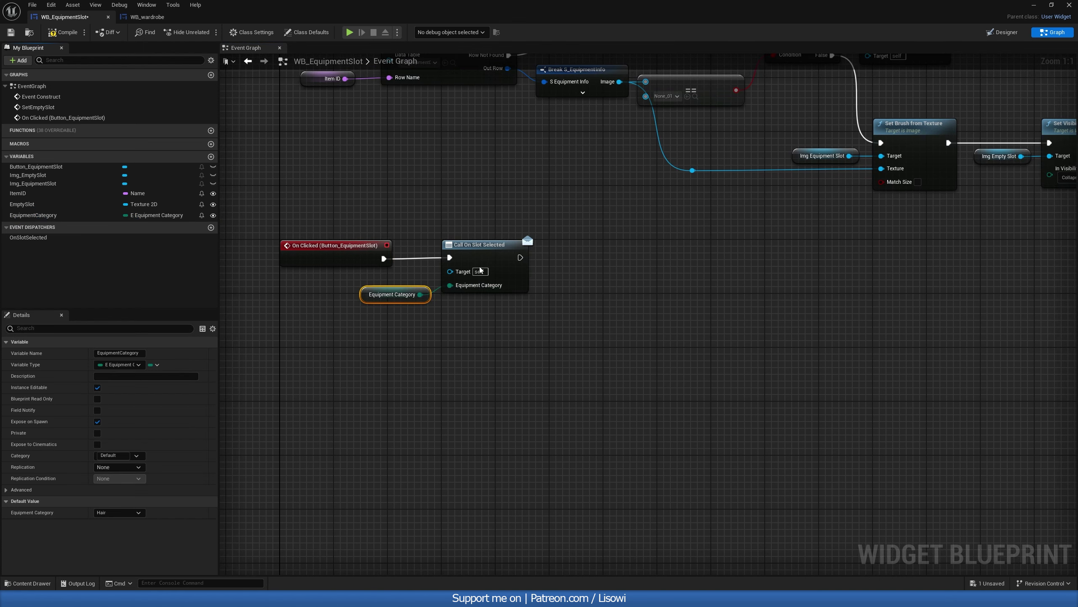
click(434, 310)
right_drag(445, 212, 521, 261)
drag(520, 260, 467, 340)
drag(552, 293, 532, 293)
click(493, 234)
click(59, 33)
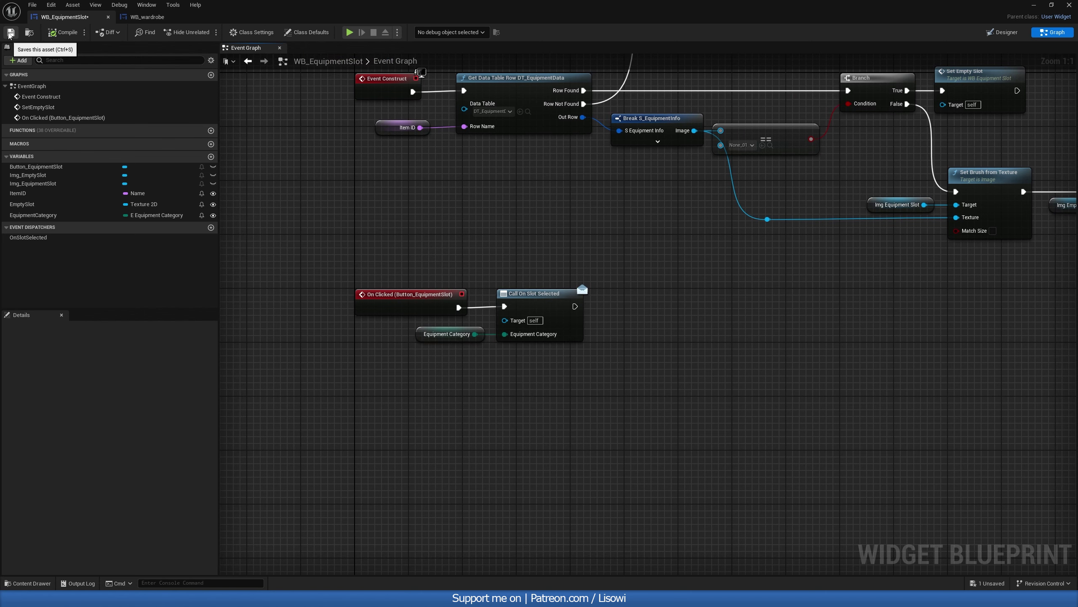
mouse_move(352, 220)
right_down()
mouse_move(299, 186)
mouse_move(285, 195)
mouse_move(359, 204)
right_up()
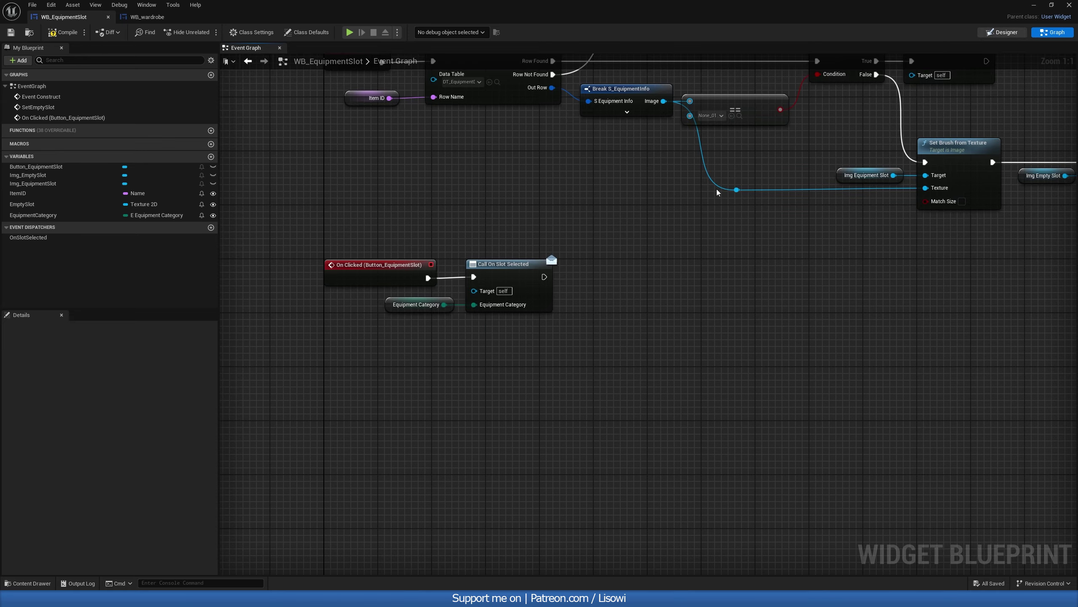
Switch WB_EquipmentSlot to its designer layout.
click(1002, 32)
scroll(456, 287, up, 9)
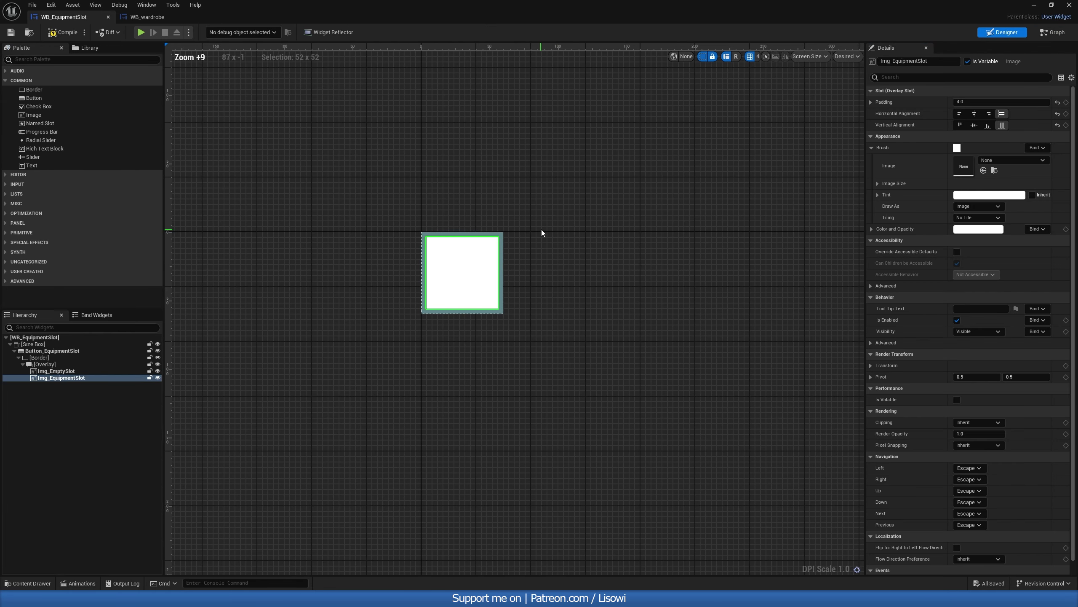
click(540, 249)
scroll(476, 260, up, 2)
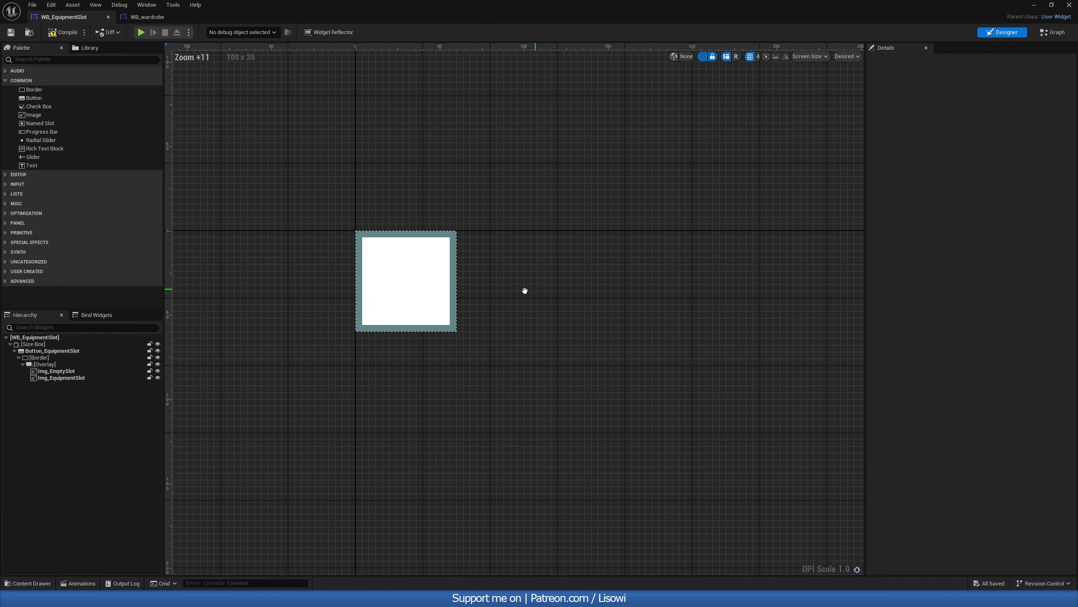
click(47, 364)
click(287, 236)
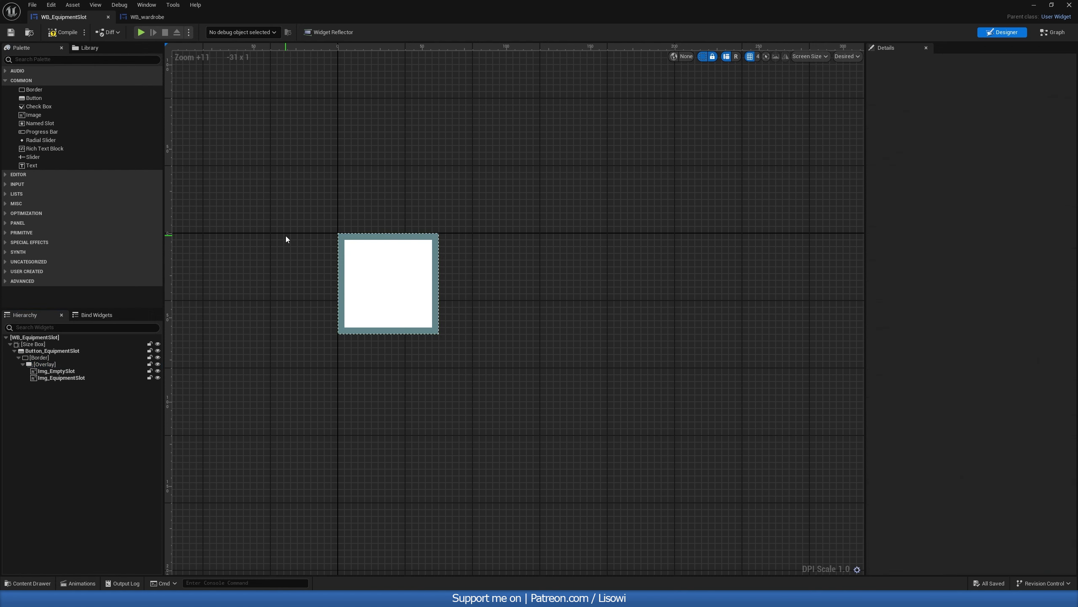
Add a Border as the last child of WB_EquipmentSlot's Overlay, with horizontal and vertical alignment set to fill.
click(43, 61)
text(ob)
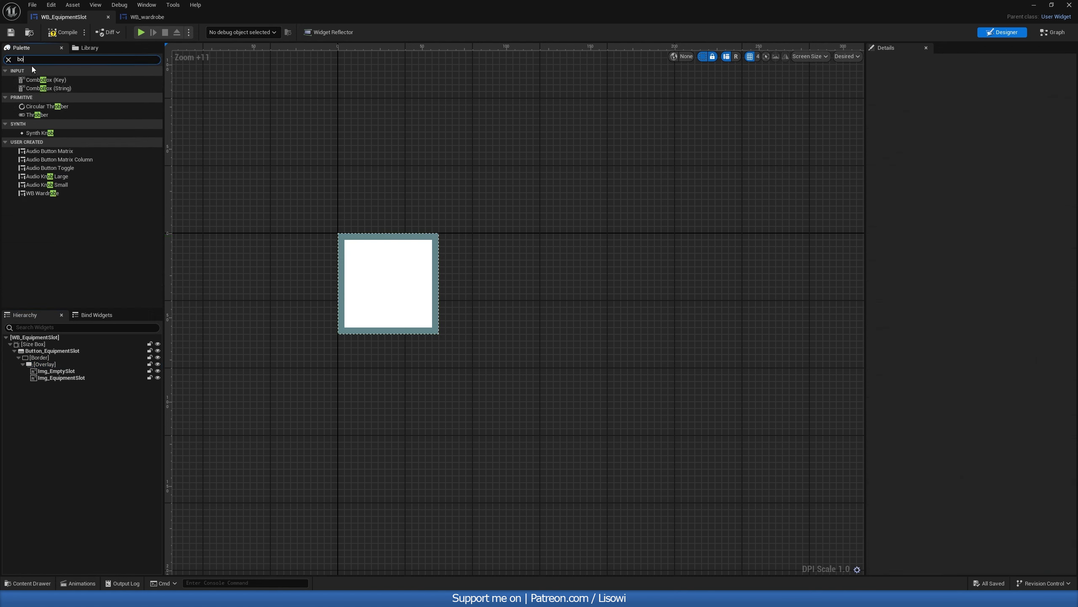
key(BackSpace)
key(BackSpace)
text(bor)
drag(34, 80, 49, 365)
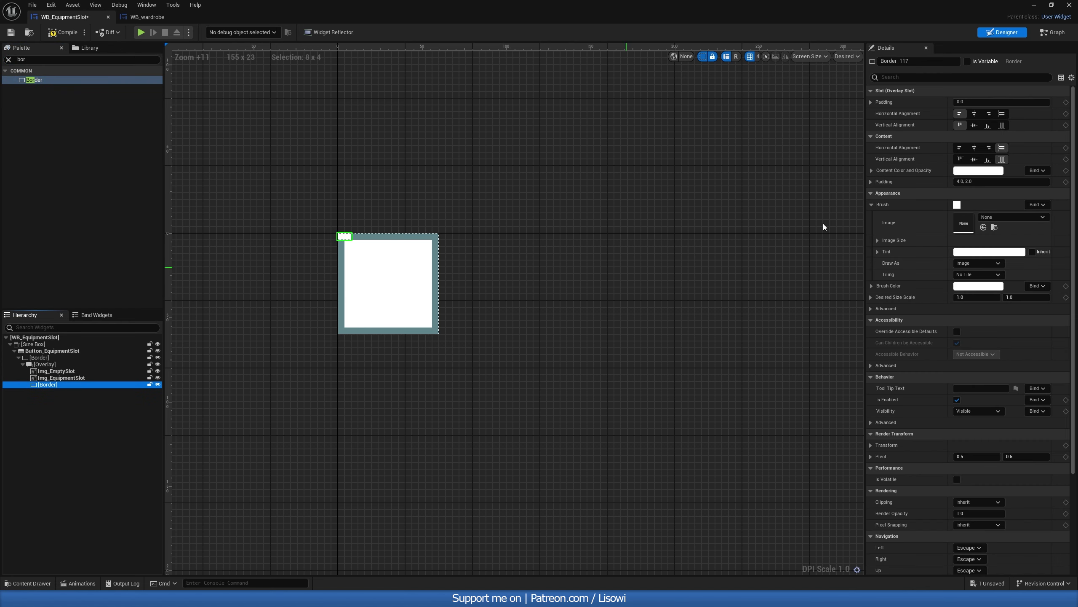
click(1002, 113)
click(1002, 125)
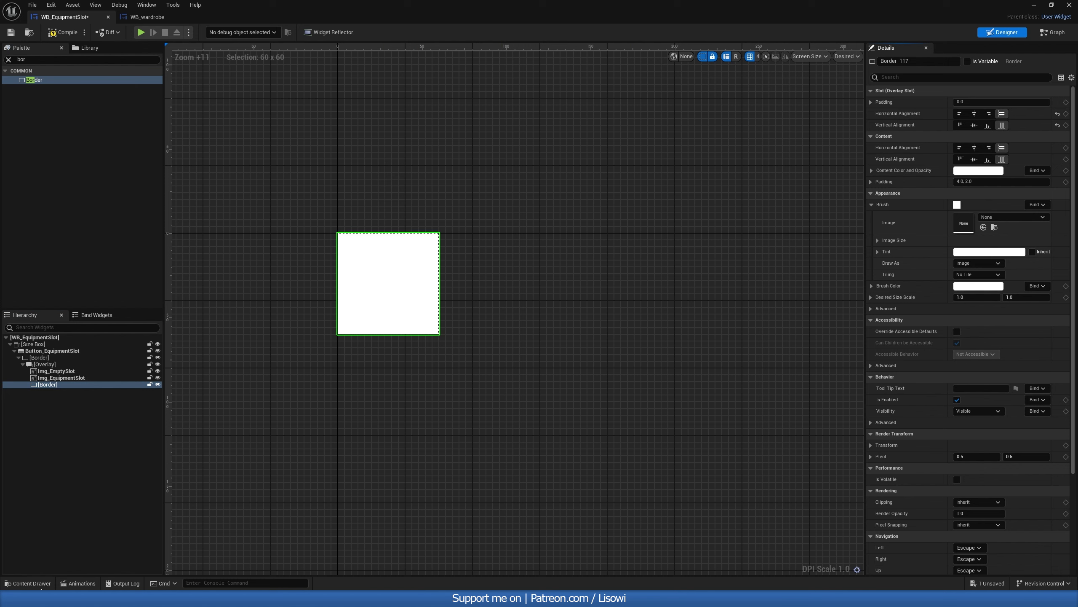
Create a material named M_ActiveSlot in the Equipment_System/UI/MUI folder.
click(27, 583)
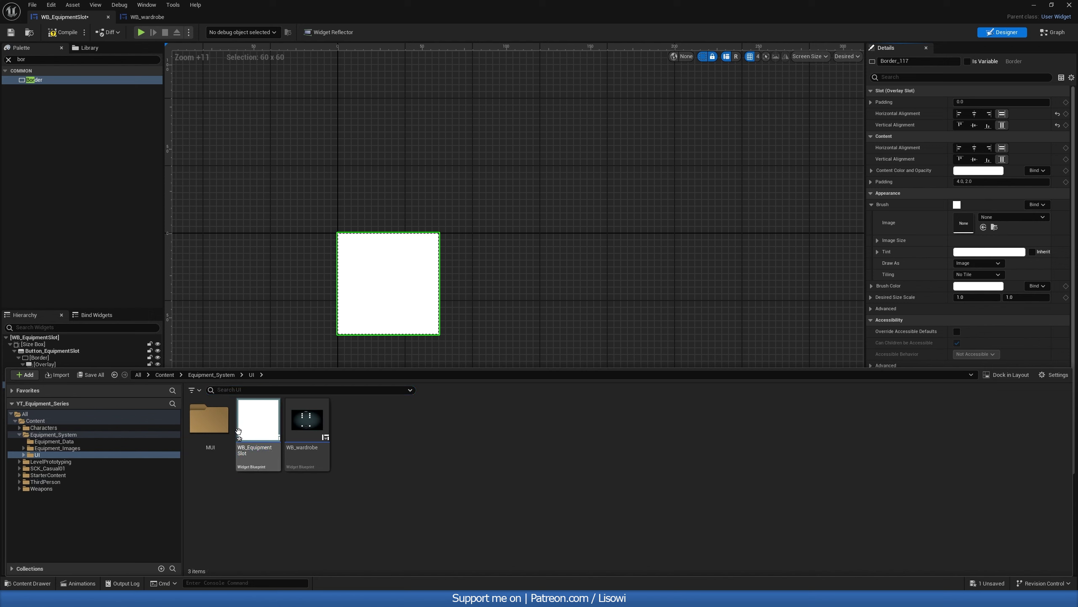
double_click(209, 418)
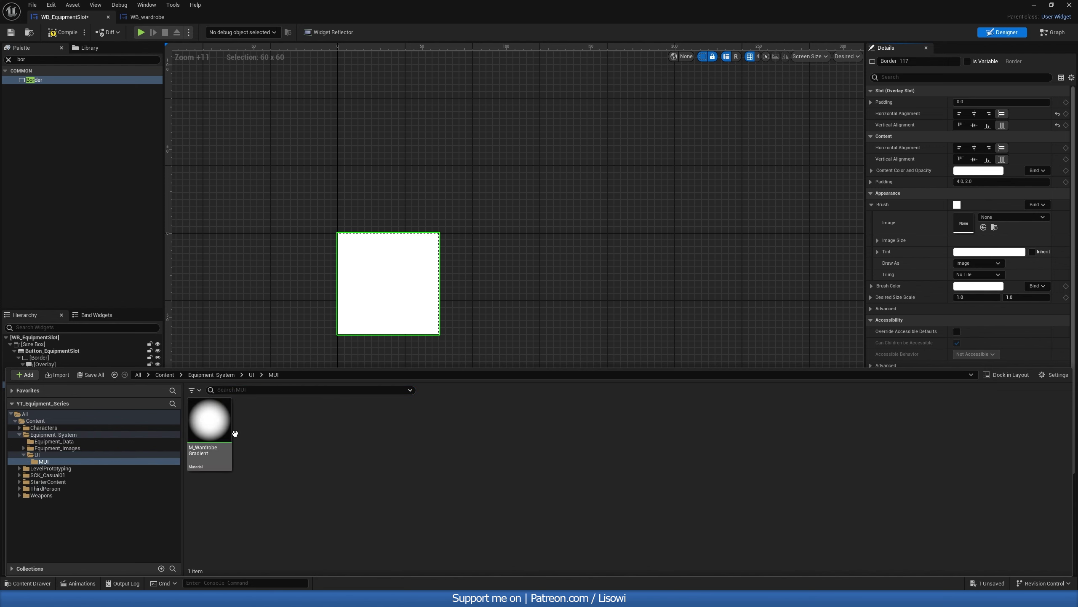
right_click(295, 445)
mouse_move(320, 426)
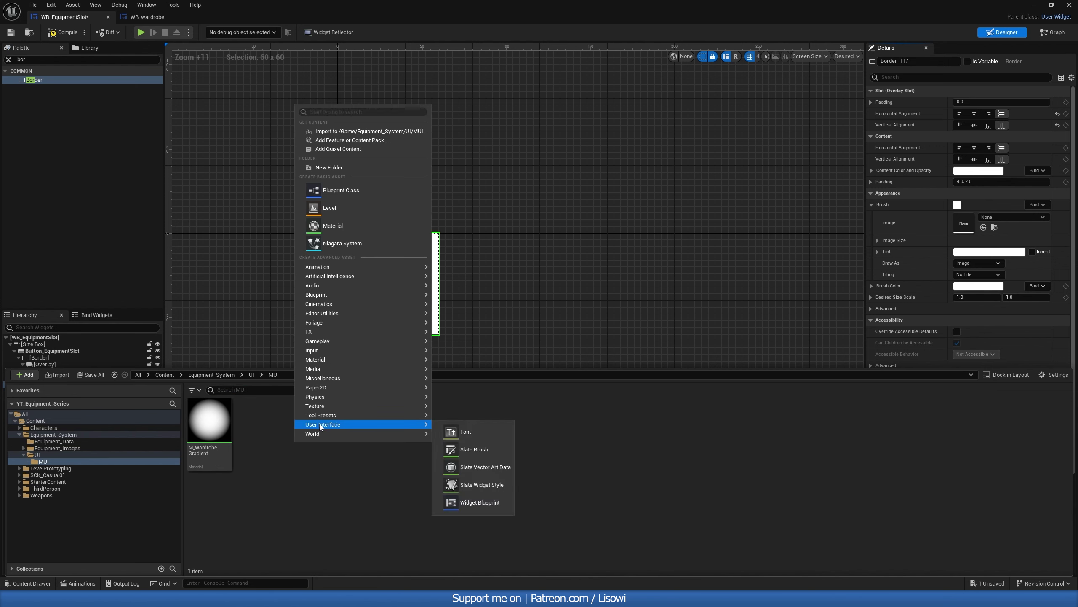
mouse_move(321, 359)
click(465, 374)
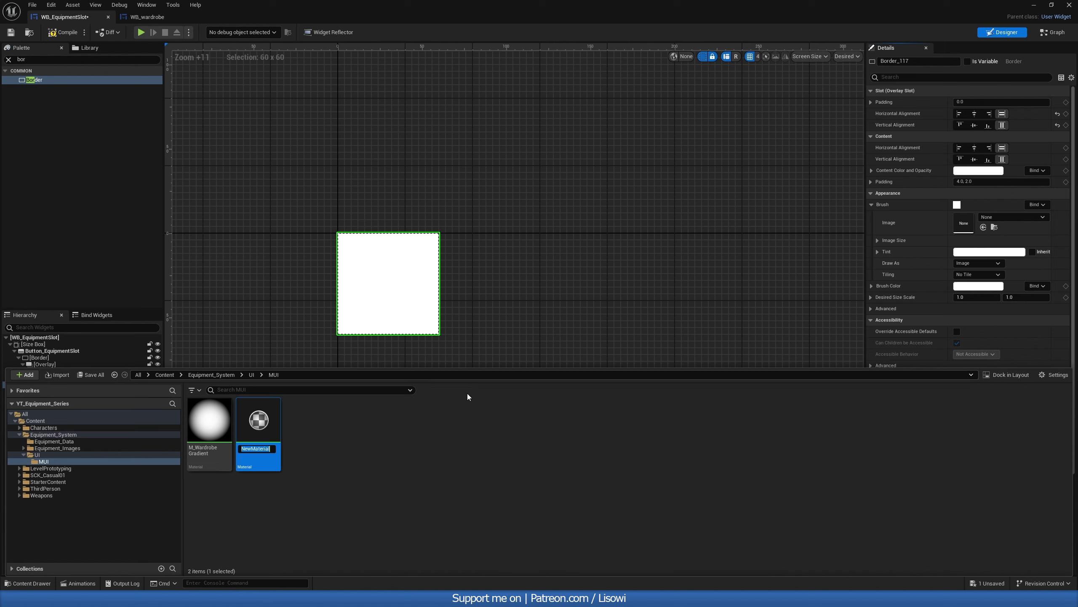
text(M_ActiveSlot)
key(Return)
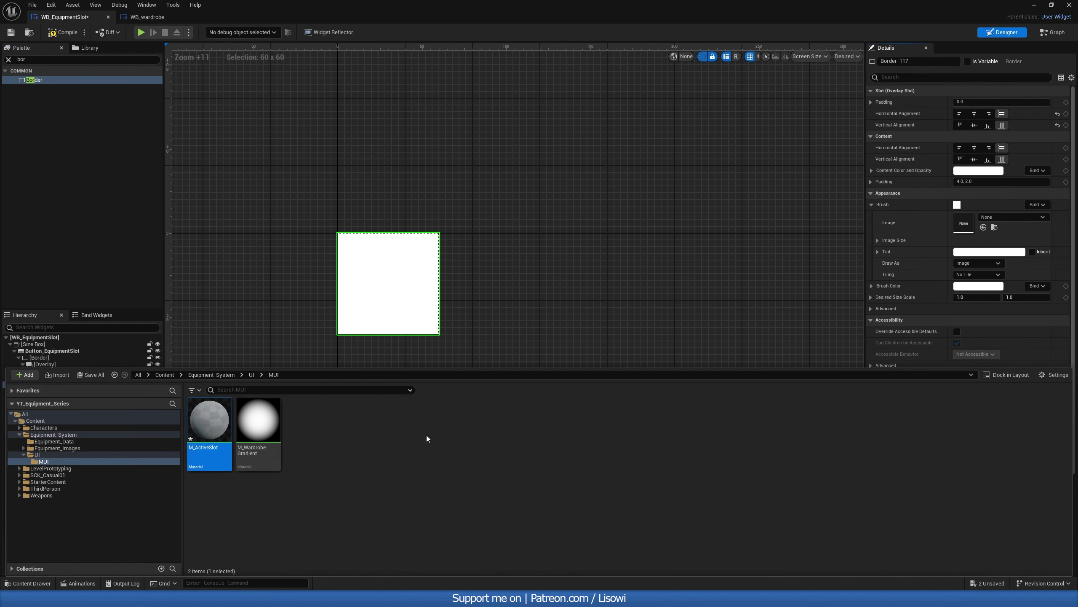
Open M_ActiveSlot and set its material domain to User Interface and its blend mode to Translucent.
double_click(209, 450)
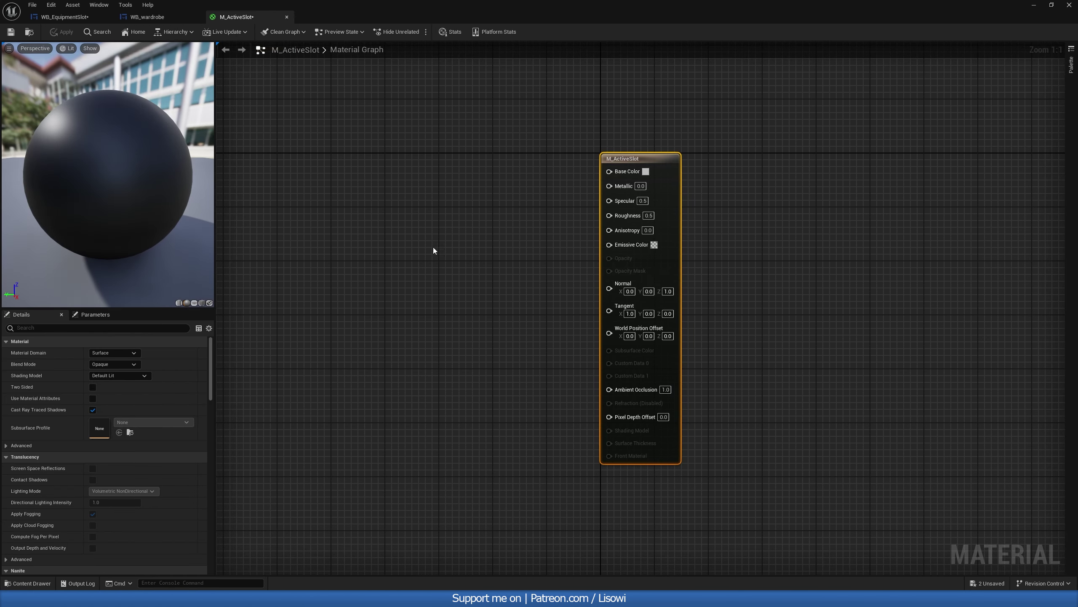
click(113, 352)
click(107, 401)
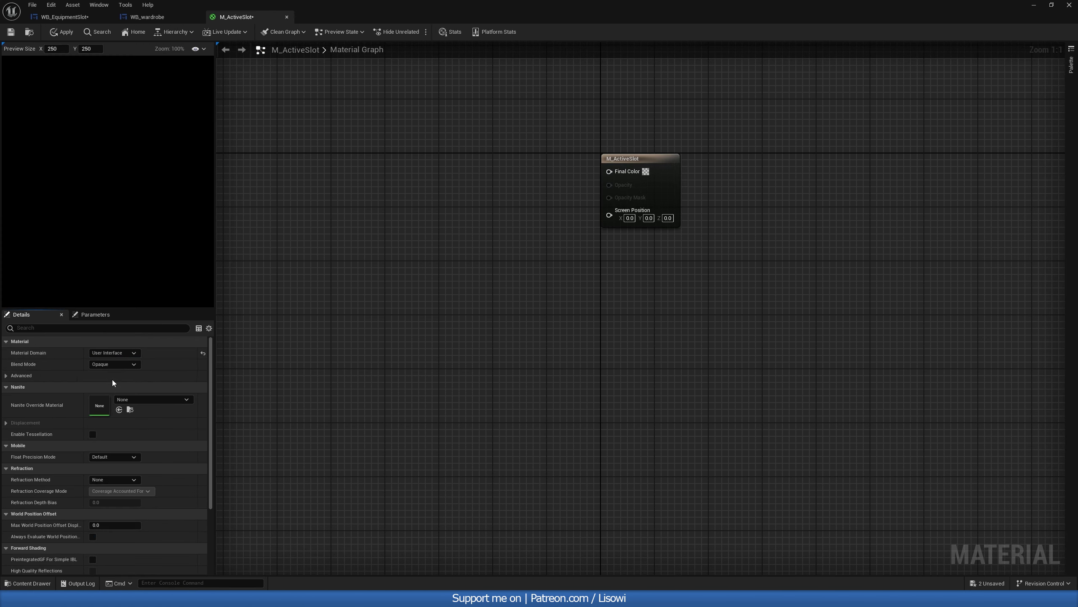
click(114, 364)
click(106, 385)
Add a GeneratedRoundRect node ahead of the M_ActiveSlot output node.
right_drag(465, 257, 457, 359)
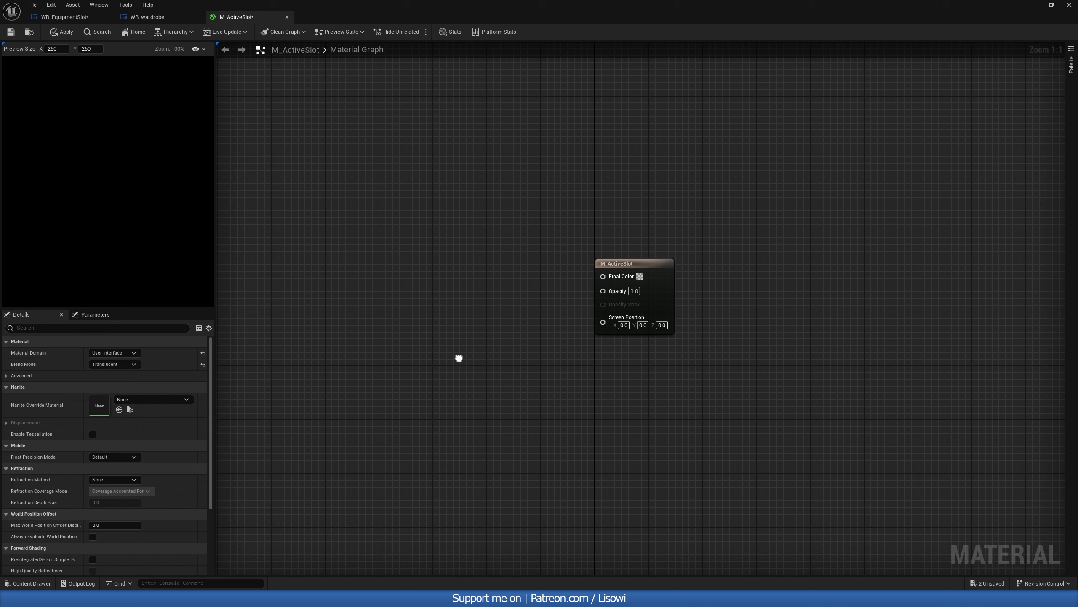
right_drag(474, 292, 520, 291)
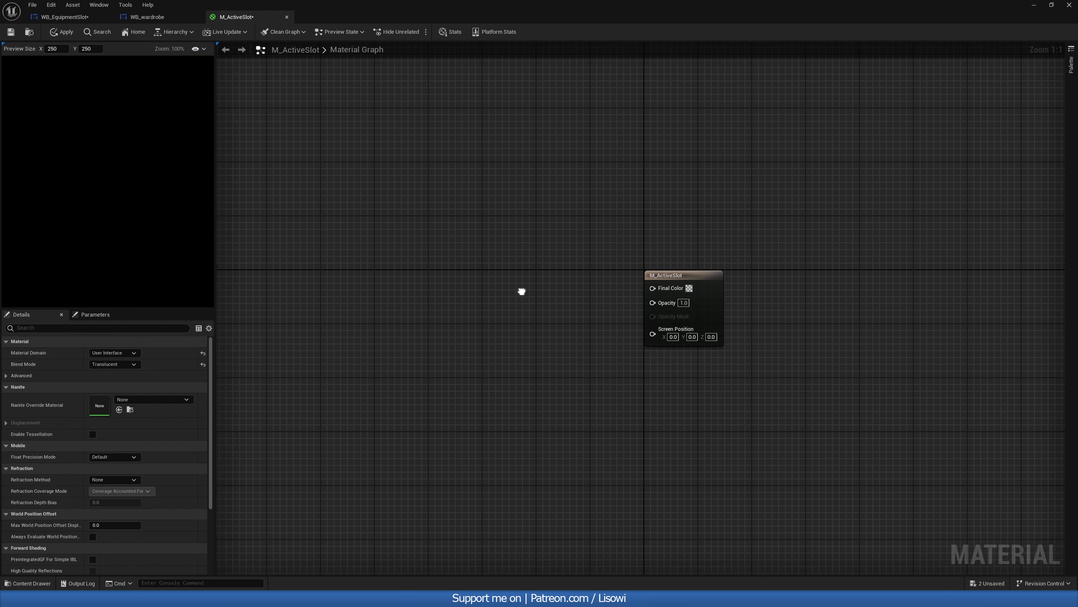
right_click(397, 282)
text(genera)
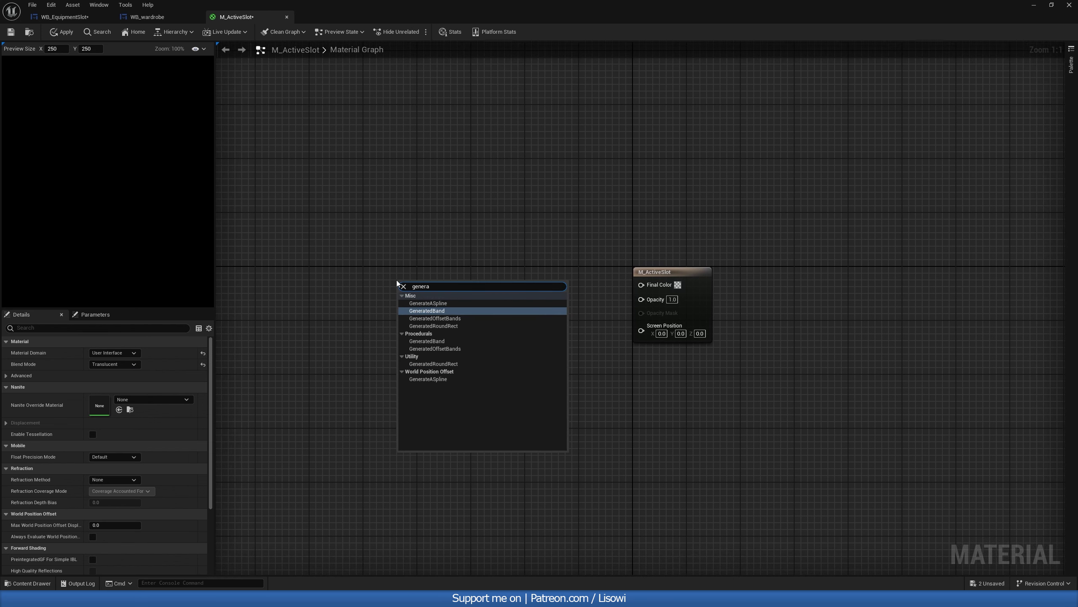
click(429, 325)
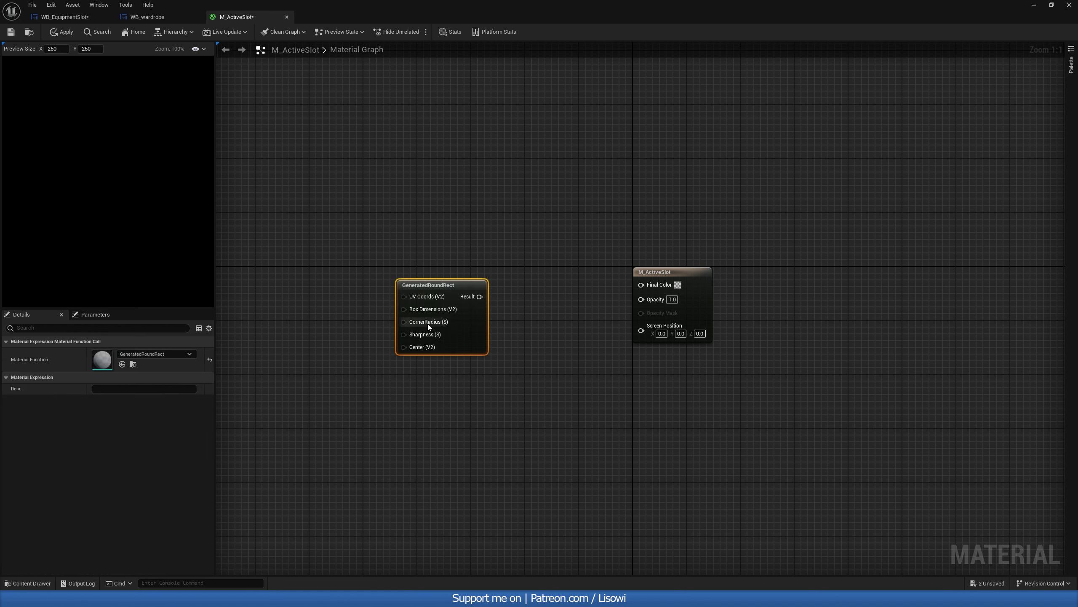
Route the GeneratedRoundRect result through a One Minus node into Final Color and Opacity, and line the nodes up with the output.
drag(478, 296, 521, 298)
text(one)
key(Return)
ctrl+click(434, 296)
drag(434, 296, 501, 284)
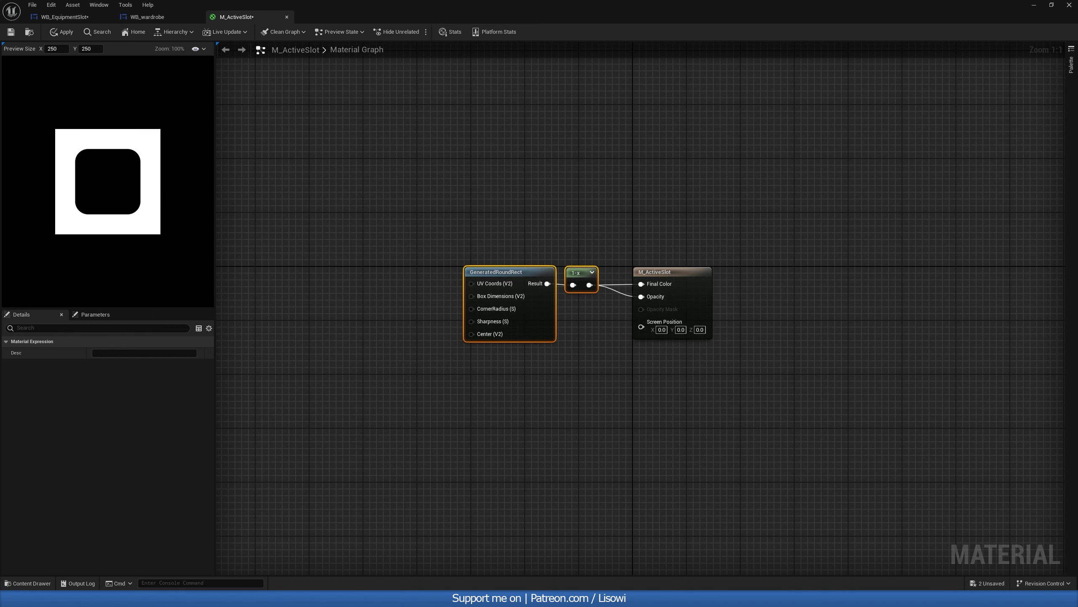
Add a two-component vector constant ahead of the GeneratedRoundRect node.
right_drag(408, 257, 455, 263)
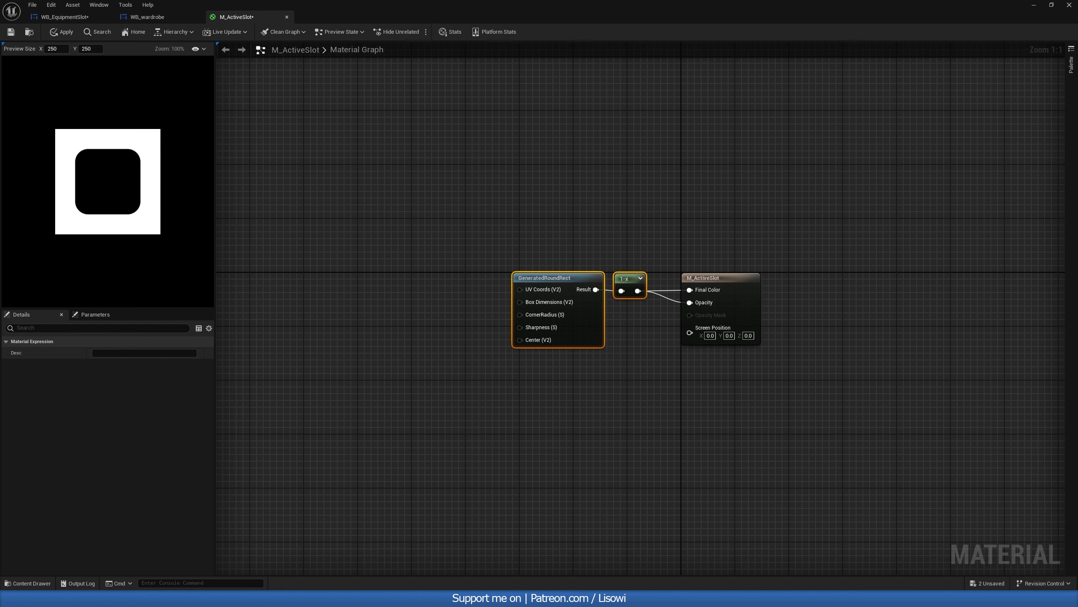
click(410, 277)
click(397, 254)
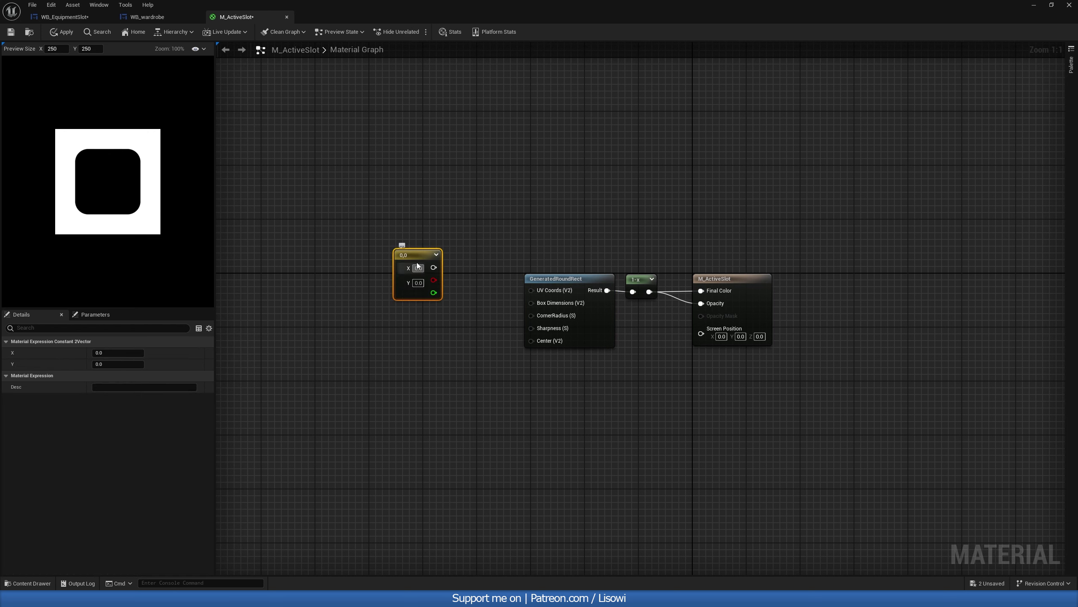
click(398, 368)
click(329, 365)
drag(452, 444, 295, 345)
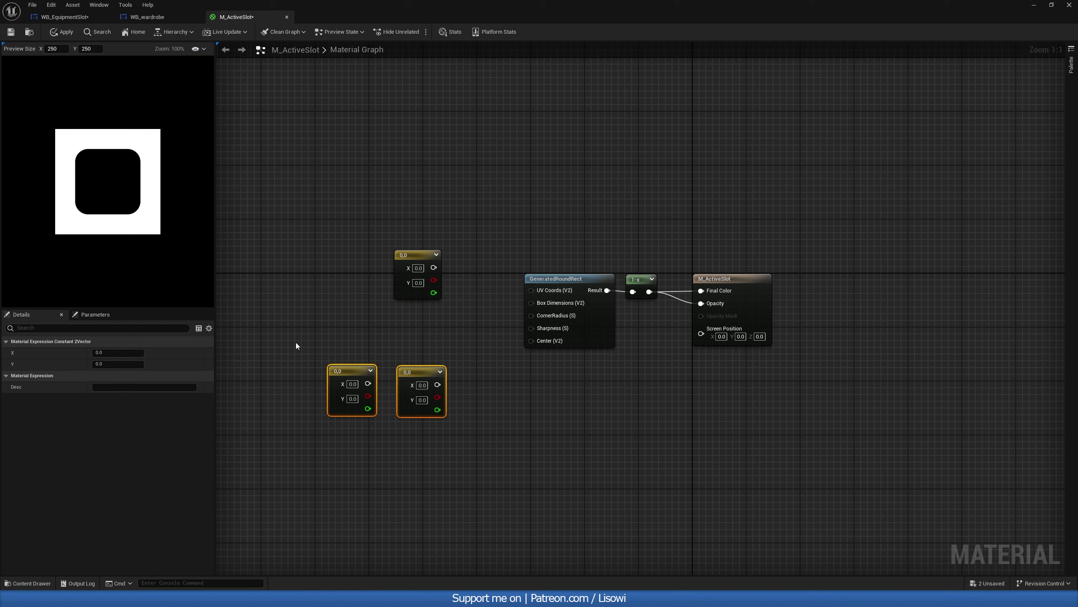
key(Delete)
Connect the vector constant to GeneratedRoundRect's Box Dimensions and set its X and Y to 0.9.
drag(433, 267, 543, 307)
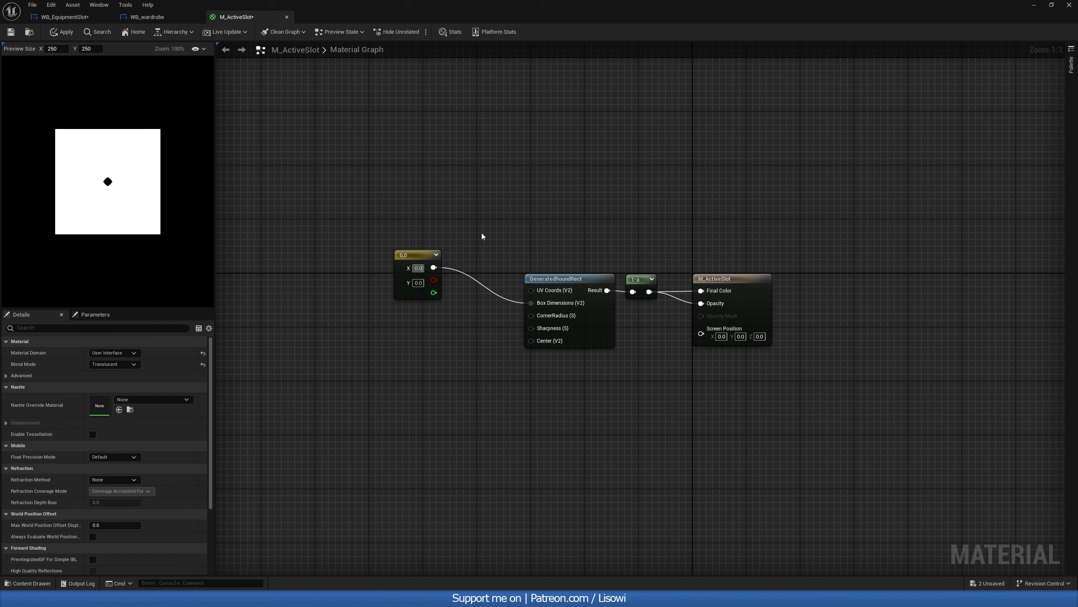
text(0.9)
key(Return)
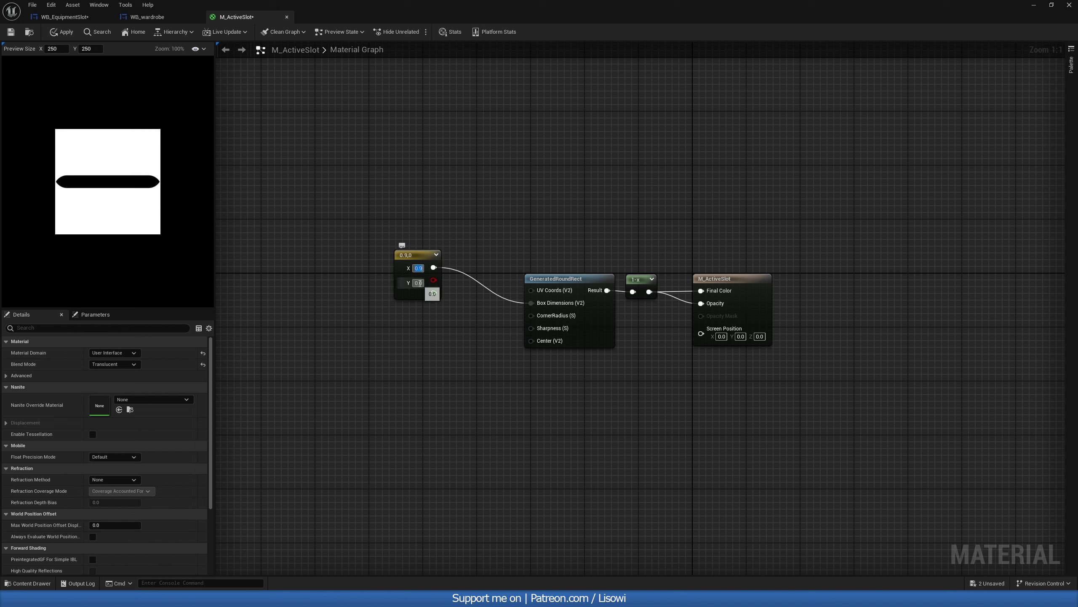
text(0.9)
key(Return)
Add a scalar constant of 0.5 and connect it to GeneratedRoundRect's Sharpness input.
right_drag(437, 332, 425, 321)
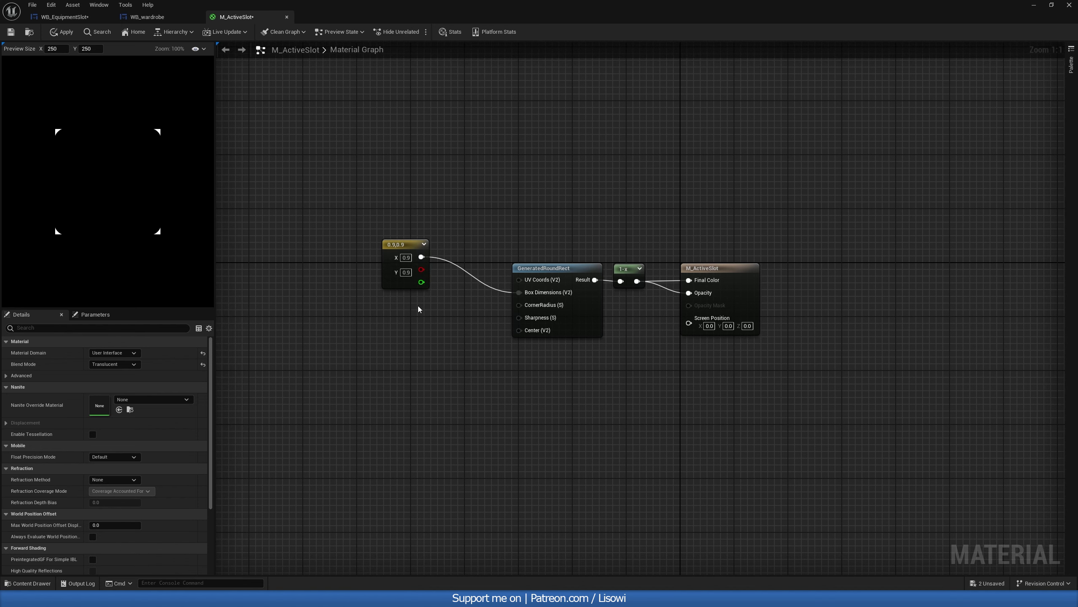
right_drag(409, 298, 400, 295)
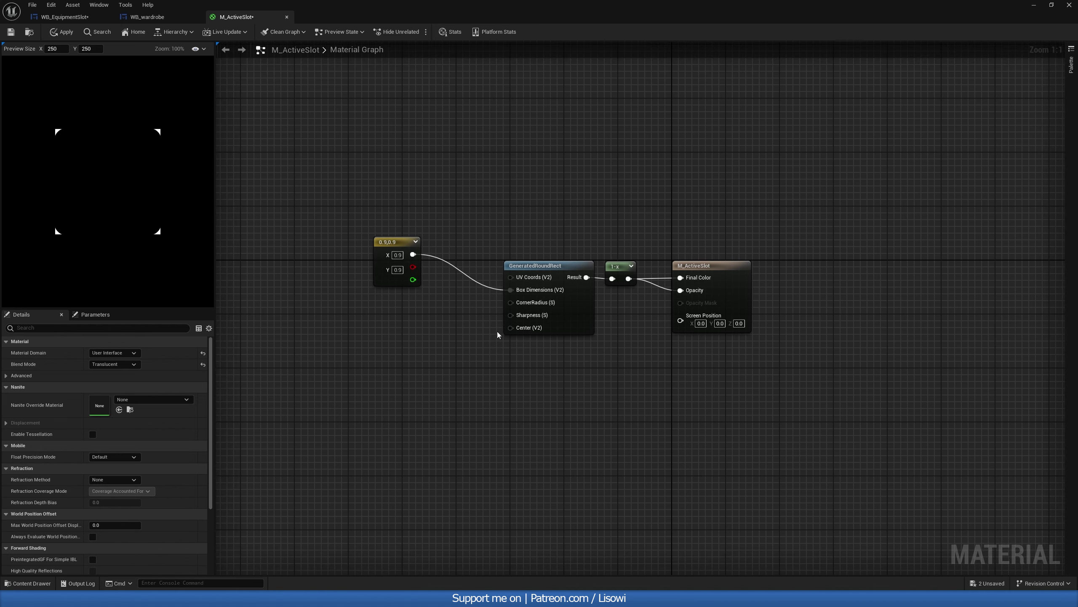
click(377, 345)
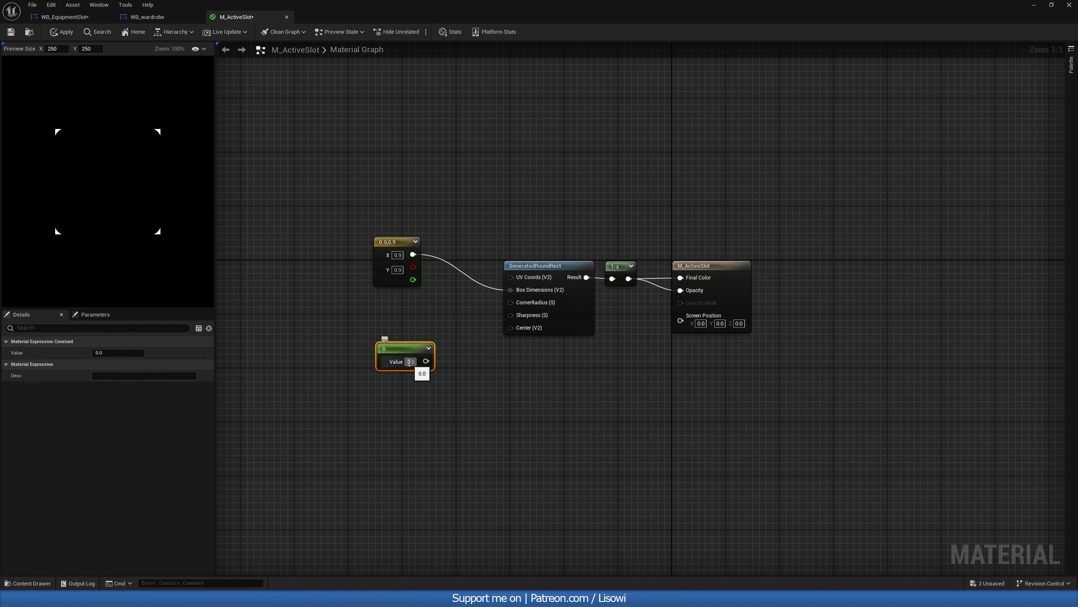
click(410, 361)
text(0.5)
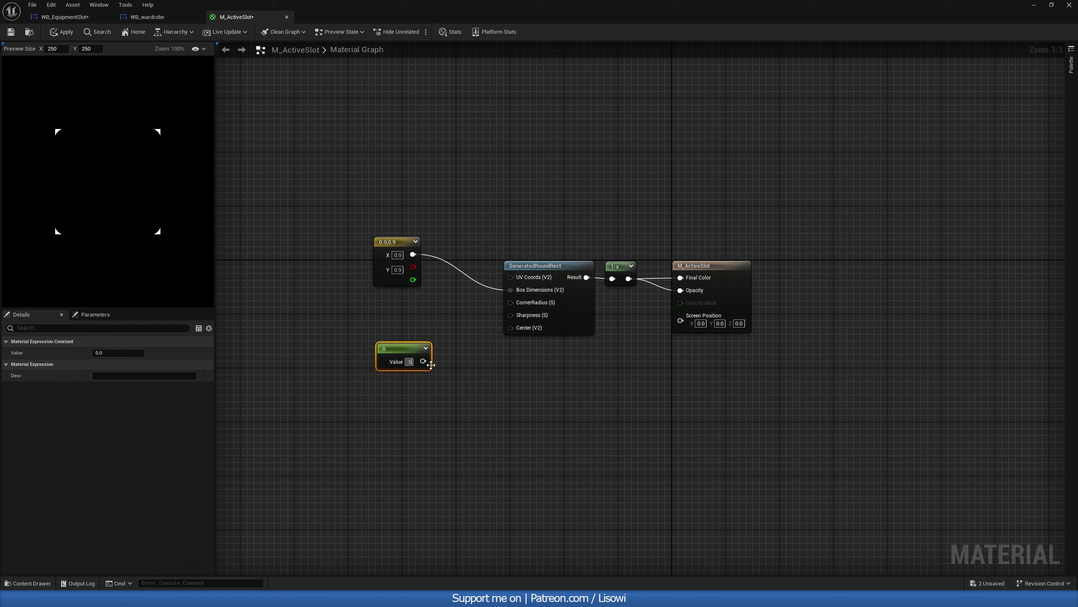
click(501, 375)
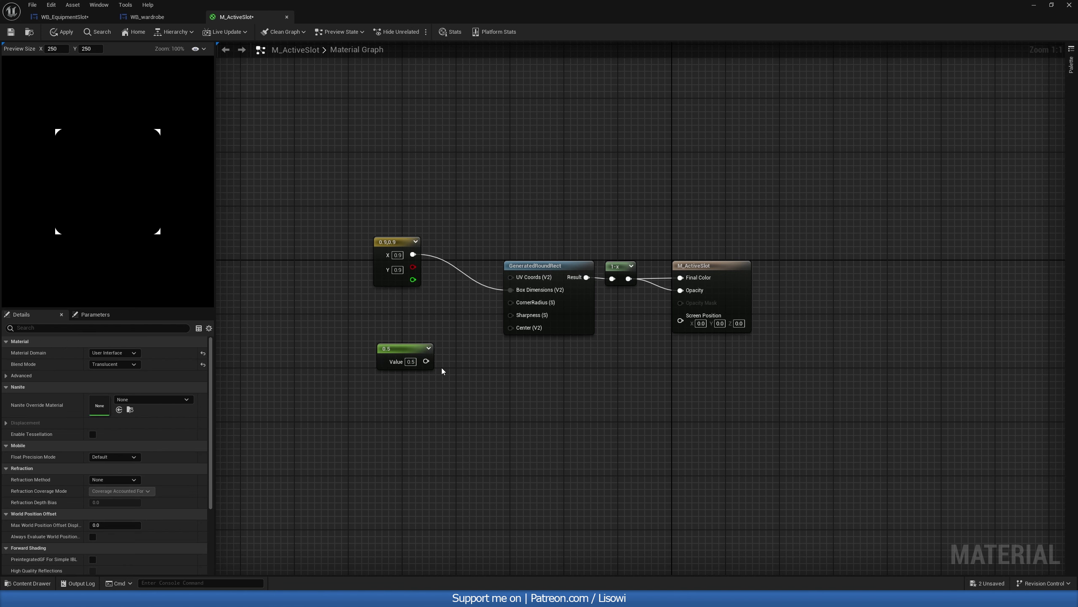
drag(426, 361, 510, 314)
Arrange the two constant nodes closely above each other beside GeneratedRoundRect and apply the M_ActiveSlot material changes.
drag(399, 348, 405, 312)
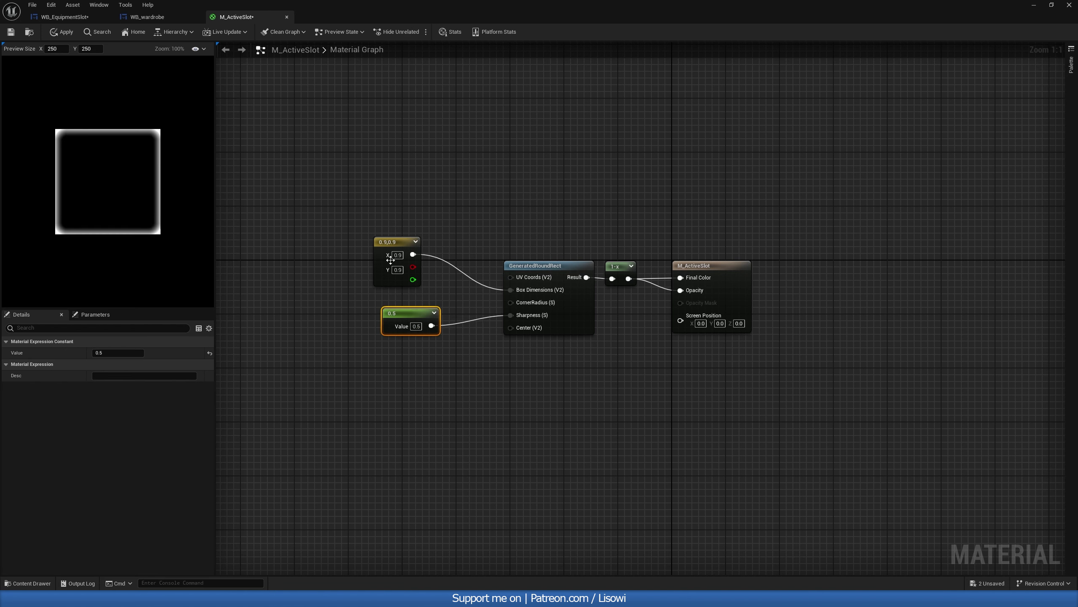
drag(390, 260, 399, 257)
click(392, 230)
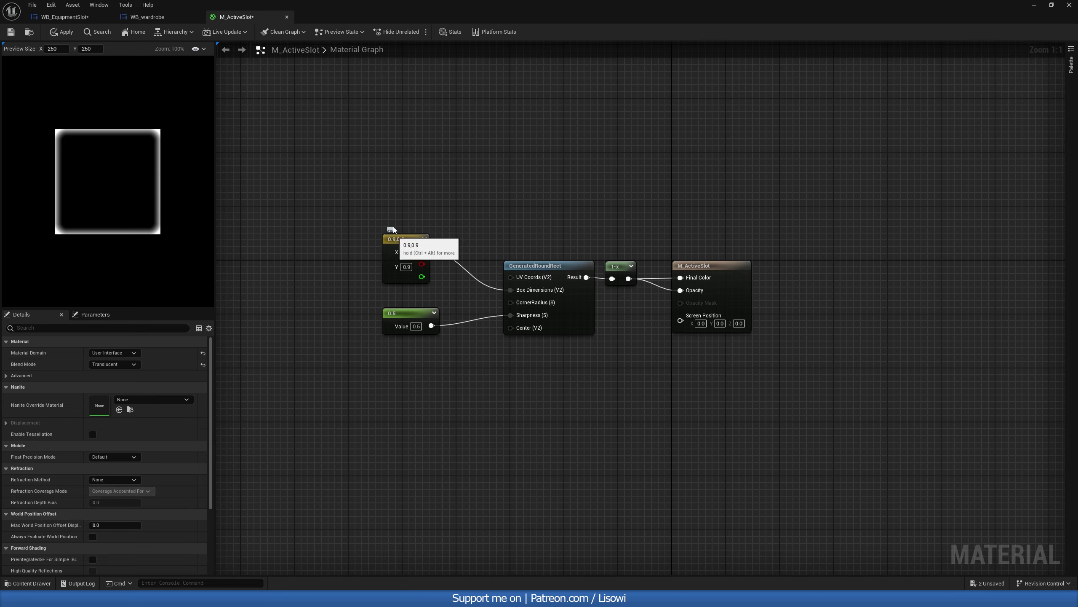
click(61, 32)
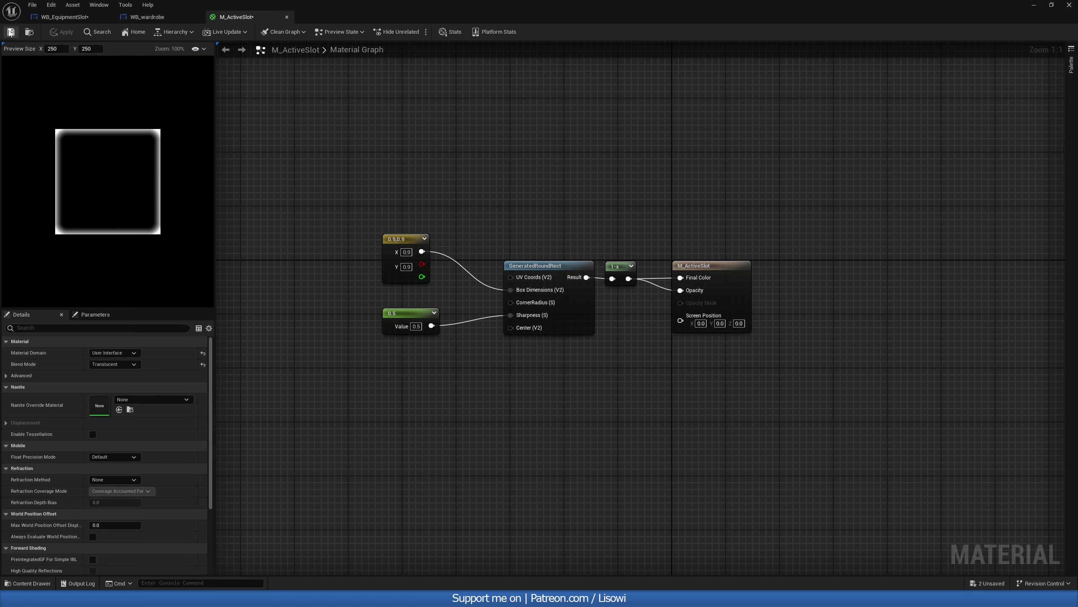
Leave the material editor for WB_EquipmentSlot and set the overlay border's brush image to M_ActiveSlot.
click(286, 17)
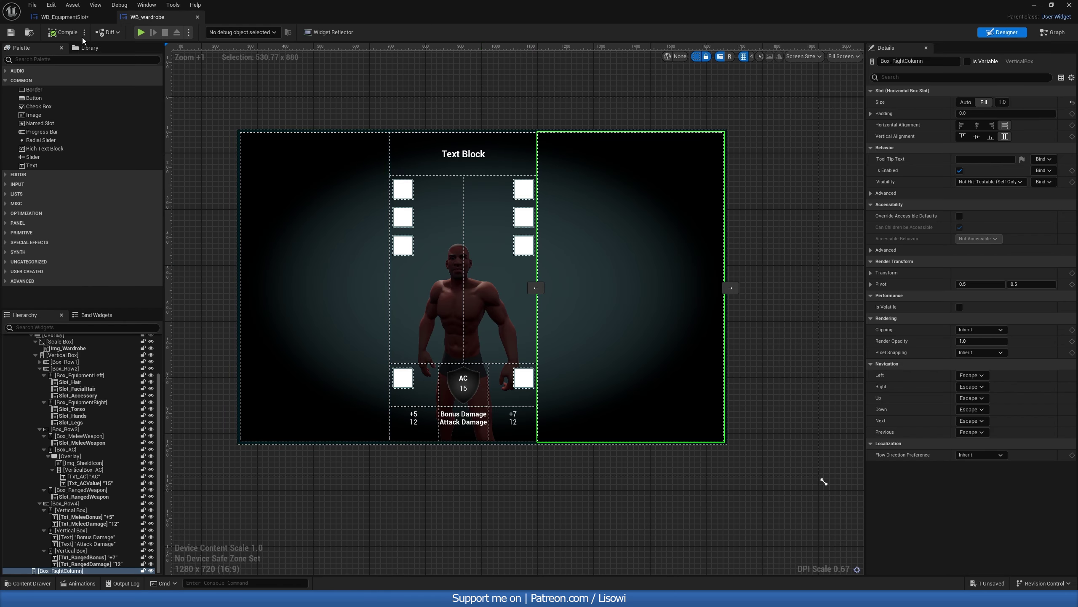
click(64, 17)
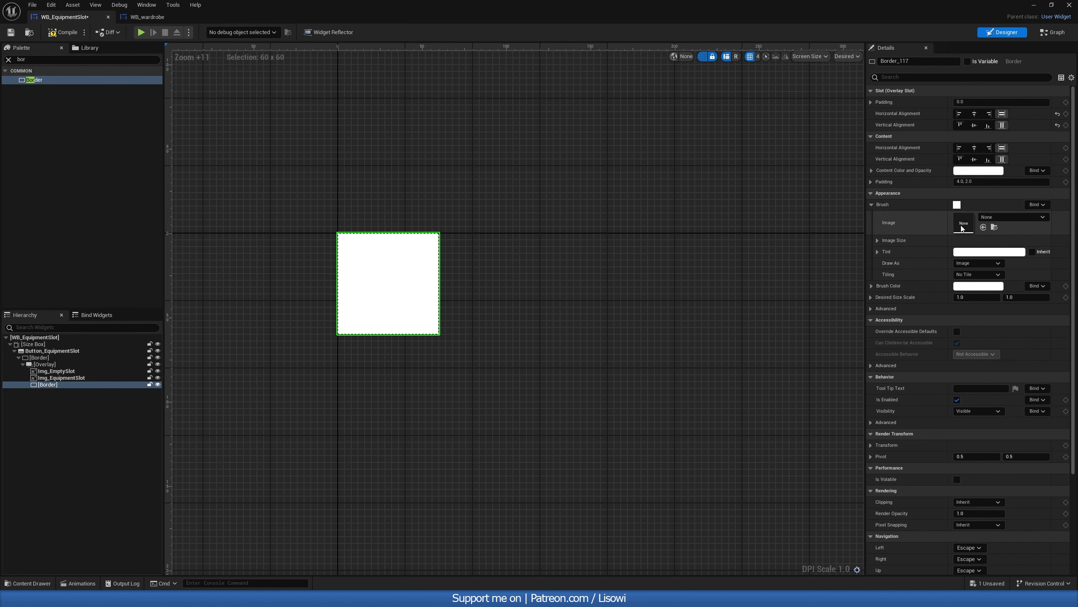
click(998, 217)
text(active)
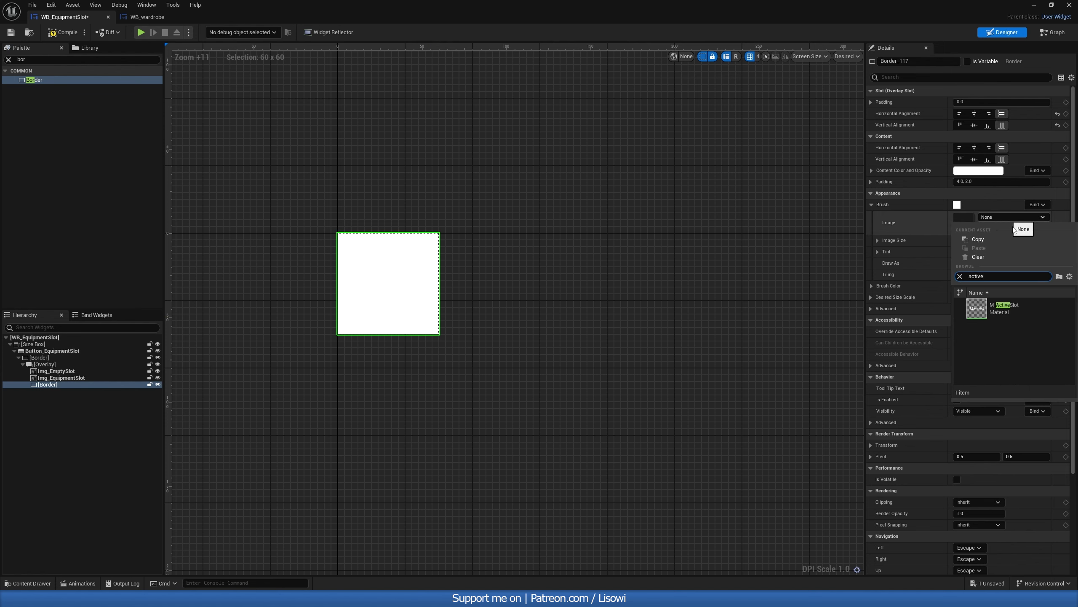
click(1011, 308)
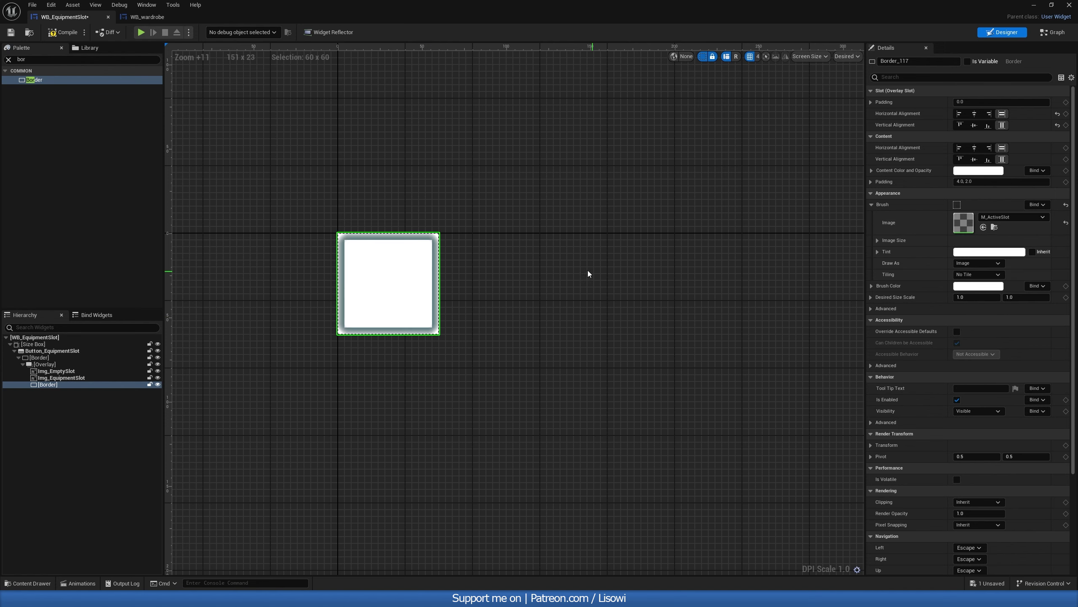
scroll(393, 304, up, 2)
scroll(450, 308, up, 1)
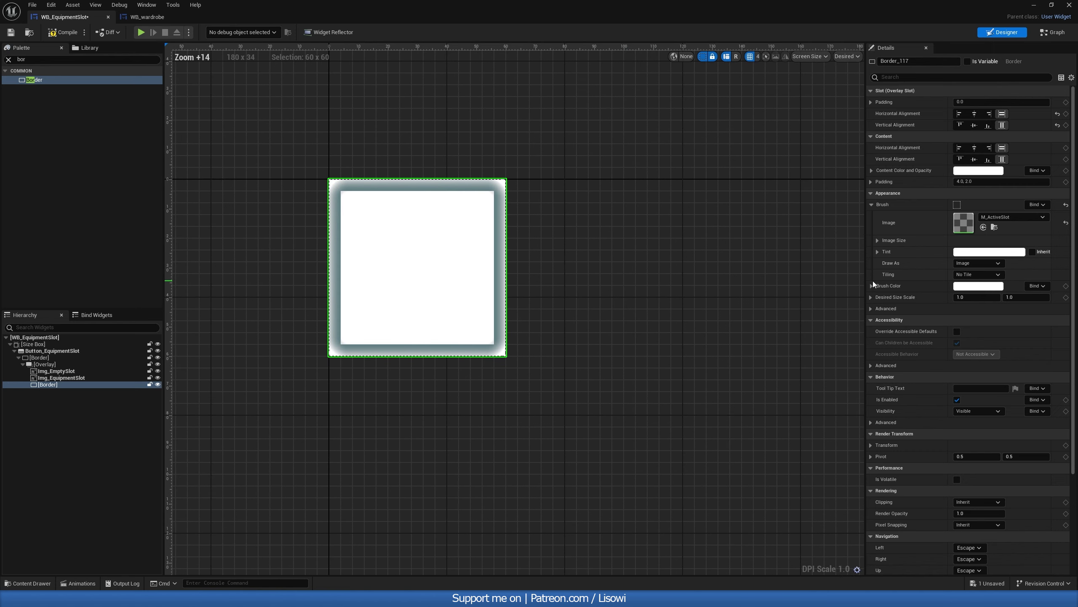
Set the border's brush color to golden yellow (Hex sRGB FFCC4FFF), clear the palette search and save the widget.
click(973, 286)
drag(843, 369, 862, 381)
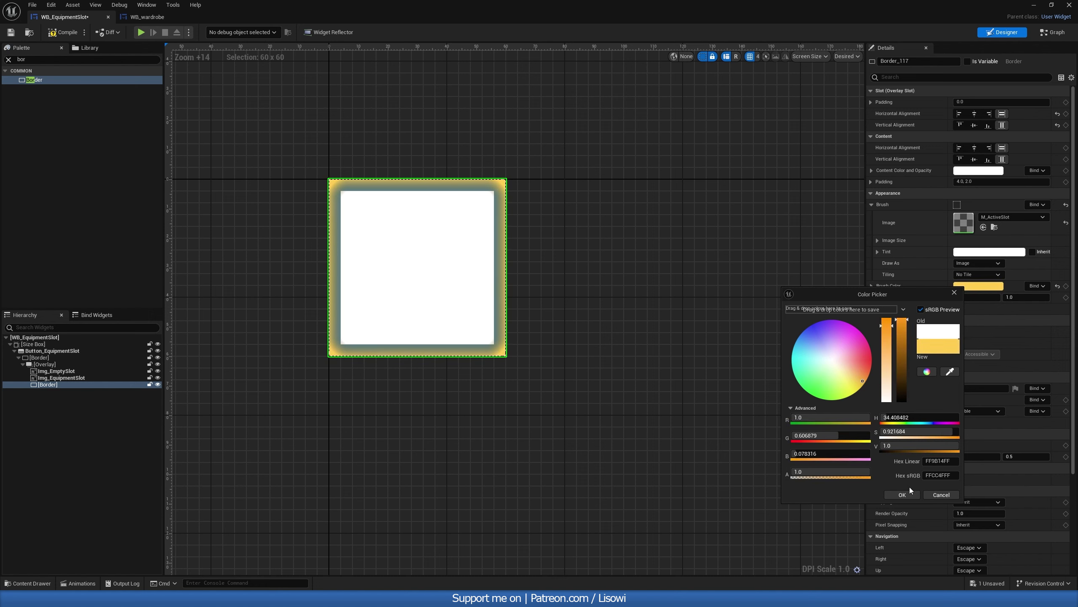
click(902, 495)
scroll(552, 302, down, 2)
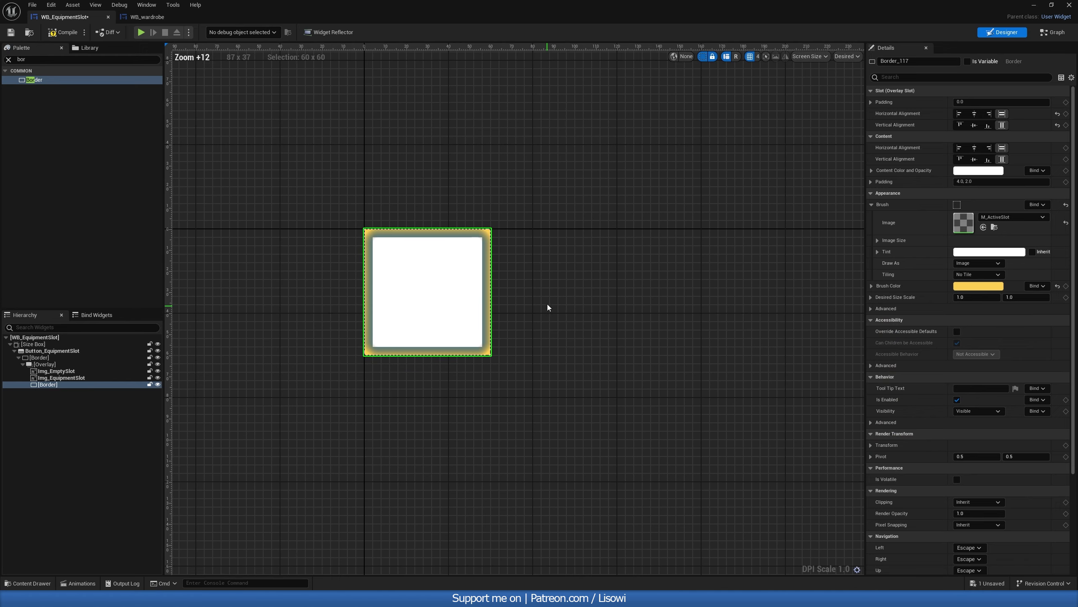
click(548, 303)
click(8, 60)
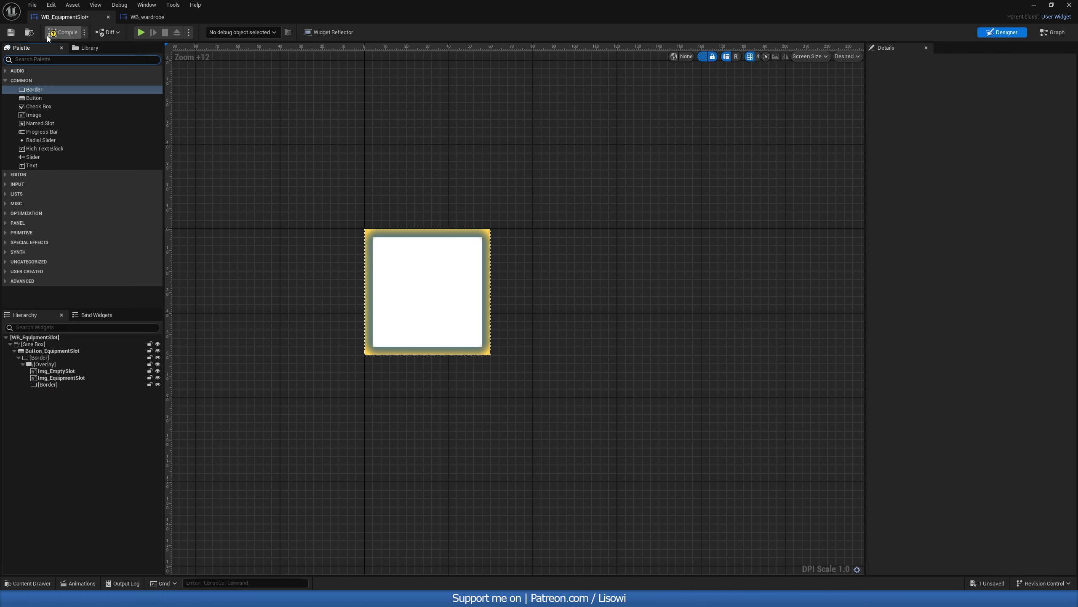
click(11, 33)
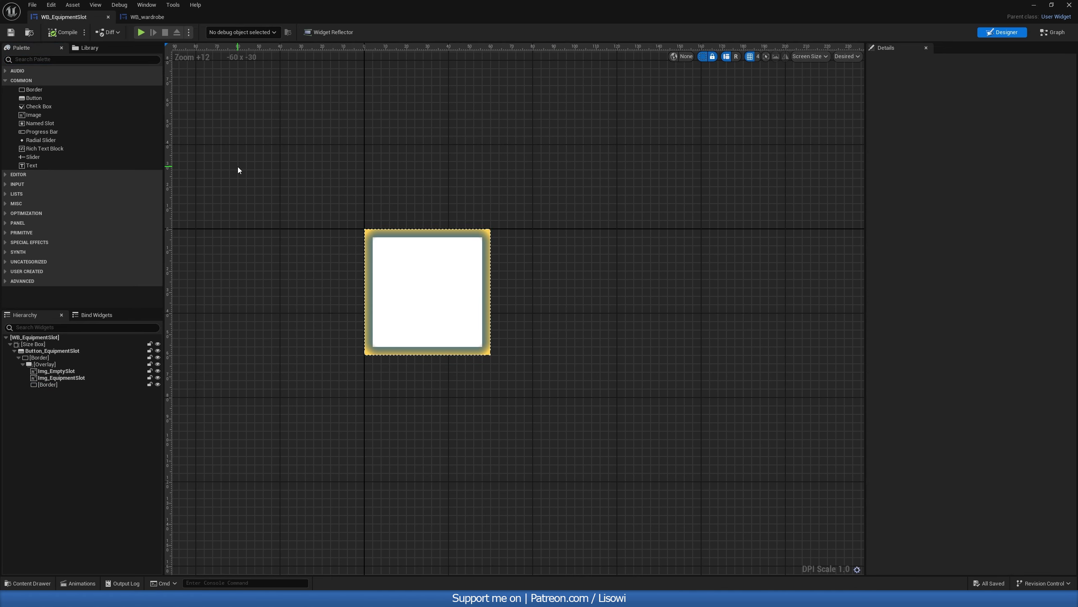
Add a custom event named SetActiveSLot below the On Clicked nodes in WB_EquipmentSlot's event graph.
click(1047, 33)
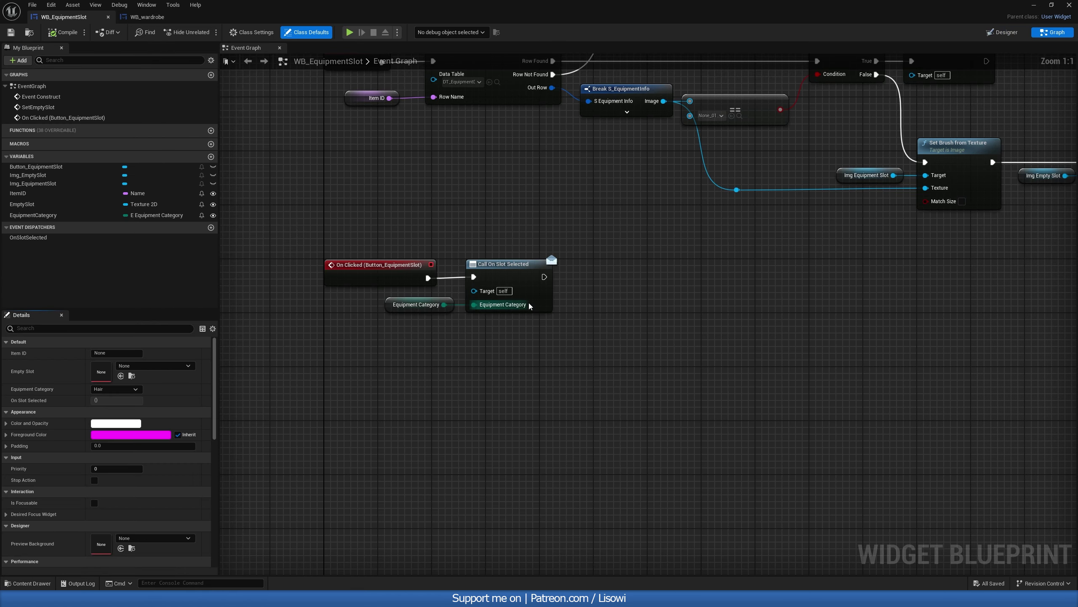
right_drag(529, 305, 600, 209)
right_drag(477, 318, 430, 301)
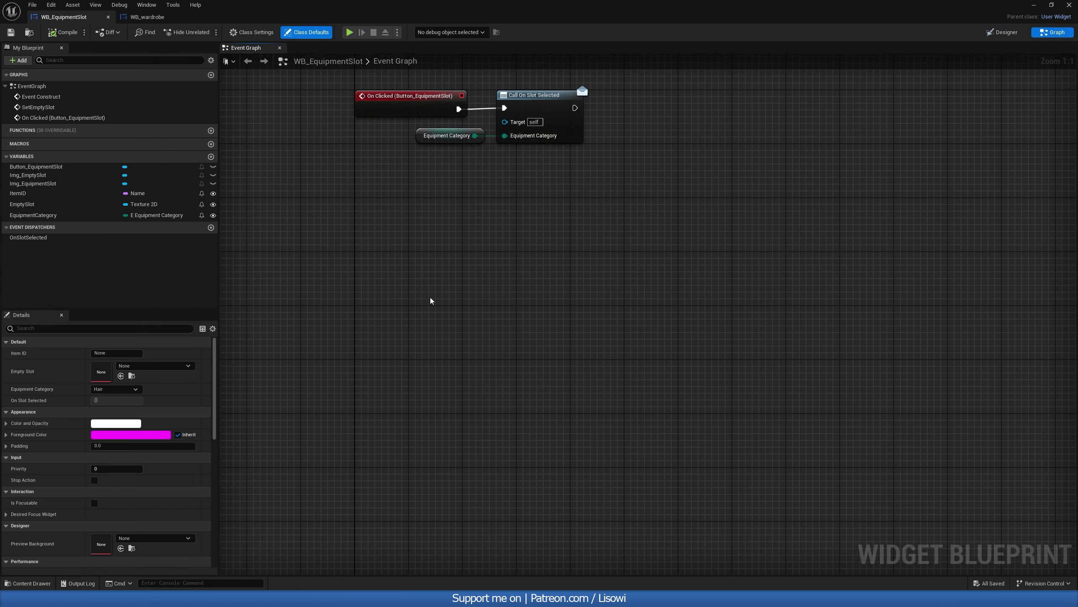
right_click(430, 300)
text(custom)
key(Return)
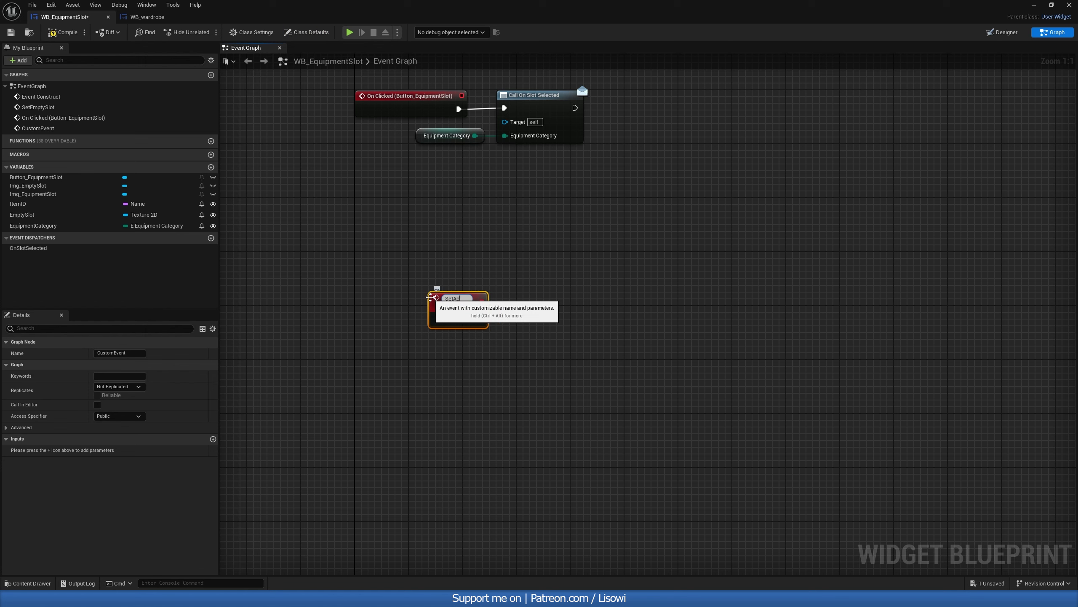
text(SetActiveSLot)
key(Return)
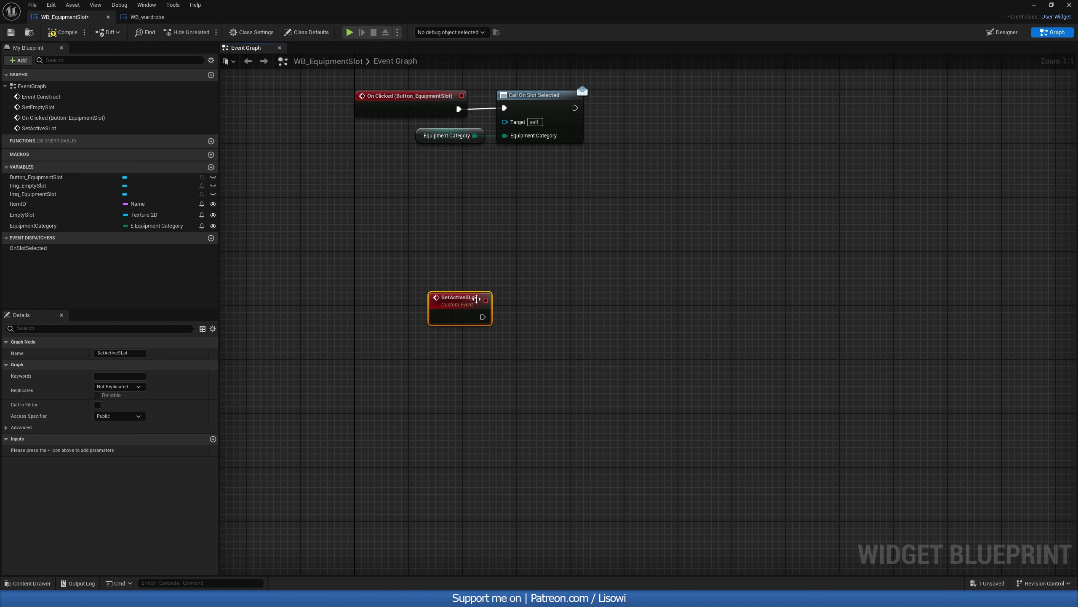
Correct the custom event's name to SetActiveSlot and align it beneath the On Clicked event.
double_click(477, 299)
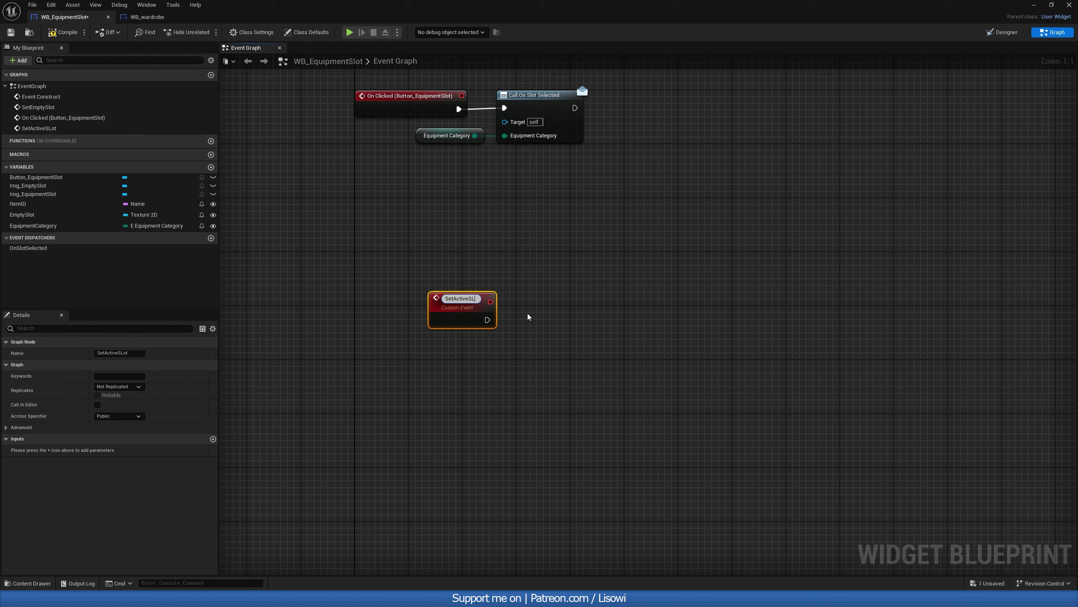
key(Return)
double_click(461, 298)
drag(472, 299, 500, 301)
text(Slot)
key(Return)
drag(443, 306, 375, 318)
right_drag(477, 316, 404, 267)
click(407, 296)
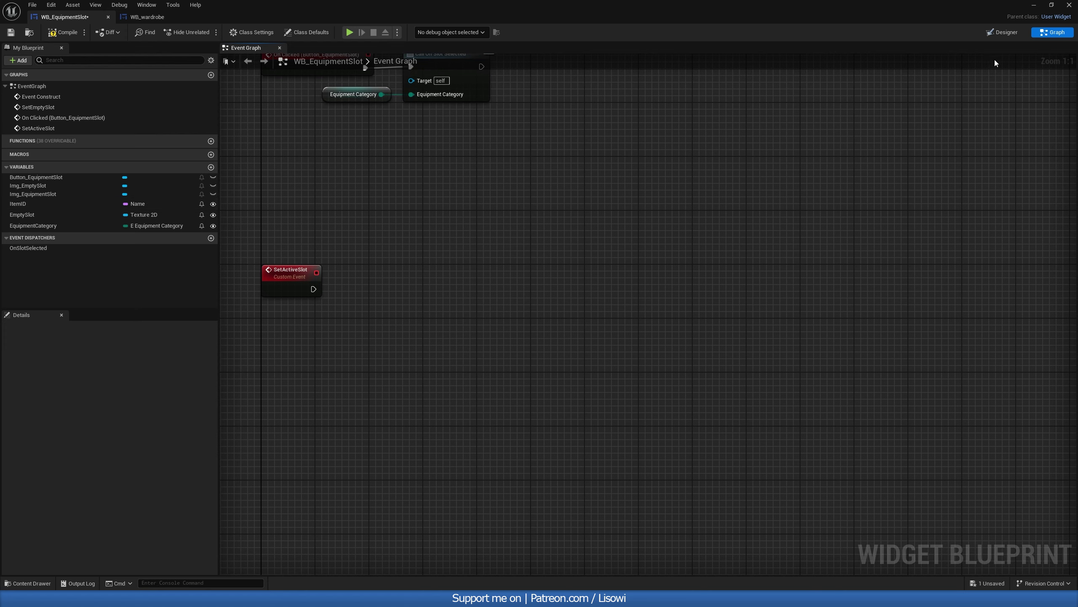
Rename the border that shows the M_ActiveSlot material to Border_ActiveSlot.
click(1002, 32)
click(48, 384)
scroll(501, 301, up, 2)
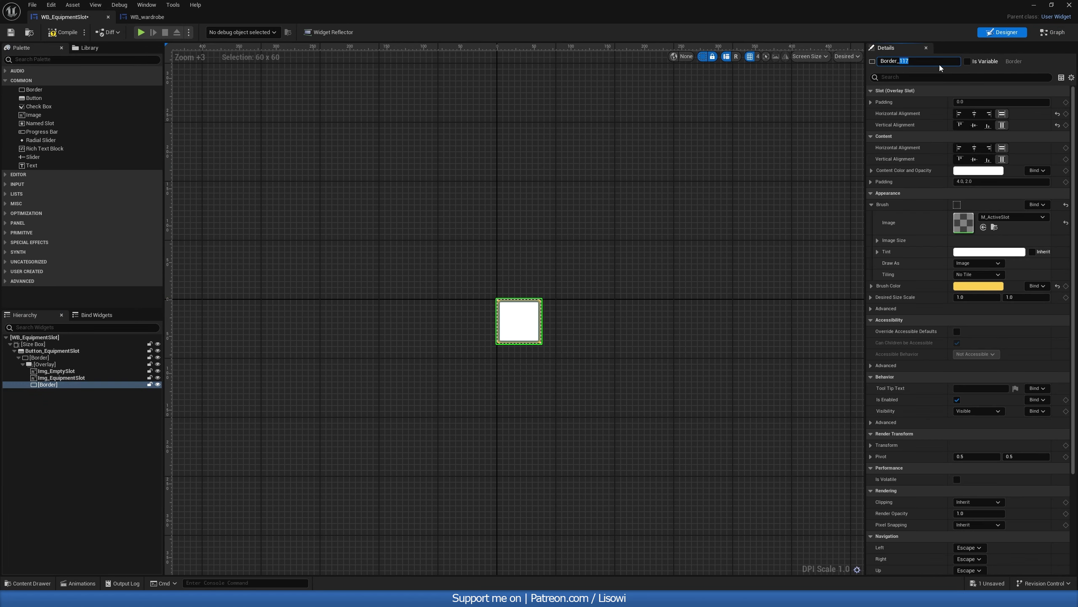
text(ot)
key(Return)
Place a Border_ActiveSlot reference below the SetActiveSlot event and add a Set Visibility node targeting it.
click(1053, 32)
right_drag(549, 280, 621, 247)
drag(69, 176, 404, 314)
click(416, 319)
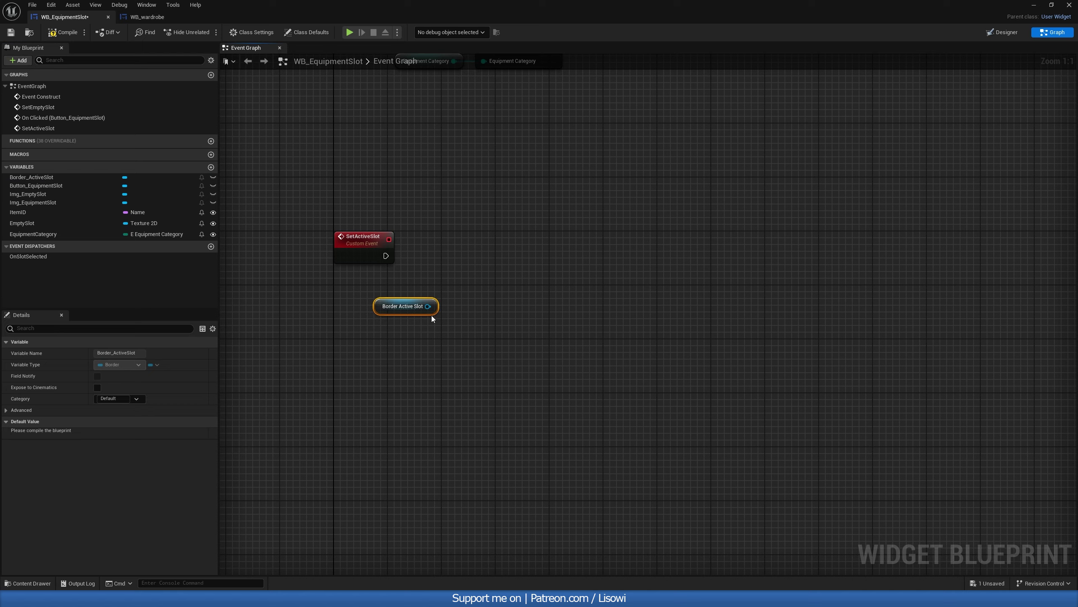
drag(472, 290, 472, 291)
text(set visi)
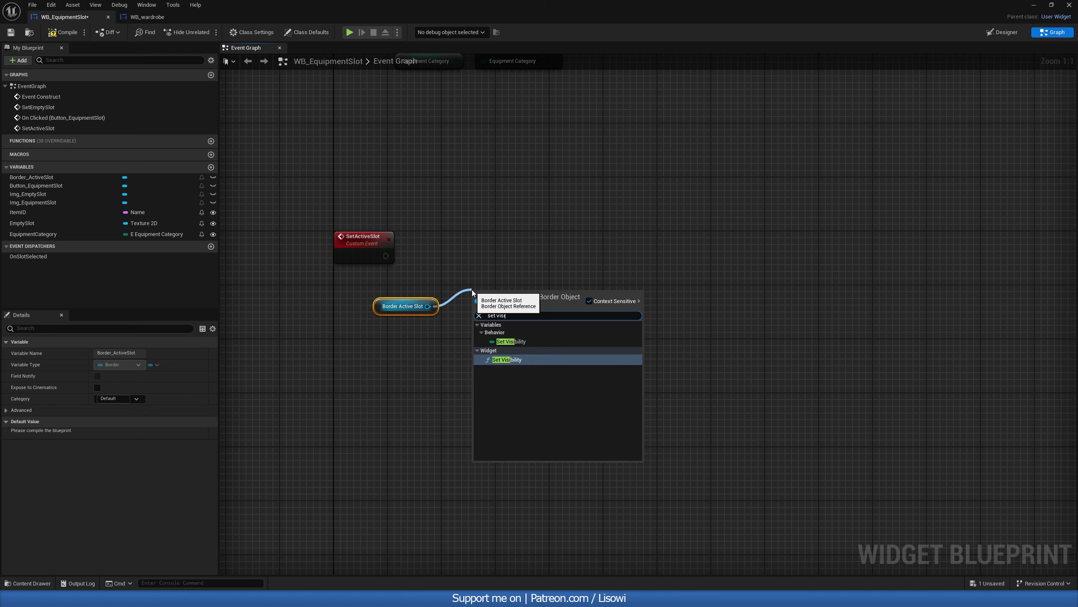
key(Return)
Set Border_ActiveSlot's default visibility to Collapsed in the widget layout and compile the widget.
click(1002, 32)
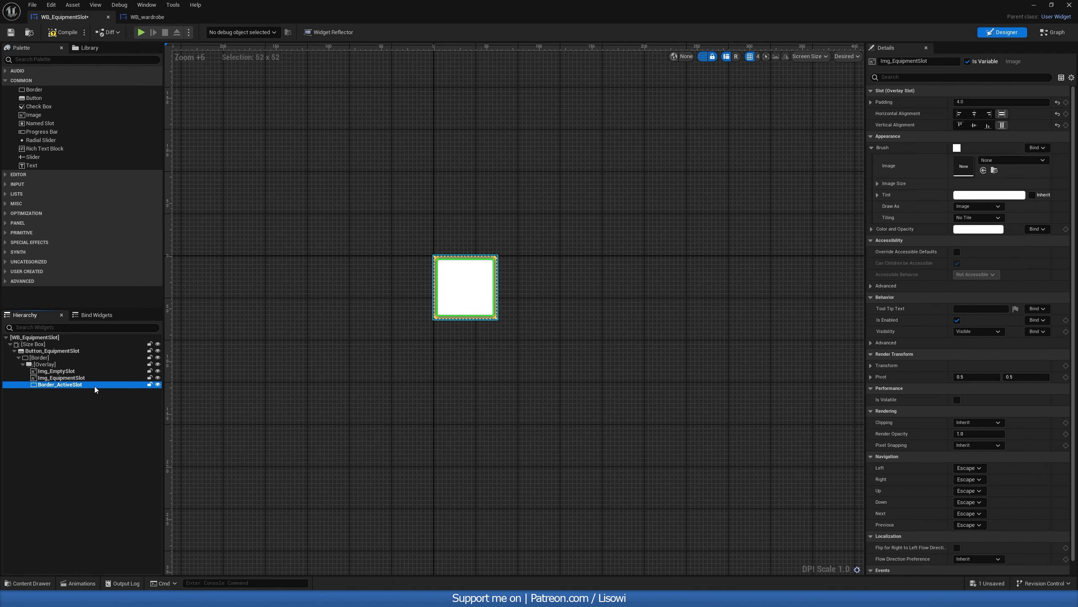
click(977, 410)
click(967, 426)
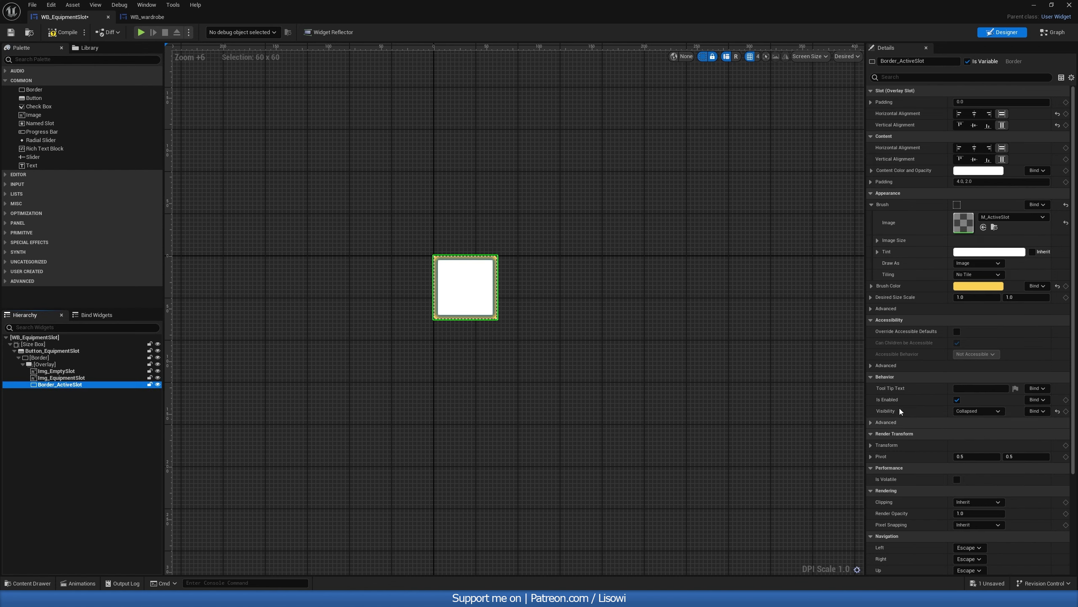
click(54, 37)
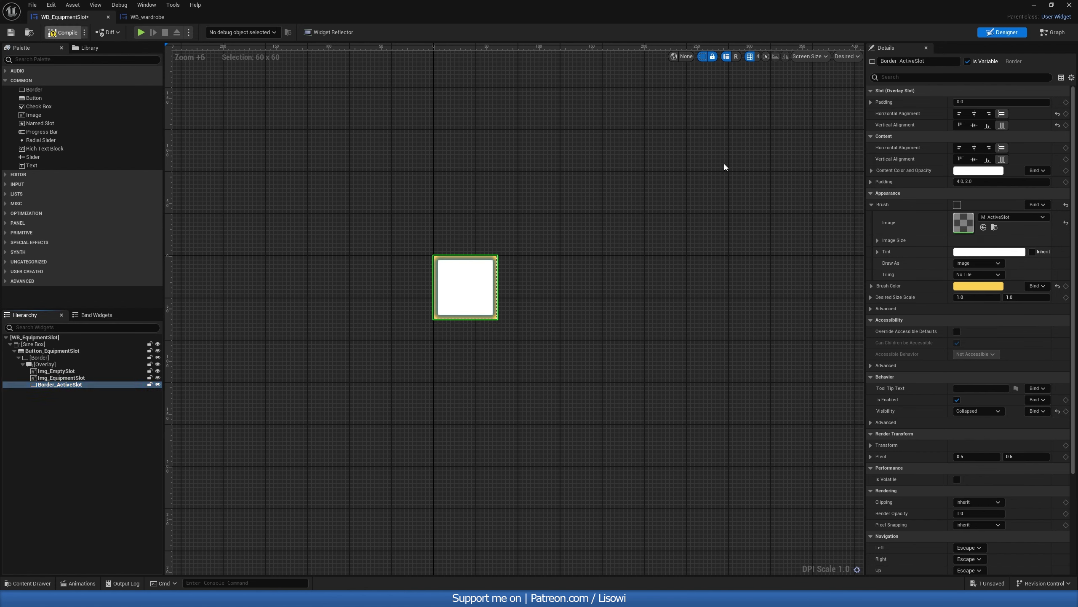
Straighten the link between Border Active Slot and Set Visibility and move both nodes farther from the SetActiveSlot event.
click(1053, 32)
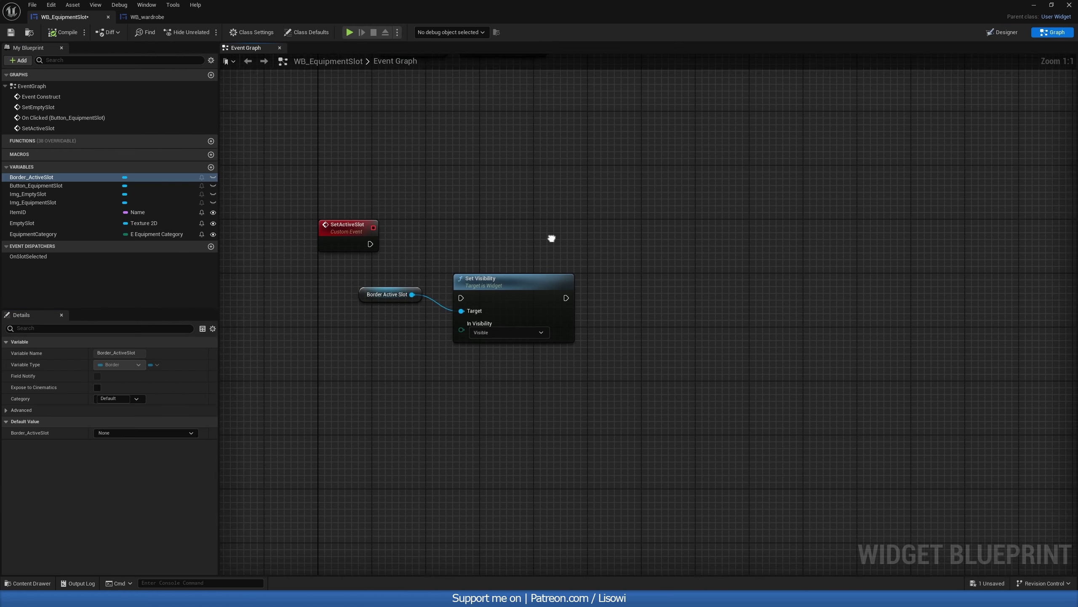
drag(412, 342, 518, 306)
key(q)
drag(550, 288, 726, 269)
click(510, 255)
right_drag(510, 255, 480, 227)
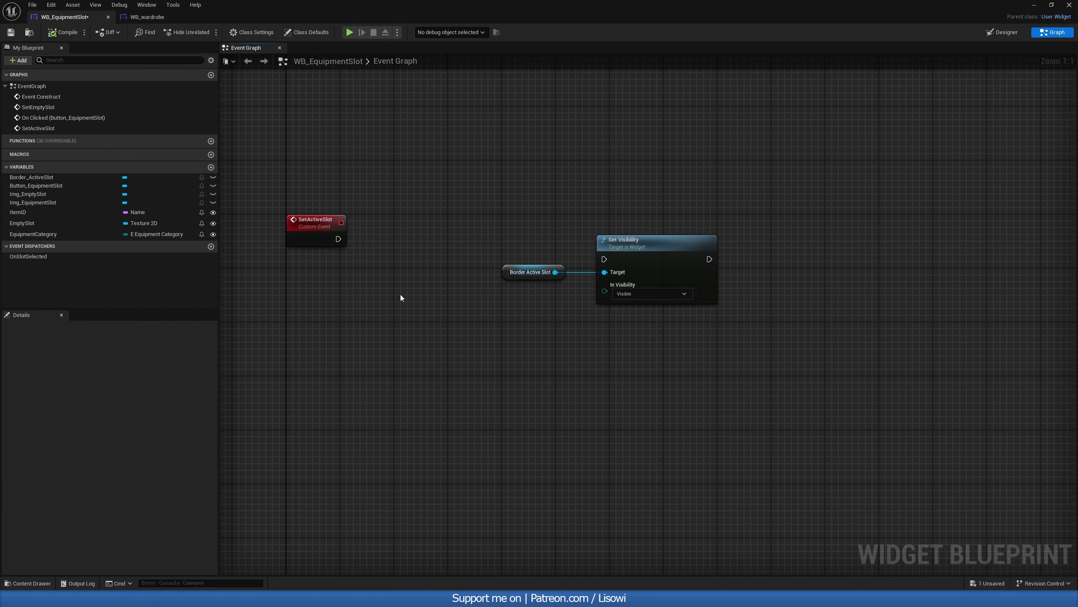
Add a Select node that feeds Set Visibility's In Visibility input.
drag(603, 291, 439, 334)
text(sele)
click(569, 358)
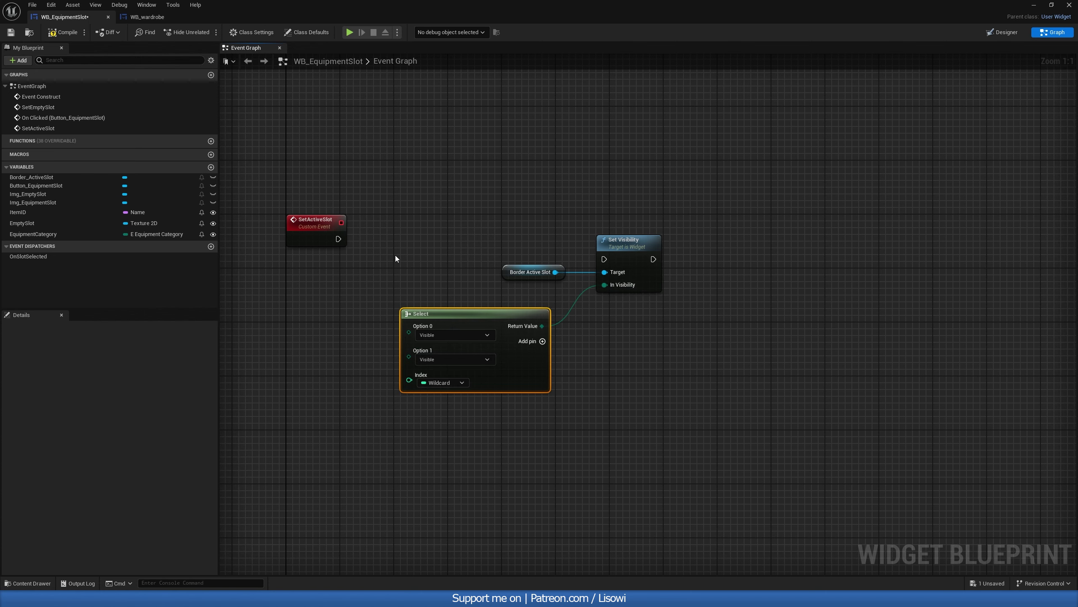
Add a Boolean input named IsActive to the SetActiveSlot event.
right_drag(395, 254, 390, 284)
click(323, 263)
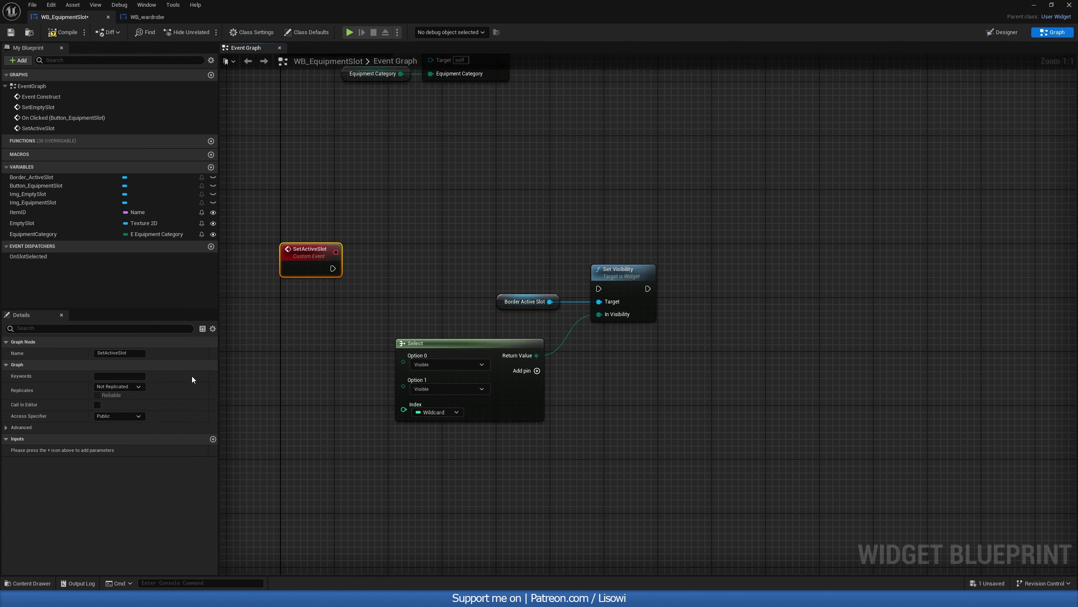
click(213, 438)
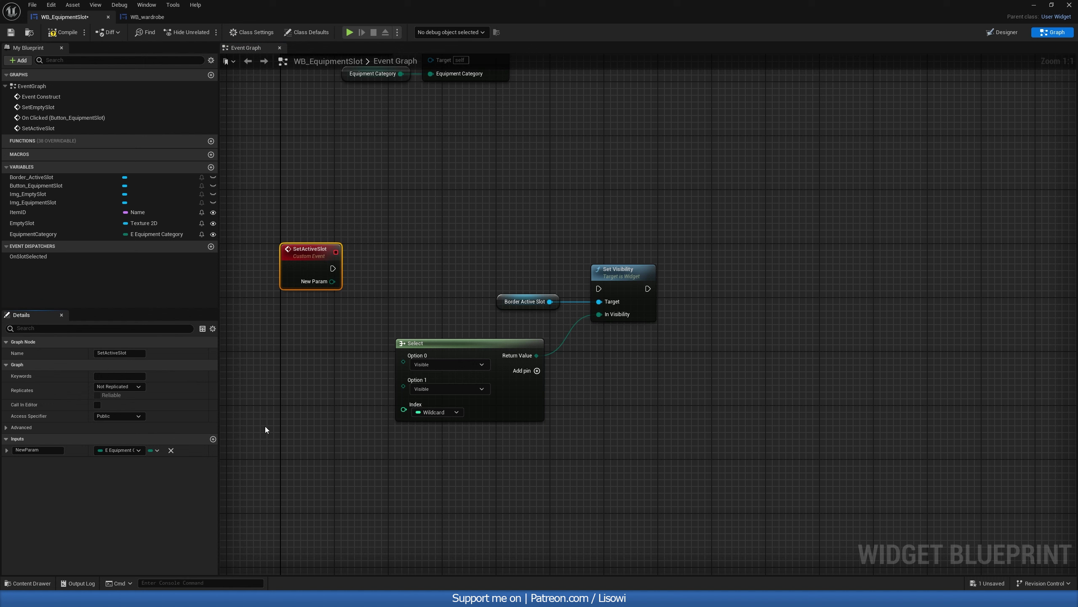
click(58, 450)
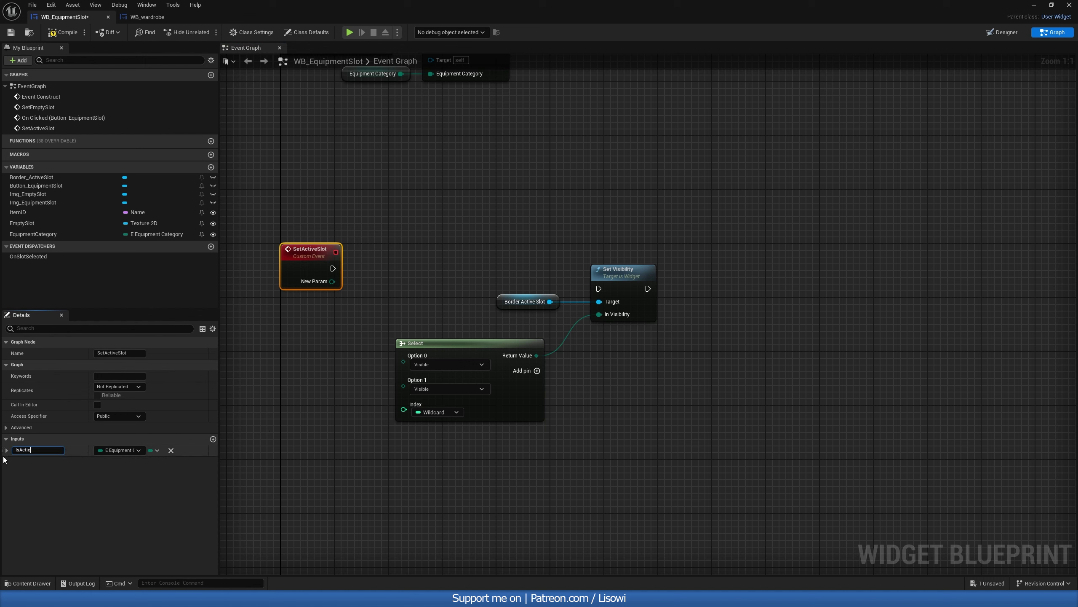
click(106, 450)
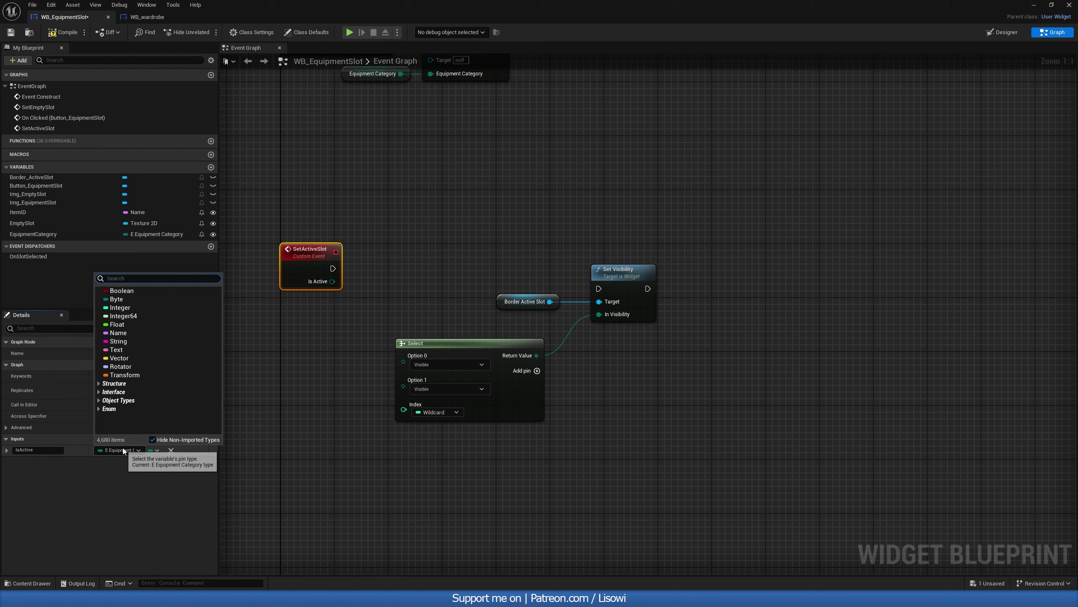
click(128, 291)
Connect Is Active to the Select node's Index and the SetActiveSlot event's execution output to Set Visibility.
click(334, 294)
drag(333, 281, 403, 404)
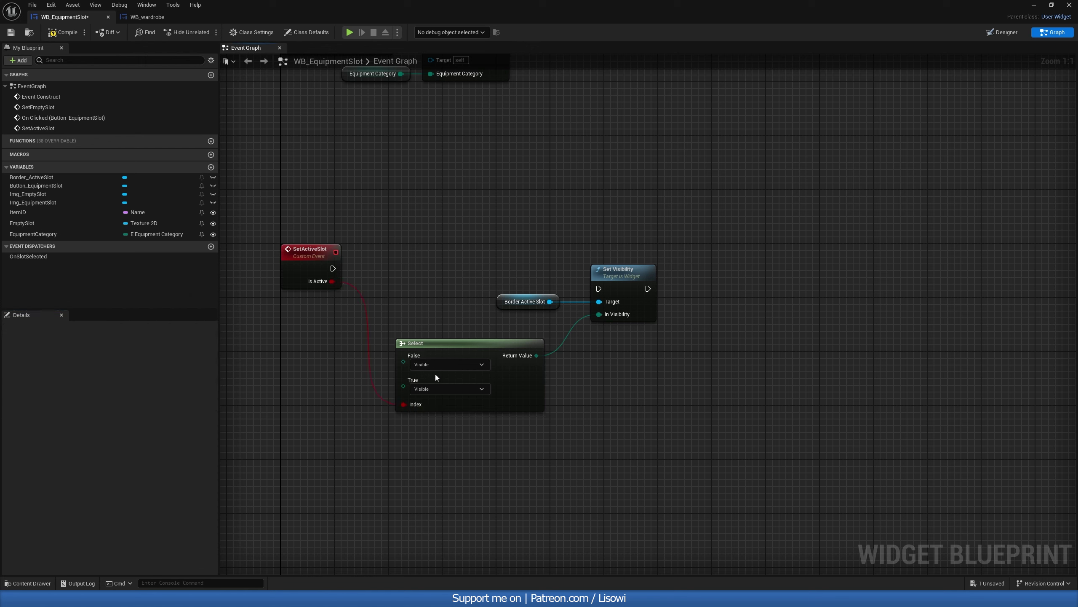
drag(332, 268, 598, 289)
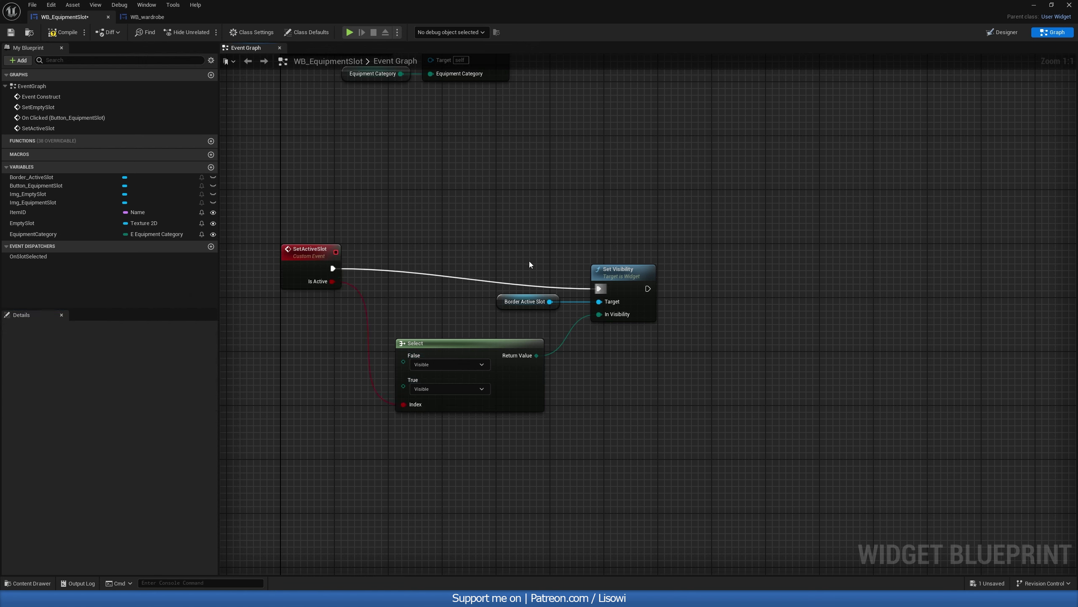
Align the Set Visibility nodes with the event, move Select up beneath them and set its False option to Collapsed.
drag(529, 261, 609, 260)
drag(483, 346, 497, 312)
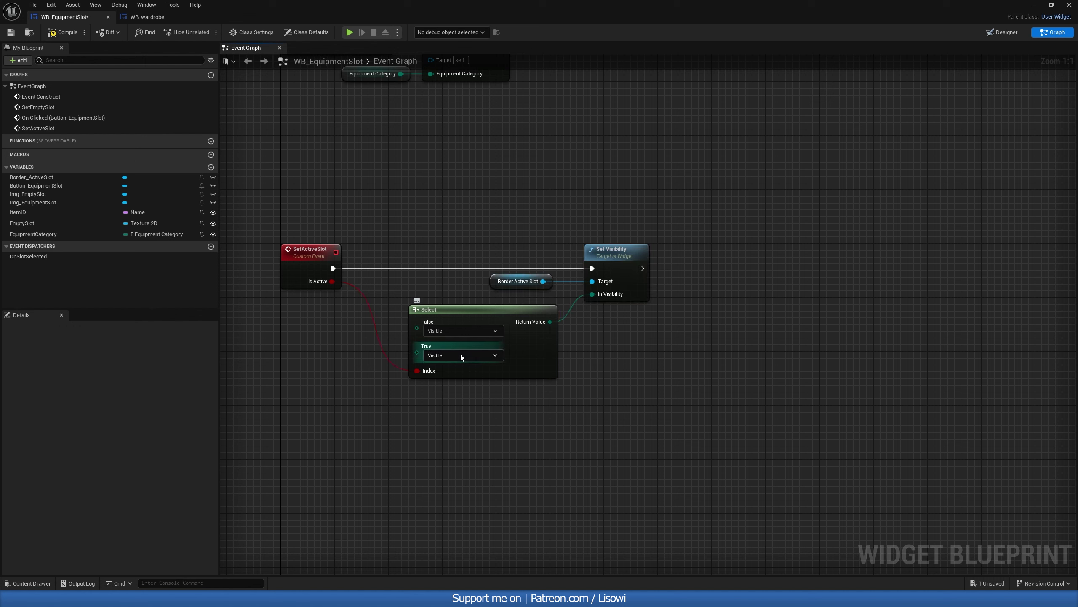
click(449, 330)
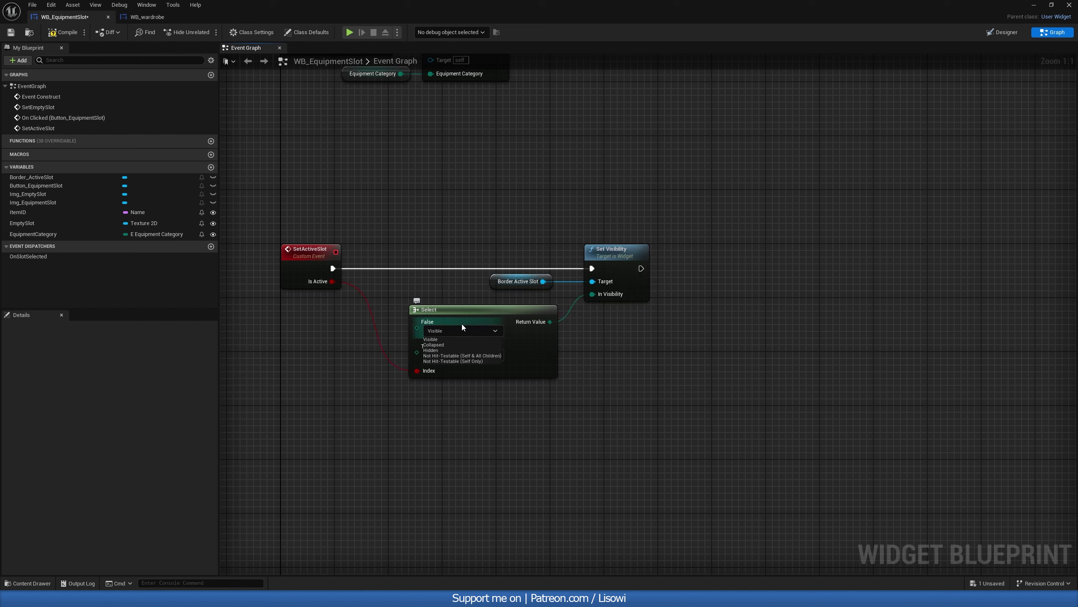
click(443, 346)
Enclose all the SetActiveSlot nodes in a comment box titled "Sets active slot".
right_drag(388, 242, 384, 275)
drag(301, 241, 672, 438)
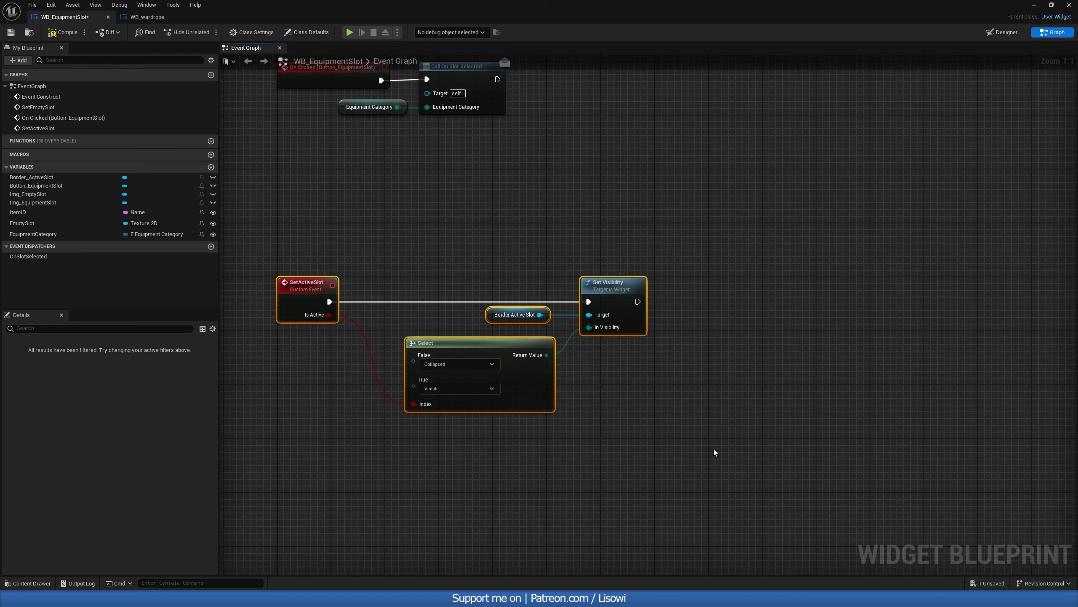
text(c)
text(Sets active)
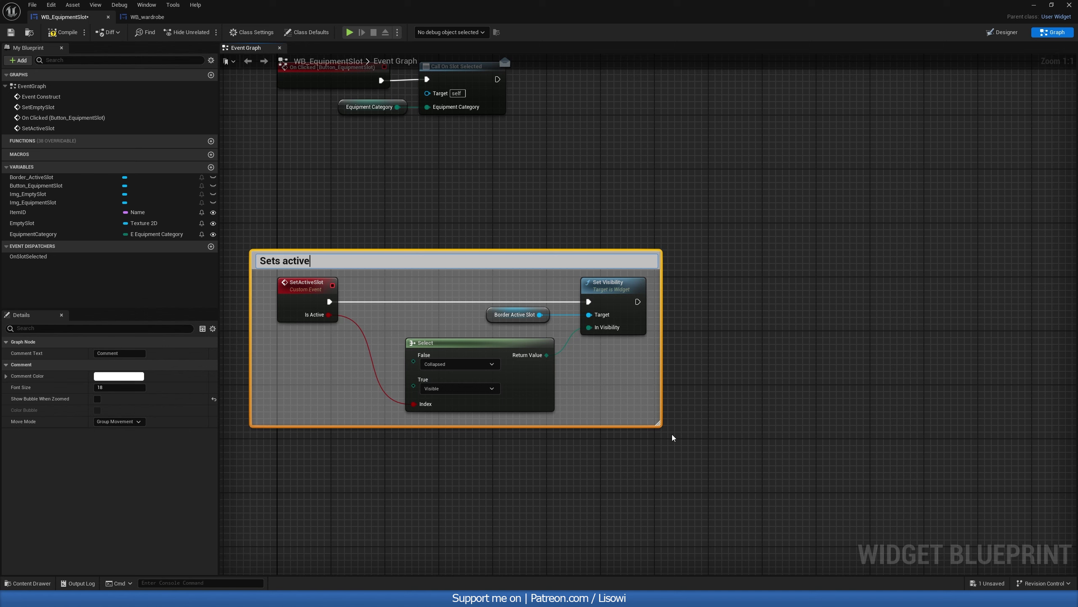
text( slot)
key(Return)
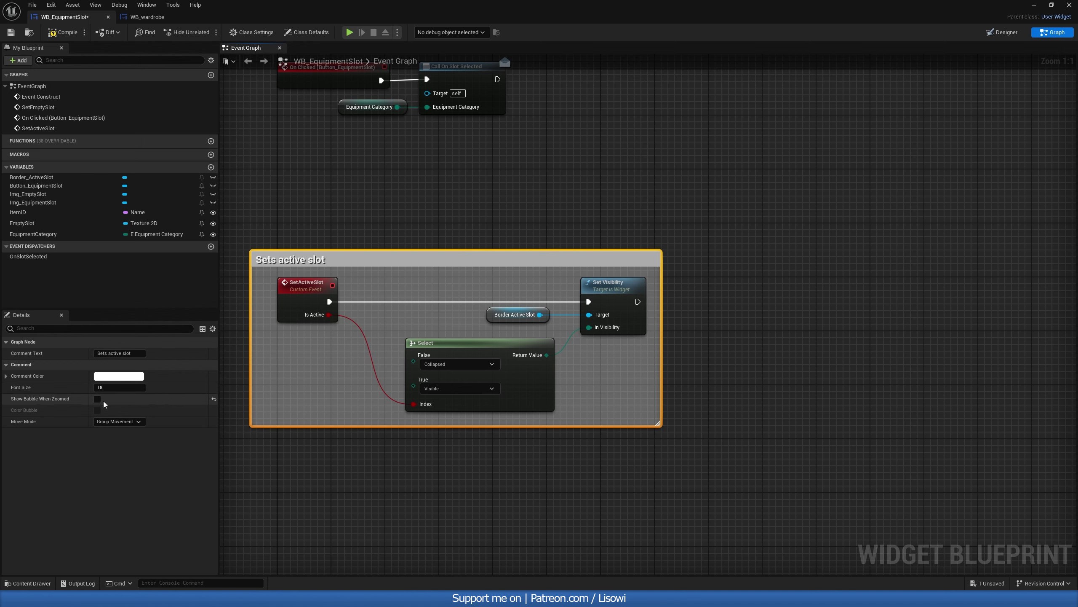
Compile and save WB_EquipmentSlot, and open the event graph of WB_wardrobe.
scroll(477, 301, down, 2)
click(480, 313)
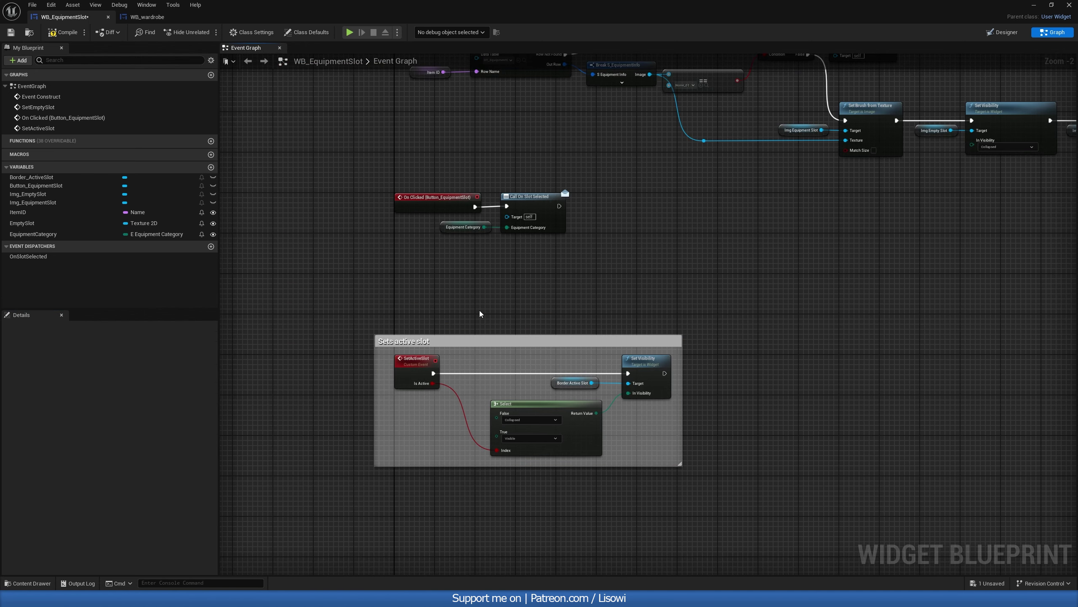
right_drag(480, 313, 349, 195)
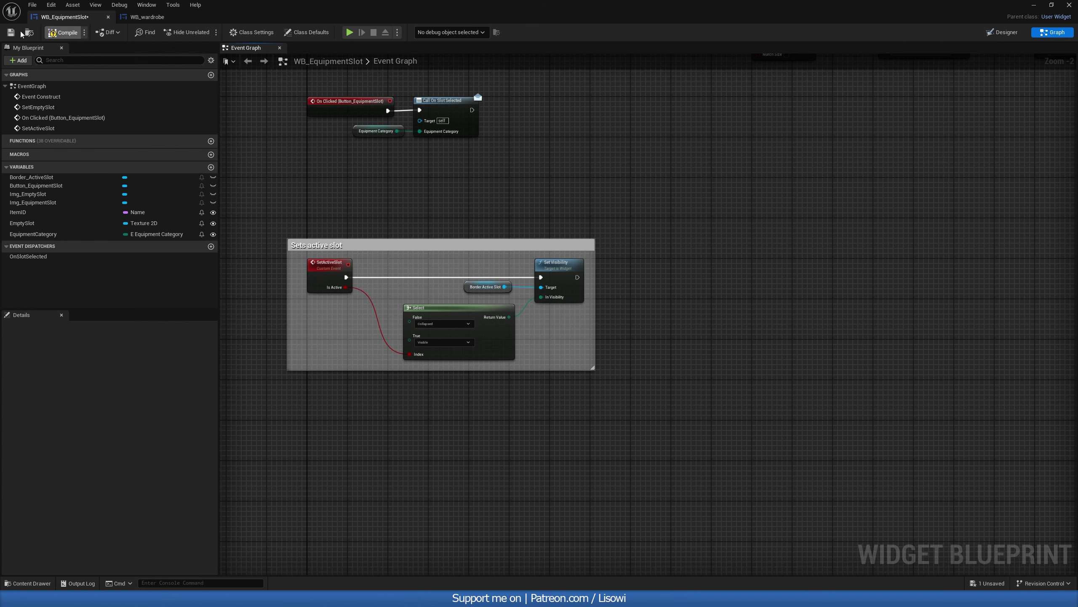
click(57, 33)
click(155, 17)
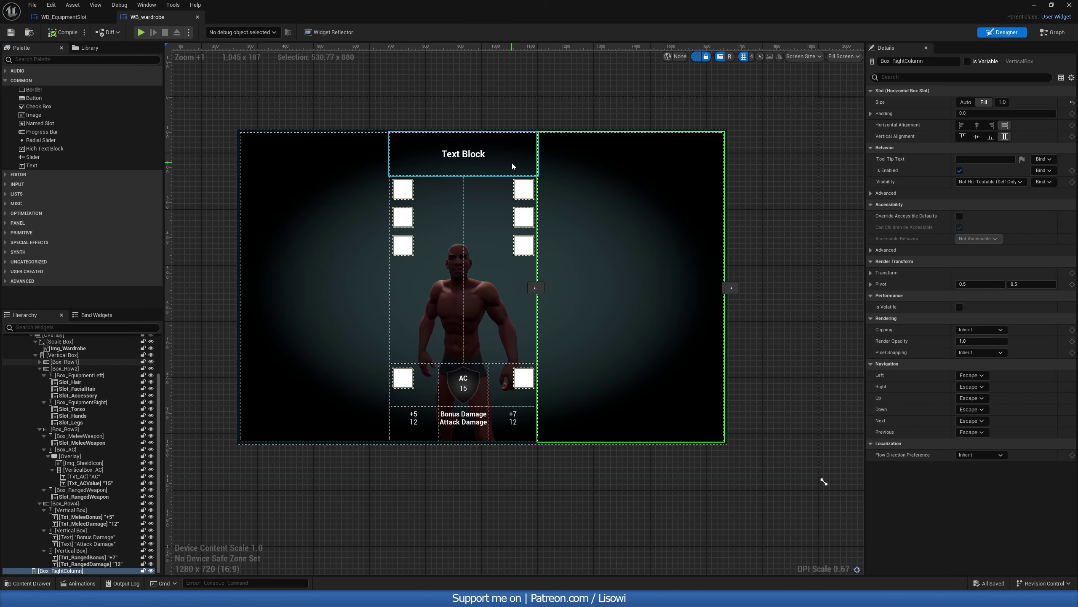
click(1053, 32)
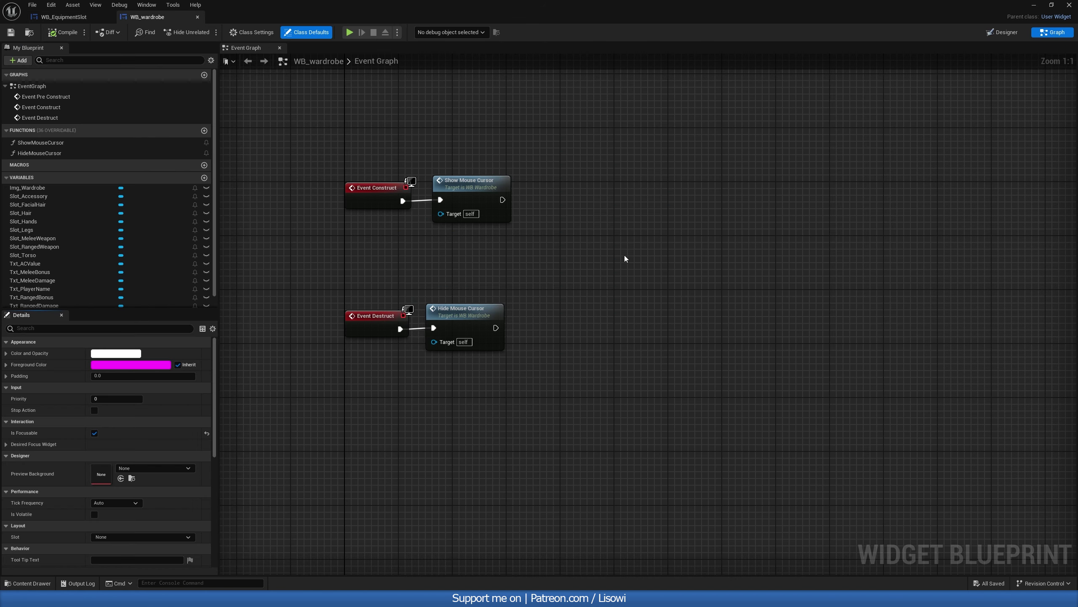
Move the Event Destruct and Hide Mouse Cursor nodes further down to free space below Event Construct.
right_drag(617, 253, 659, 179)
drag(564, 217, 418, 364)
drag(410, 243, 410, 438)
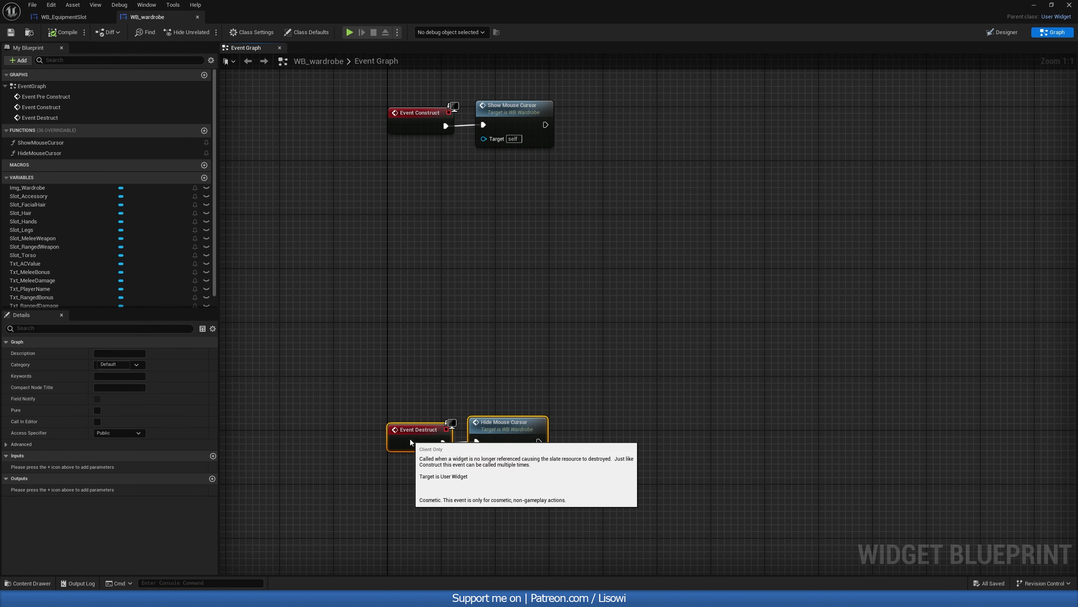
click(496, 345)
Place getters for Slot_Hair, Slot_FacialHair and Slot_Accessory stacked to the right of Show Mouse Cursor.
right_drag(497, 345, 424, 425)
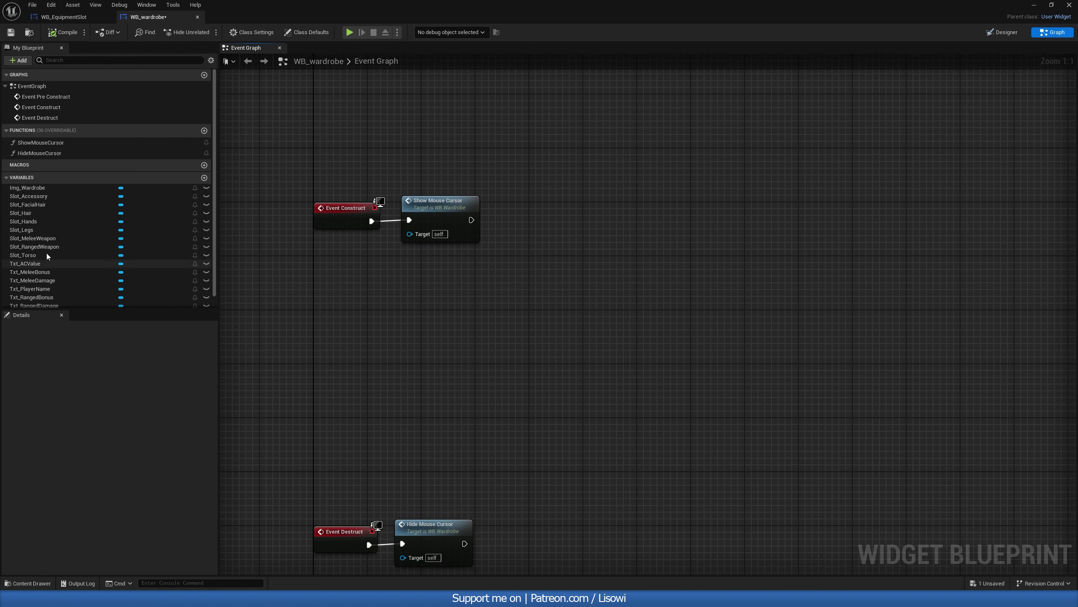
right_drag(396, 236, 300, 270)
right_drag(424, 234, 495, 237)
scroll(83, 265, down, 2)
scroll(62, 271, up, 2)
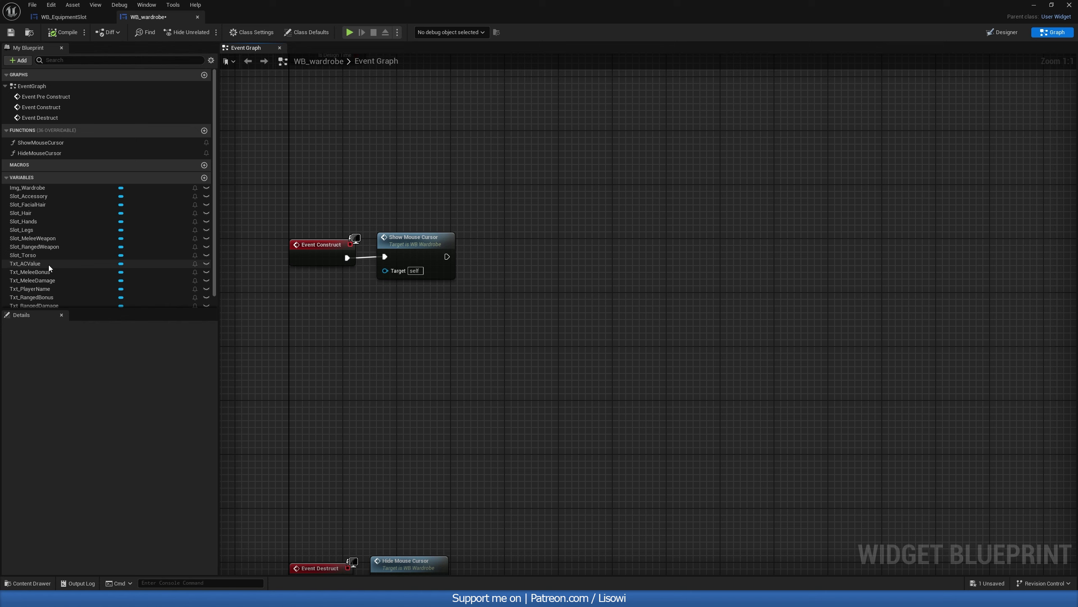
drag(21, 213, 524, 308)
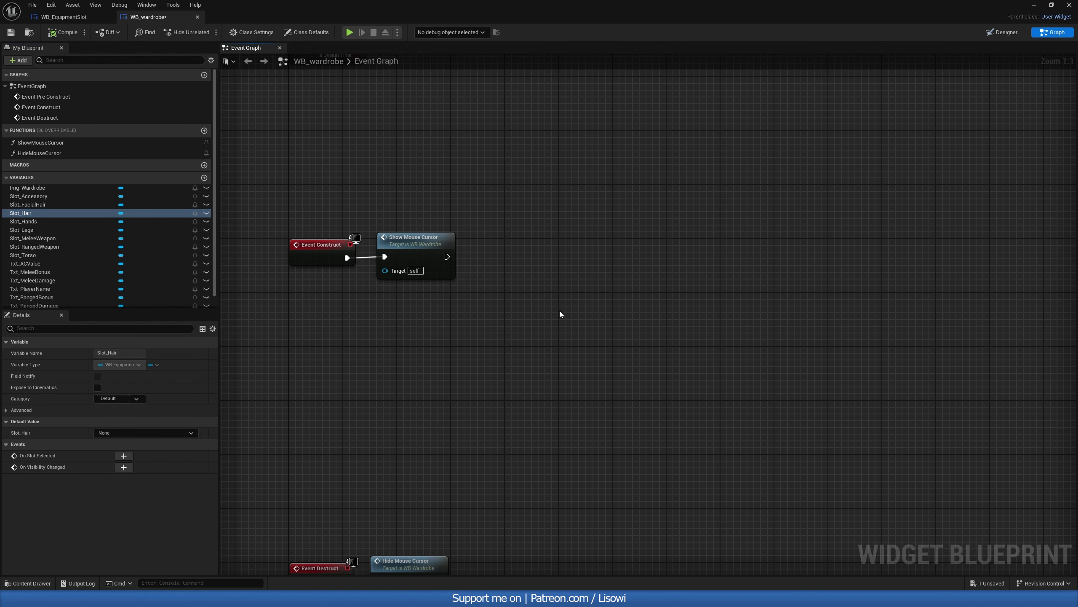
right_drag(561, 313, 488, 286)
click(481, 248)
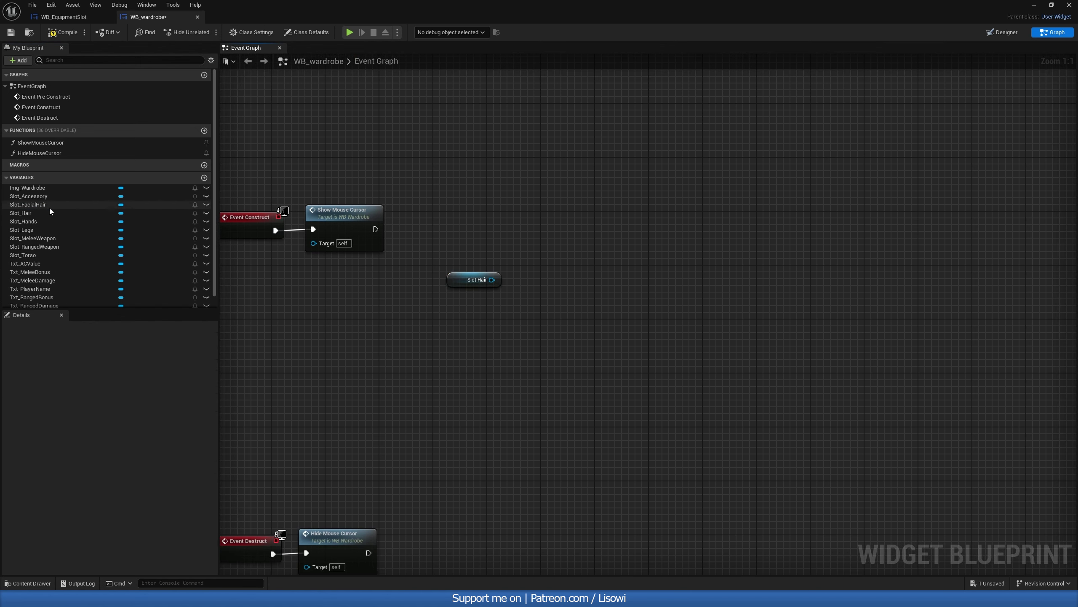
drag(29, 205, 450, 302)
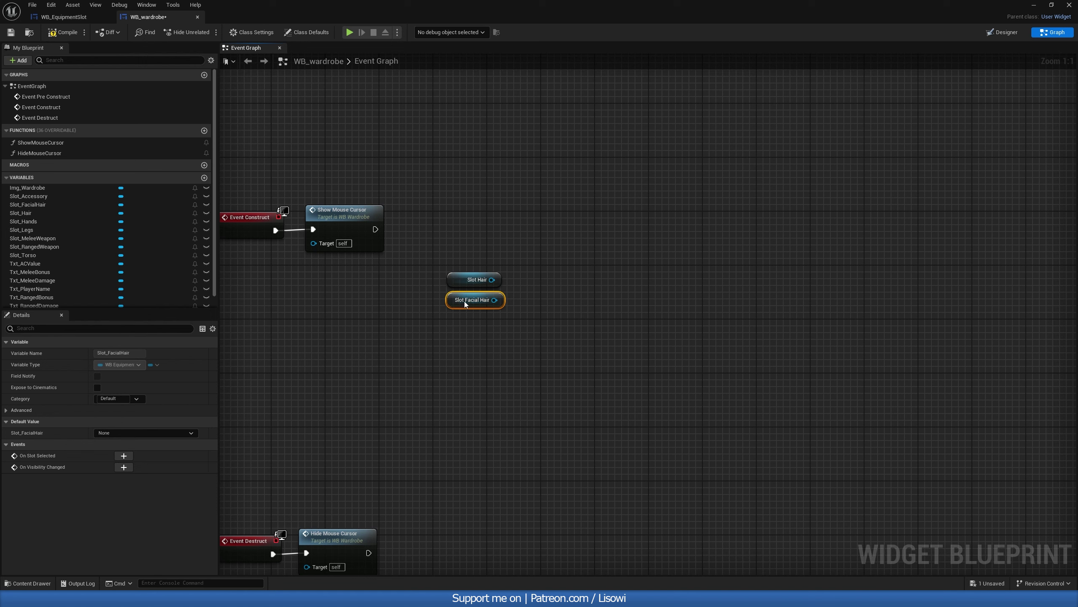
click(471, 241)
drag(28, 196, 467, 324)
click(451, 329)
Add getters for Slot_Torso, Slot_Hands, Slot_Legs, Slot_MeleeWeapon and Slot_RangedWeapon beneath the other slot getters.
ctrl+drag(23, 255, 481, 340)
ctrl+drag(23, 221, 495, 360)
ctrl+drag(21, 229, 505, 401)
Left-align all eight slot getters and shift them closer to Show Mouse Cursor.
drag(556, 485, 463, 278)
right_click(462, 281)
mouse_move(492, 418)
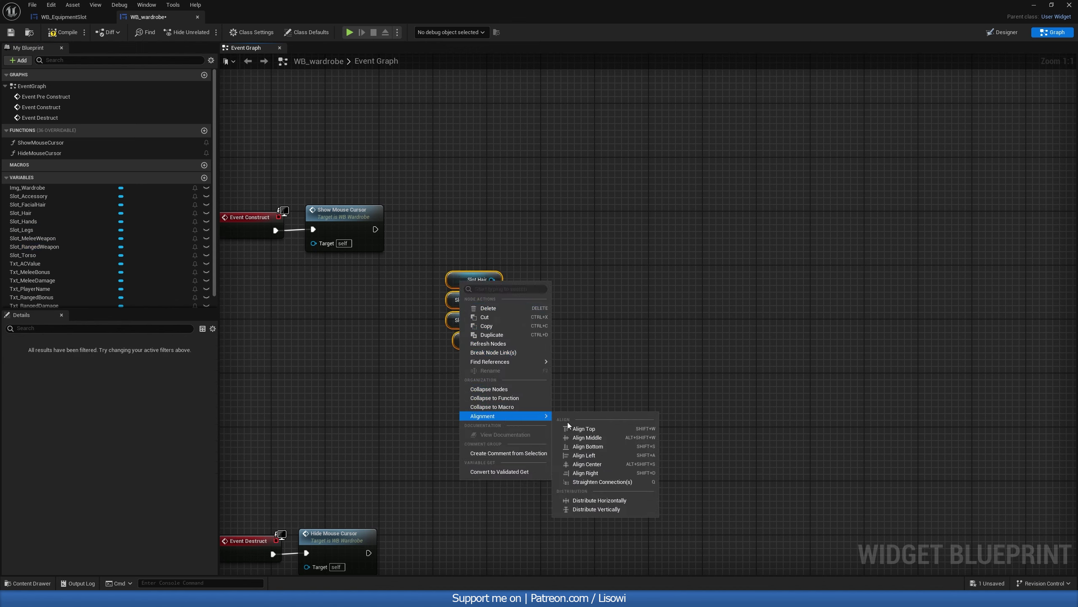
click(571, 454)
click(478, 282)
Create a Make Array node from Slot Hair and extend it to eight input pins.
drag(446, 283, 515, 264)
text(make ar)
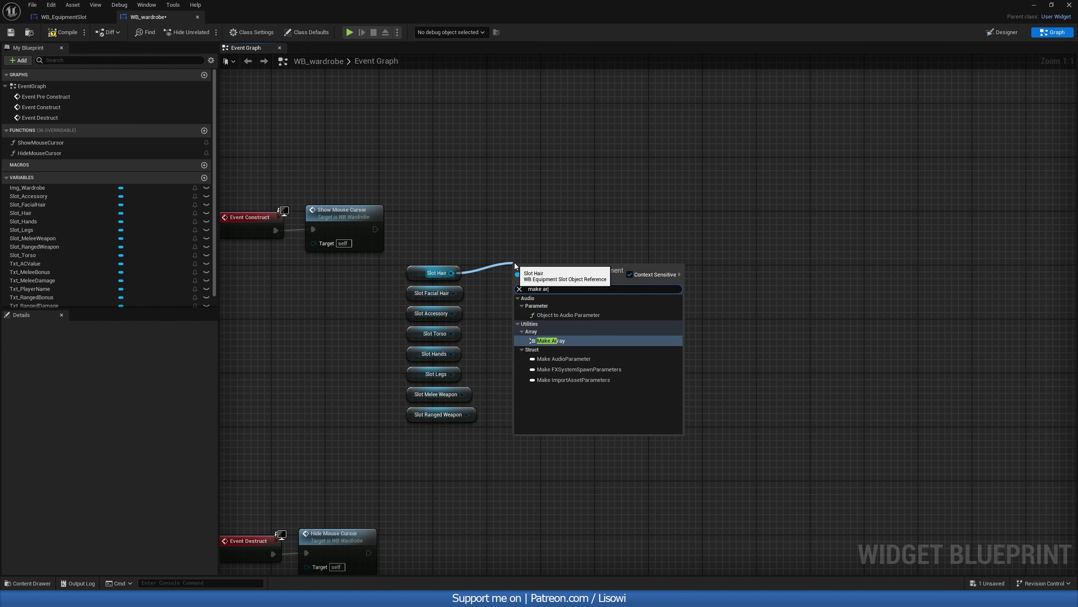
click(552, 340)
click(564, 292)
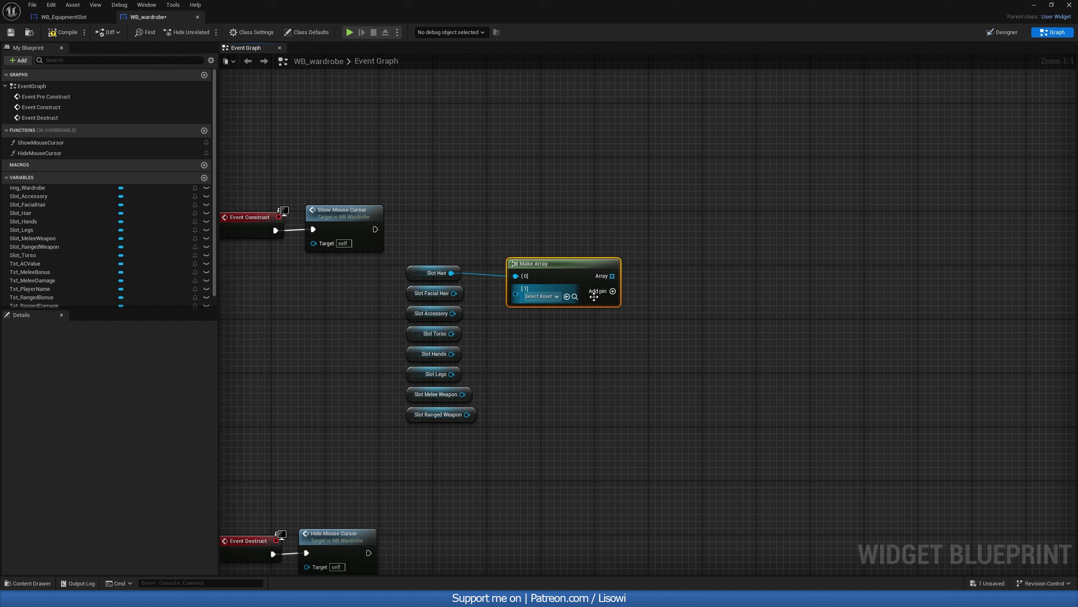
click(612, 291)
click(612, 291)
click(612, 292)
click(613, 291)
click(613, 292)
click(613, 291)
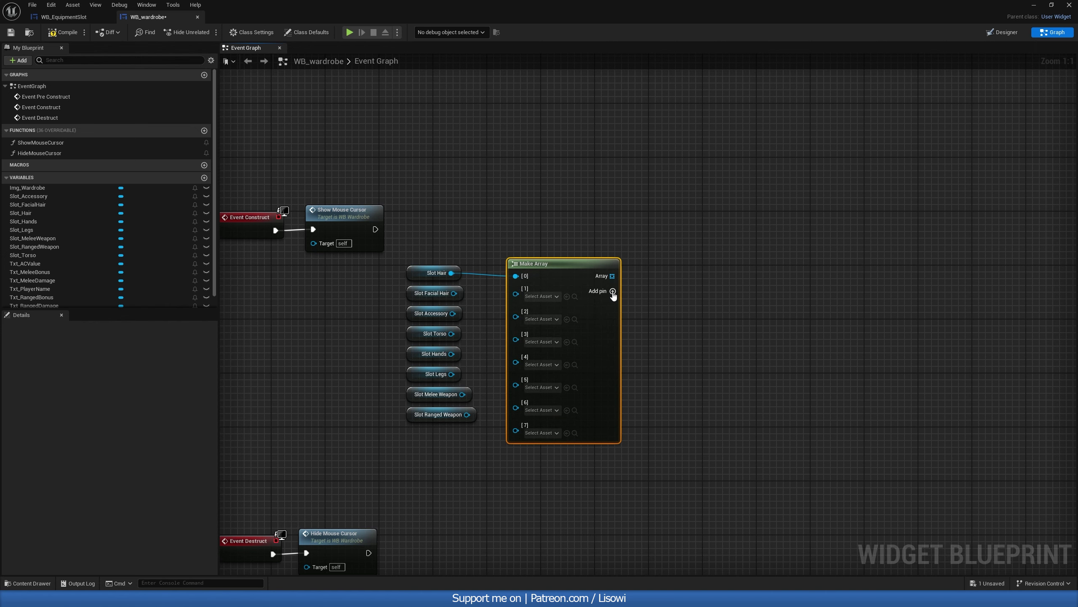
Connect the remaining slot getters in order, from Facial Hair to Ranged Weapon, to Make Array inputs 1 to 7.
drag(516, 294, 454, 293)
drag(452, 313, 516, 311)
drag(451, 333, 519, 322)
drag(451, 354, 516, 342)
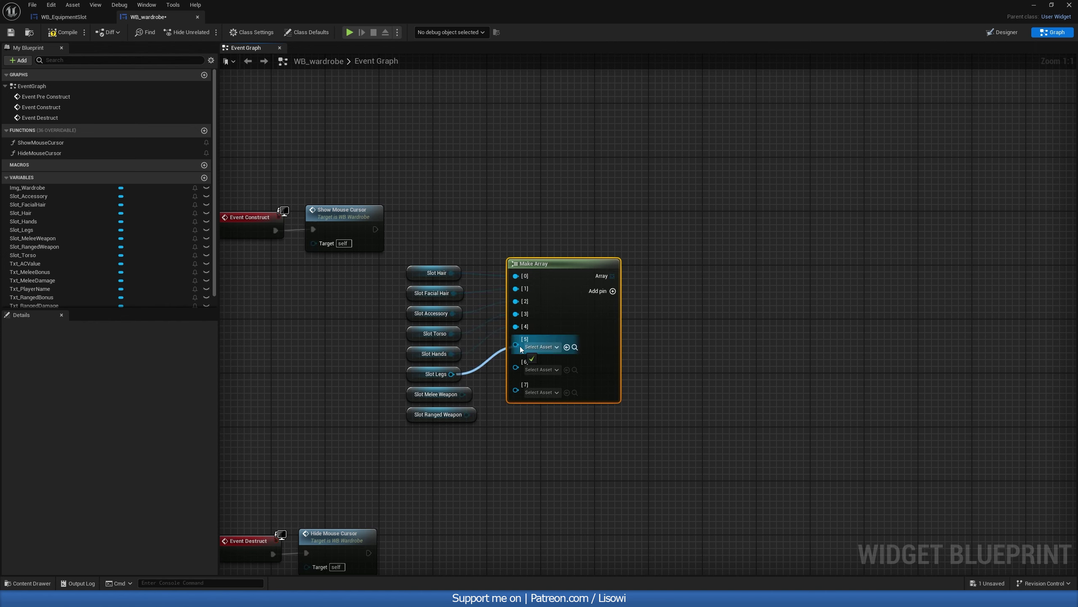
drag(451, 373, 516, 364)
drag(462, 394, 516, 387)
drag(467, 414, 515, 410)
Promote the Make Array output to a variable named EquipmentSlots.
right_drag(539, 240, 476, 287)
drag(497, 345, 549, 290)
click(588, 326)
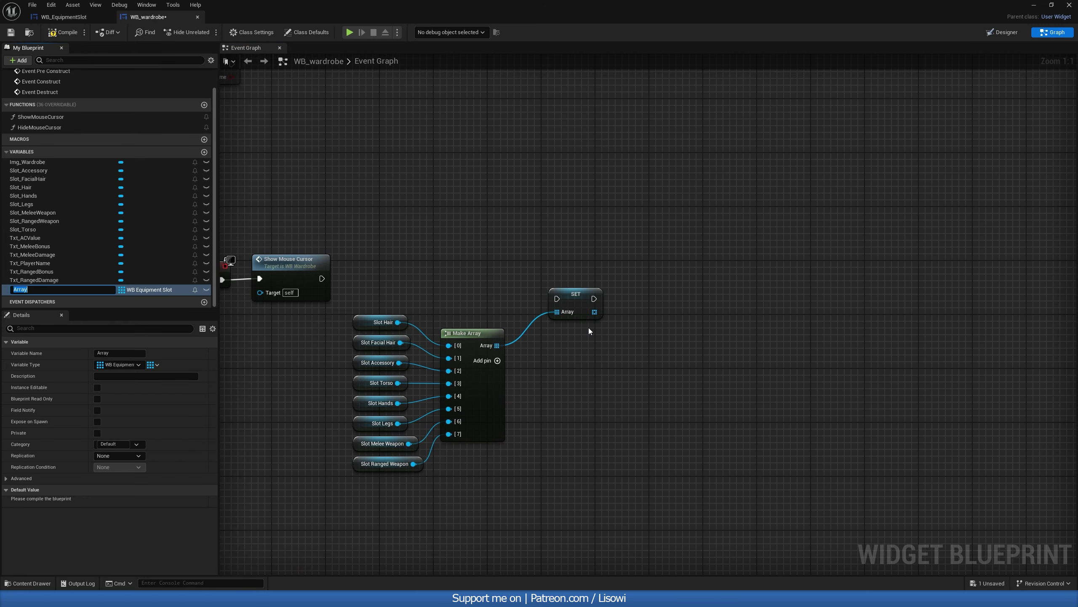
text(EquipmentSlots)
key(Return)
Connect Show Mouse Cursor's execution output to the EquipmentSlots SET node and tuck the array nodes beneath that line.
drag(322, 278, 554, 273)
drag(361, 368, 349, 314)
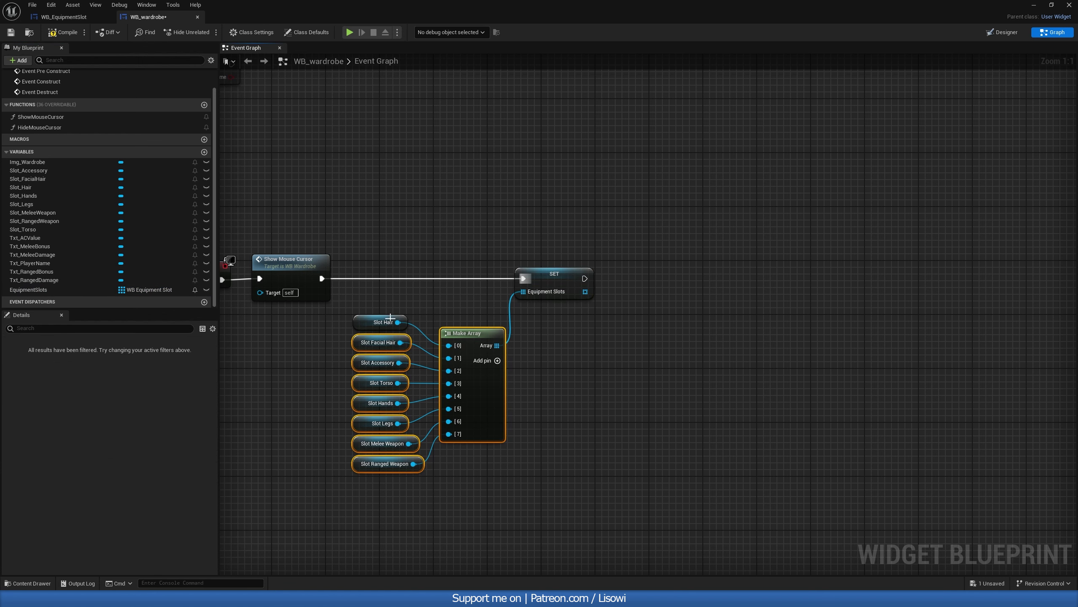
drag(473, 341, 459, 327)
click(442, 236)
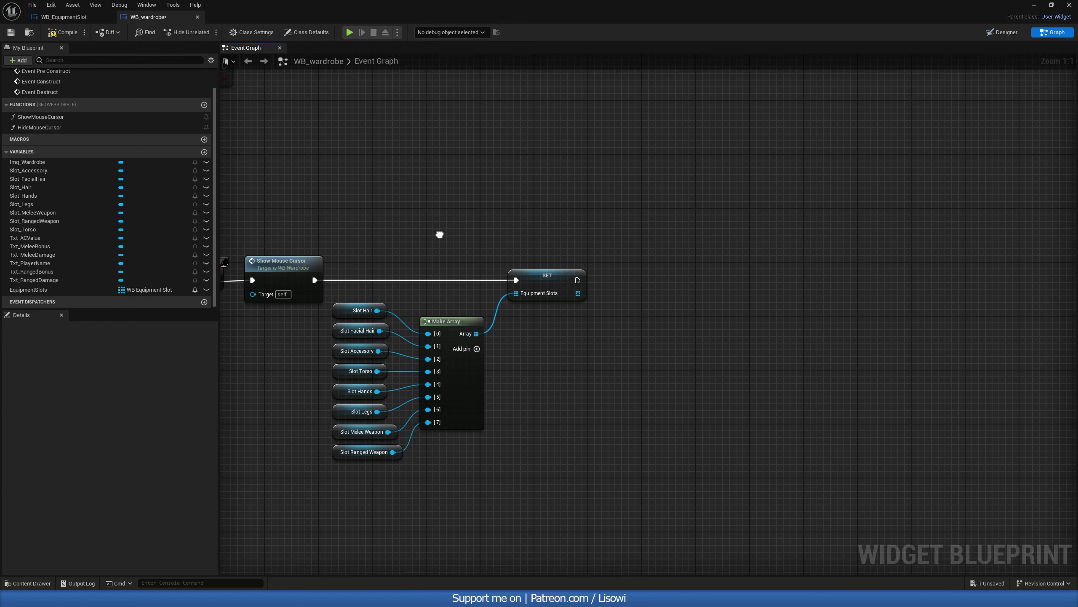
Add a For Each Loop fed by the EquipmentSlots SET node's array output.
right_drag(438, 233, 347, 260)
drag(488, 319, 540, 305)
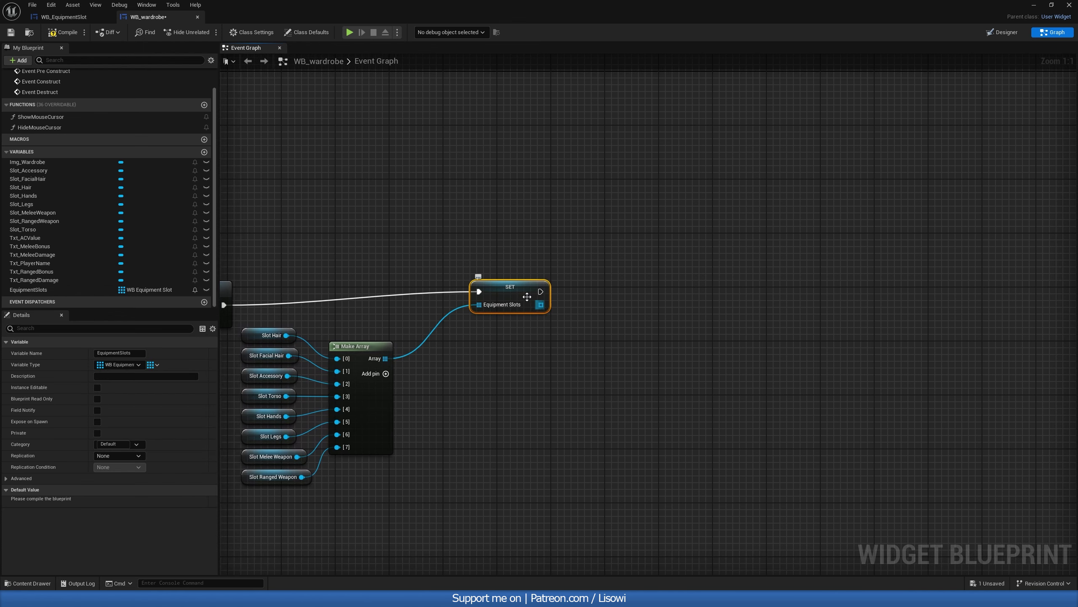
right_drag(541, 305, 600, 288)
mouse_move(574, 289)
mouse_down()
mouse_move(518, 290)
mouse_move(593, 285)
mouse_up()
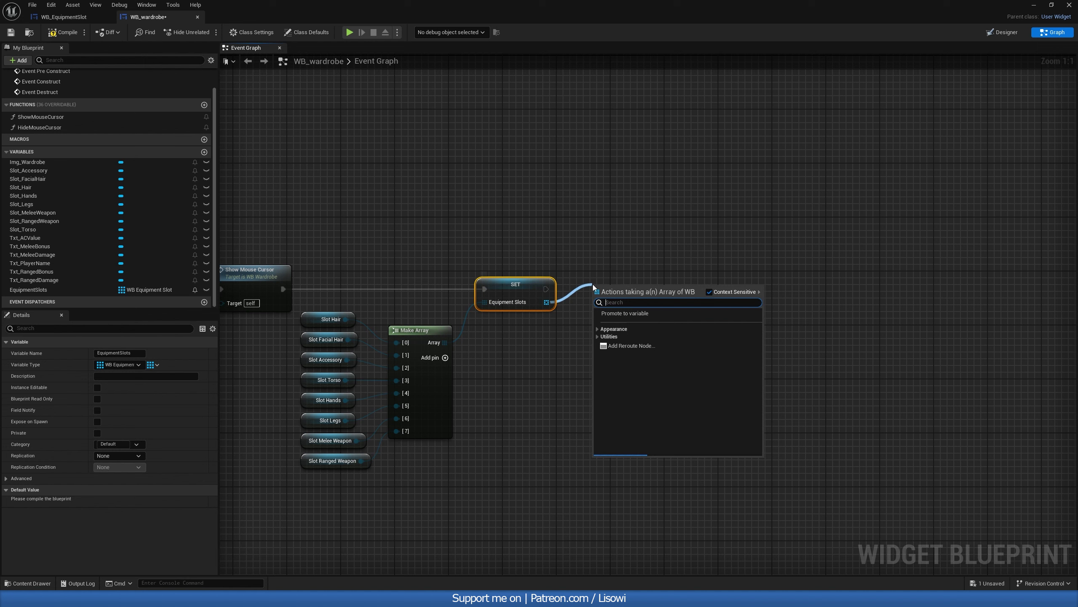
text(for each)
key(Return)
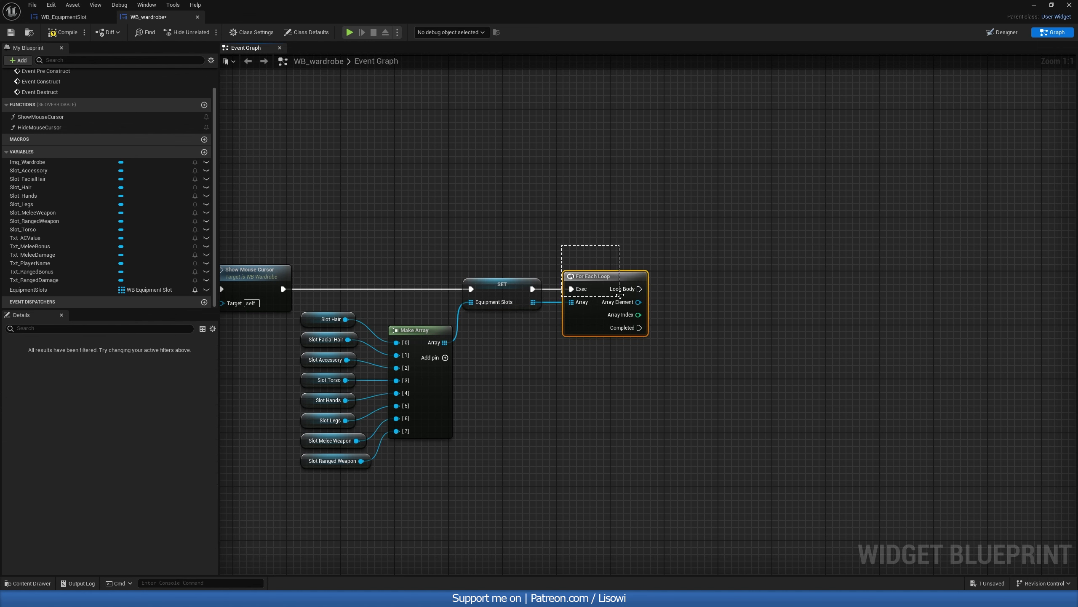
Bind an event to On Slot Selected from Array Element, run it from Loop Body and align it with the loop.
right_drag(643, 306, 527, 293)
drag(526, 292, 595, 285)
text(bi)
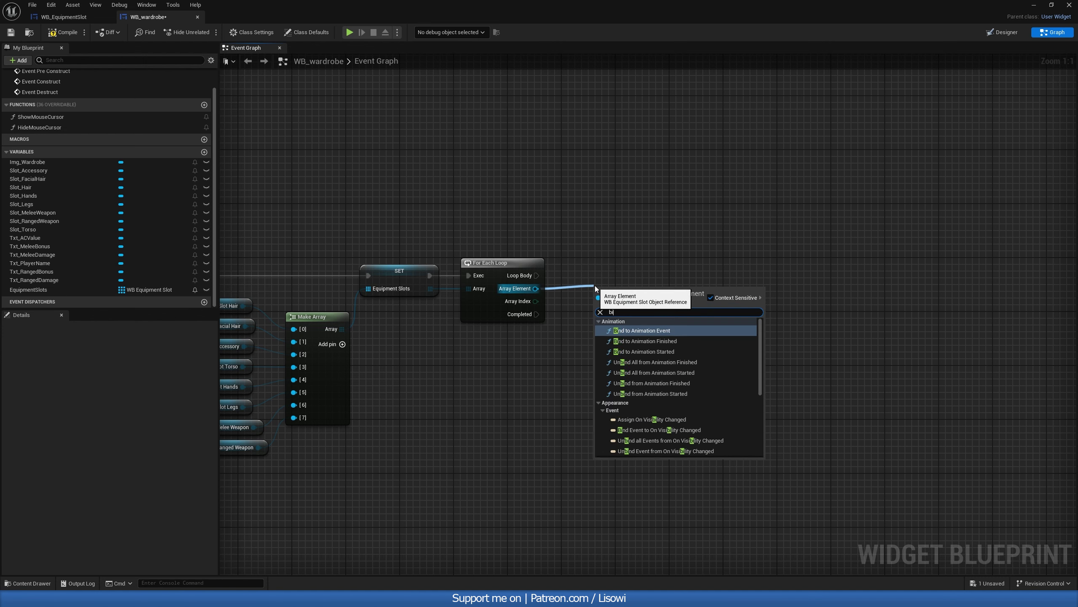
text(nd on slot)
key(Return)
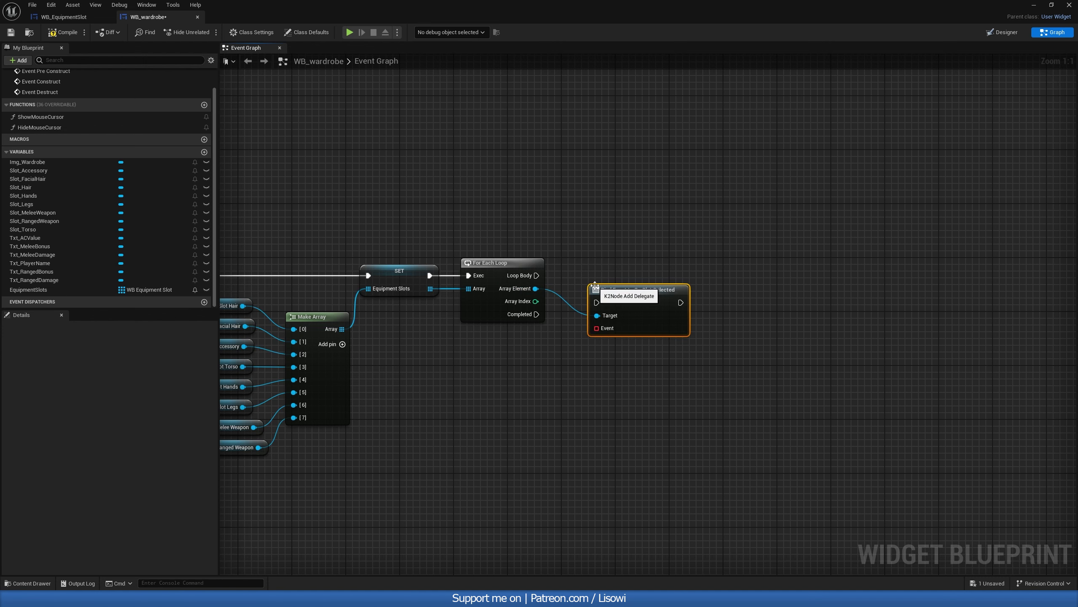
drag(597, 302, 536, 275)
drag(627, 292, 619, 264)
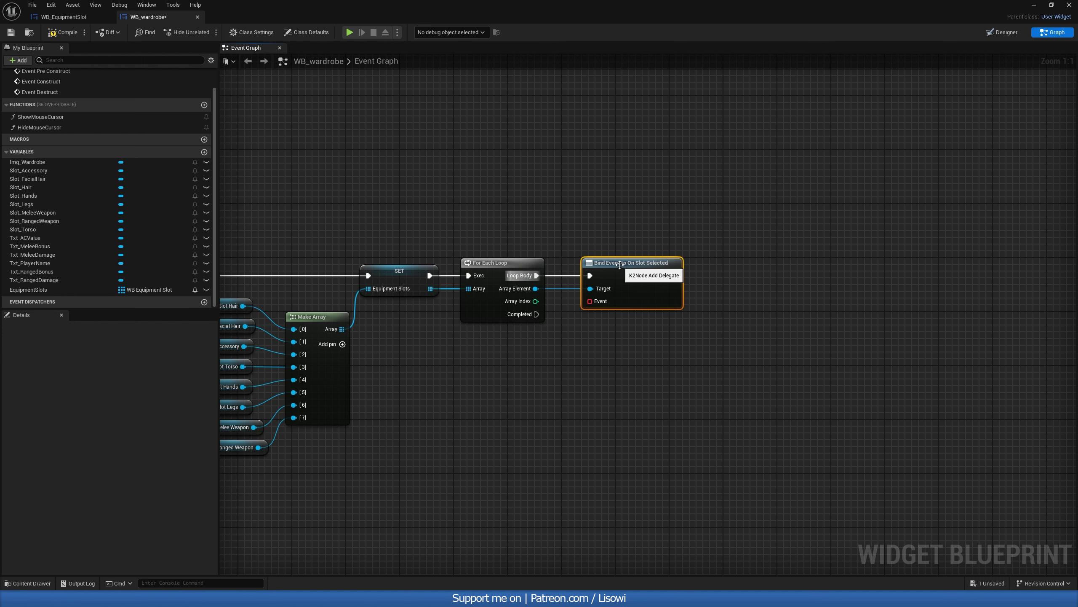
Create a custom event named OnSlotSelected for the bind node's Event pin and place it below the For Each Loop.
right_drag(581, 356, 548, 295)
drag(557, 239, 490, 310)
text(cust eve)
key(Return)
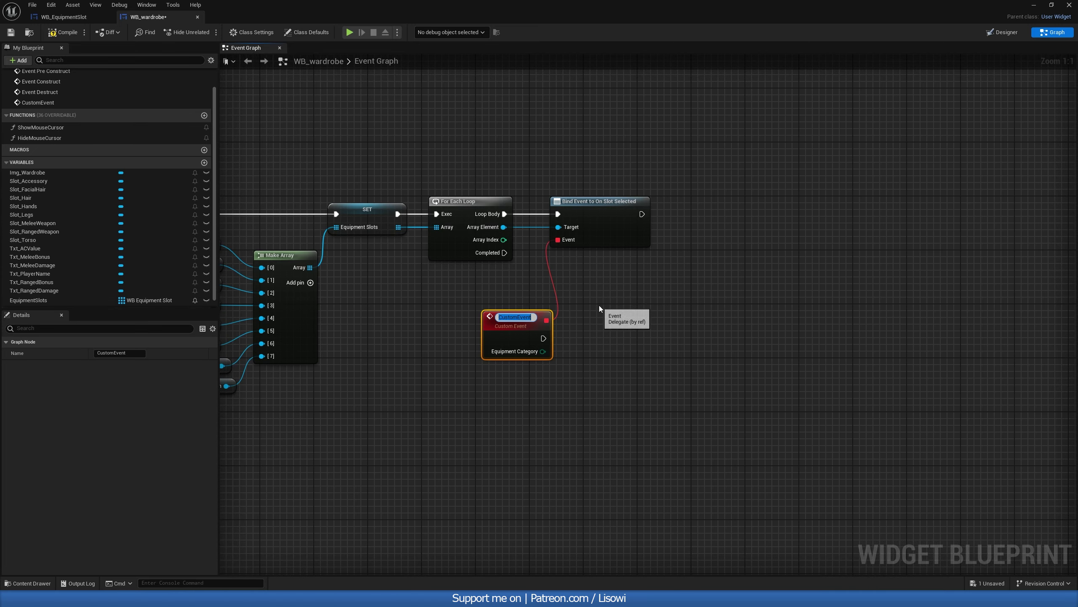
text(OnSl)
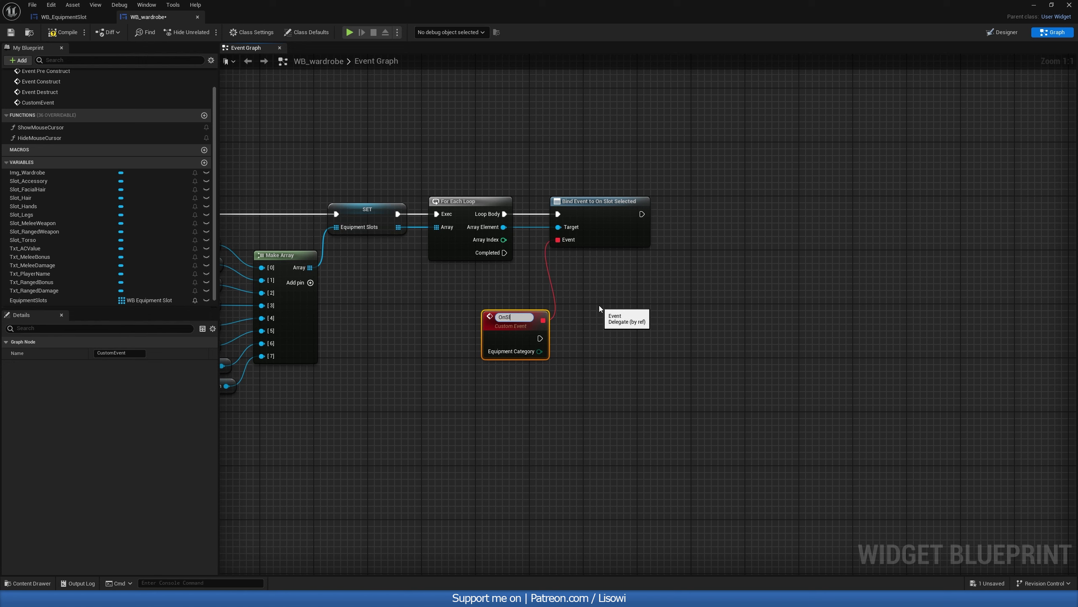
text(otSelected)
key(Return)
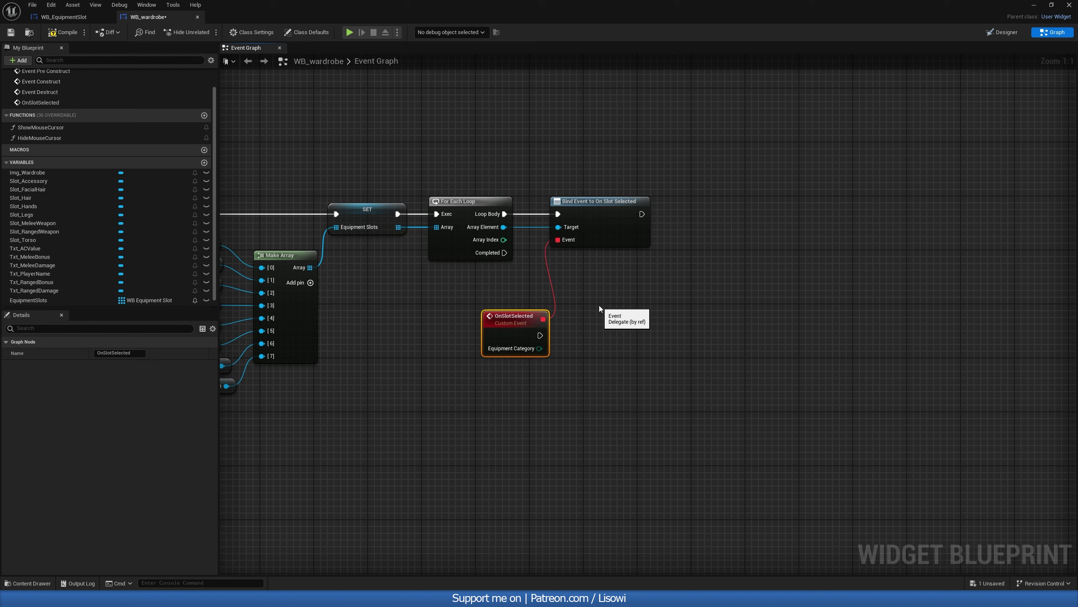
drag(512, 319, 449, 314)
click(510, 383)
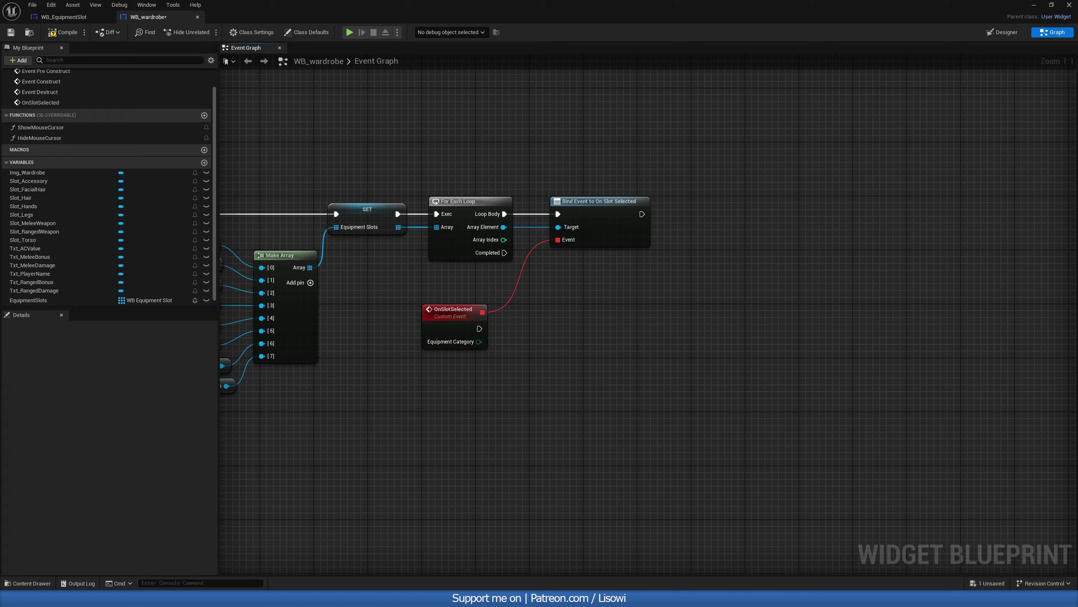
scroll(328, 234, down, 3)
scroll(621, 306, up, 3)
right_drag(621, 306, 491, 280)
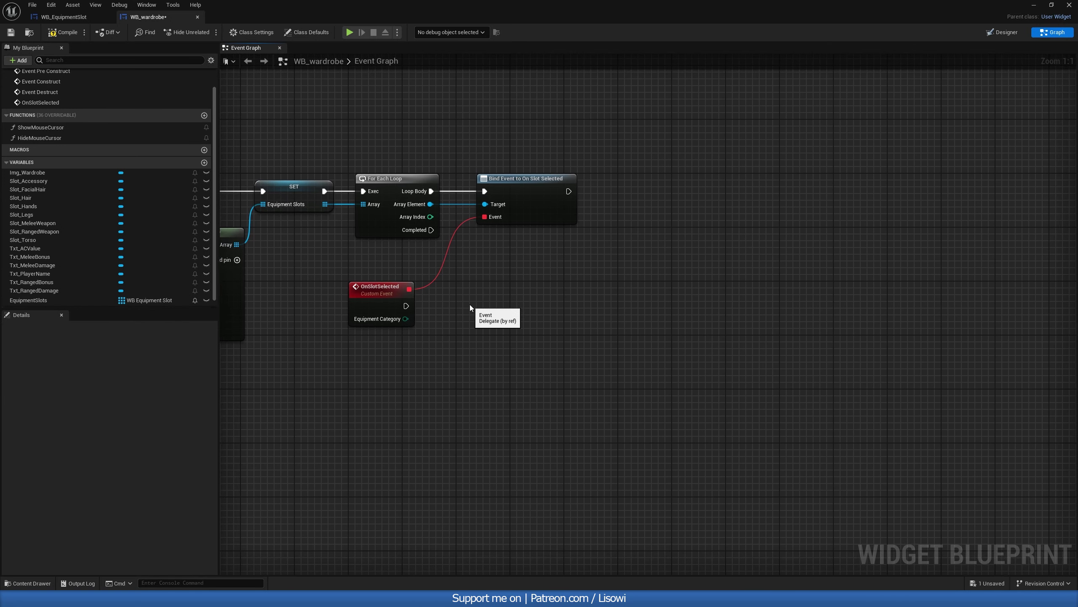
Create a function named GetActiveSlot and select its entry node.
click(204, 115)
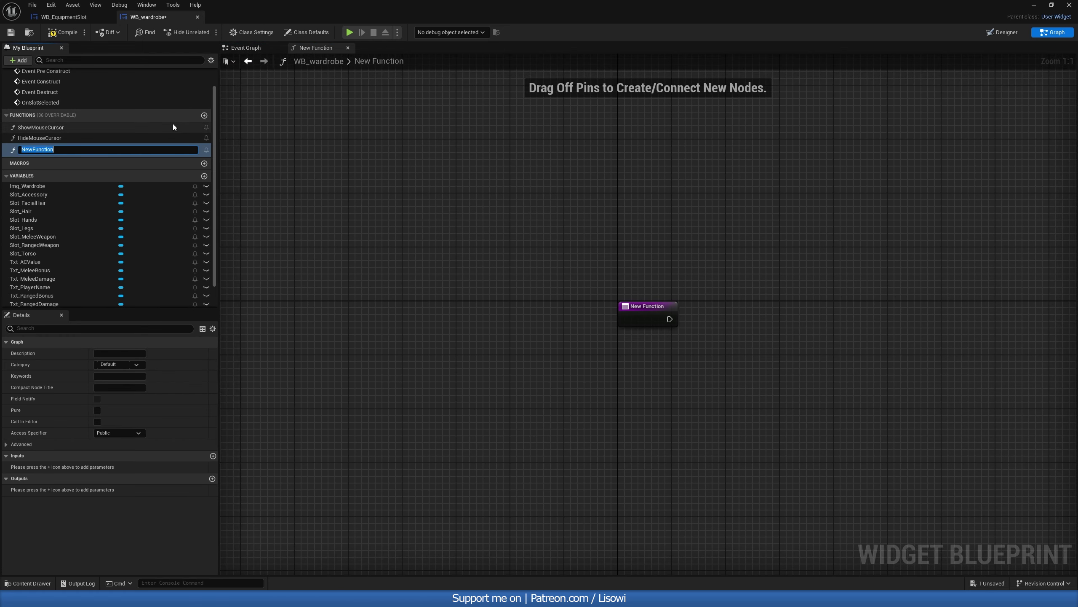
text(GetActiveSlot)
key(Return)
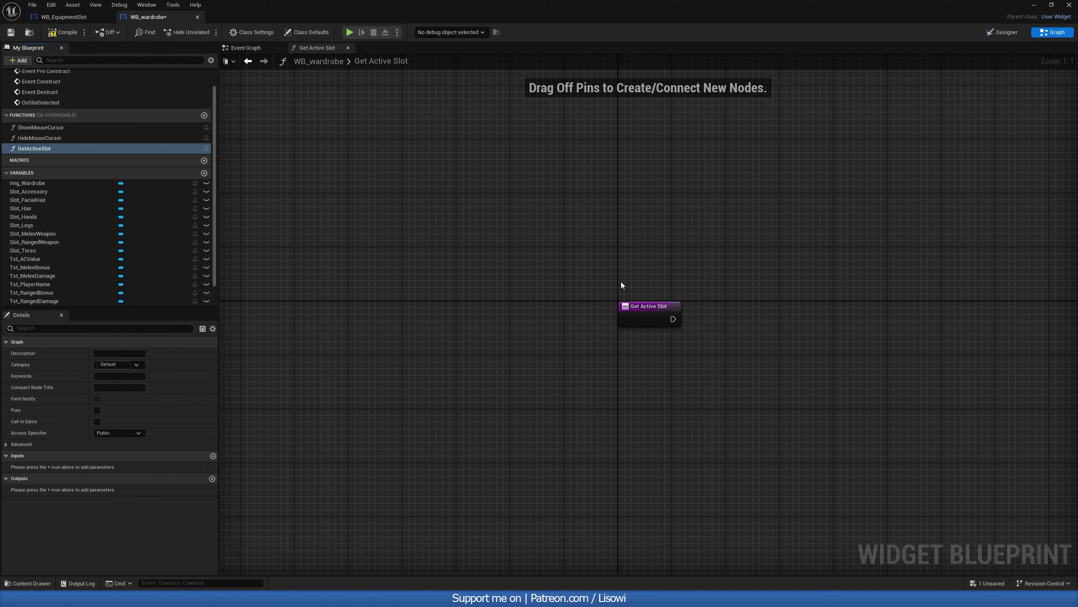
right_drag(620, 282, 375, 238)
click(421, 291)
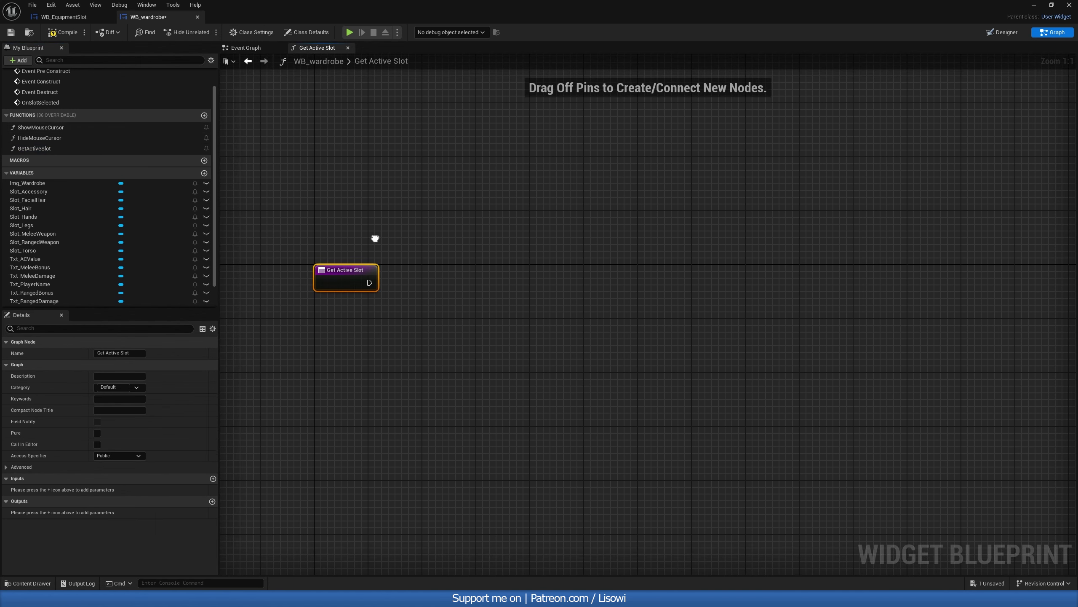
Add an input named EquipmentCategory of type E_EquipmentCategory to the GetActiveSlot function and save the blueprint.
click(213, 478)
click(45, 490)
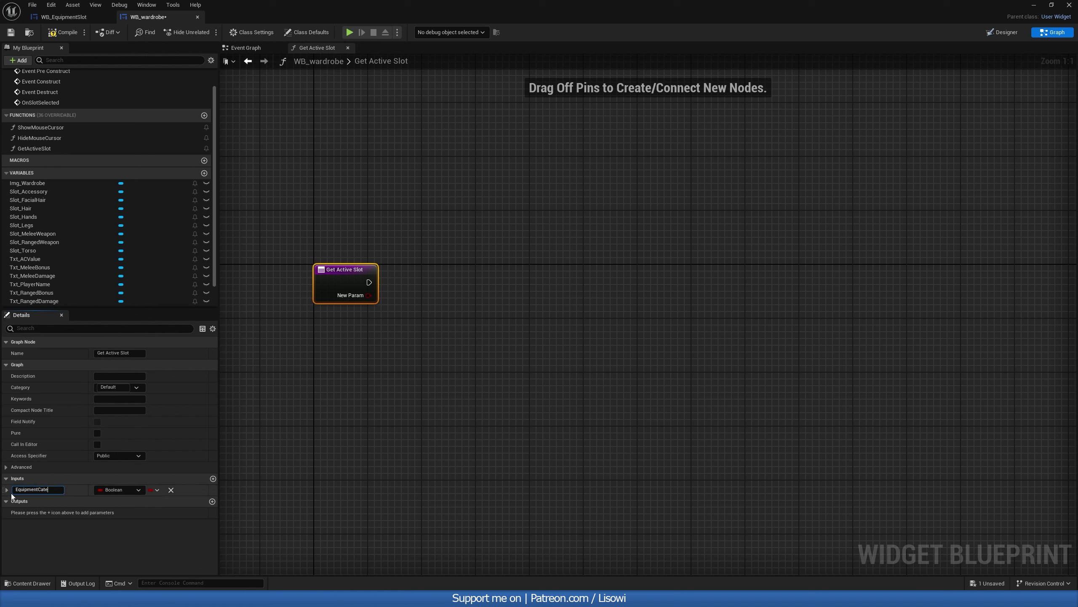
text(ry)
key(Return)
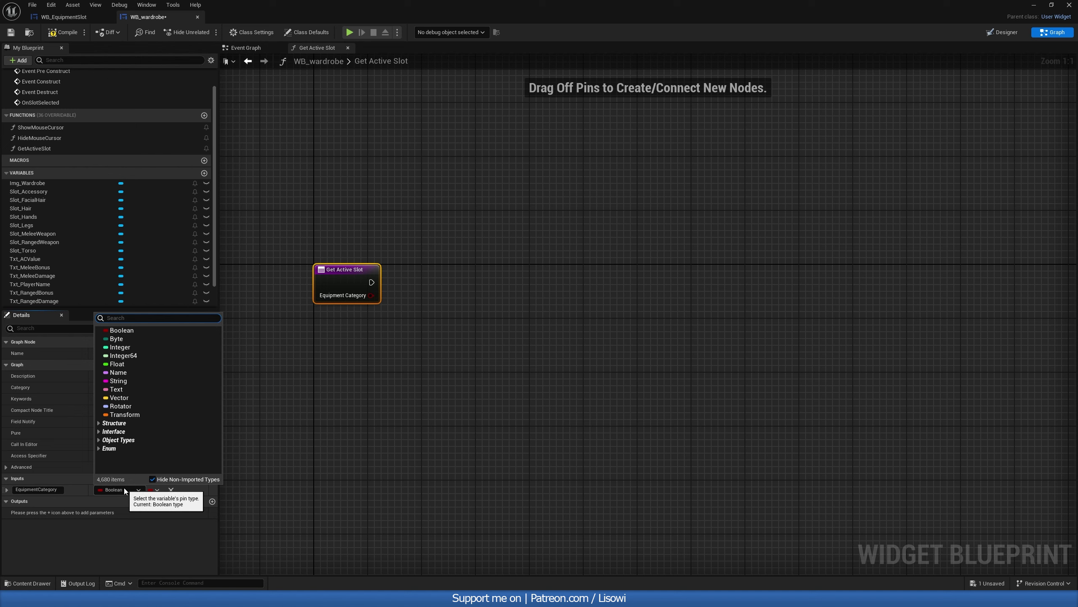
click(123, 488)
text(E_Equip)
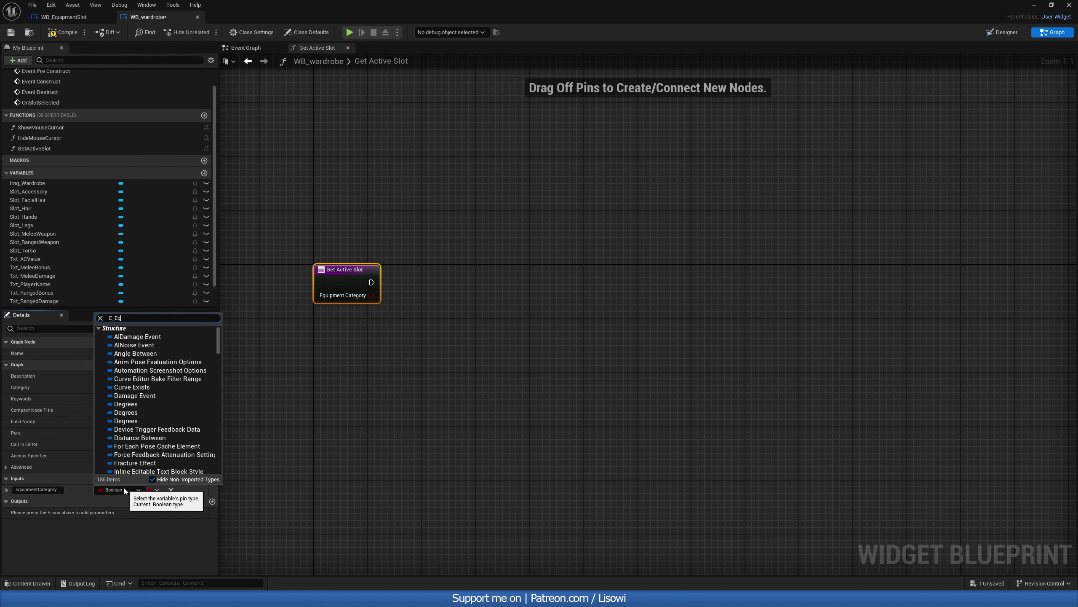
click(153, 359)
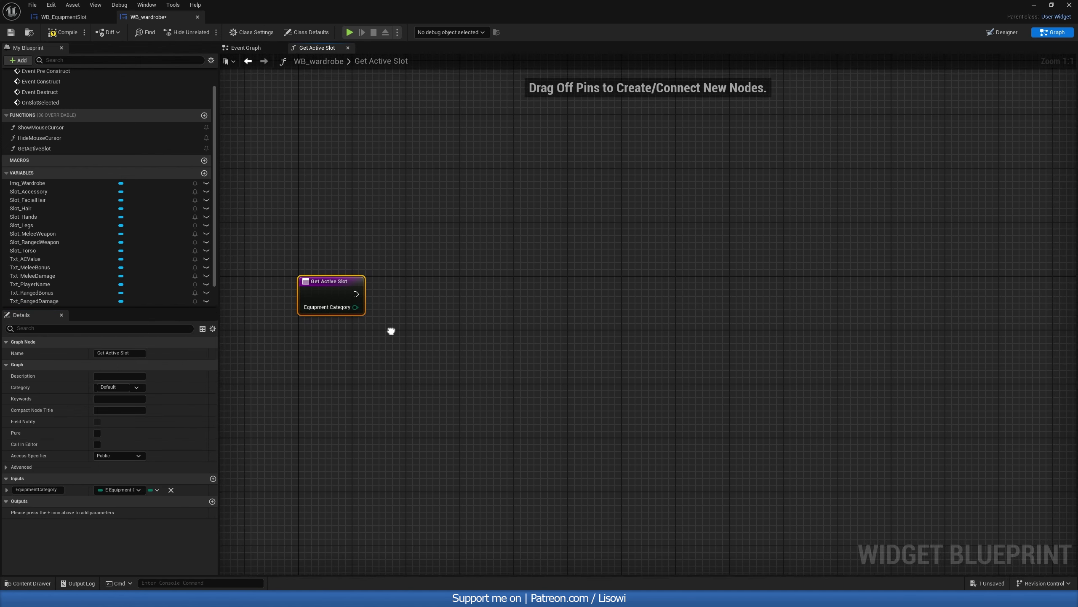
key(ctrl+s)
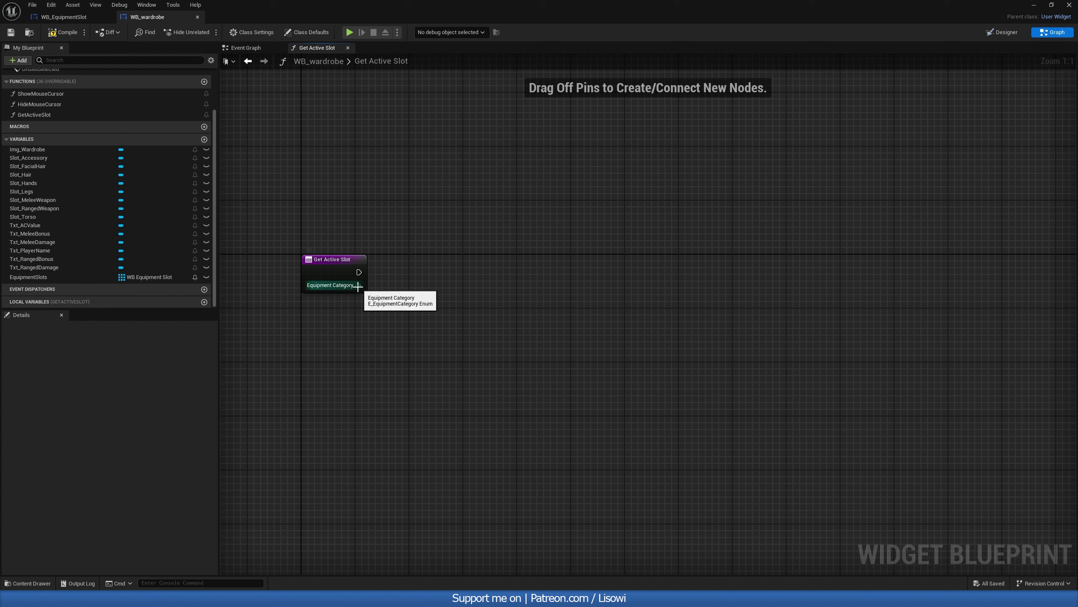
Convert the Equipment Category input with a To Integer (Byte) node.
drag(359, 285, 412, 327)
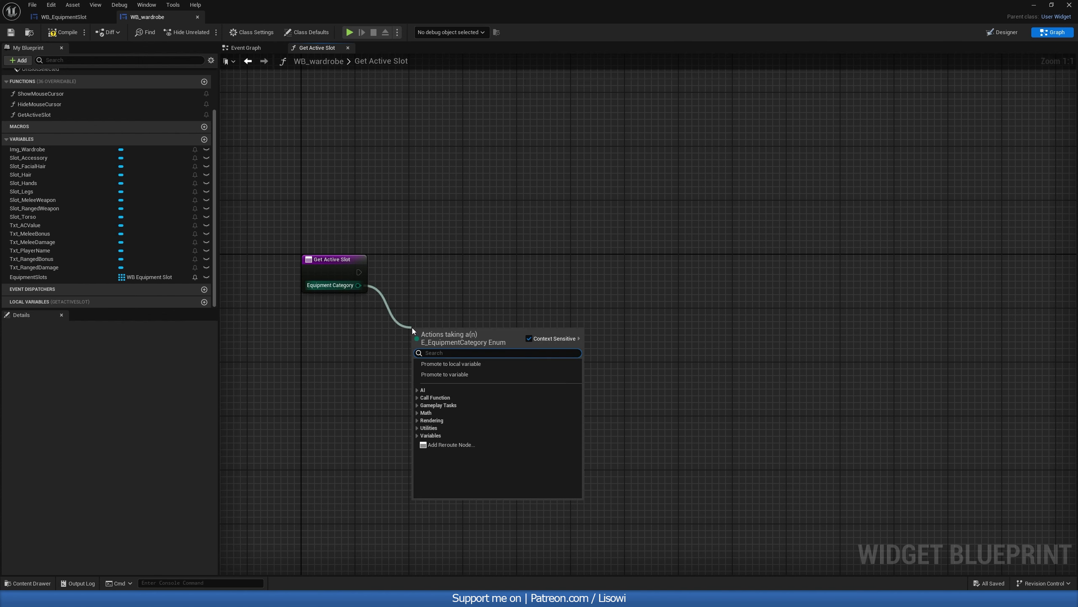
text(to byte)
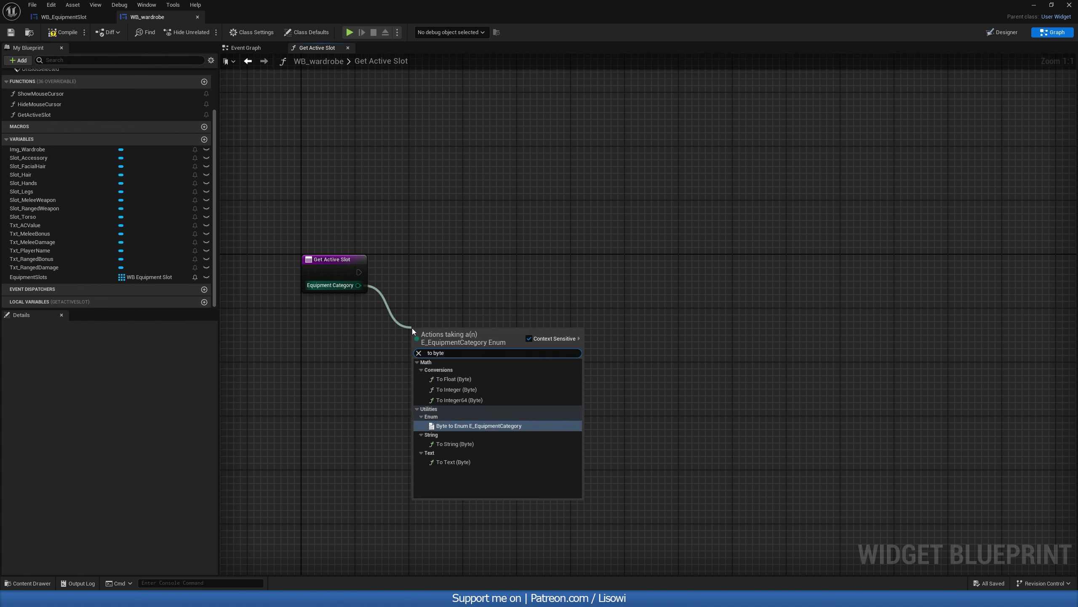
click(456, 390)
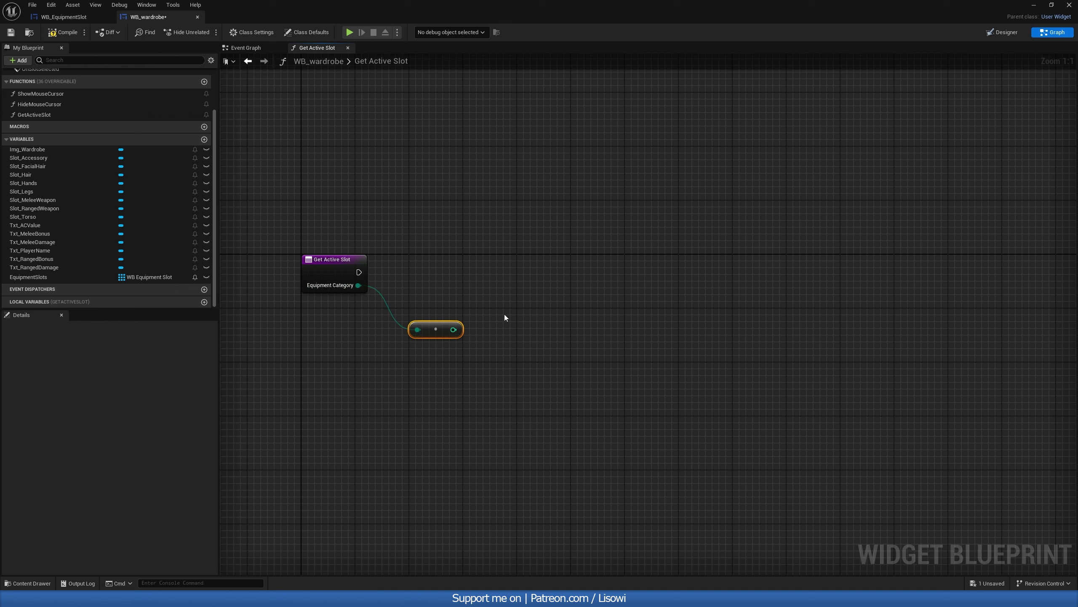
Check the slot order in the Event Graph, then in GetActiveSlot add an Equipment Slots array Get indexed by the converted category.
click(246, 48)
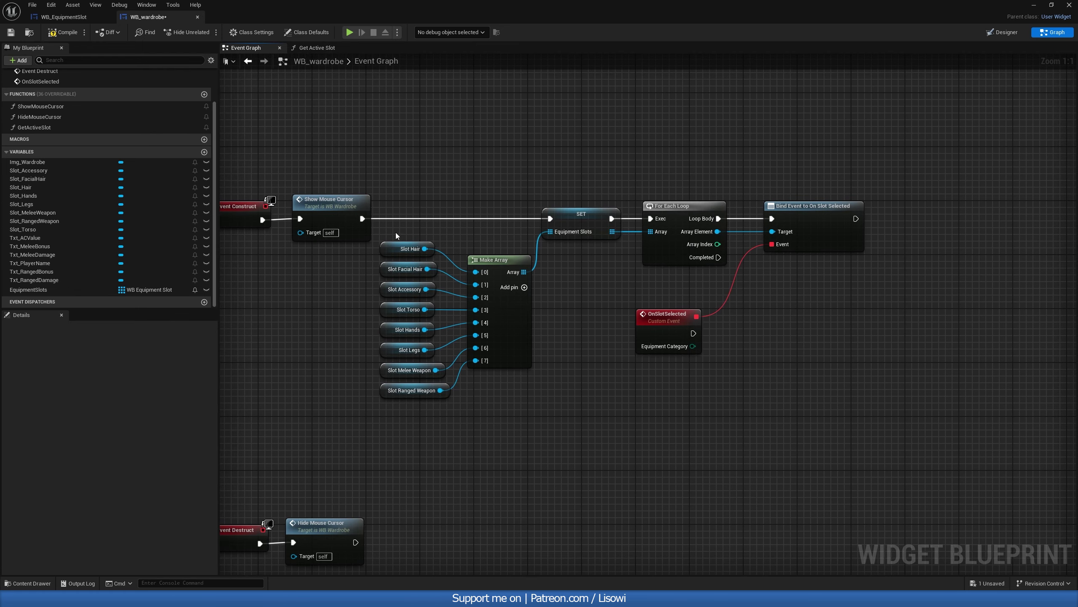
click(409, 249)
click(404, 268)
click(404, 289)
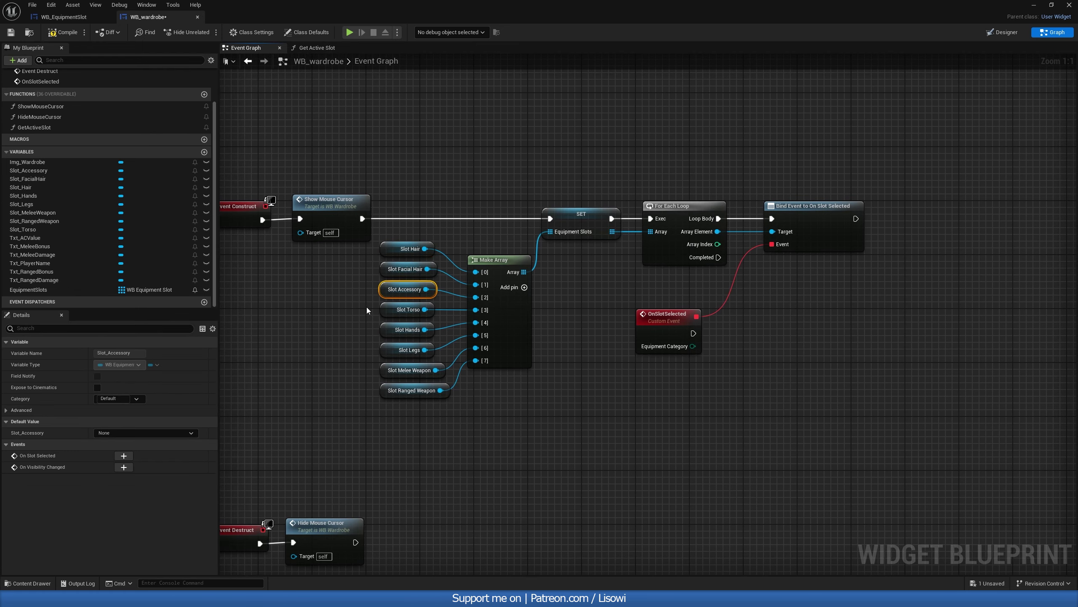
click(317, 48)
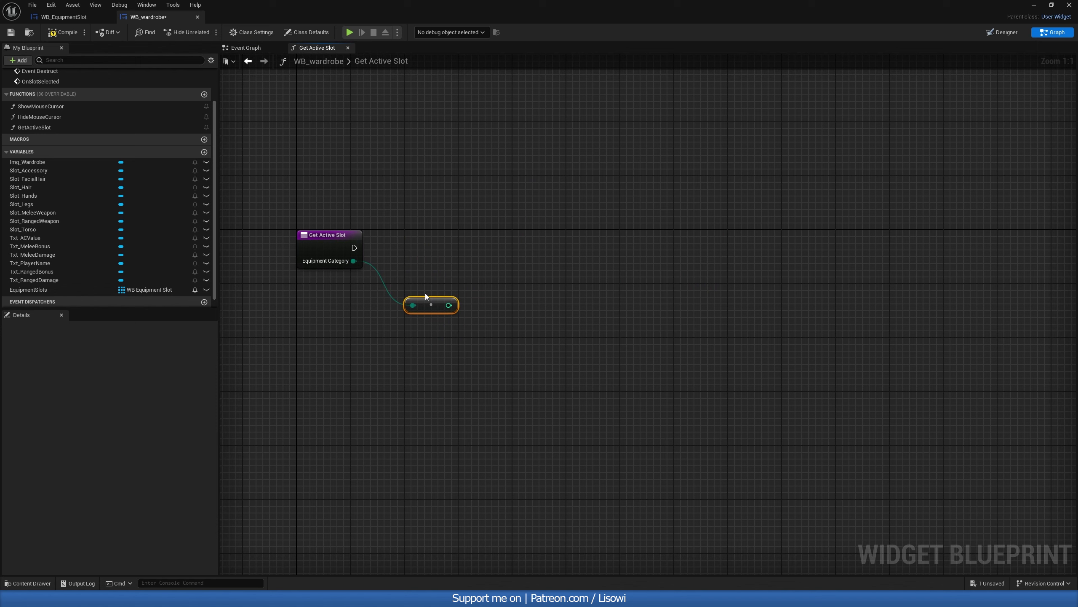
drag(106, 293, 455, 362)
click(387, 380)
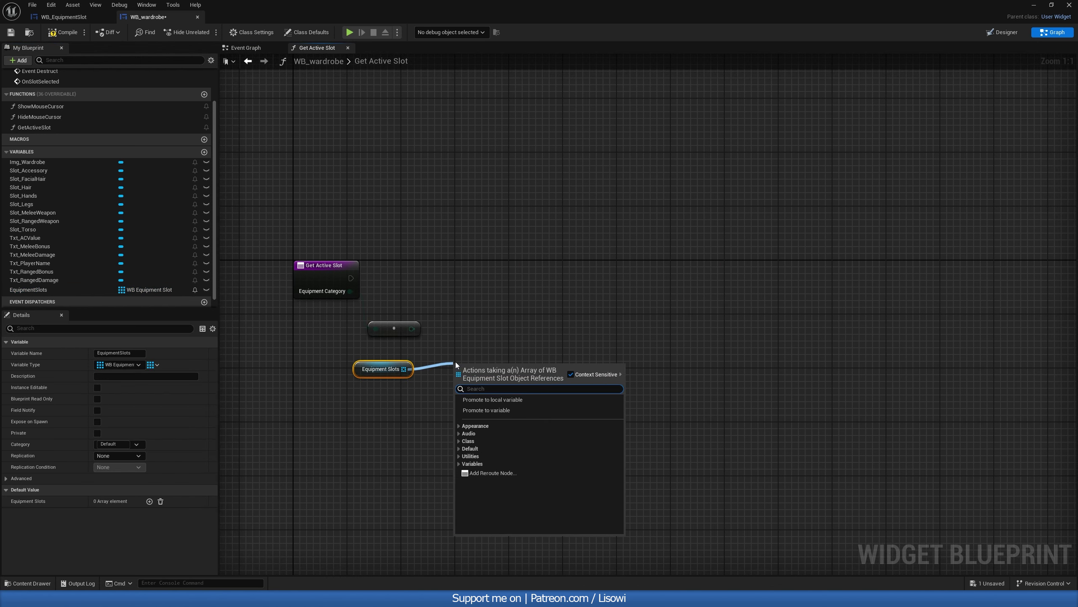
text(get a)
key(Return)
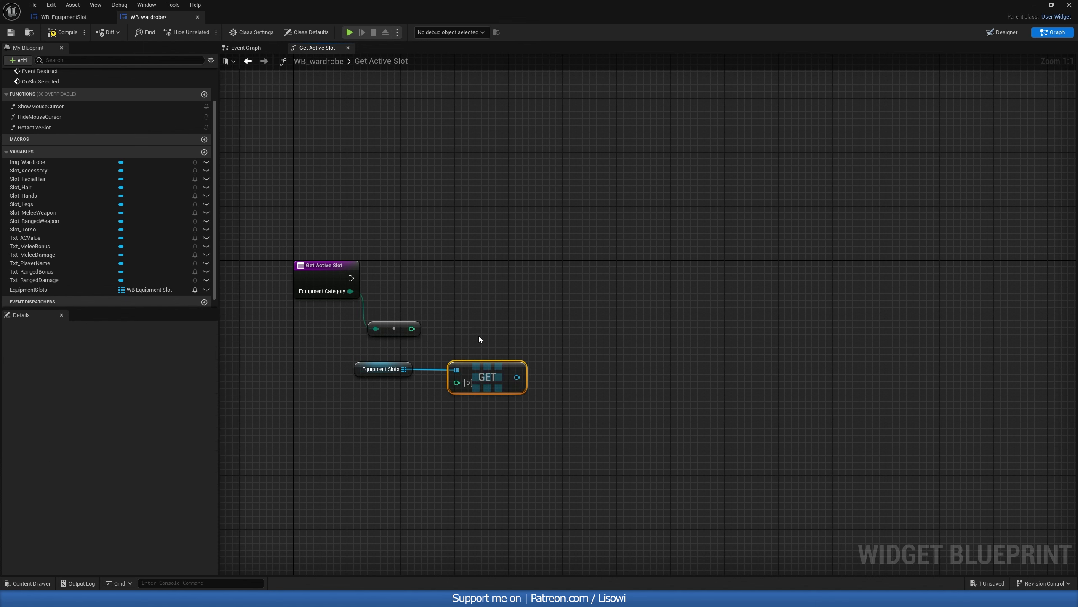
drag(456, 382, 411, 329)
click(359, 368)
drag(360, 367, 379, 307)
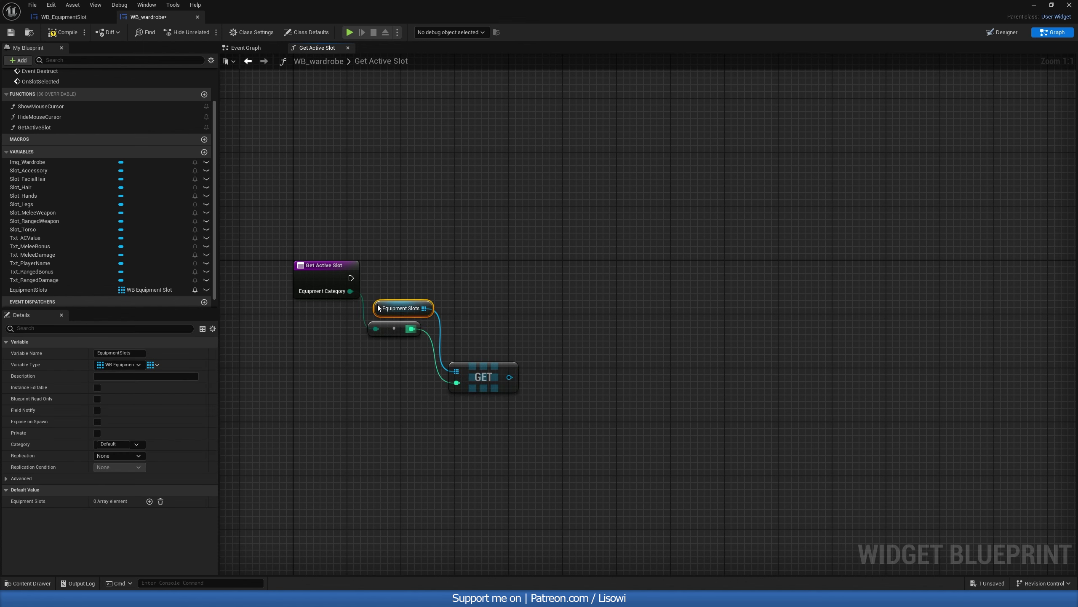
Promote the array Get output to a variable named ActiveSlot and move the node group below the function entry.
drag(480, 372, 590, 290)
click(626, 339)
text(Acti)
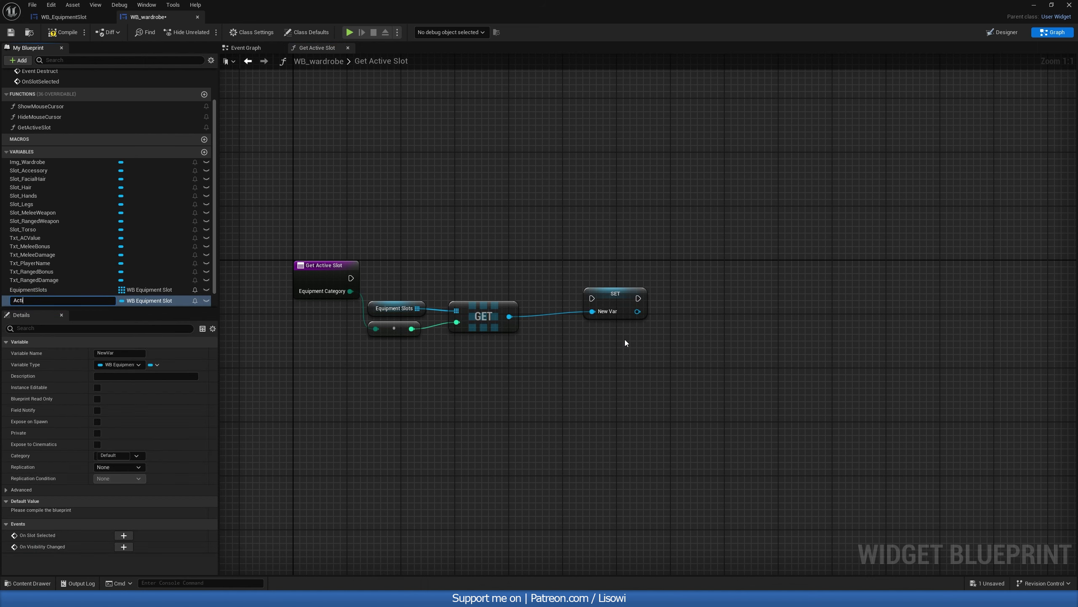
text(veSlot)
key(Return)
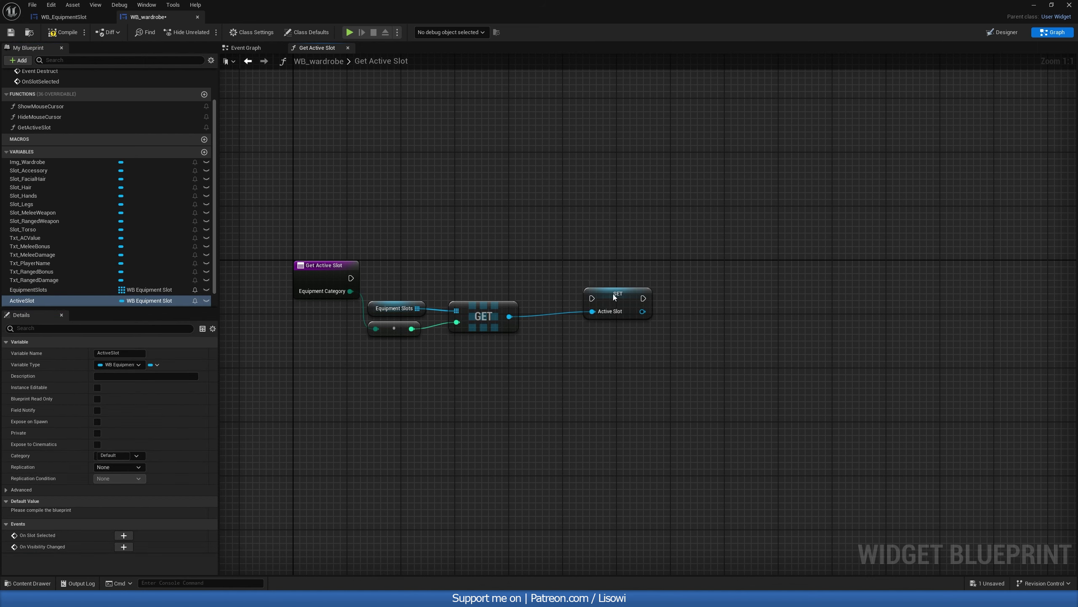
drag(620, 315, 578, 300)
drag(608, 350, 429, 291)
drag(482, 317, 515, 385)
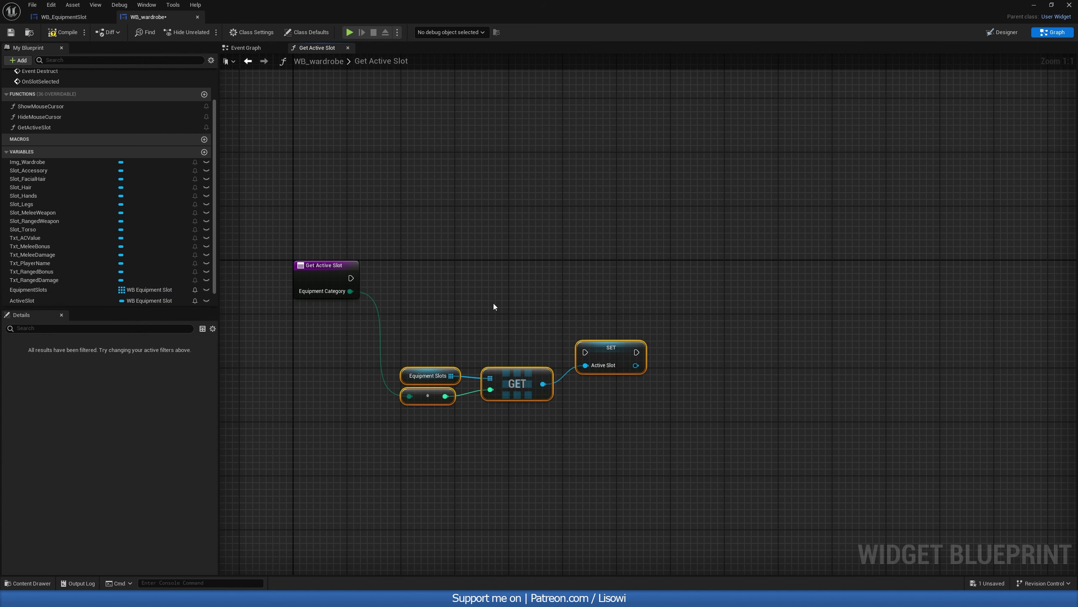
Place an ActiveSlot getter, convert it to a validated get and run it from the Get Active Slot entry.
right_drag(494, 303, 496, 348)
ctrl+drag(49, 301, 408, 314)
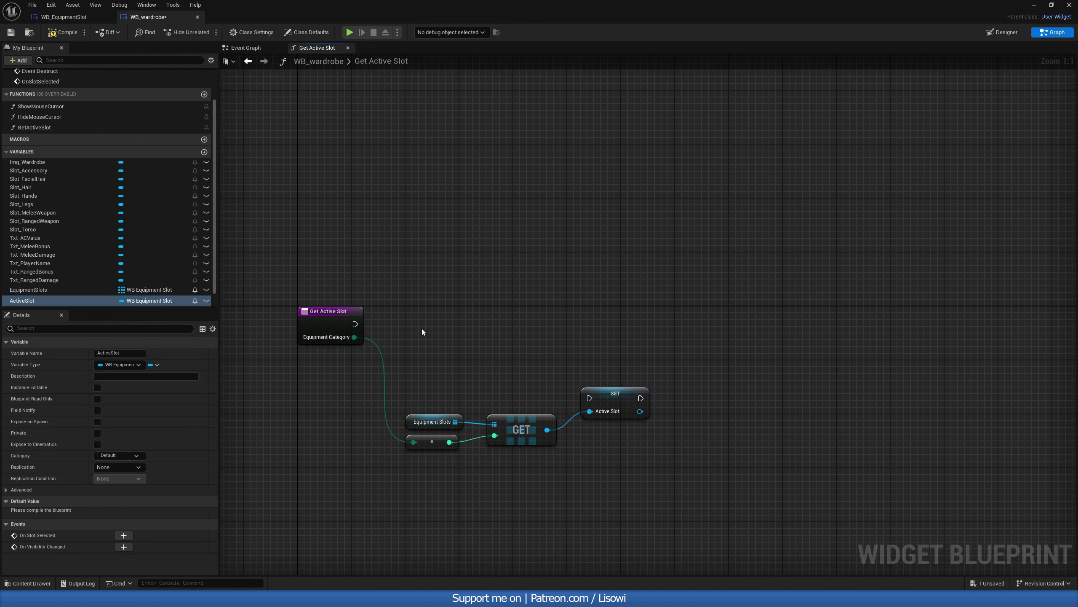
right_click(414, 315)
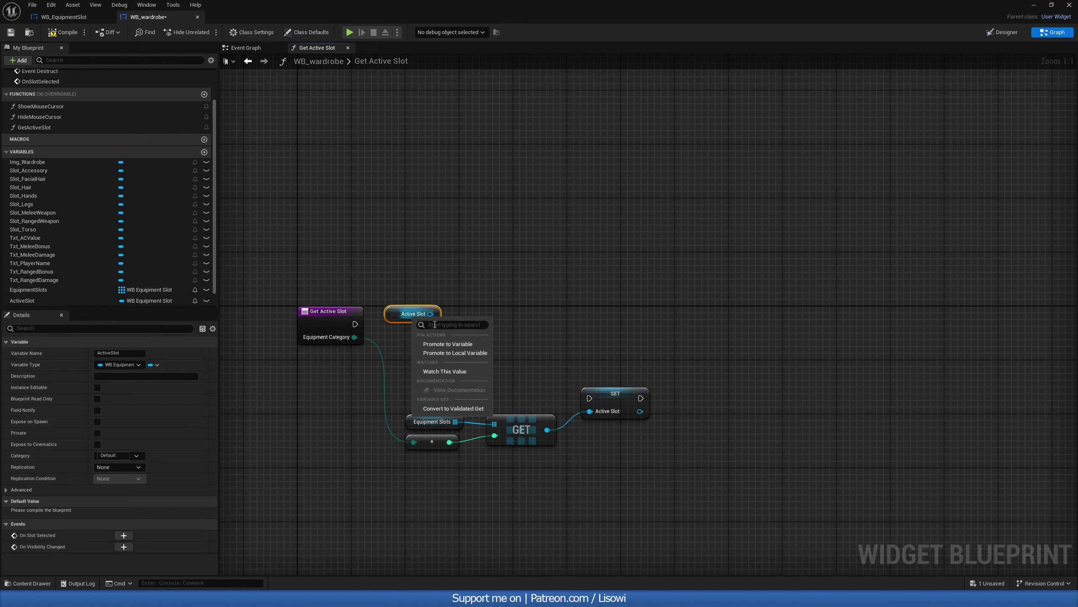
click(449, 408)
drag(355, 324, 394, 324)
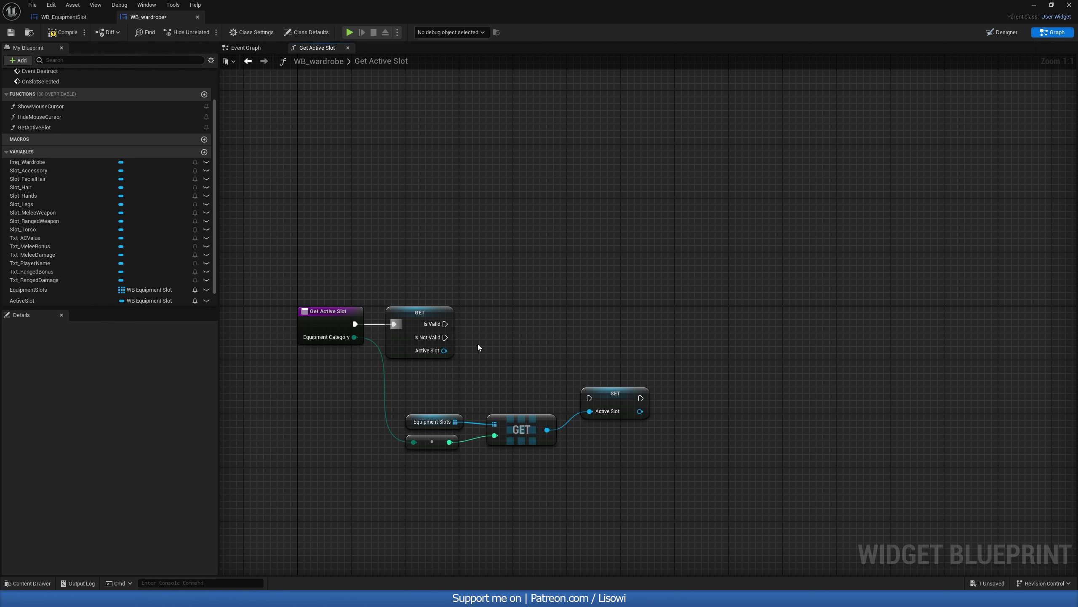
Promote the validated get's Active Slot output to a local variable named Local_ActiveSlot and align its SET node with Is Valid.
right_drag(477, 348, 422, 341)
drag(388, 345, 438, 323)
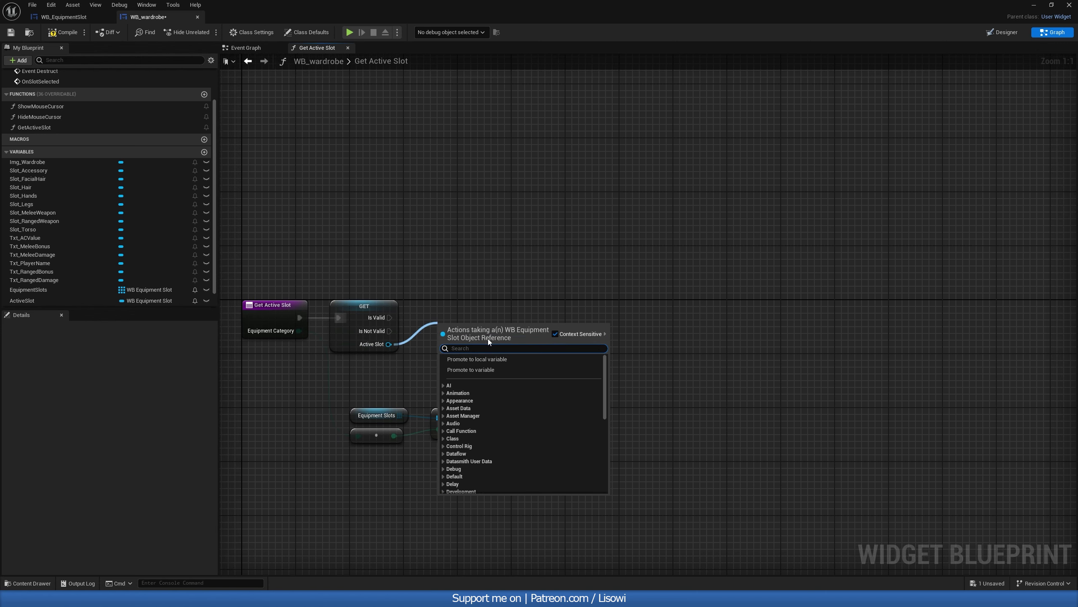
click(477, 359)
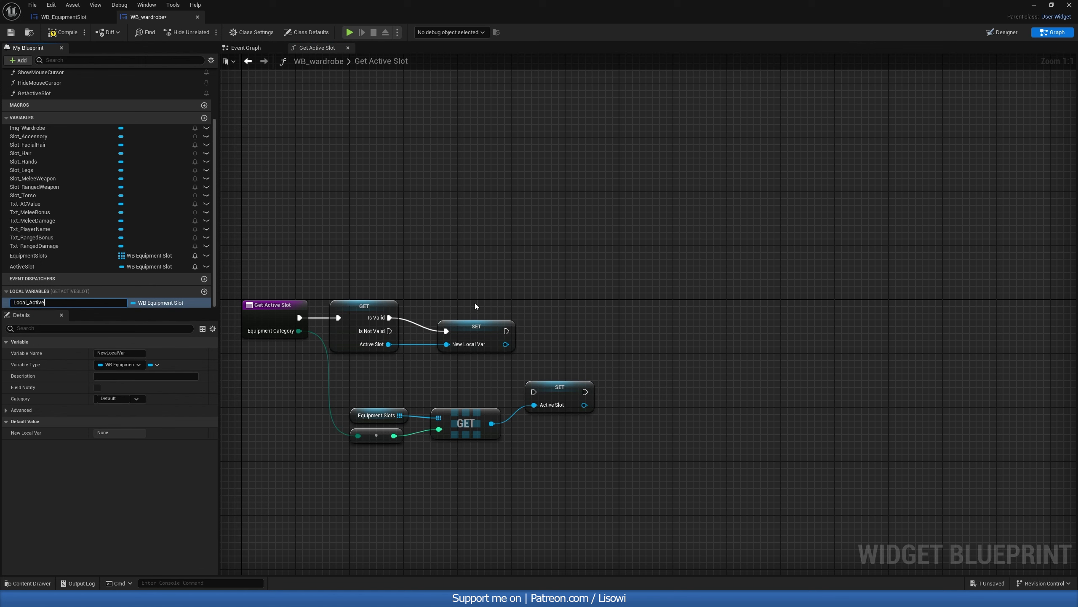
text(Local_ActiveSlot)
key(Return)
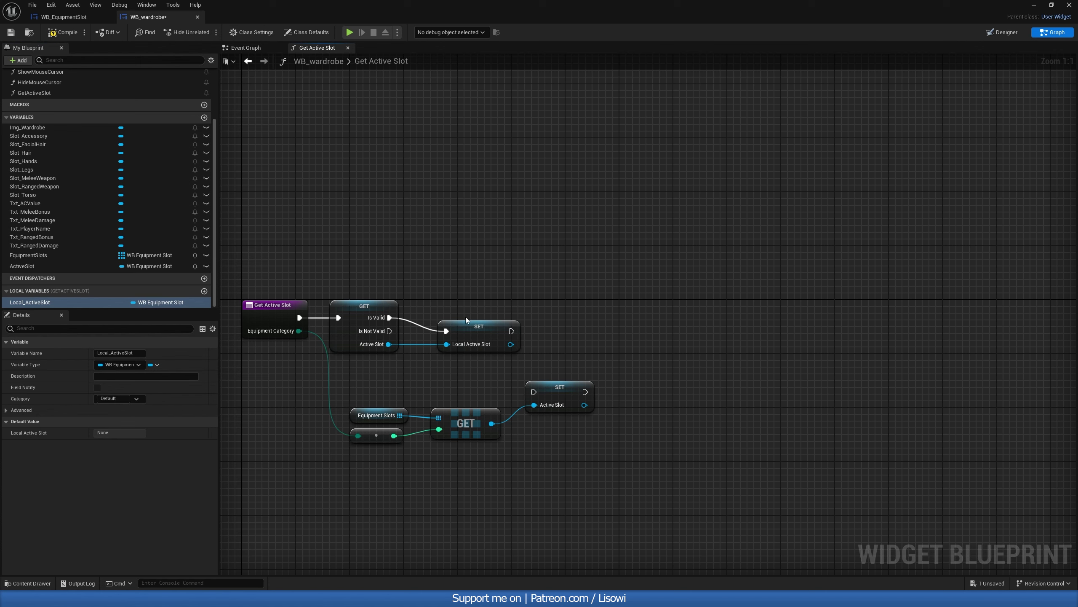
drag(472, 327, 450, 305)
Call Set Active Slot on the Local Active Slot output and align it after the local variable's SET node.
right_drag(445, 305, 386, 309)
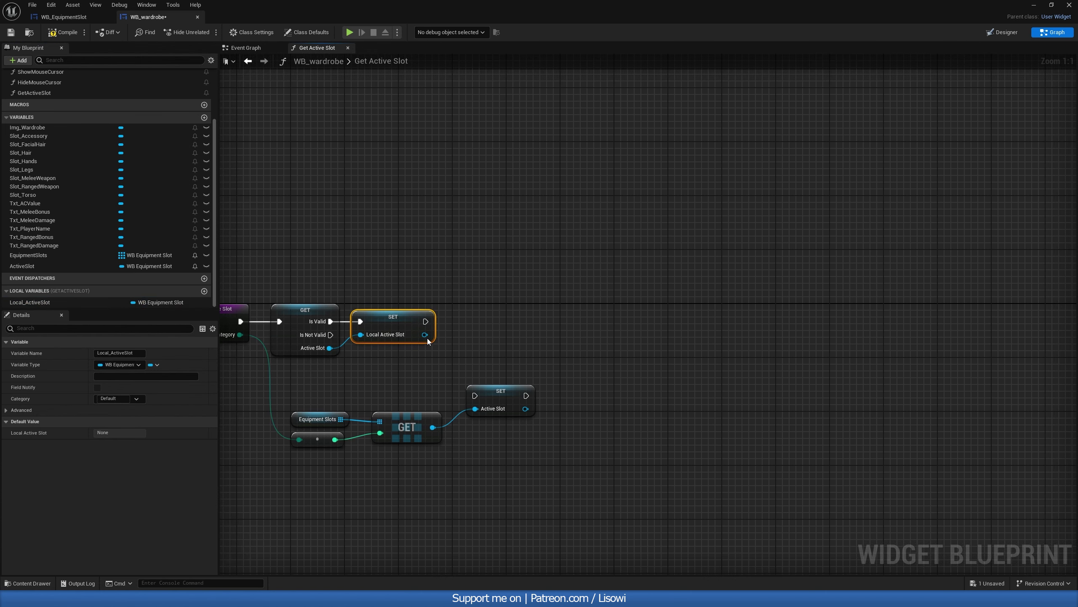
drag(424, 335, 477, 326)
text(set active)
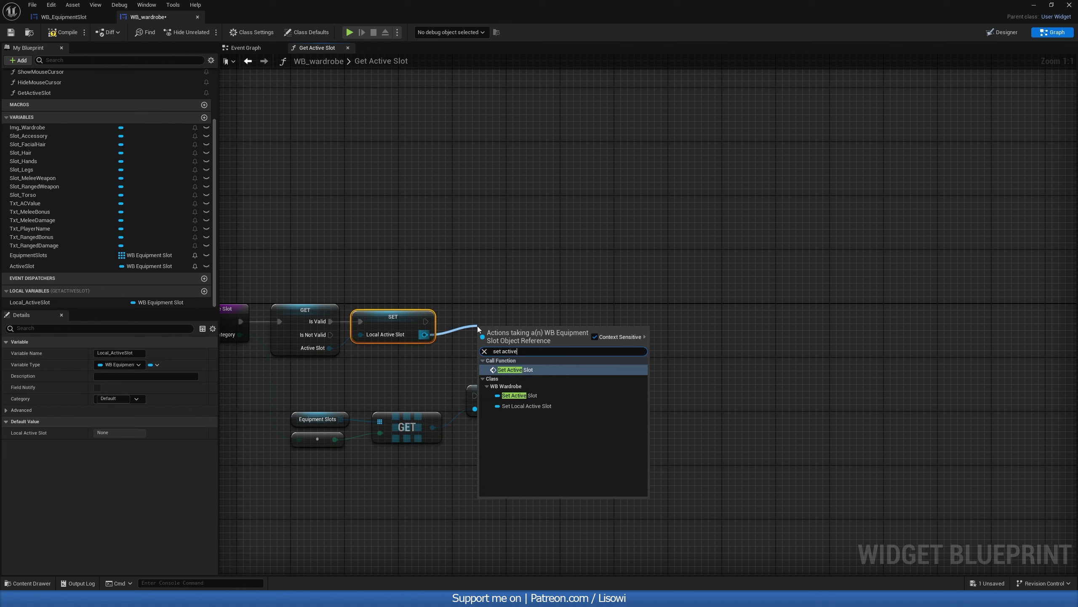
key(Return)
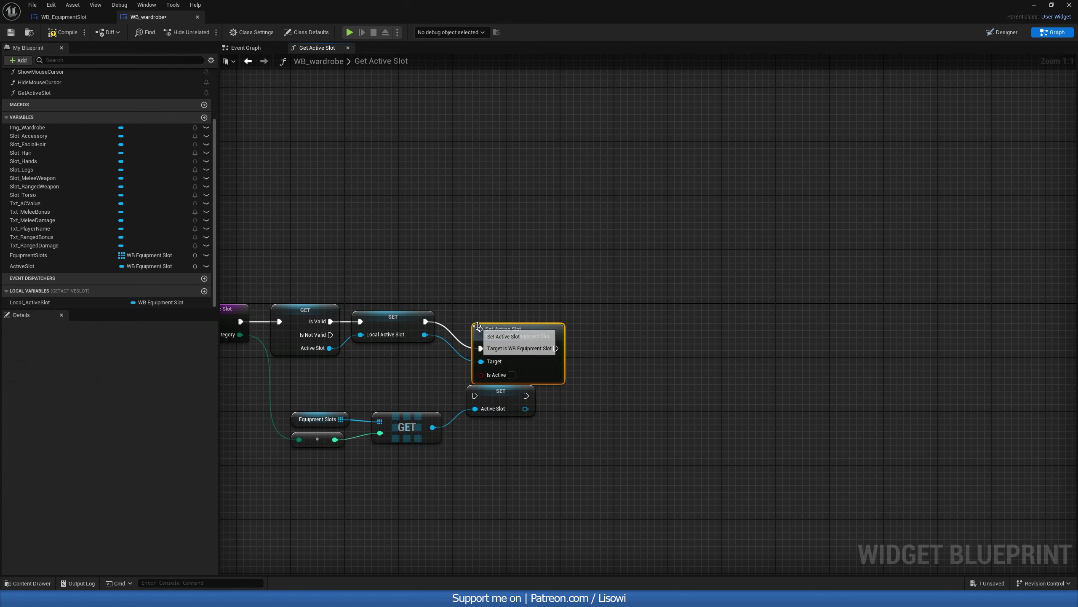
drag(495, 340, 469, 313)
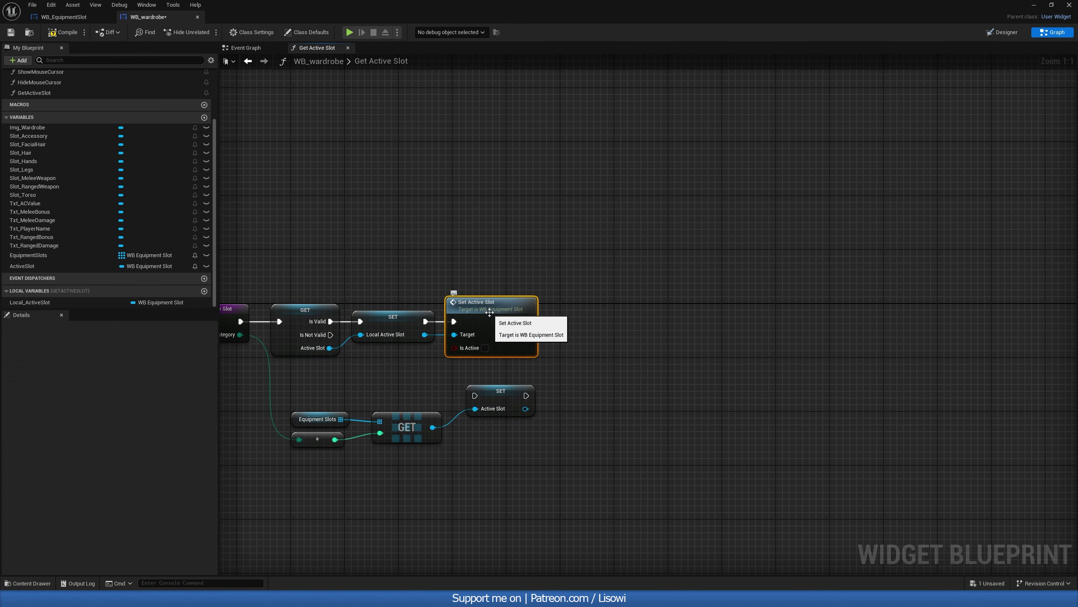
Run the ActiveSlot SET node after Set Active Slot, align it and move the Equipment Slots Get group closer beneath the chain.
right_drag(556, 349, 501, 332)
click(445, 374)
drag(446, 374, 572, 272)
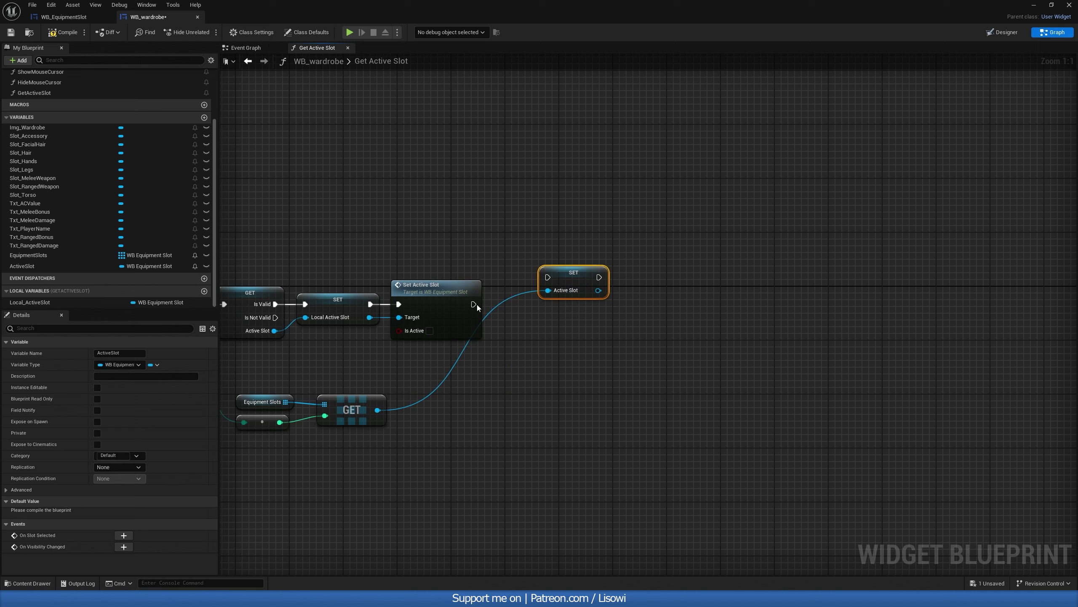
drag(474, 304, 555, 277)
drag(567, 281, 542, 306)
right_drag(541, 306, 637, 303)
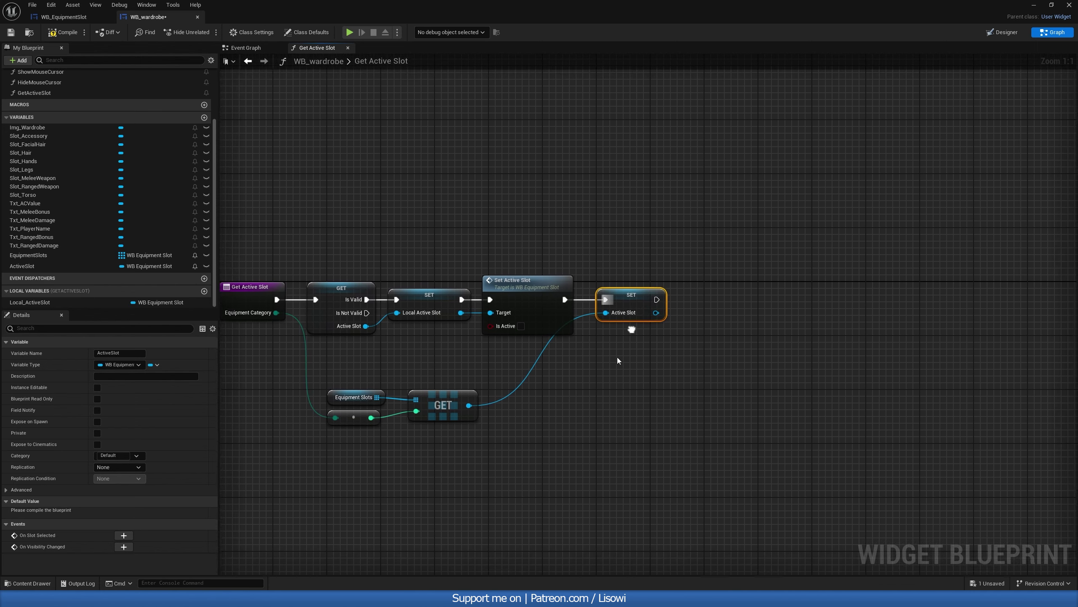
drag(579, 434, 379, 402)
drag(459, 404, 540, 369)
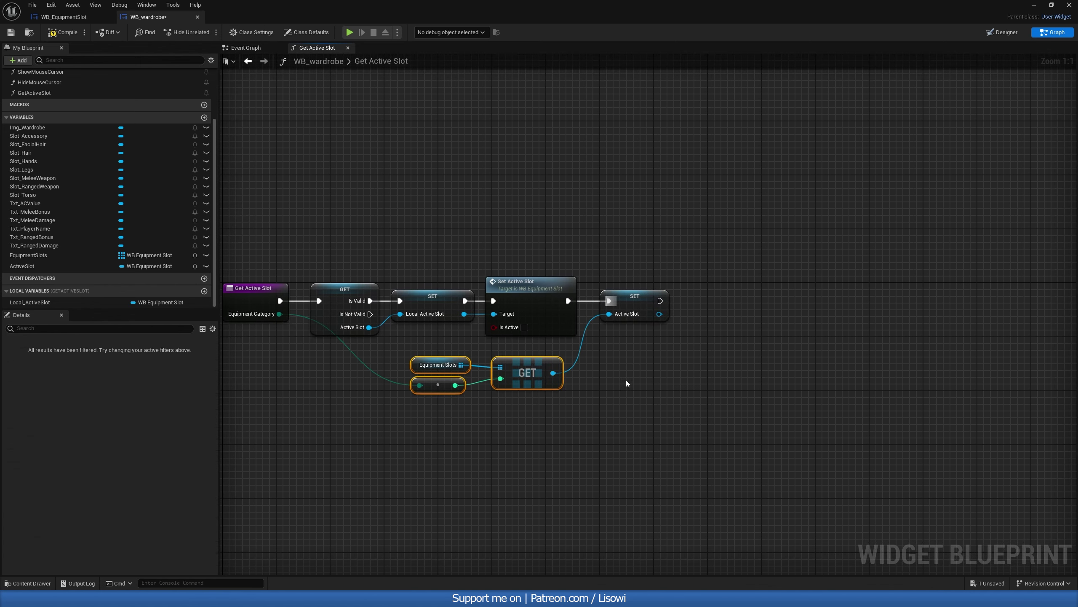
click(401, 243)
click(433, 316)
Compare the SET node's Active Slot with Local_ActiveSlot using an Equal node and use the result as a Branch condition.
right_drag(480, 264, 305, 248)
drag(479, 301, 526, 311)
text(==)
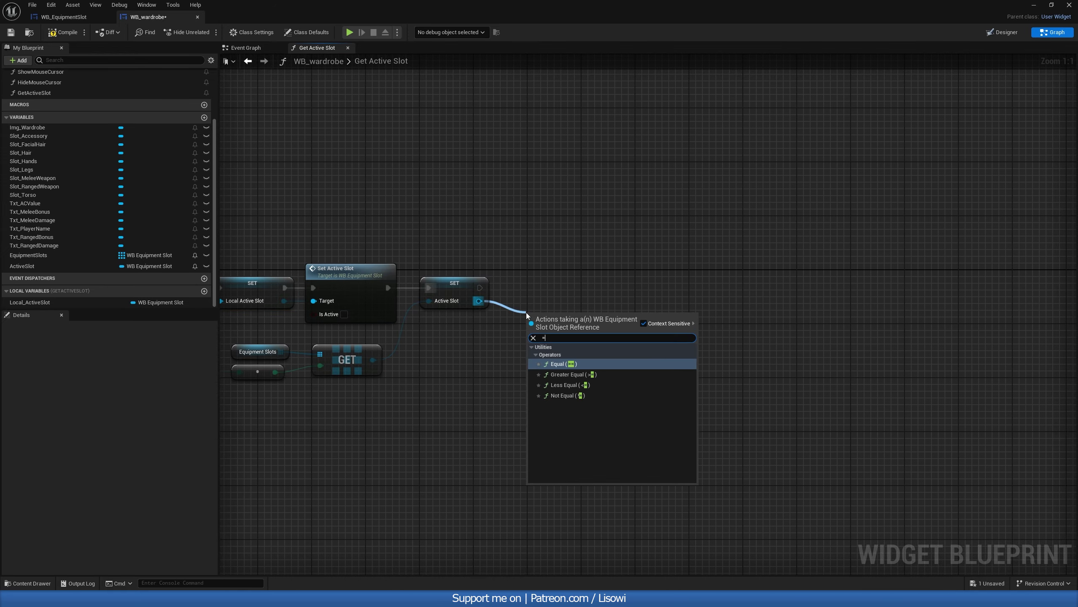
key(Return)
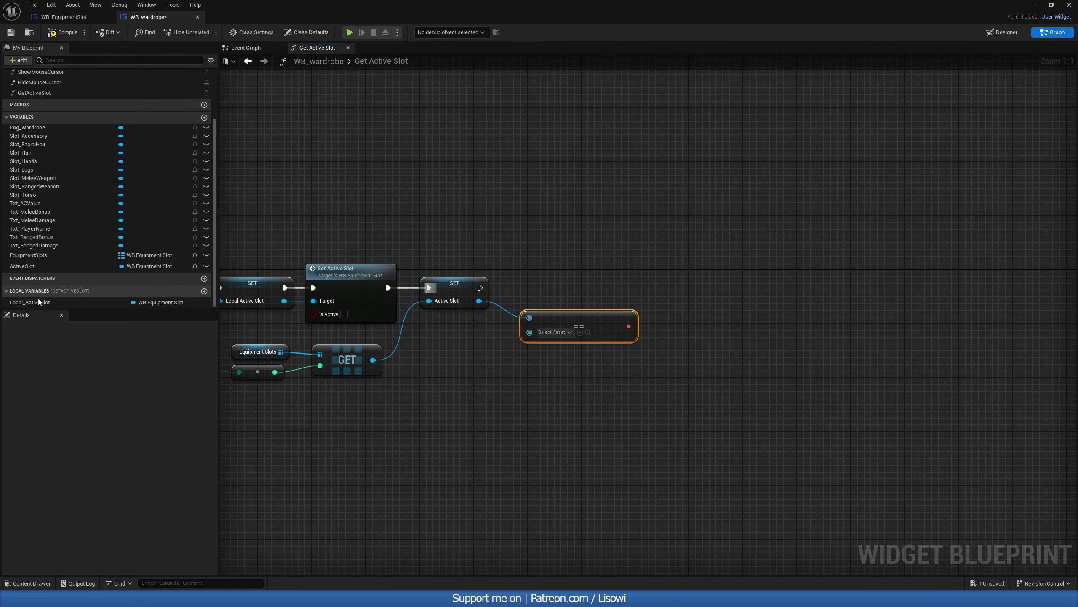
drag(40, 302, 482, 290)
click(634, 280)
drag(651, 280, 611, 278)
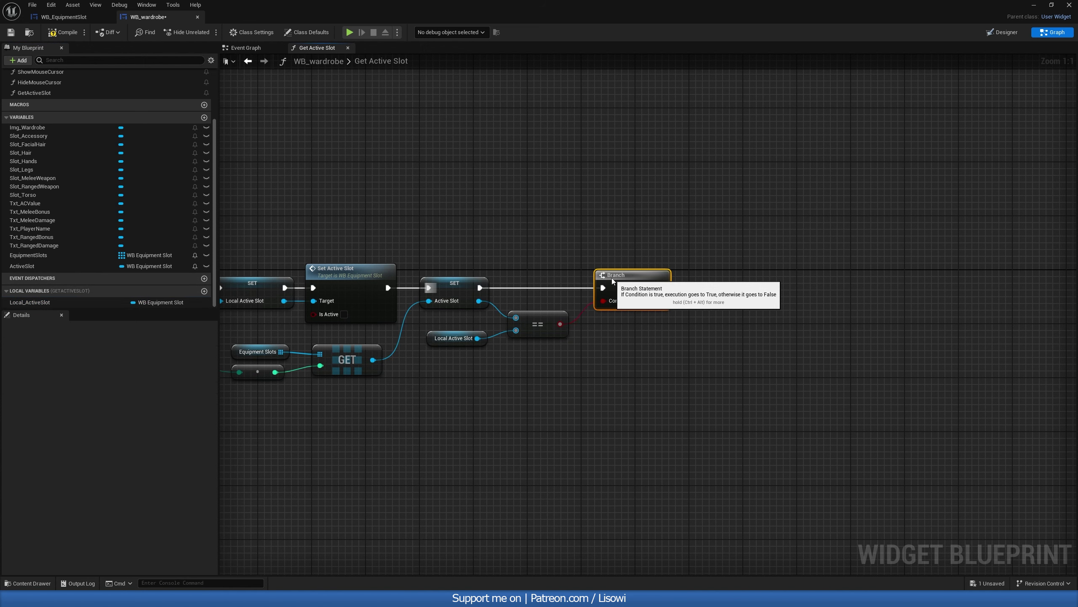
Add an ActiveSlot SET node with no value, run it from the Branch's True output and align it.
right_drag(612, 279, 484, 282)
drag(22, 265, 609, 316)
click(607, 320)
drag(501, 302, 580, 301)
right_drag(579, 302, 578, 273)
click(549, 330)
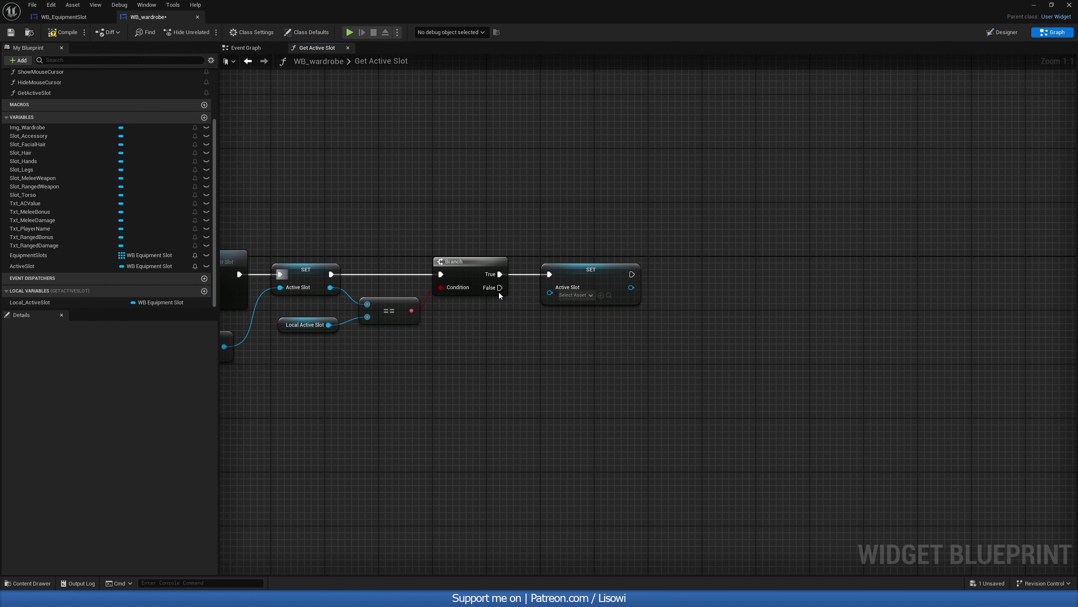
right_drag(435, 351, 549, 337)
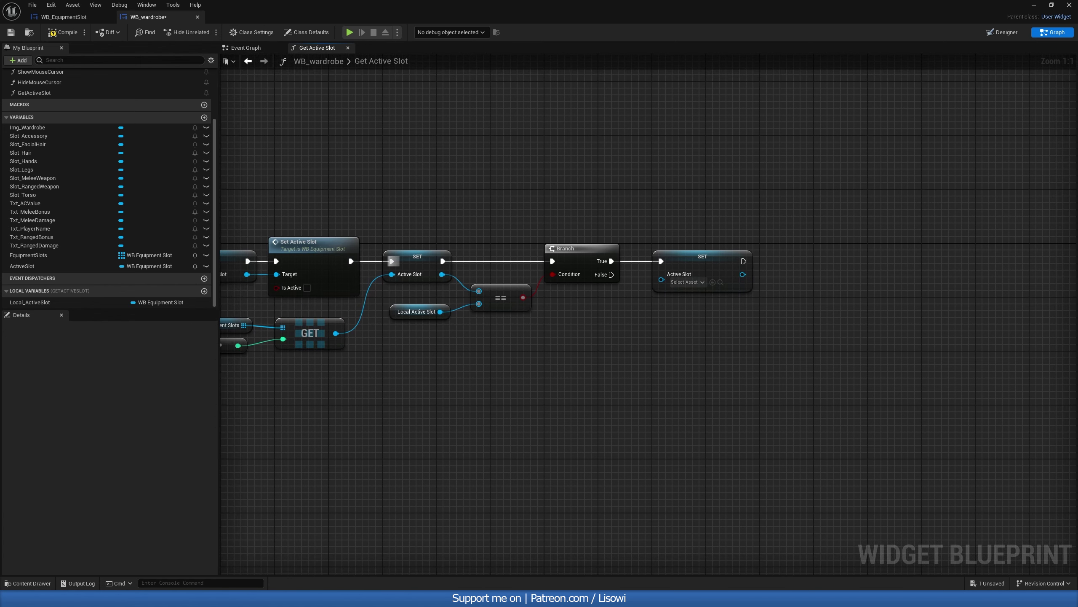
Add an ActiveSlot getter below the Branch and call Set Active Slot on its output.
right_drag(428, 329, 565, 321)
drag(107, 268, 731, 347)
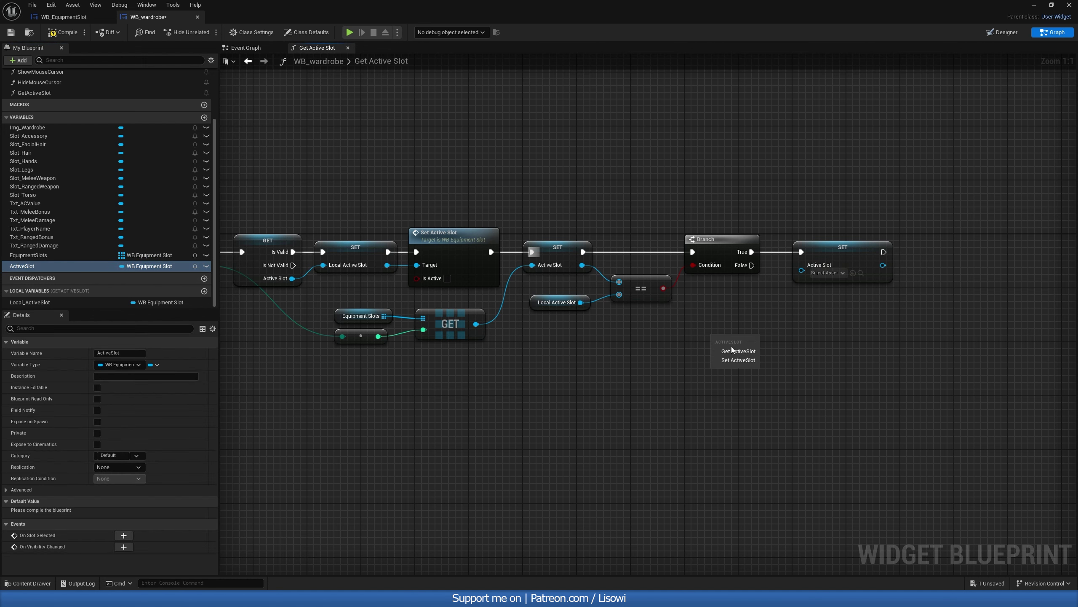
click(747, 357)
right_drag(774, 340, 530, 340)
drag(506, 336, 555, 336)
text(set)
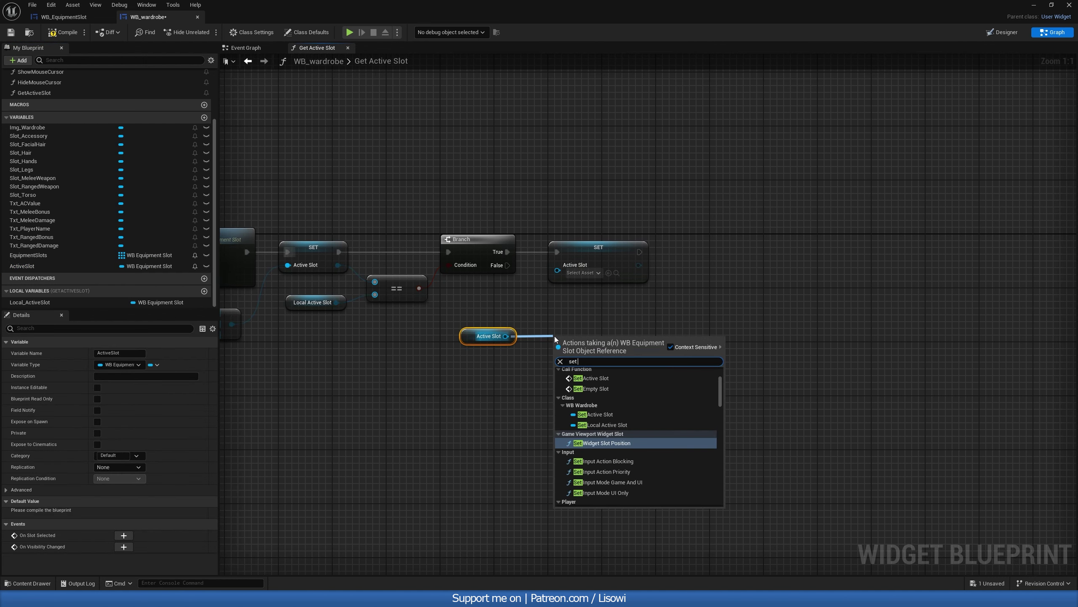
text( active)
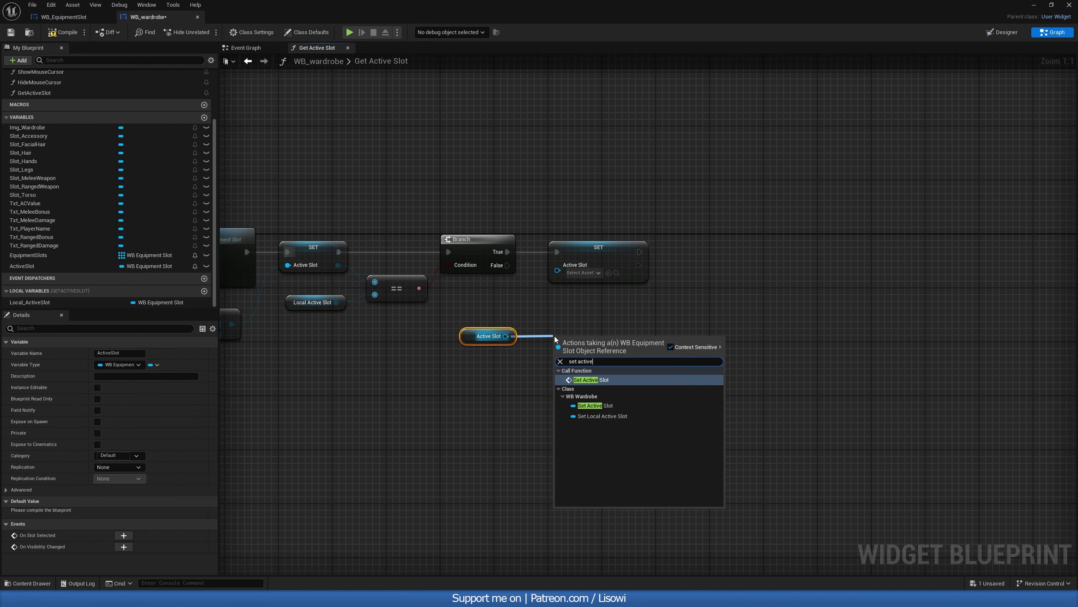
key(Return)
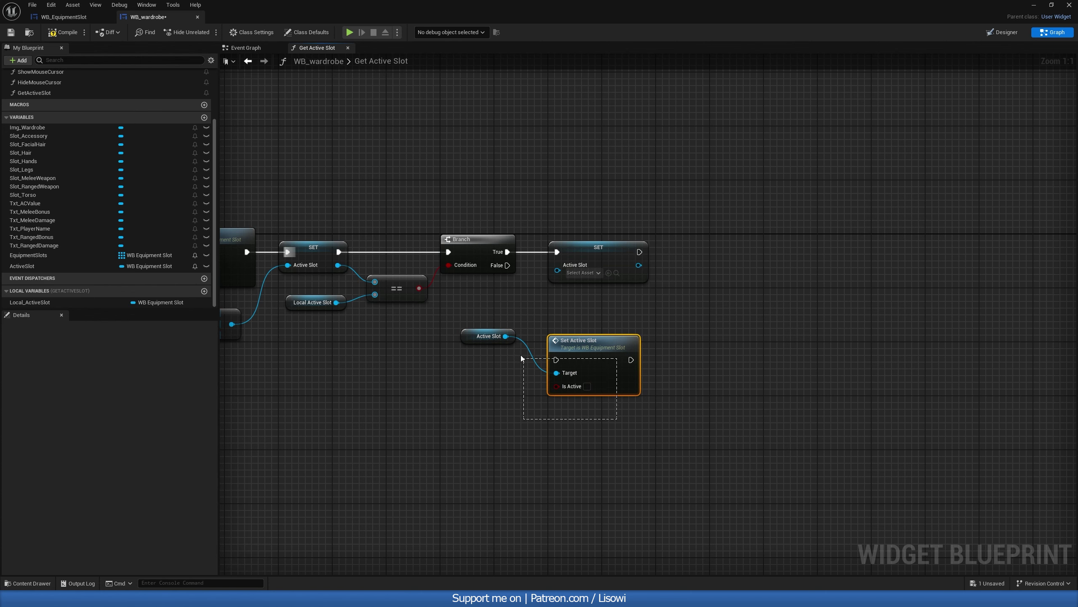
Enable Is Active on the new Set Active Slot call, run it from the Branch's False output and align the ActiveSlot getter with it.
drag(485, 327, 485, 364)
drag(507, 265, 556, 360)
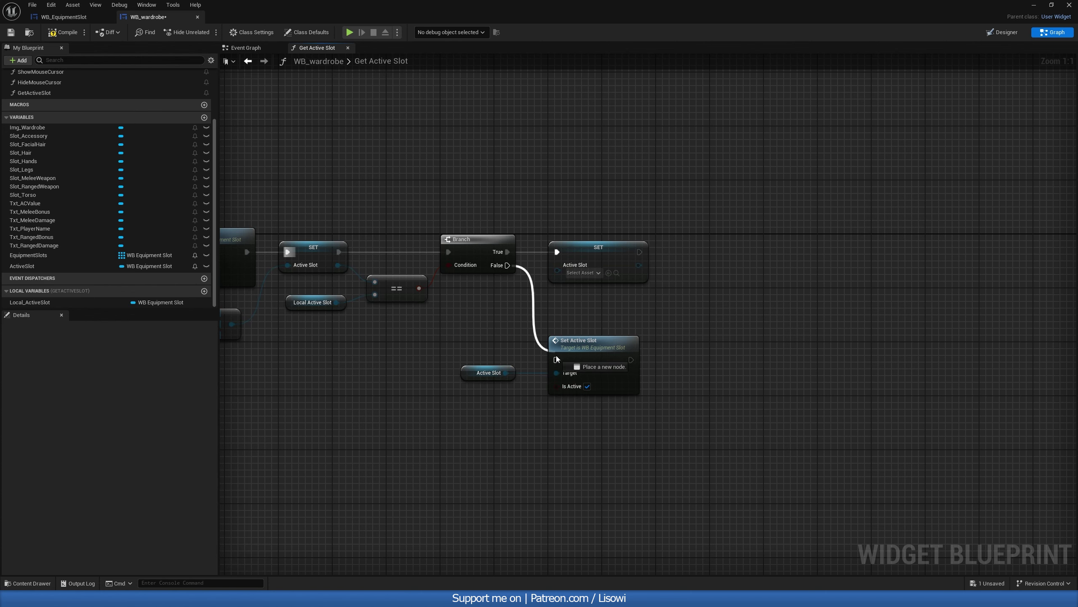
click(430, 310)
right_drag(430, 310, 662, 321)
scroll(450, 315, down, 2)
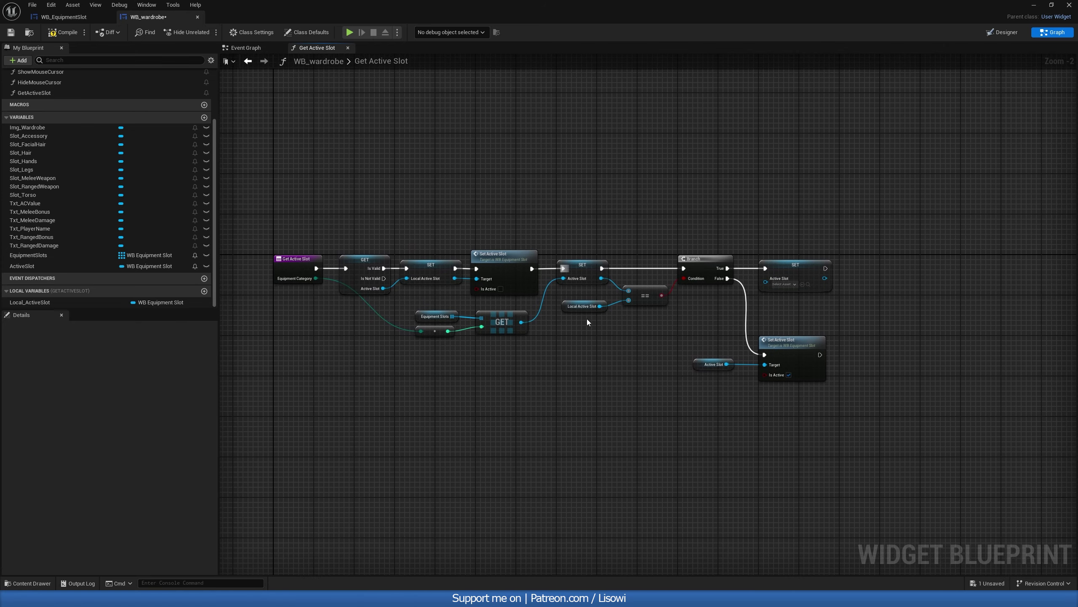
right_drag(373, 181, 388, 156)
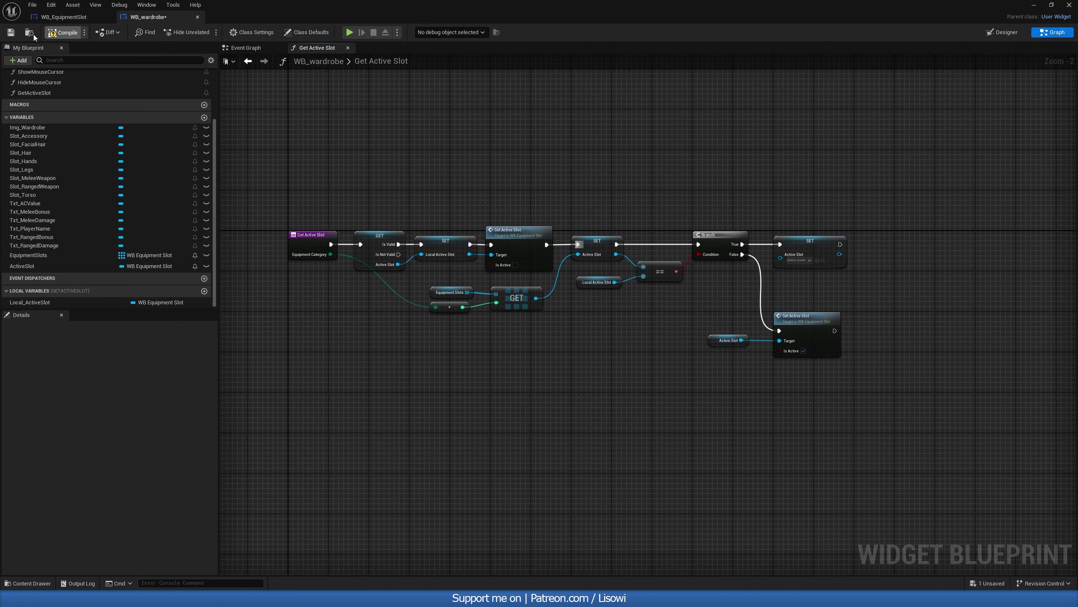
In the Event Graph, call Get Active Slot from the OnSlotSelected event with its Equipment Category, then compile and save the widget.
click(348, 47)
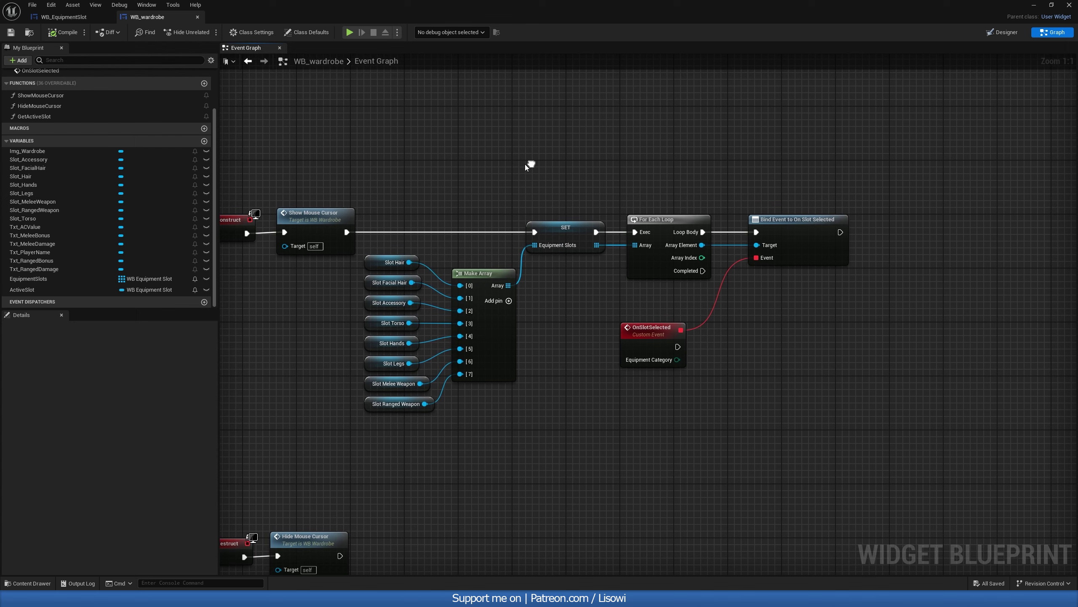
right_drag(542, 157, 390, 155)
drag(34, 115, 522, 343)
click(627, 339)
drag(628, 339, 607, 339)
click(552, 395)
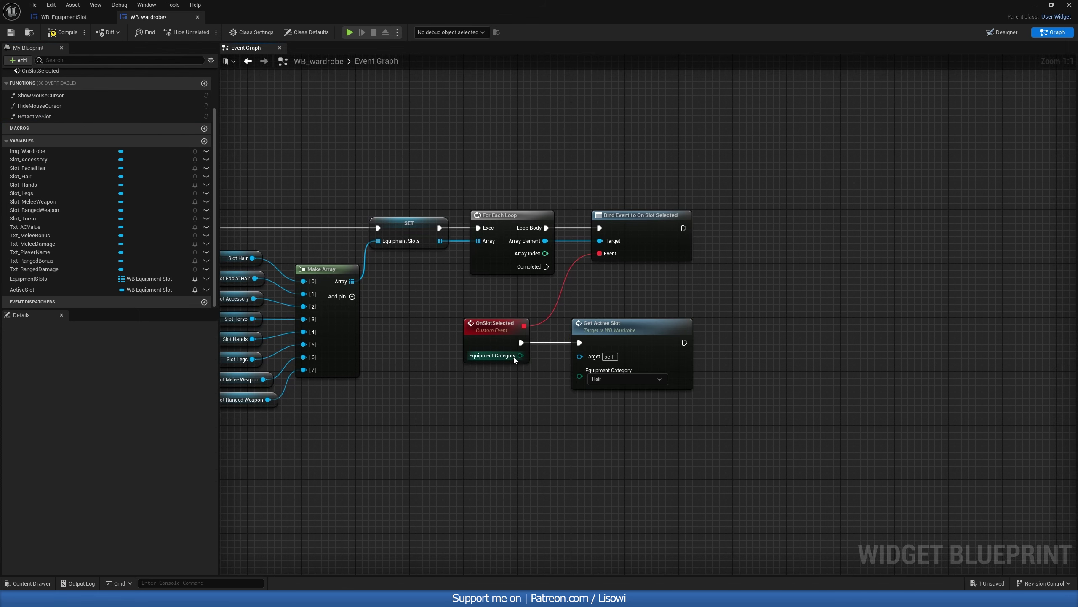
drag(521, 355, 580, 370)
right_drag(502, 429, 476, 426)
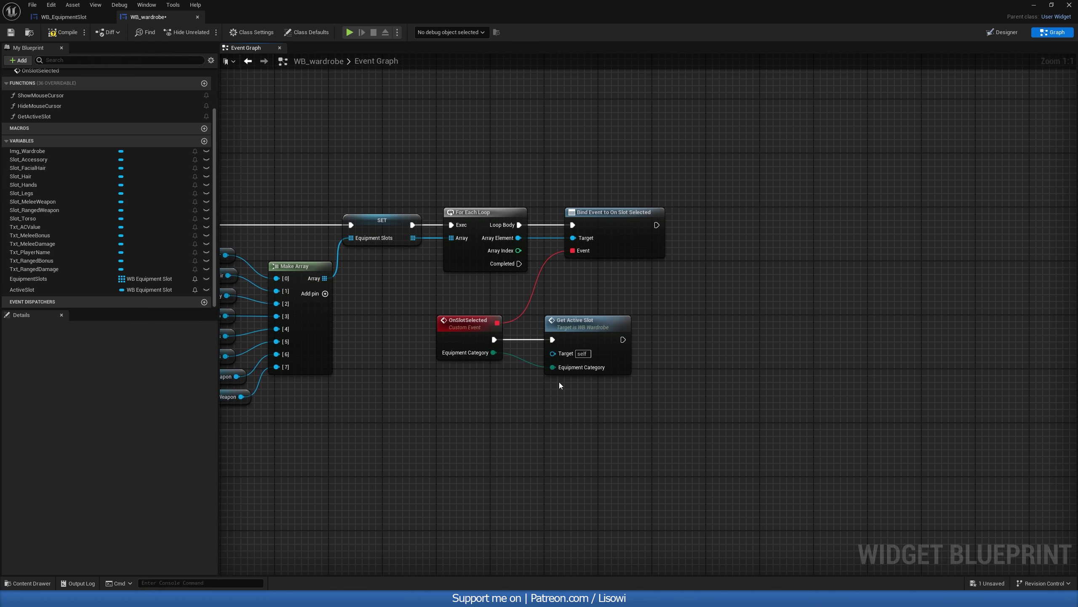
right_drag(369, 168, 416, 166)
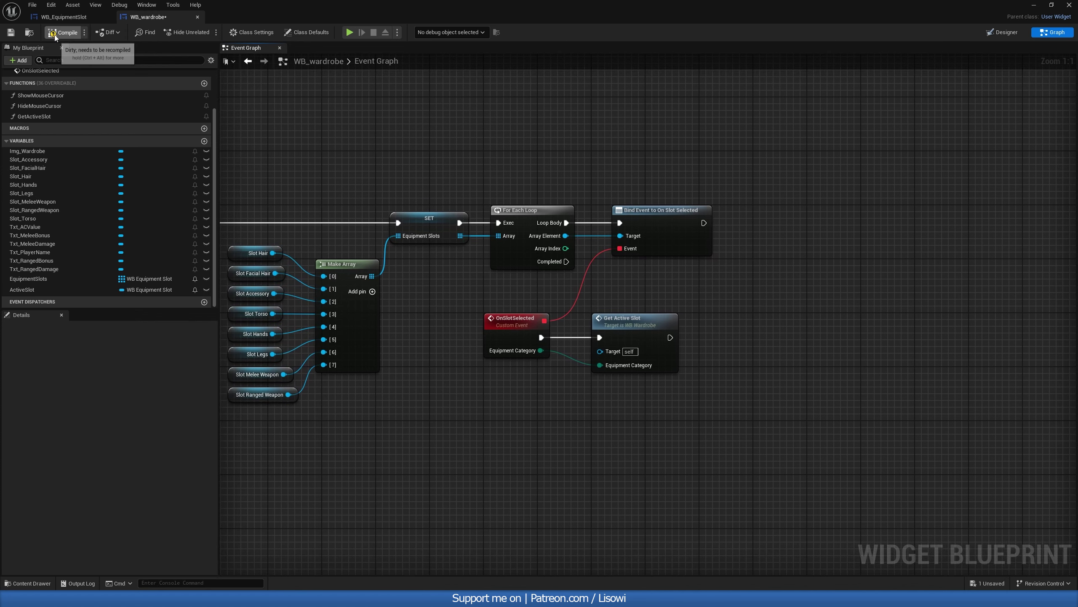
click(11, 32)
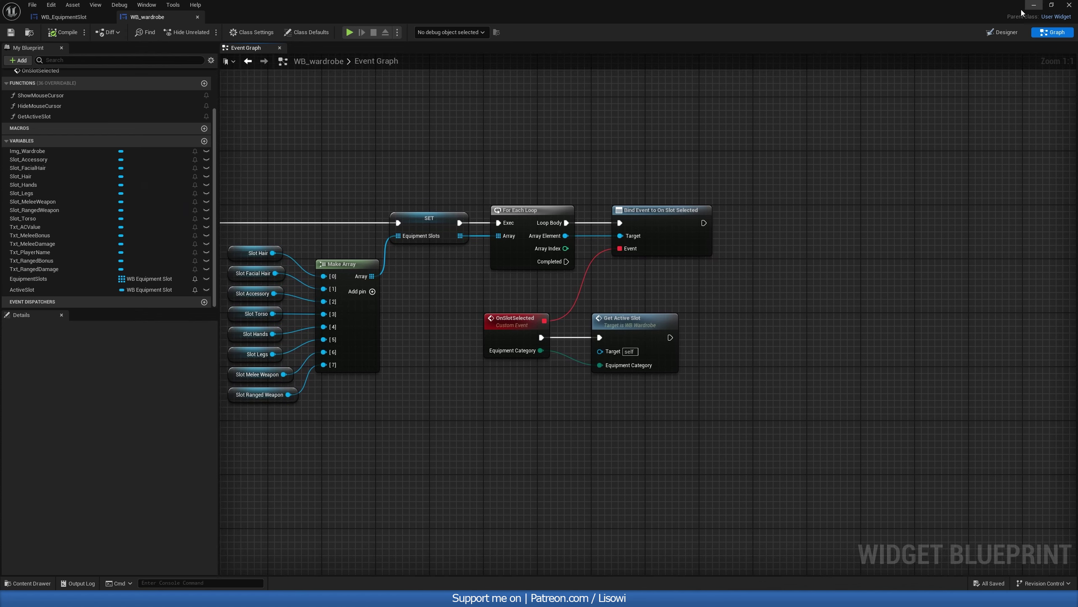
Play the ThirdPersonMap level and open the wardrobe to test slot selection, then stop the session.
click(1033, 4)
click(206, 32)
key(i)
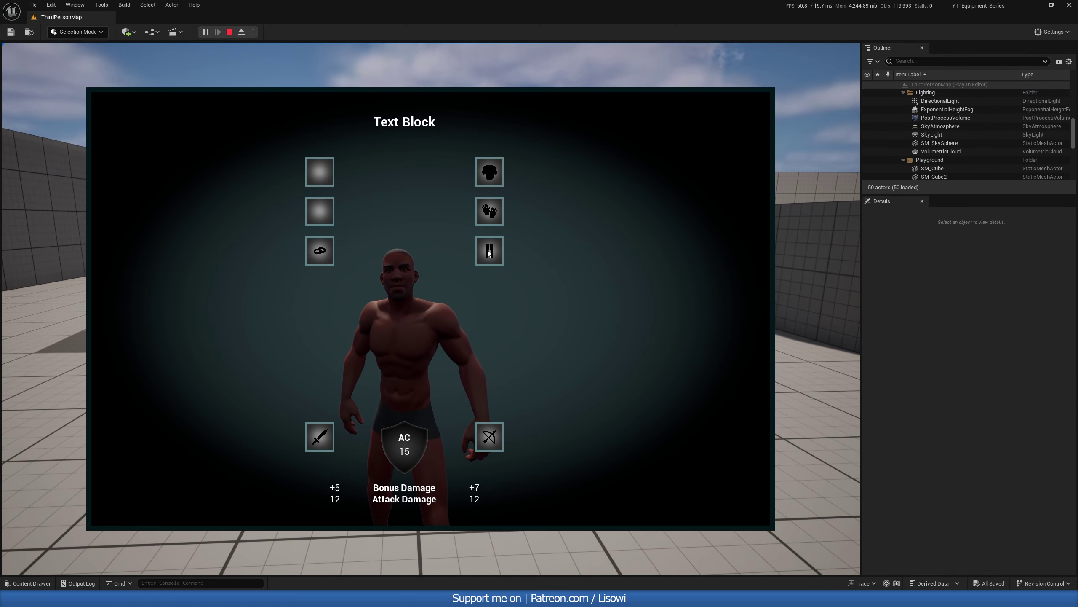
key(Escape)
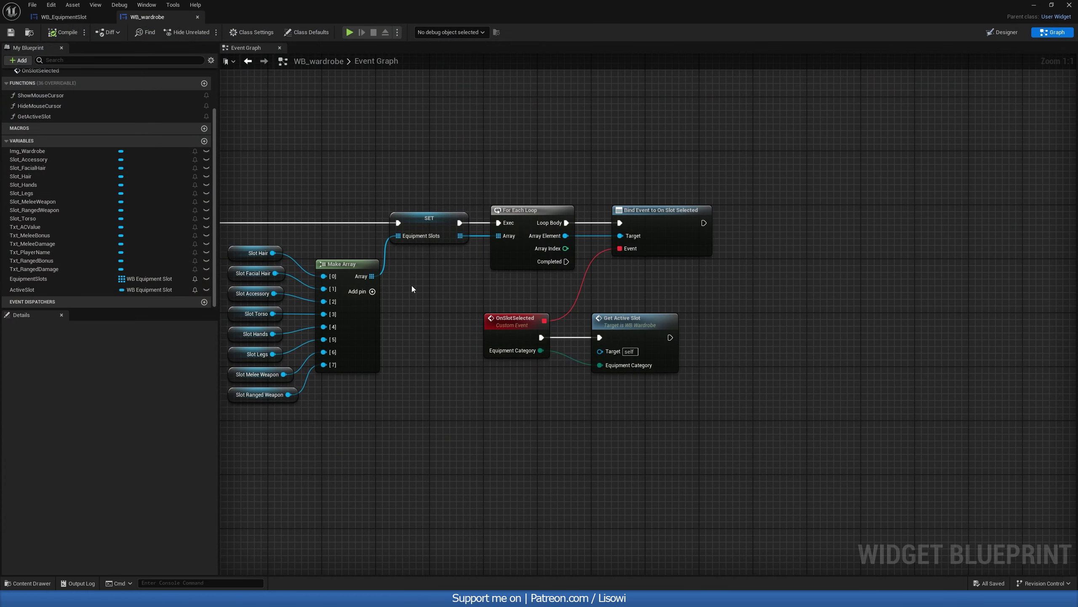
Reopen the Get Active Slot function and connect the validated getter's Is Not Valid output to the ActiveSlot SET node before the Branch.
scroll(411, 285, up, 2)
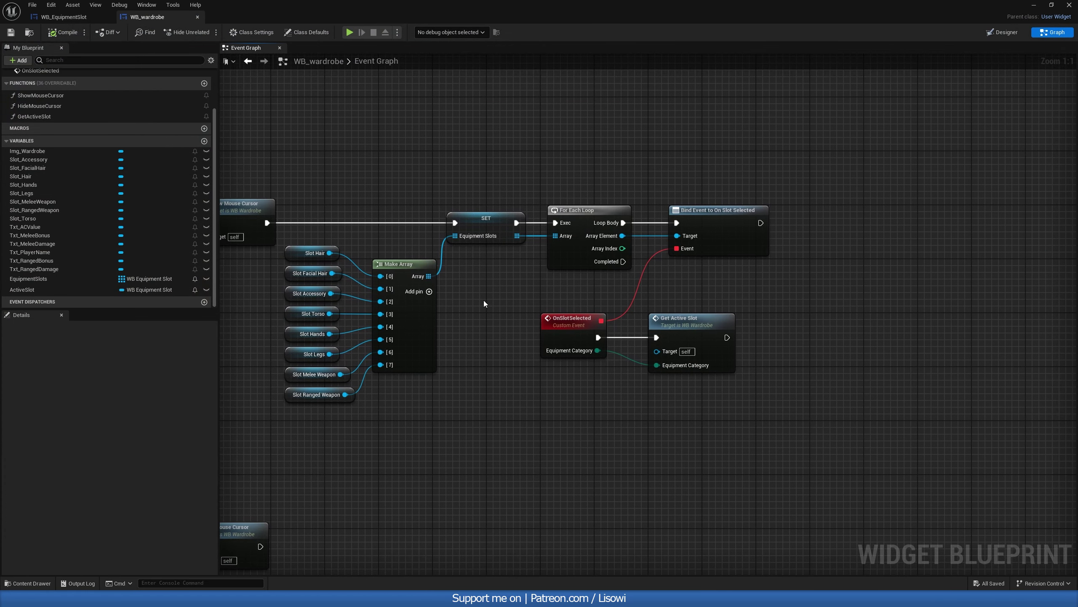
right_drag(574, 305, 540, 311)
double_click(645, 325)
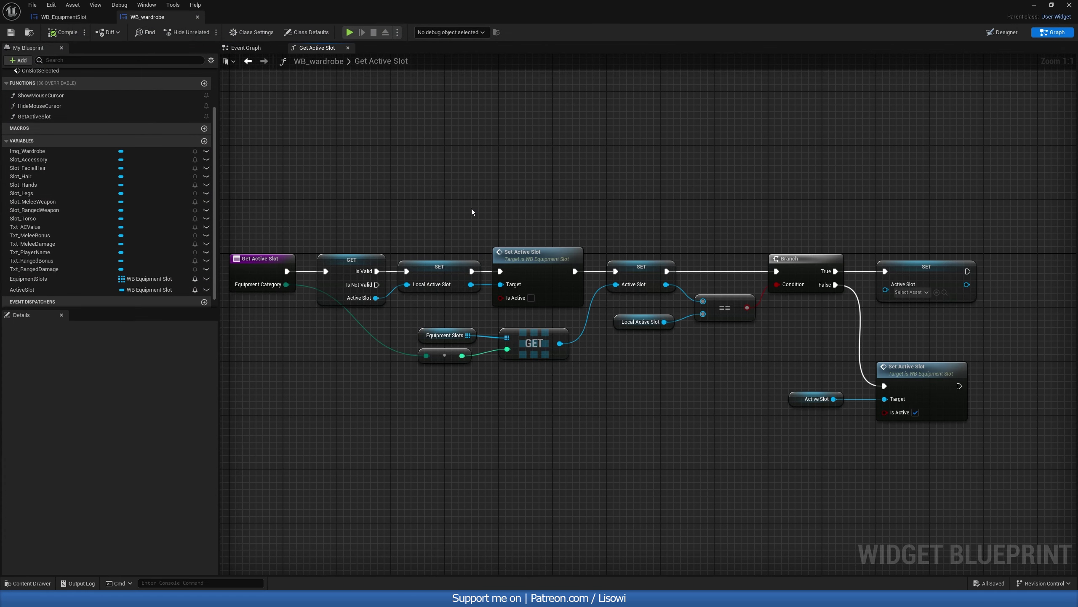
right_drag(459, 211, 447, 202)
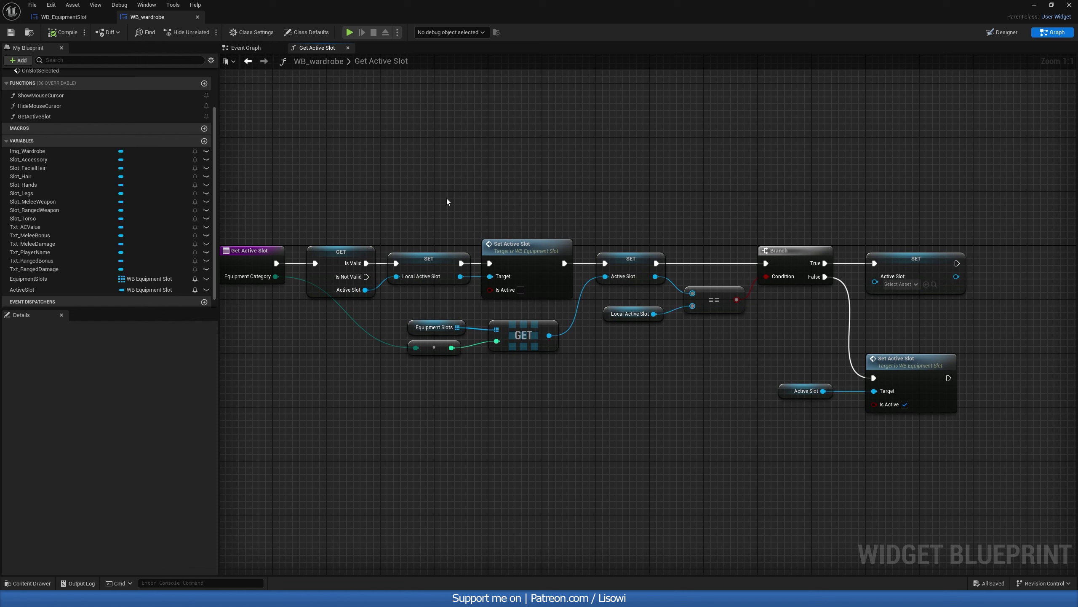
click(331, 296)
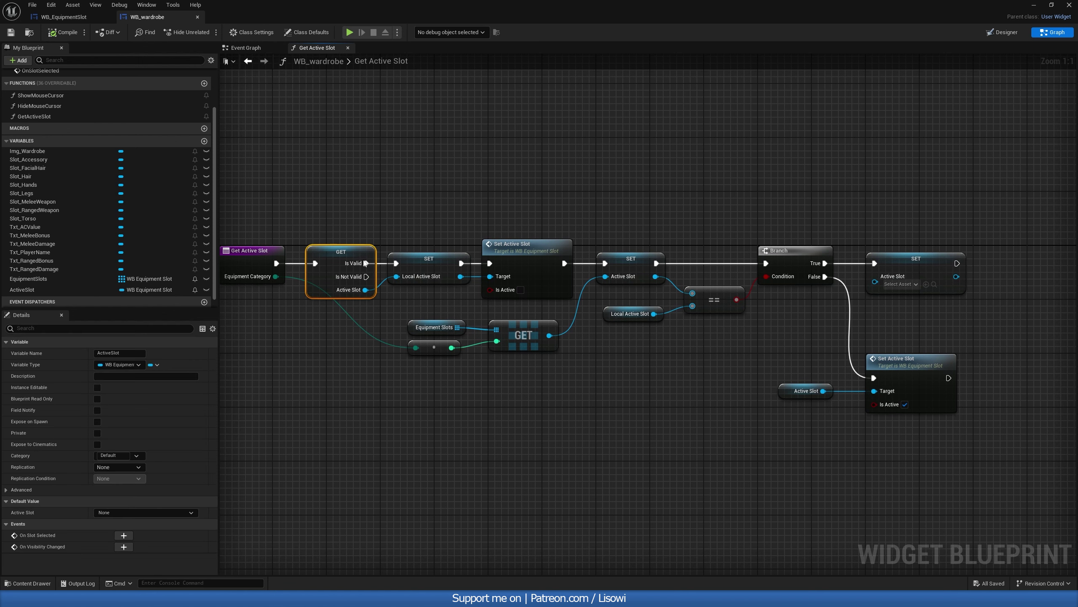
click(381, 253)
drag(366, 277, 606, 263)
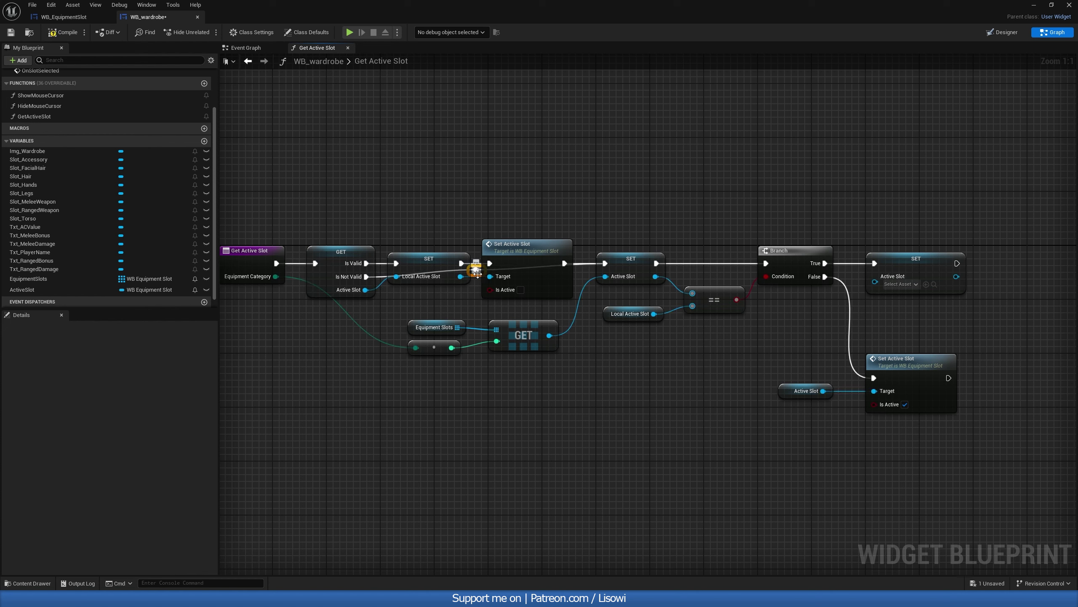
Route the Is Not Valid wire above the nodes with two reroute points, then compile and save the widget.
drag(476, 269, 571, 202)
double_click(431, 204)
click(590, 205)
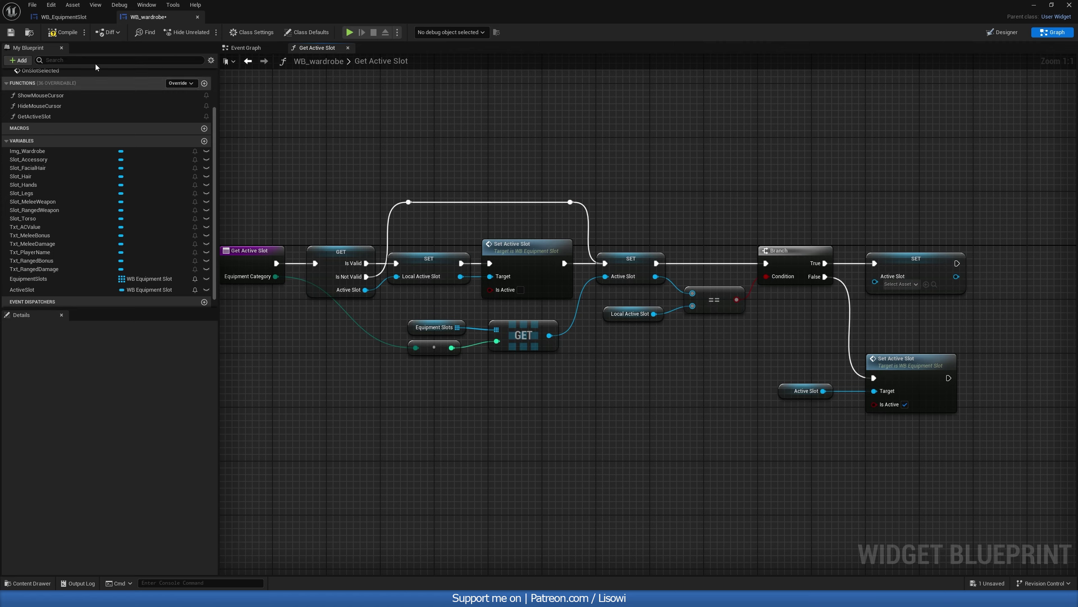
click(62, 32)
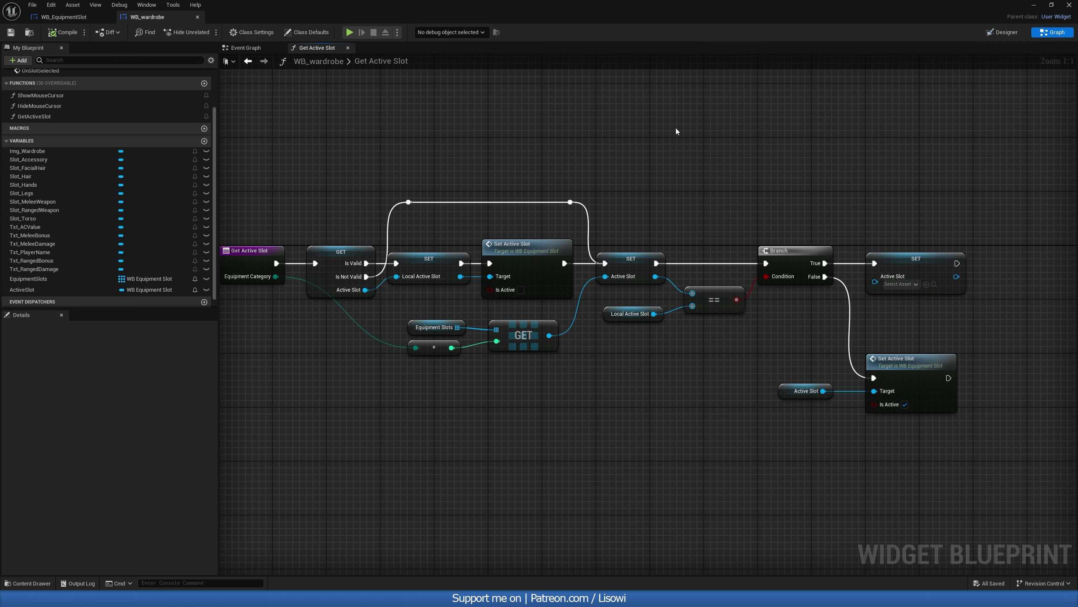
Play the level again, test slot highlighting in the wardrobe, close it and check that the character still moves.
click(1042, 5)
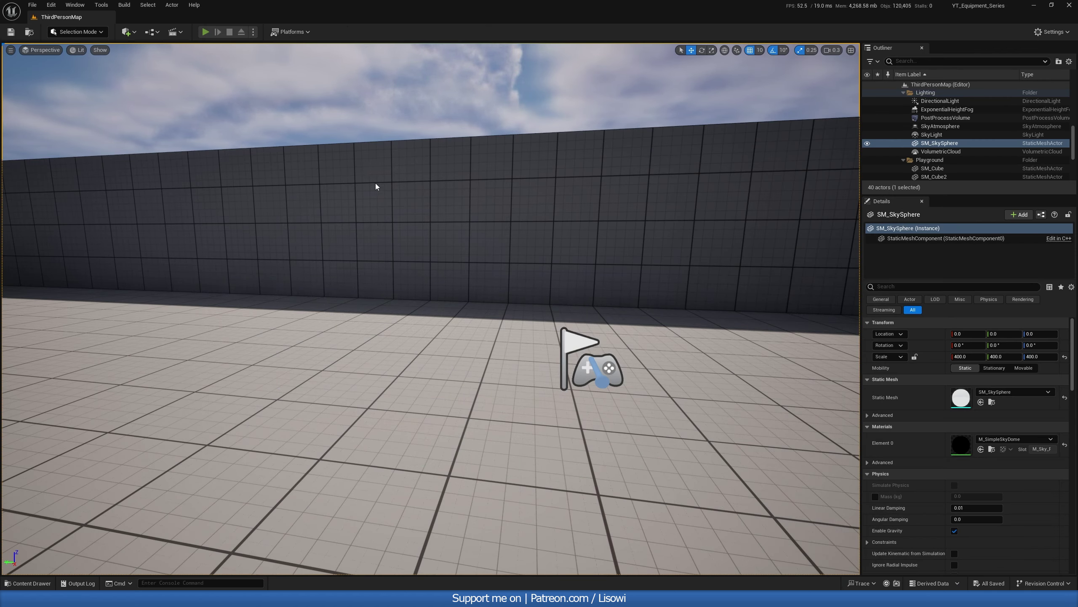
key(alt+p)
key(i)
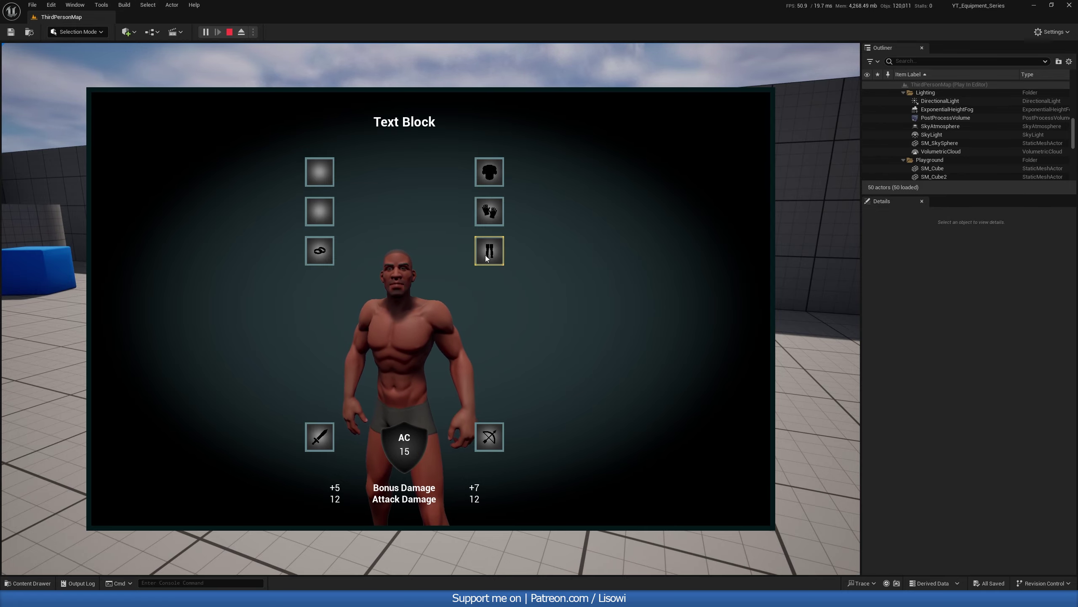
key(i)
key(w)
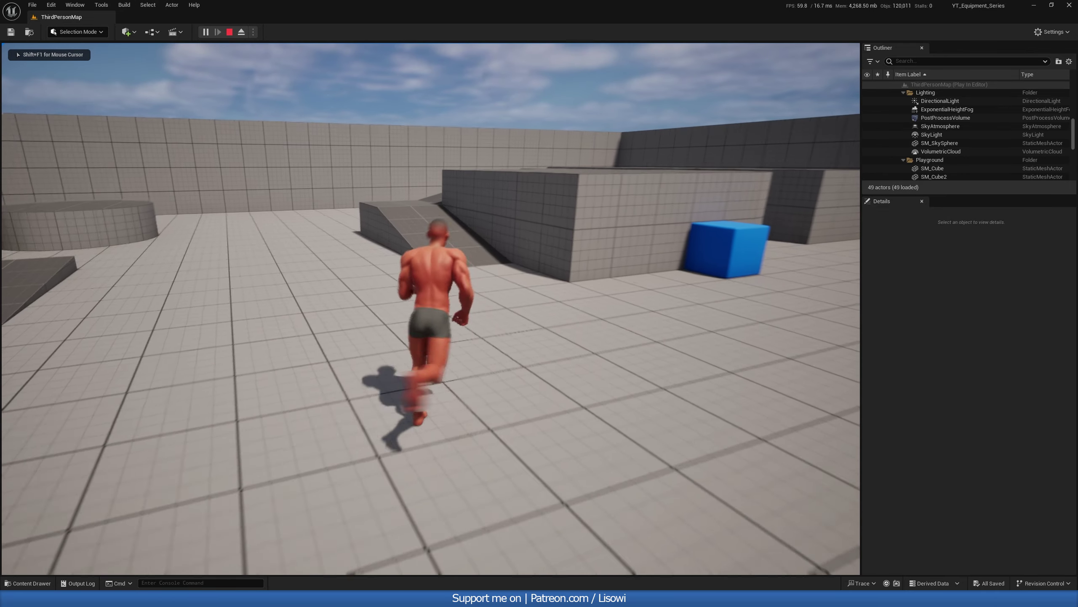
key(a)
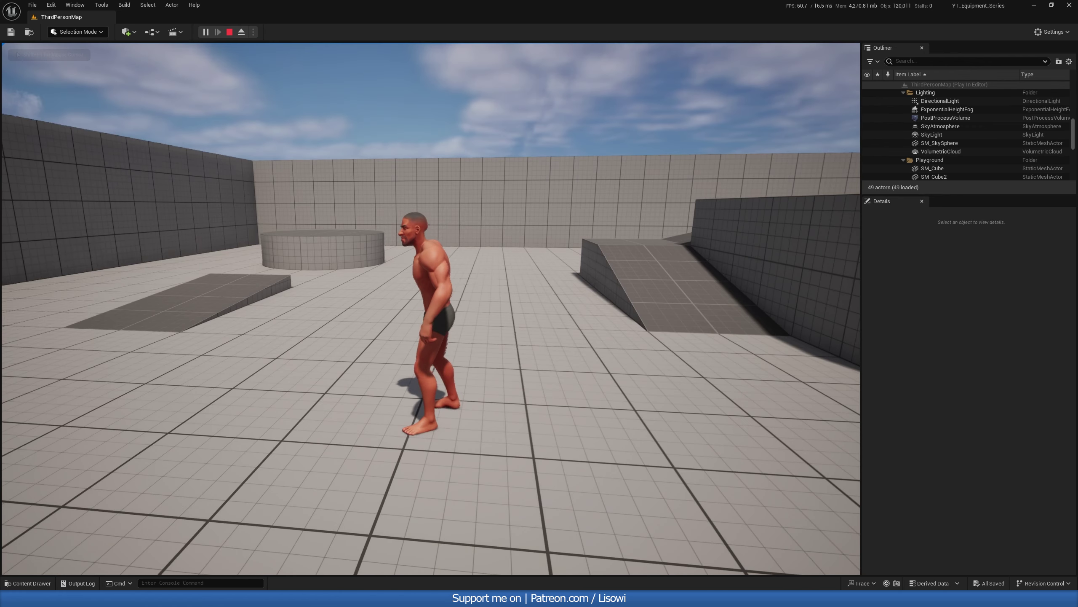